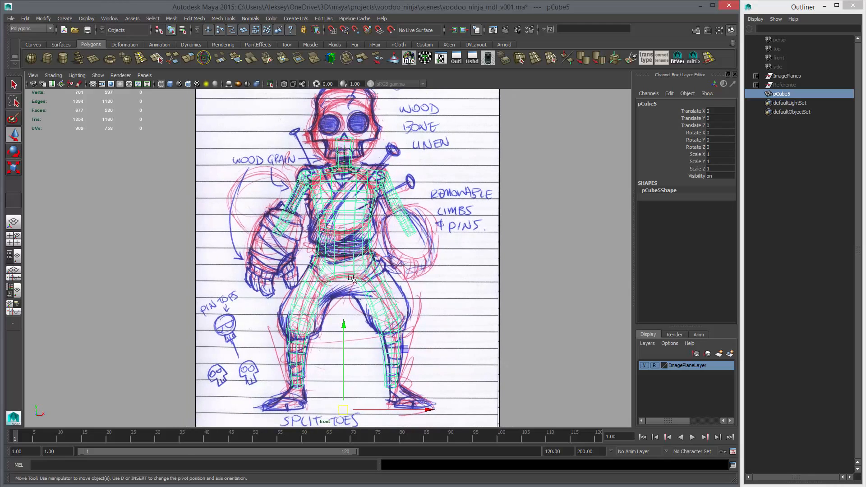
Examine the body mesh against the front reference sketch and inspect its symmetry from the top view.
middle_click_drag(439, 270, 445, 269, "alt")
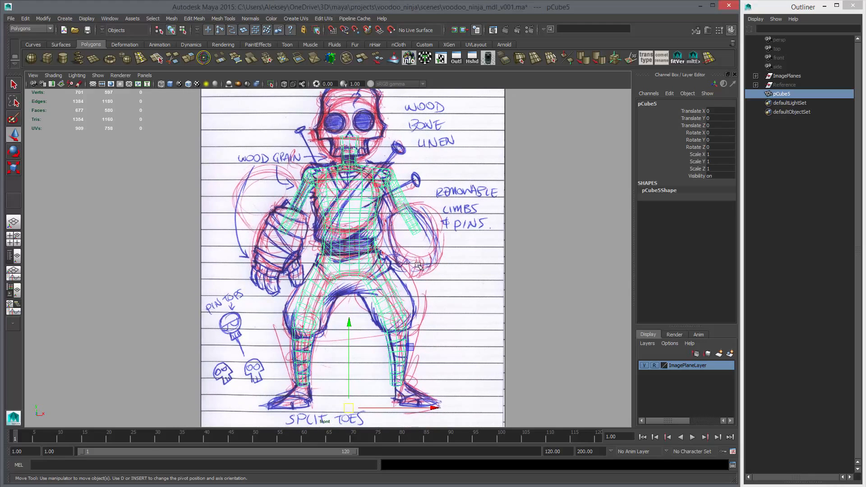
middle_click_drag(391, 283, 388, 267, "alt")
right_click_drag(389, 268, 496, 334, "alt")
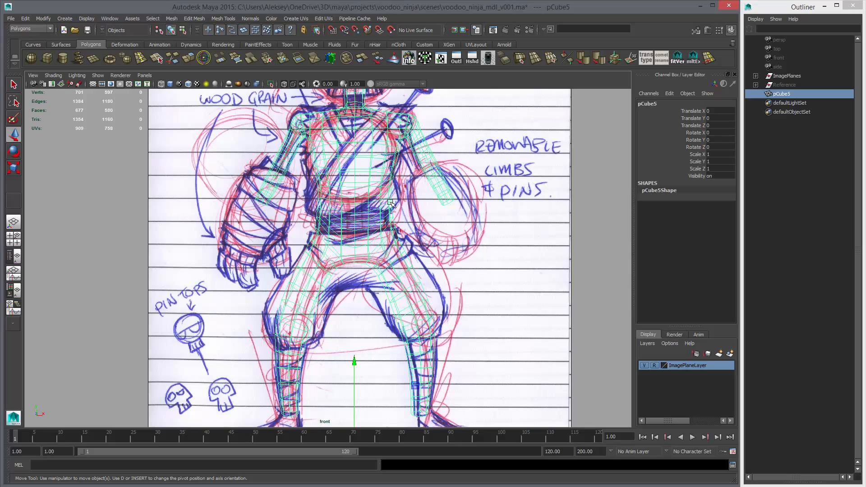
middle_click_drag(415, 306, 420, 278, "alt")
middle_click_drag(406, 240, 405, 279, "alt")
key("space")
left_click_drag(315, 189, 262, 160)
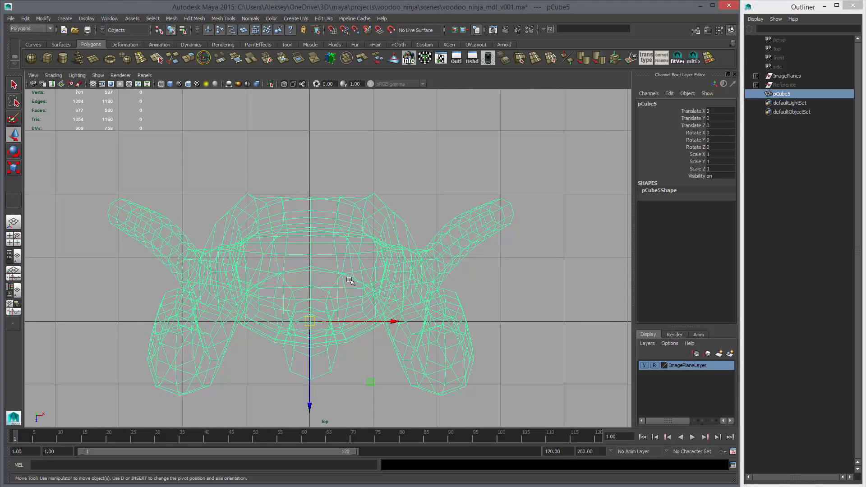
middle_click_drag(350, 280, 354, 246, "alt")
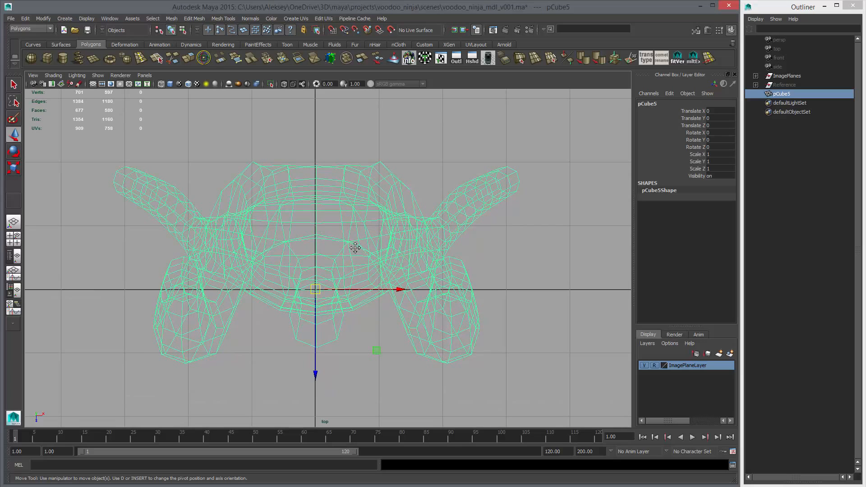
right_click_drag(319, 249, 362, 269, "alt")
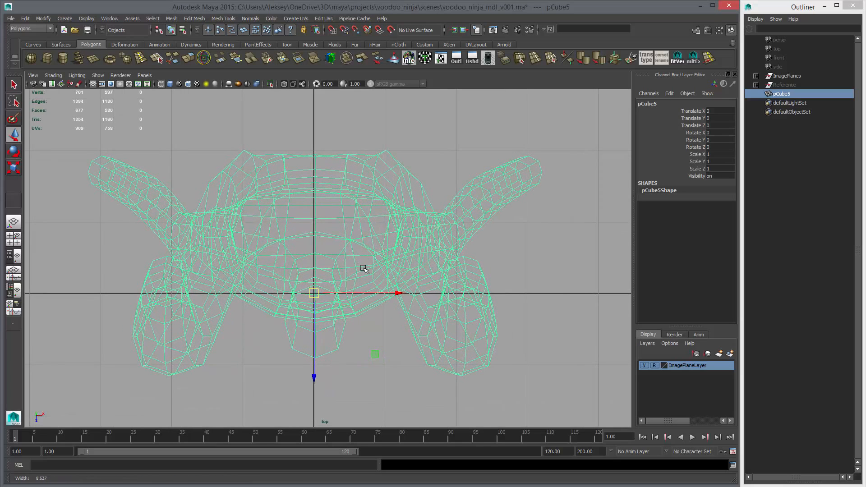
Center the body mesh's pivot and shift the mesh along X to a Translate X of -0.017.
key("g")
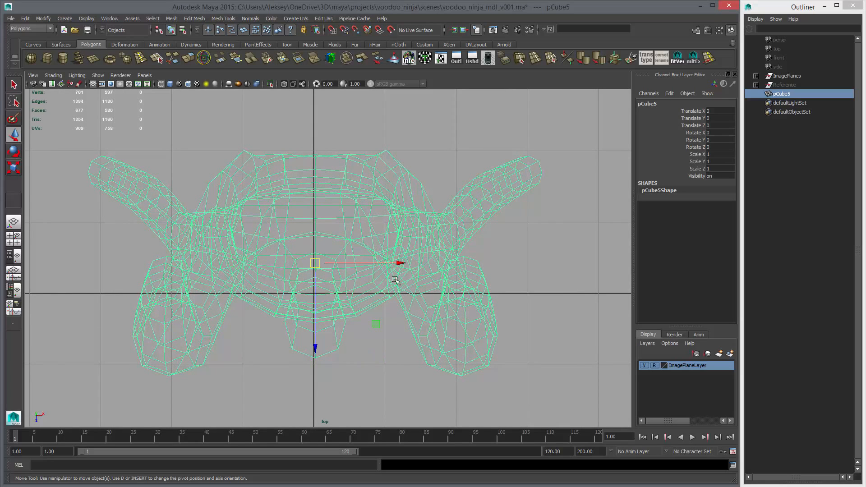
middle_click_drag(388, 230, 408, 243, "alt")
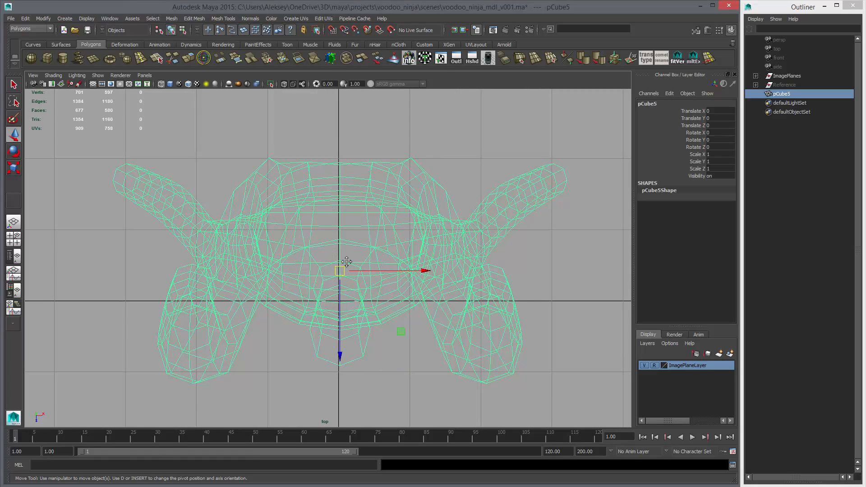
middle_click_drag(344, 259, 347, 264, "alt")
scroll(361, 244, "up", 2)
left_click_drag(376, 280, 368, 280)
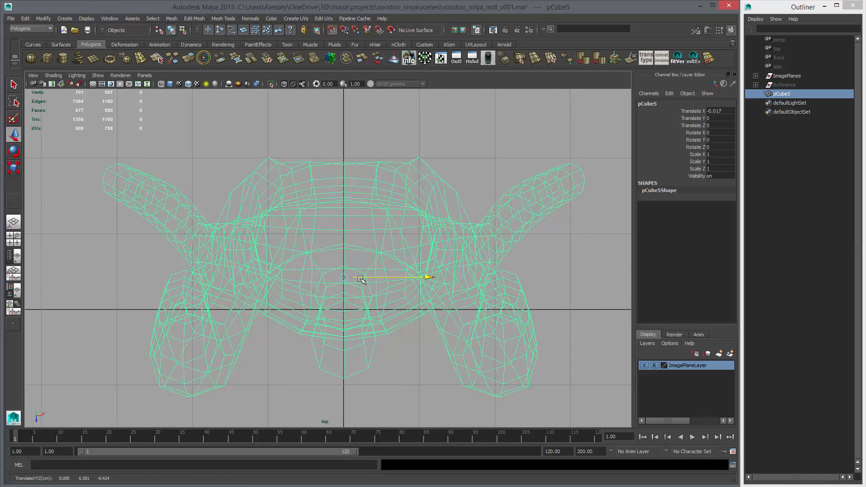
Delete all faces on the positive X half of the body and return to object mode.
middle_click_drag(377, 224, 359, 216, "alt")
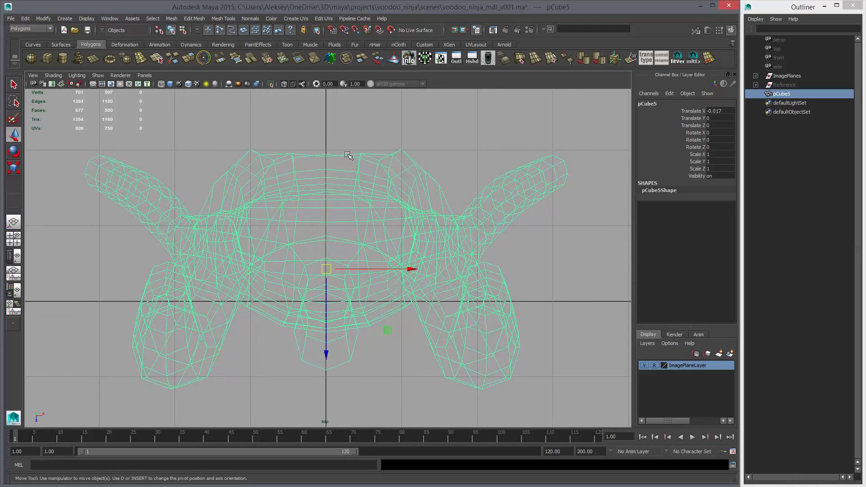
right_click_drag(347, 156, 364, 141)
key("b")
left_click_drag(606, 132, 333, 424)
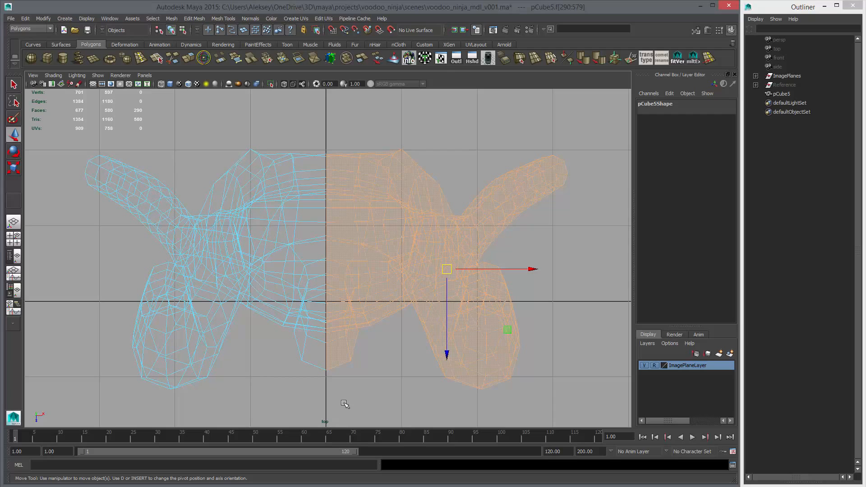
key("Delete")
key("F8")
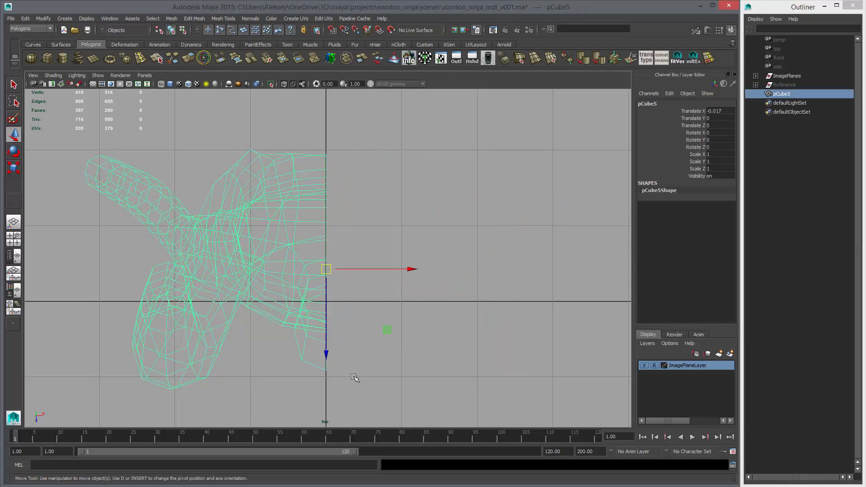
Freeze the half body's transformations and reset them so its pivot sits at the world origin.
left_click(41, 19)
left_click(55, 48)
left_click(44, 19)
left_click(55, 42)
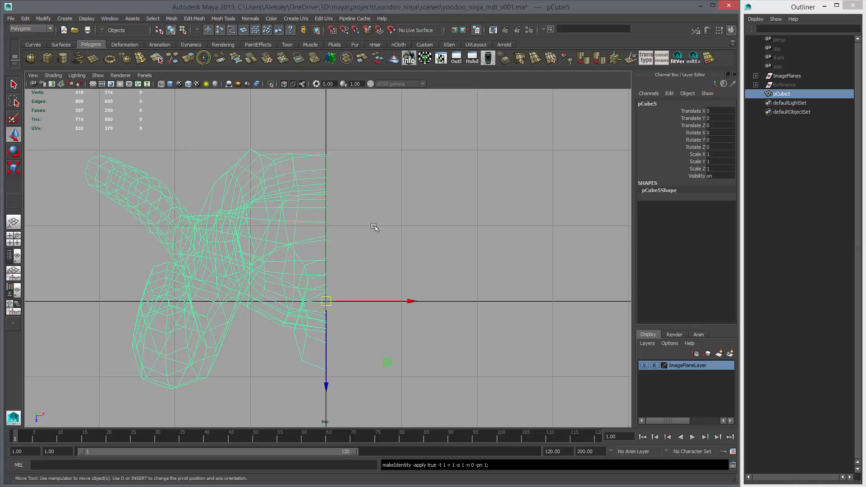
key("space")
key("space")
left_click(45, 19)
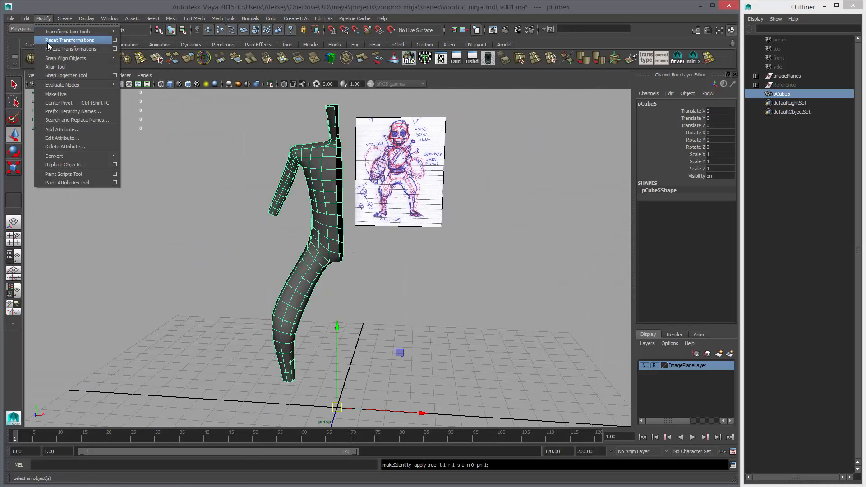
Mirror the half body in the +X direction, merging with the original and merging vertices.
left_click_drag(391, 185, 356, 193, "alt")
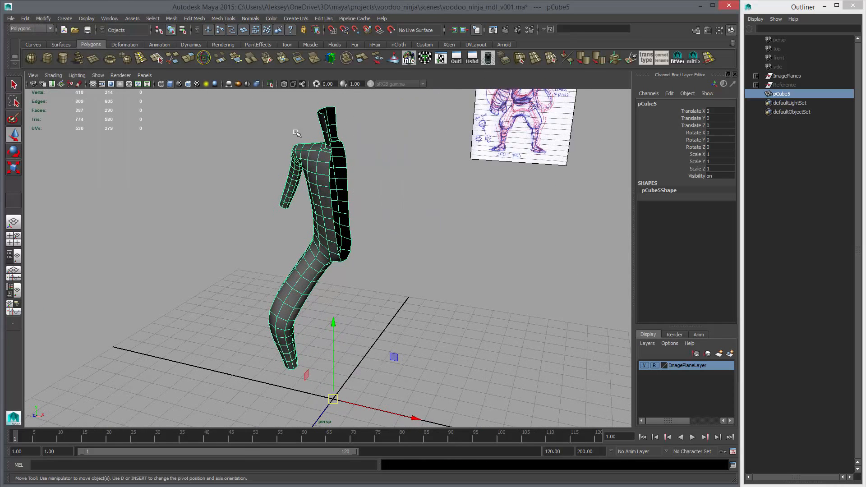
left_click(172, 19)
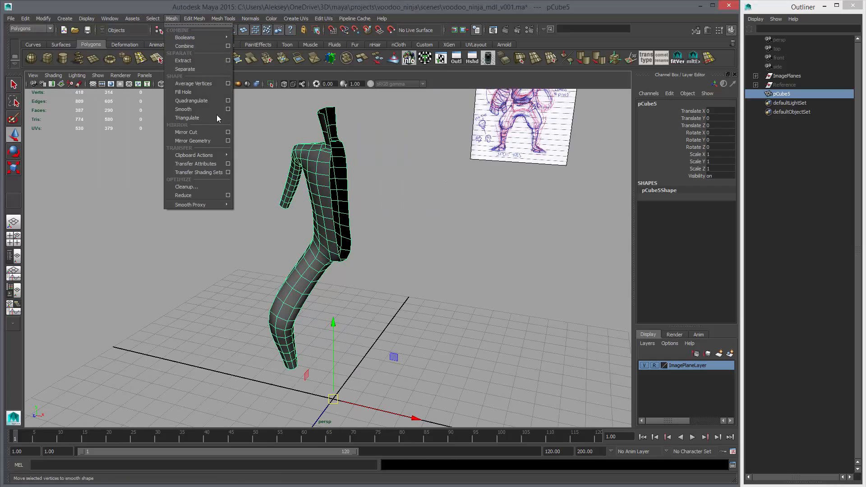
left_click(228, 141)
left_click_drag(392, 290, 424, 289, "alt")
left_click(520, 186)
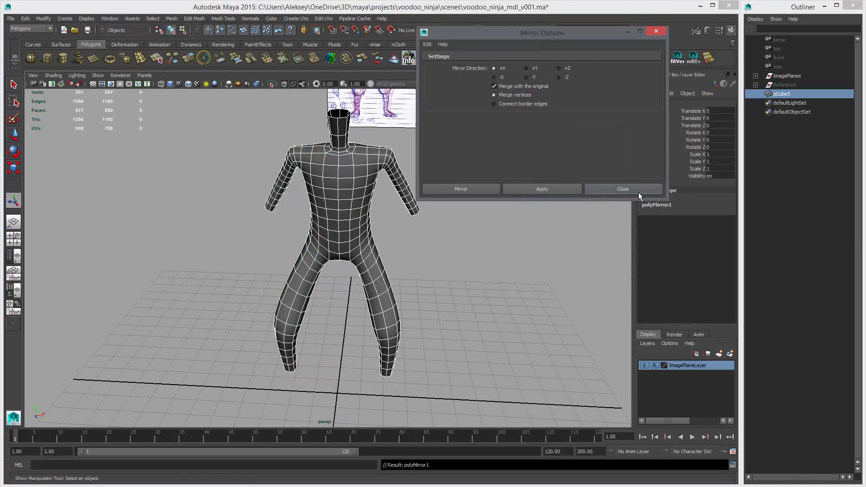
left_click(639, 192)
Check the mirrored body from the top, switch it to smooth mesh preview, and delete its construction history.
left_click(406, 252)
key("t")
key("space")
key("space")
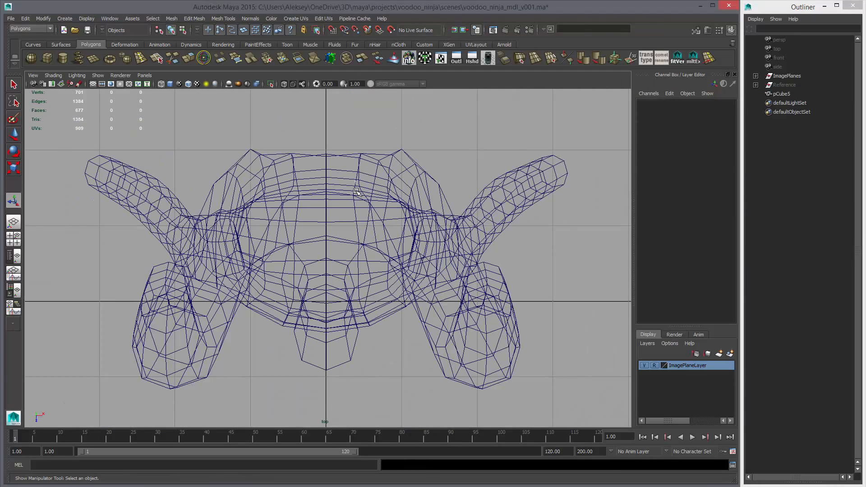
left_click(413, 224)
key("3")
key("space")
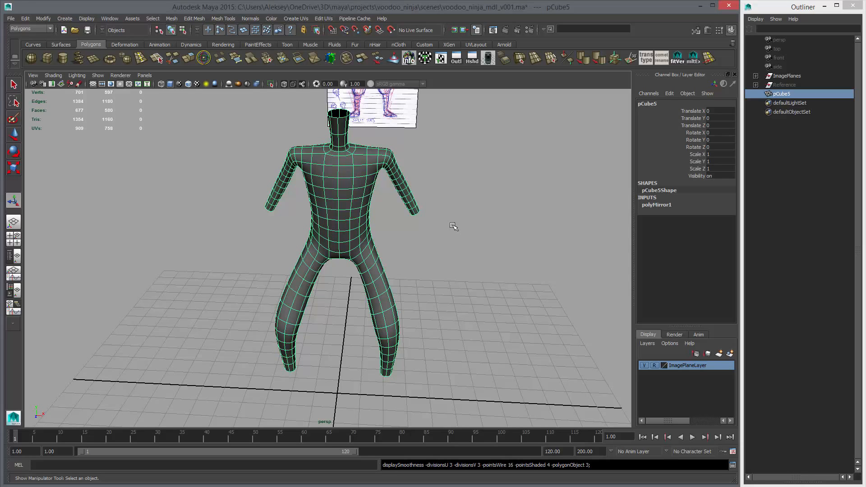
key("alt+shift+d")
left_click_drag(413, 234, 440, 281, "alt")
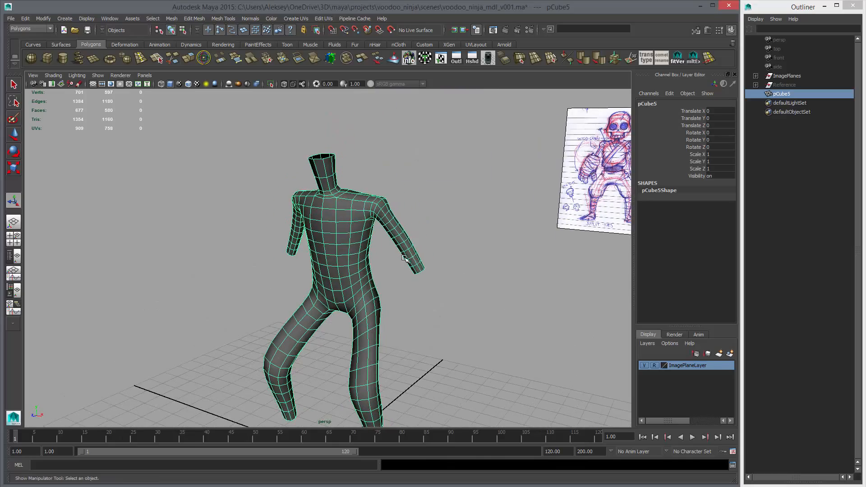
In the front view, switch the body mesh to vertex editing with the Move tool set for symmetrical movement.
key("w")
key("space")
key("space")
middle_click_drag(423, 305, 426, 245, "alt")
middle_click_drag(429, 154, 420, 245, "alt")
key("space")
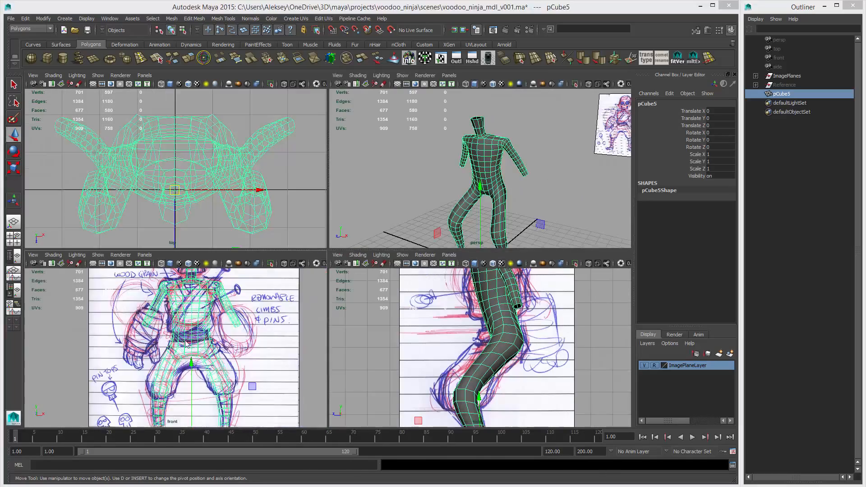
key("space")
middle_click_drag(422, 356, 430, 296, "alt")
right_click(381, 210)
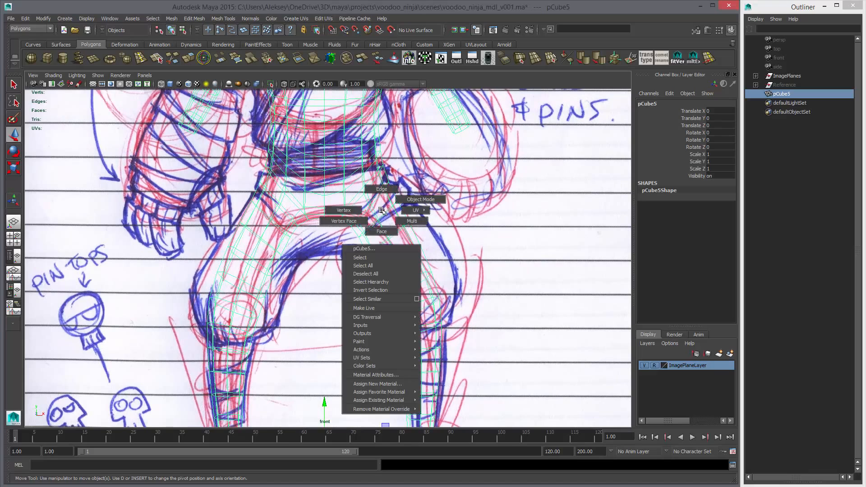
right_click_drag(352, 210, 351, 210)
key("w")
left_click_drag(331, 201, 332, 155)
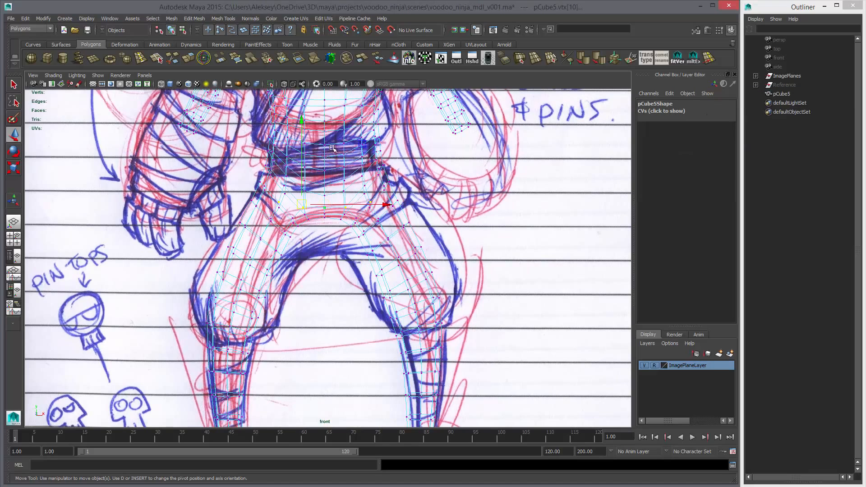
Adjust the outer hip and upper-thigh vertices to follow the leg outline in the front sketch.
middle_click_drag(399, 198, 400, 229, "alt")
key("q")
left_click_drag(382, 208, 395, 224)
right_click_drag(394, 218, 410, 204, "alt")
key("w")
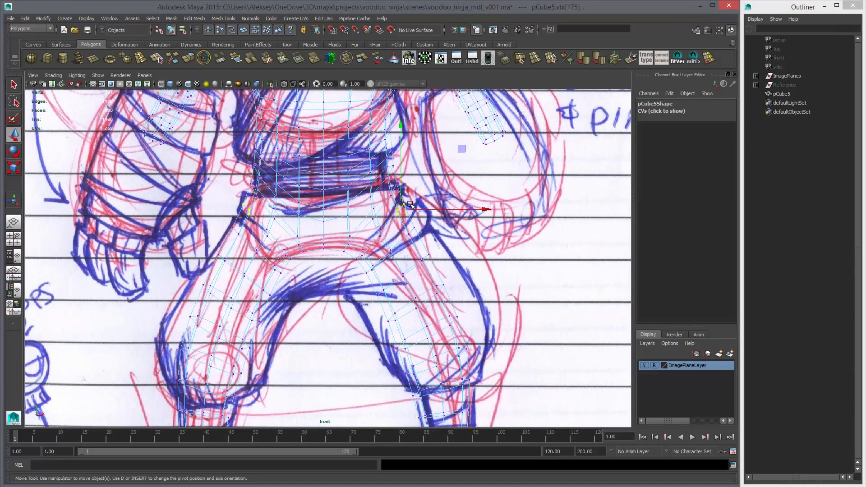
left_click_drag(405, 200, 406, 201)
middle_click_drag(431, 210, 429, 210)
left_click(400, 211)
left_click(424, 258)
middle_click_drag(444, 273, 443, 272)
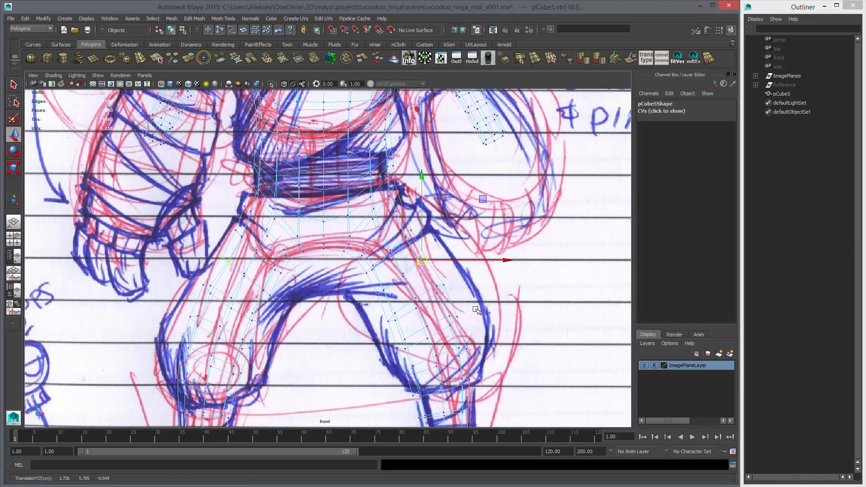
Reposition the outer thigh vertices above the knee and display the mesh shaded in the front view.
right_click_drag(476, 310, 408, 272, "alt")
left_click_drag(409, 271, 440, 290)
middle_click_drag(455, 315, 452, 319)
left_click_drag(425, 306, 447, 323)
middle_click_drag(452, 322, 448, 327)
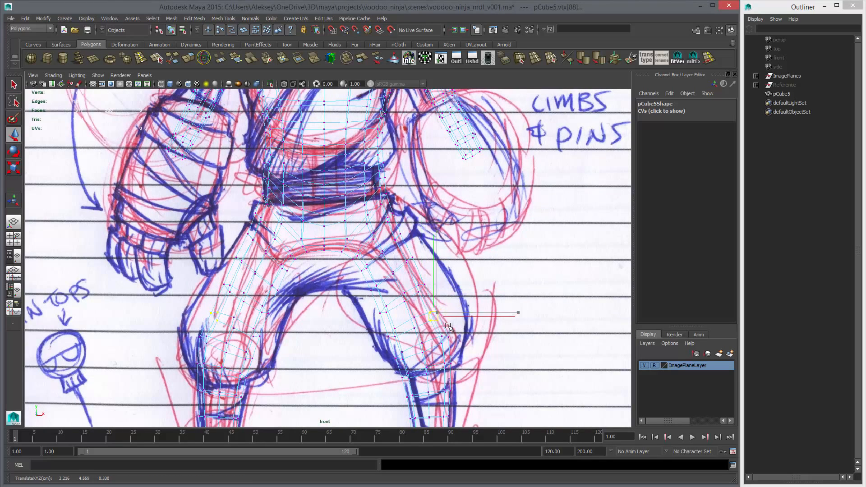
key("5")
middle_click_drag(432, 286, 406, 259, "alt")
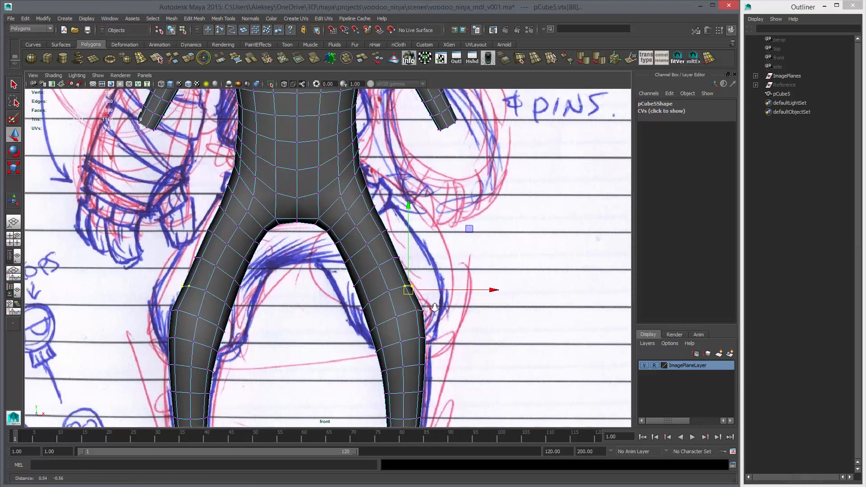
Nudge the outer thigh vertices below the hip to smooth the shaded leg silhouette.
scroll(406, 248, "up", 2)
left_click_drag(389, 216, 403, 234)
middle_click_drag(398, 246, 394, 249)
left_click_drag(396, 249, 423, 268)
middle_click_drag(437, 274, 436, 274)
Adjust the inner thigh and knee vertices, including the outer knee edge, to even out the leg shape.
left_click_drag(326, 229, 358, 282)
left_click_drag(383, 336, 384, 337)
middle_click_drag(385, 336, 388, 333)
left_click_drag(362, 331, 393, 348)
middle_click_drag(393, 348, 402, 345)
left_click_drag(429, 311, 462, 336)
middle_click_drag(461, 336, 453, 332)
Reposition the outer knee vertices on the opposite leg and select the vertex just above them.
middle_click_drag(393, 324, 402, 308, "alt")
middle_click_drag(295, 307, 385, 276, "alt")
left_click_drag(207, 270, 257, 287)
middle_click_drag(257, 287, 259, 316)
left_click(247, 310)
left_click(258, 247)
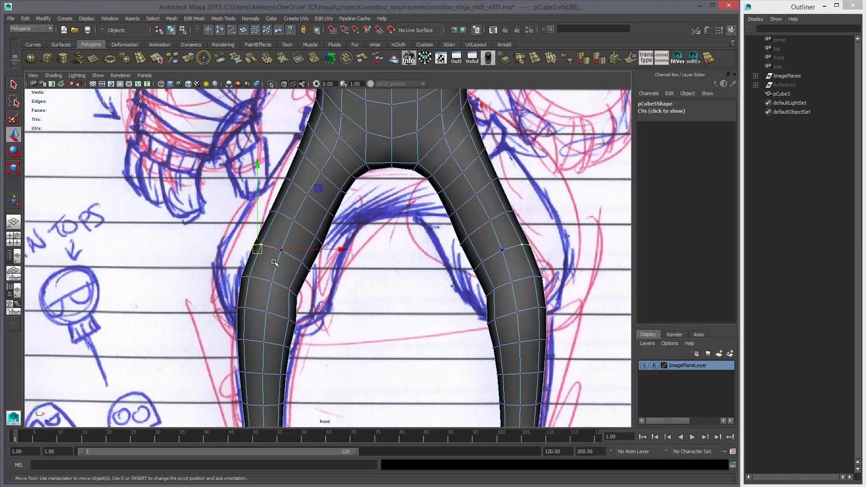
Refine the inner leg vertices just above the knee in the shaded front view.
key("alt+x")
key("5")
middle_click_drag(336, 282, 338, 283)
left_click(318, 240)
left_click_drag(293, 257, 323, 285)
middle_click_drag(323, 284, 322, 281)
left_click_drag(309, 225, 335, 258)
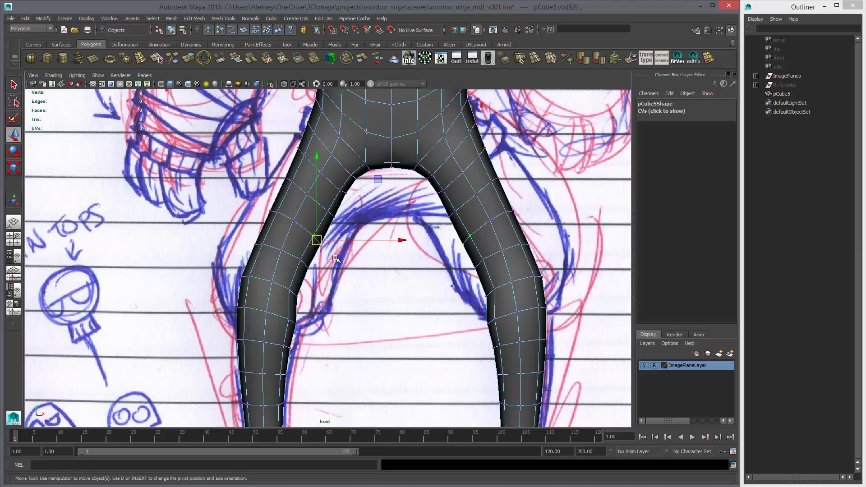
Shift the side vertices at the waist along X to refine the torso outline above the hips.
scroll(375, 271, "down", 4)
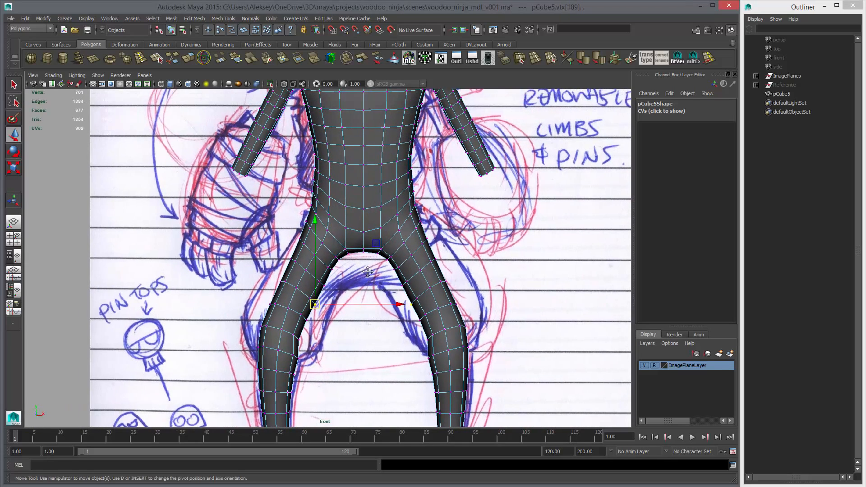
middle_click_drag(369, 279, 368, 271, "alt")
left_click(365, 251)
left_click(363, 202)
middle_click_drag(406, 221, 389, 273, "alt")
right_click_drag(394, 264, 438, 270, "alt")
left_click_drag(425, 269, 426, 270)
left_click_drag(448, 260, 445, 260)
left_click_drag(412, 237, 432, 254)
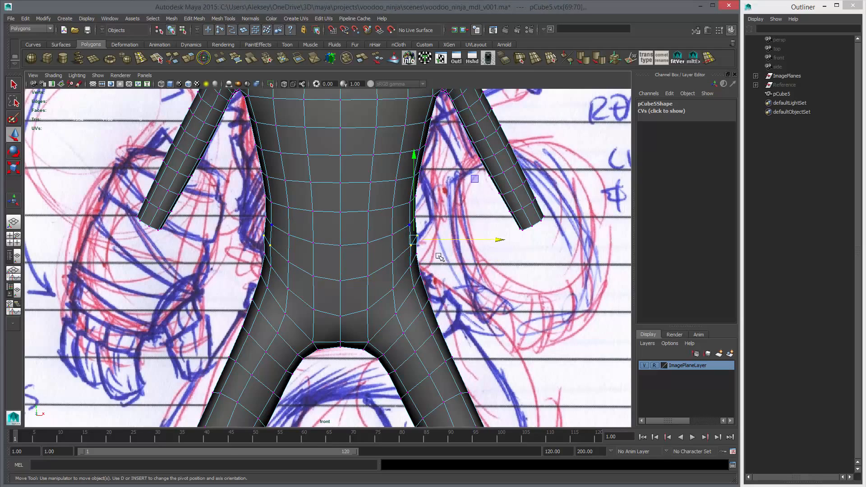
middle_click_drag(450, 262, 449, 262)
In the side view, move the vertices at the front of the knee to refine the leg's profile.
scroll(469, 242, "down", 5)
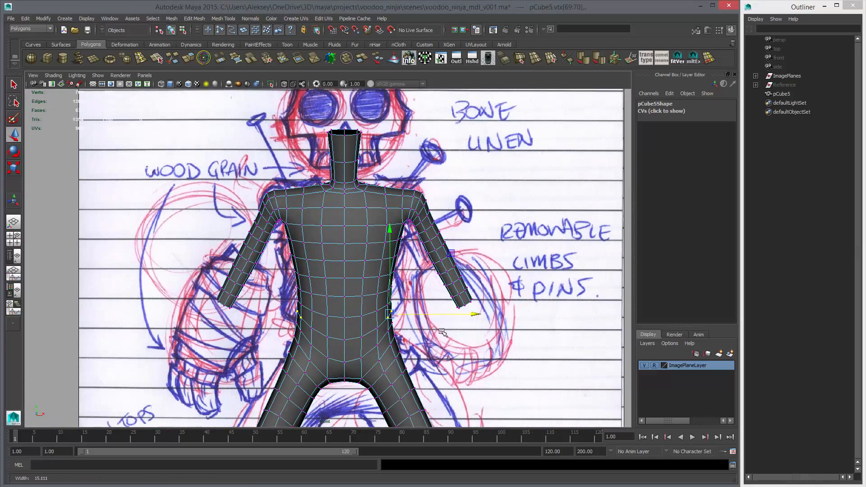
key("space")
key("space")
key("space")
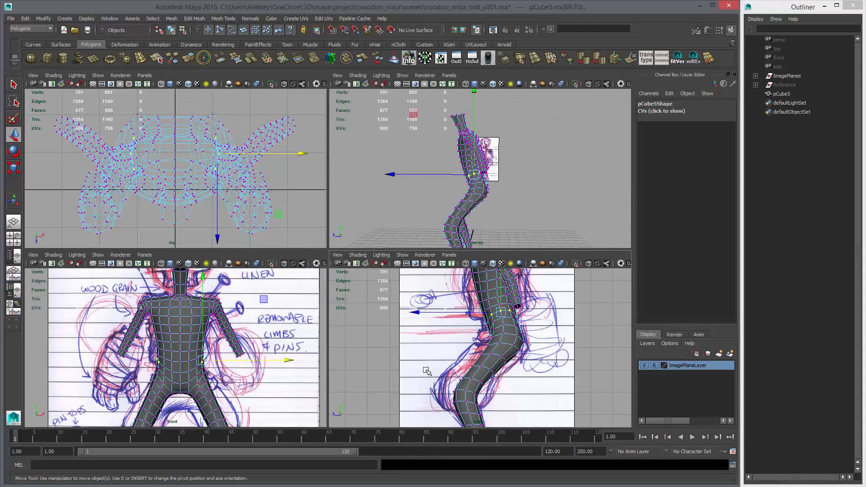
key("space")
scroll(414, 259, "up", 8)
right_click_drag(304, 269, 291, 270)
left_click_drag(280, 282, 301, 298)
middle_click_drag(328, 315, 323, 316)
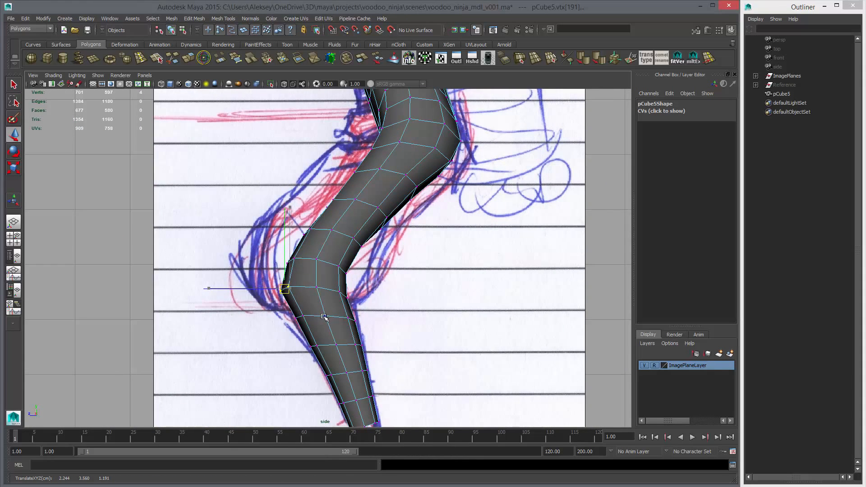
Adjust the vertices just above the knee and the front knee point to sharpen the bent knee's side profile.
left_click_drag(273, 252, 301, 271)
middle_click_drag(309, 281, 313, 280)
left_click(313, 231)
left_click(302, 262)
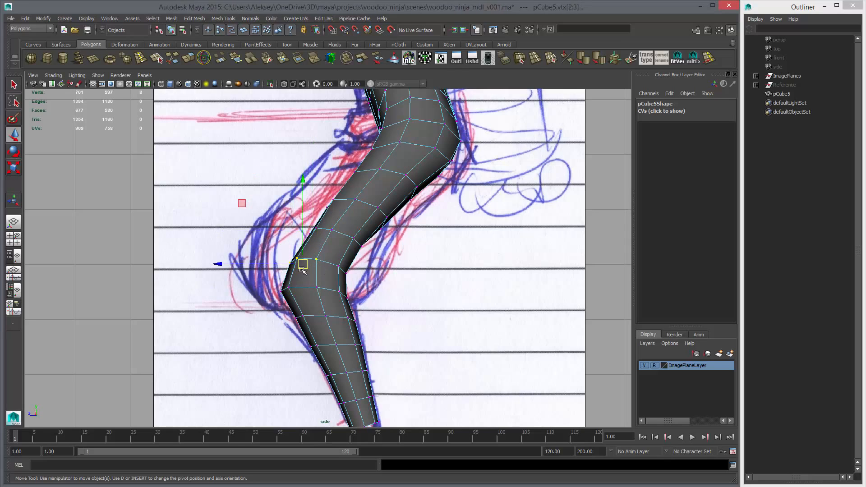
left_click_drag(302, 265, 302, 265)
middle_click_drag(303, 265, 305, 264)
left_click_drag(272, 275, 297, 295)
middle_click_drag(297, 295, 293, 289)
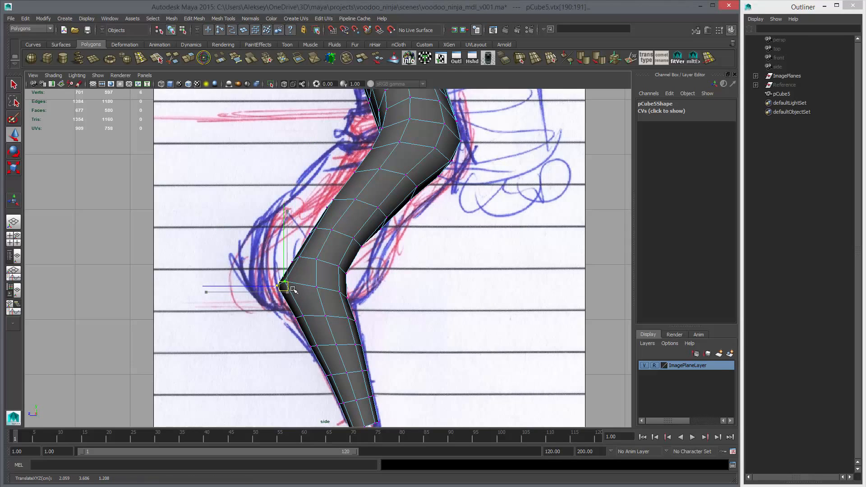
In the side view, move the vertices across the middle and back of the knee to refine the leg's bend.
left_click_drag(311, 281, 324, 296)
middle_click_drag(324, 295, 321, 294)
left_click_drag(329, 285, 361, 304)
middle_click_drag(361, 304, 350, 301)
left_click_drag(345, 313, 364, 325)
mouse_move(364, 325)
middle_mouse_down()
mouse_move(364, 309)
mouse_move(367, 319)
middle_mouse_up()
left_click(325, 314)
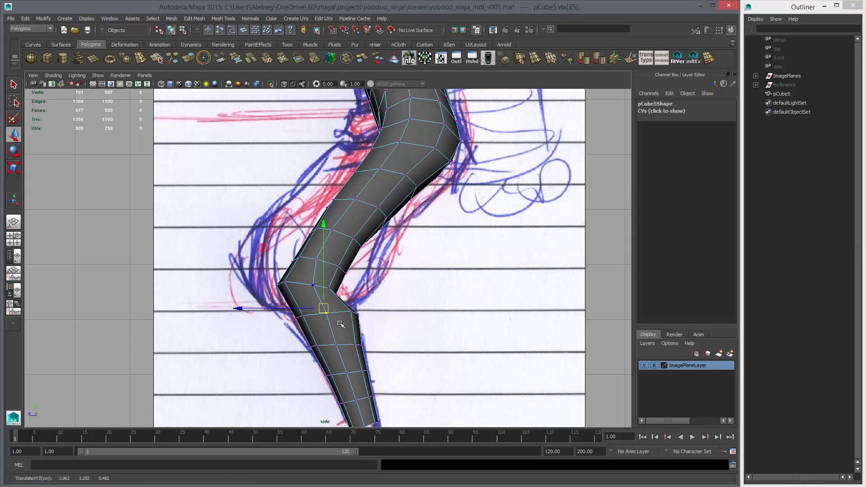
Check the smoothed leg and adjust the vertex at the back of the upper calf in the side view.
key("3")
middle_click_drag(375, 345, 331, 259, "alt")
right_click_drag(331, 259, 457, 326, "alt")
key("1")
left_click(348, 304)
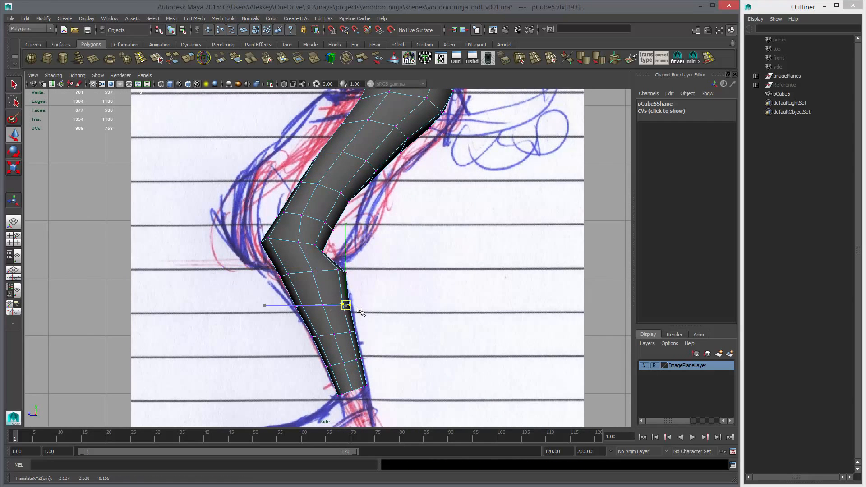
Reposition the vertices along the back of the thigh to follow the side reference sketch.
middle_click_drag(327, 225, 335, 272, "alt")
left_click_drag(364, 251, 366, 253)
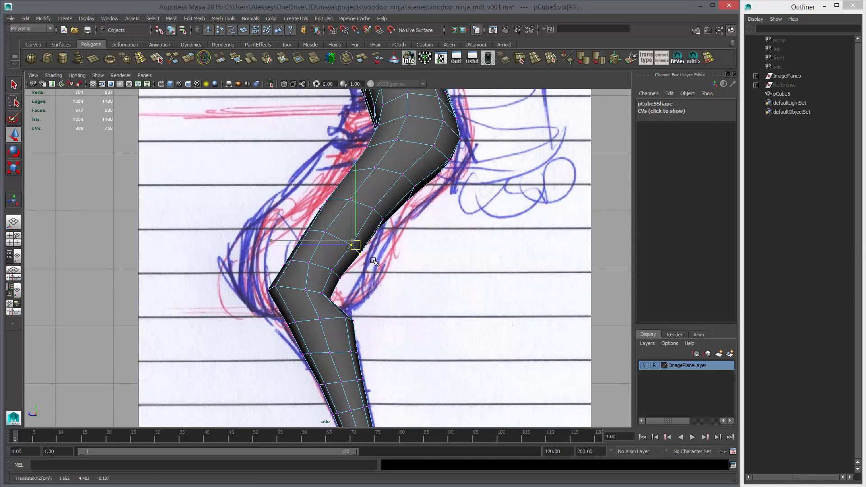
left_click_drag(365, 204, 392, 239)
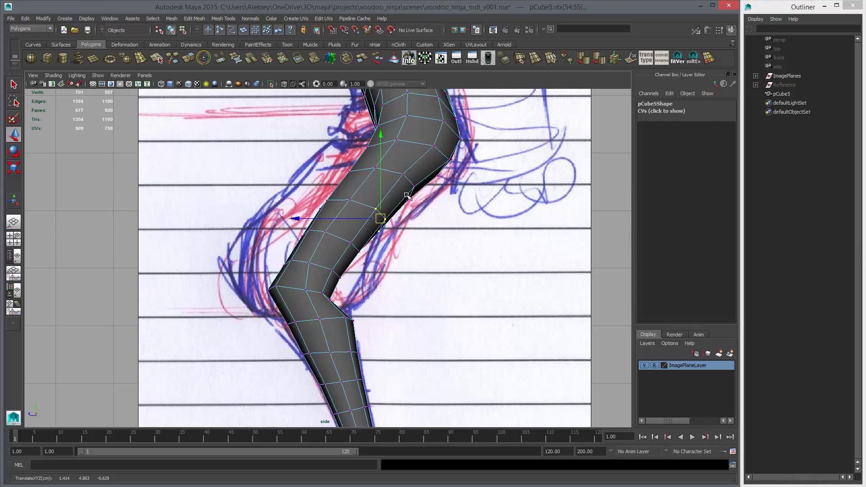
left_click_drag(396, 170, 421, 211)
middle_click_drag(422, 211, 425, 209)
Adjust the vertices above the knee and at the front of the thigh, checking the profile with smooth preview.
left_click_drag(340, 230, 362, 265)
middle_click_drag(362, 265, 365, 268)
left_click_drag(318, 255, 351, 286)
middle_click_drag(352, 286, 355, 290)
key("3")
left_click_drag(368, 201, 398, 240)
left_click_drag(315, 191, 344, 215)
middle_click_drag(344, 215, 346, 217)
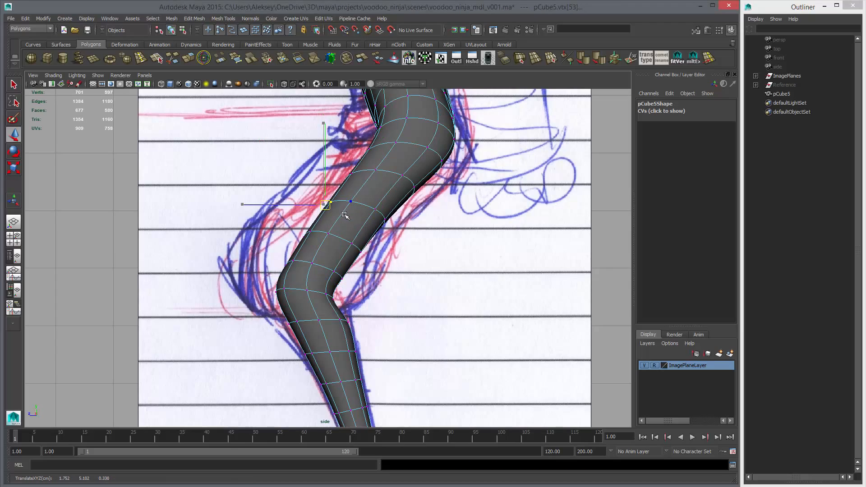
Inspect the smoothed legs and hips in the perspective view from several sides, then restore the unsmoothed display.
key("space")
key("space")
left_click_drag(397, 245, 409, 300, "alt")
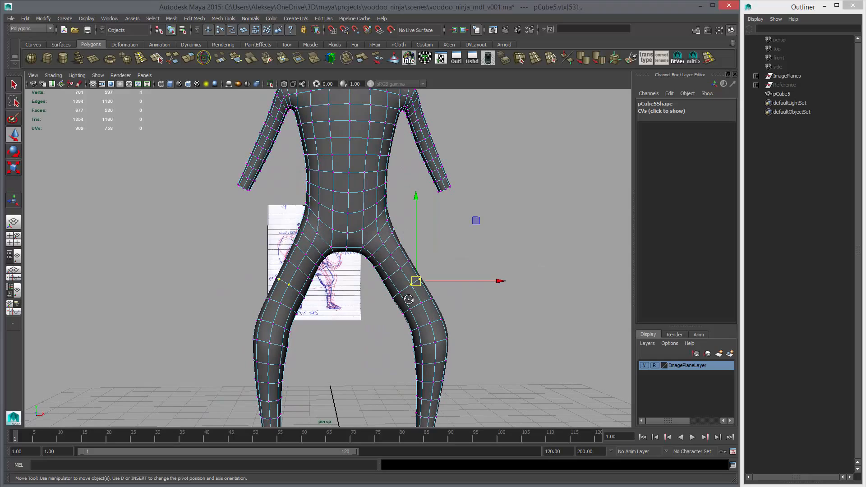
key("F8")
key("F8")
left_click(480, 303)
left_click_drag(479, 304, 208, 273, "alt")
scroll(356, 304, "up", 6)
left_click(351, 266)
key("1")
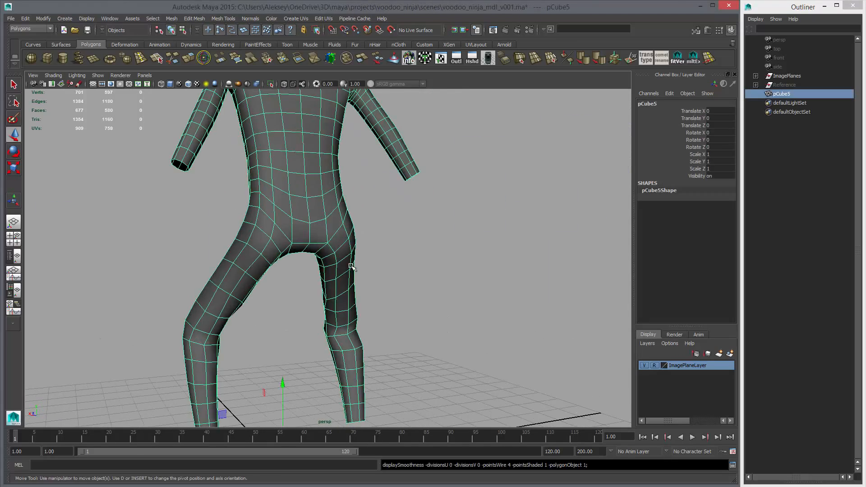
Edit the body mesh in vertex mode and adjust the vertices beside the crotch on the back of the pelvis.
left_click_drag(351, 266, 382, 282, "alt")
right_click_drag(300, 238, 263, 238)
left_click(271, 237)
left_click_drag(294, 276, 304, 251, "alt")
left_click_drag(252, 230, 258, 204)
key("q")
left_click(264, 201)
key("w")
Shift the symmetrical vertices on the back of the hips inward along X.
left_click_drag(302, 242, 258, 218, "alt")
left_click(244, 194)
left_click_drag(240, 262, 253, 239, "alt")
middle_click_drag(260, 240, 272, 240)
left_click(240, 173)
middle_click_drag(259, 202, 265, 203)
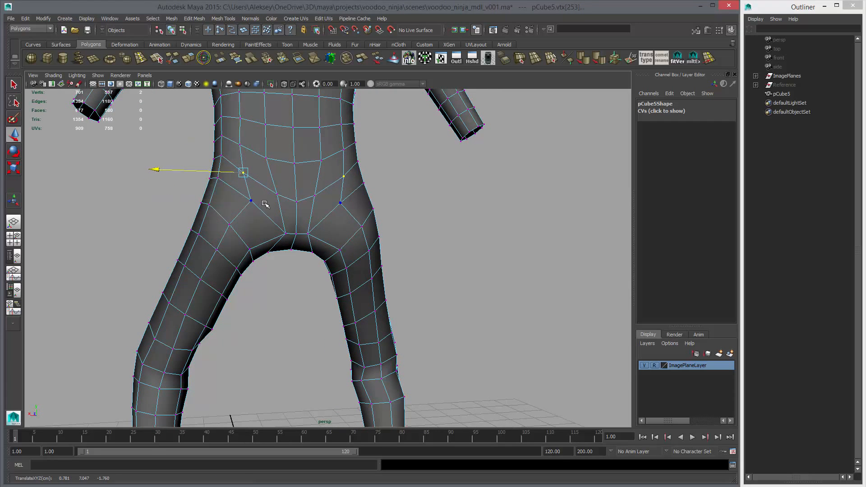
Reposition the vertices at the top of the rear thighs and across the buttocks to even out the edge flow.
left_click(228, 227)
middle_click_drag(244, 242, 254, 244)
left_click_drag(253, 244, 251, 256, "alt")
left_click_drag(238, 201, 241, 209)
left_click(250, 203)
middle_click_drag(269, 222, 271, 239)
left_click(317, 196)
middle_click_drag(305, 211, 315, 221)
left_click(345, 175)
left_click_drag(358, 201, 342, 203, "alt")
Move the symmetrical vertex pairs on the rear pelvis along Z to reshape the buttocks.
left_click_drag(329, 175, 372, 274)
left_click(328, 231)
left_click_drag(328, 210, 336, 210, "alt")
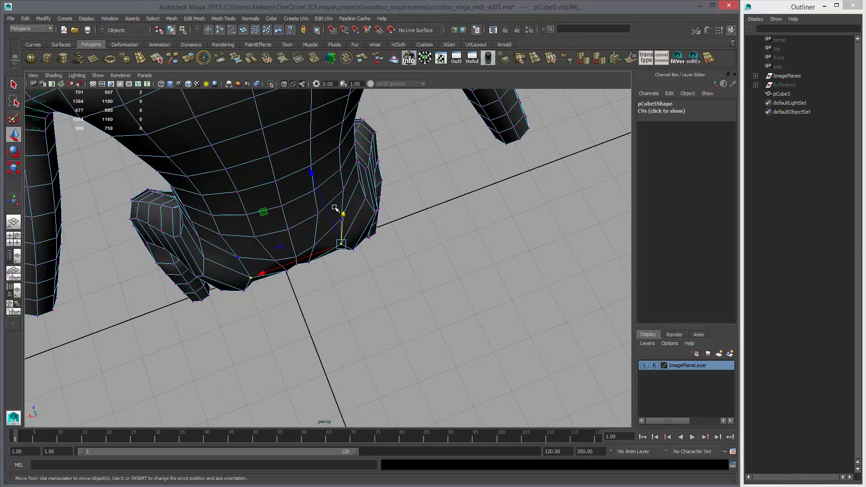
left_click_drag(312, 179, 315, 189)
mouse_move(325, 307)
left_mouse_down("alt")
mouse_move(323, 252)
mouse_move(318, 293)
left_mouse_up("alt")
key("q")
key("w")
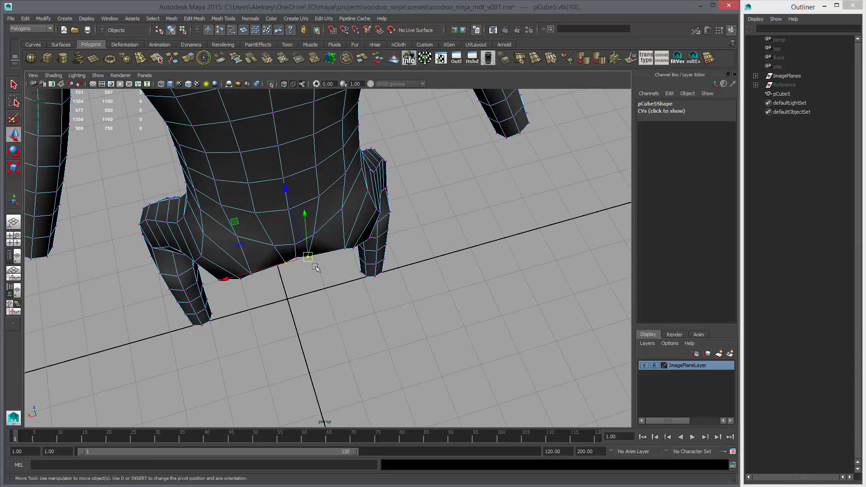
left_click_drag(285, 190, 288, 194)
Preview the smoothed pelvis from different angles and leave component mode.
left_click_drag(339, 254, 338, 139, "alt")
key("3")
left_click_drag(355, 277, 299, 276, "alt")
mouse_move(324, 238)
left_mouse_down("alt")
mouse_move(343, 247)
mouse_move(329, 255)
mouse_move(332, 270)
mouse_move(274, 235)
mouse_move(361, 253)
mouse_move(489, 253)
mouse_move(393, 257)
mouse_move(443, 271)
mouse_move(391, 278)
mouse_move(439, 265)
mouse_move(447, 252)
mouse_move(427, 286)
left_mouse_up("alt")
key("F8")
Examine the vertices and edge flow where the shoulder and armpit meet the chest.
mouse_move(433, 251)
left_mouse_down("alt")
mouse_move(385, 255)
mouse_move(484, 314)
mouse_move(370, 194)
mouse_move(408, 272)
mouse_move(319, 218)
mouse_move(286, 184)
left_mouse_up("alt")
right_click(291, 179)
right_click_drag(291, 179, 254, 179)
left_click(283, 186)
left_click_drag(333, 215, 291, 164, "alt")
key("ctrl+z")
middle_click_drag(291, 164, 301, 240, "alt")
right_click_drag(302, 239, 322, 248, "alt")
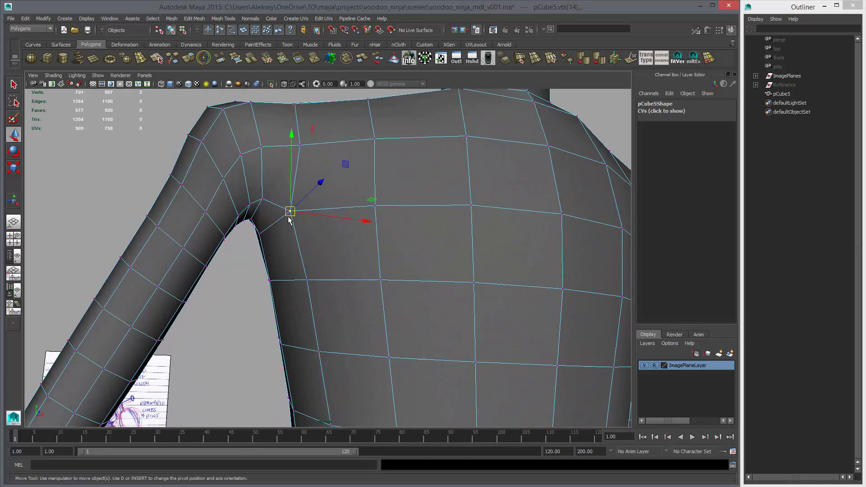
key("q")
right_click_drag(289, 216, 293, 210)
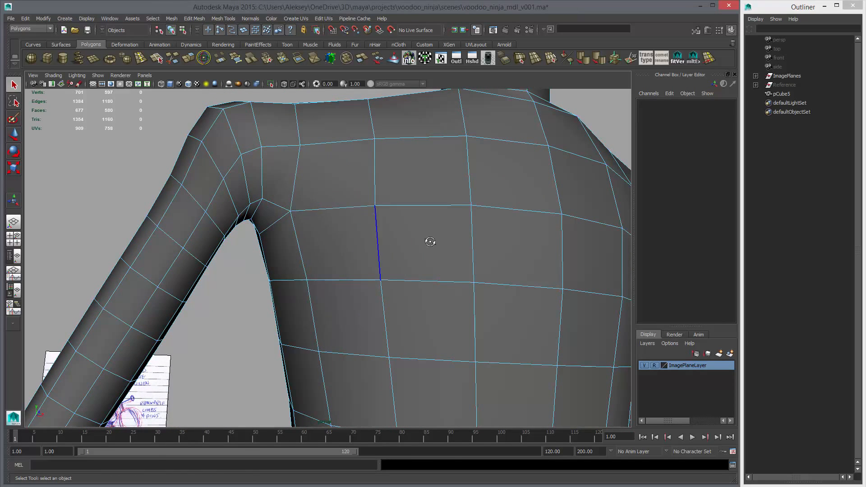
right_click_drag(431, 245, 329, 242, "alt")
left_click_drag(329, 242, 302, 252, "alt")
left_click_drag(352, 207, 322, 229, "alt")
mouse_move(321, 229)
right_mouse_down("alt")
mouse_move(362, 246)
mouse_move(334, 229)
right_mouse_up("alt")
left_click_drag(333, 229, 300, 239, "alt")
Use Multi-Cut to add a diagonal edge from the armpit corner to the upper chest vertex on one side.
left_click(176, 60)
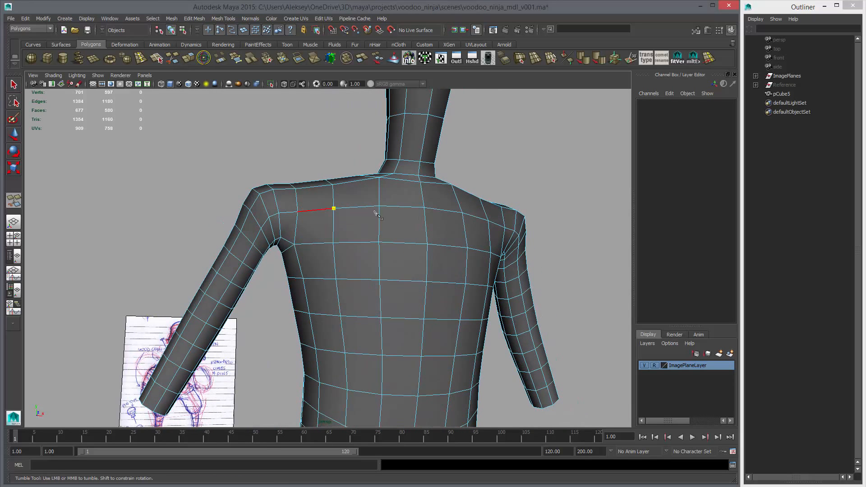
right_click_drag(334, 266, 300, 224, "alt")
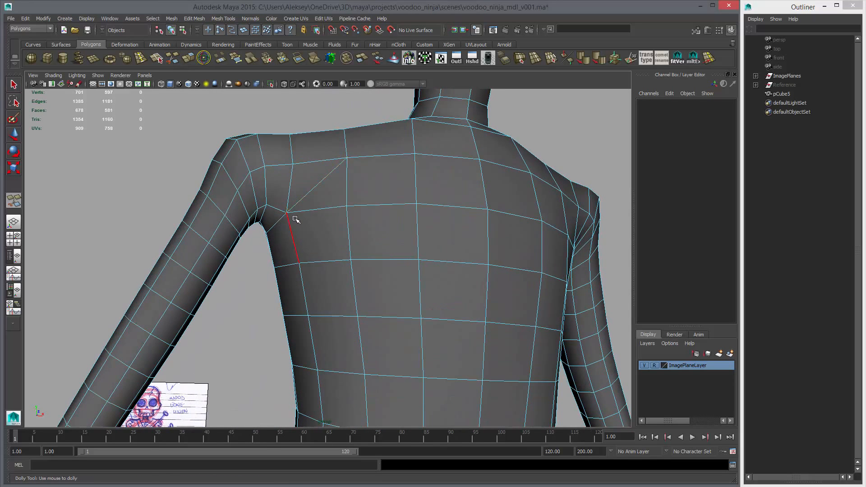
key("w")
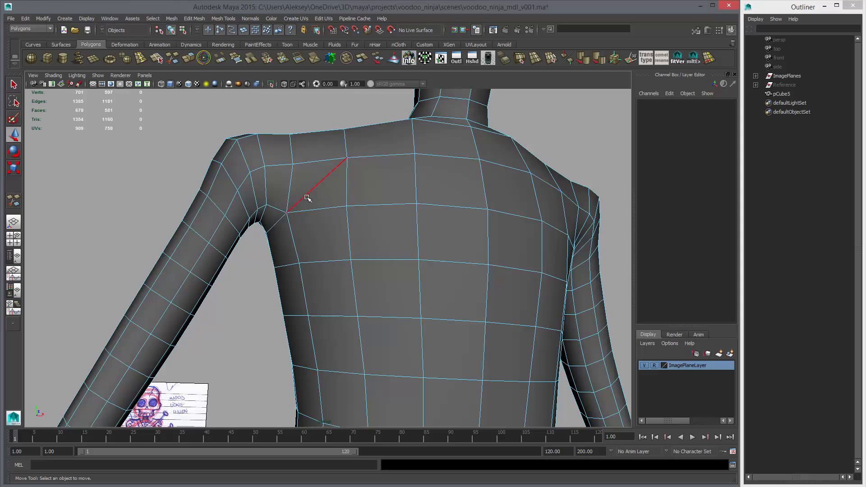
Select the armpit corner vertex and examine the new diagonal edge around the shoulder.
left_click_drag(345, 158, 417, 213, "alt")
right_click(417, 214)
right_click_drag(417, 214, 379, 214)
left_click(412, 223)
left_click_drag(465, 259, 524, 251, "alt")
left_click(450, 303)
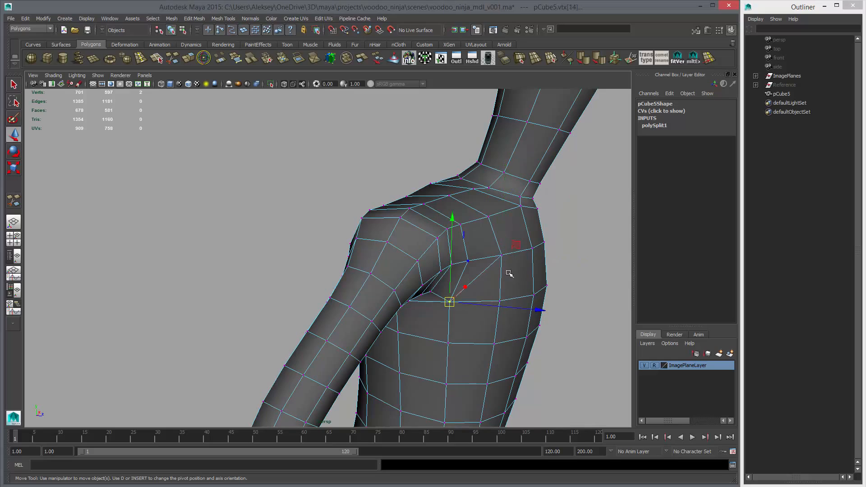
left_click_drag(515, 283, 391, 276, "alt")
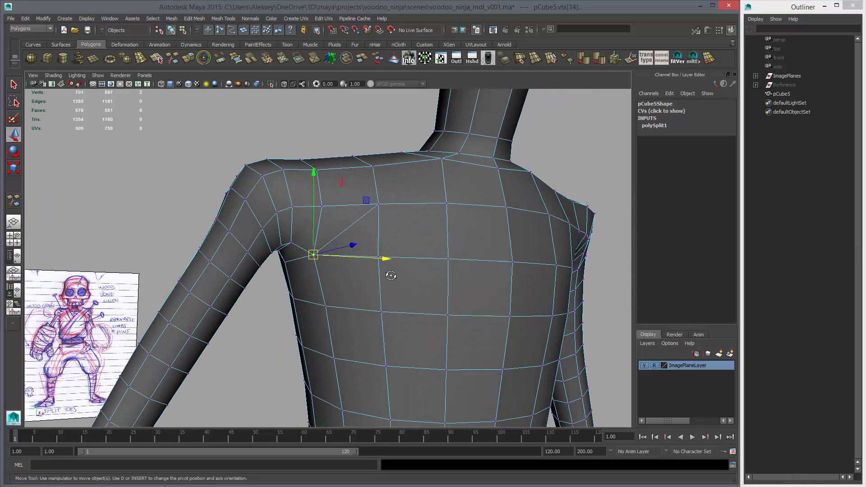
Cut the matching diagonal edge from the armpit corner to the upper chest vertex on the opposite side.
left_click_drag(348, 256, 418, 256, "alt")
middle_click_drag(418, 256, 319, 275, "alt")
left_click_drag(319, 275, 402, 298, "alt")
left_click(171, 59)
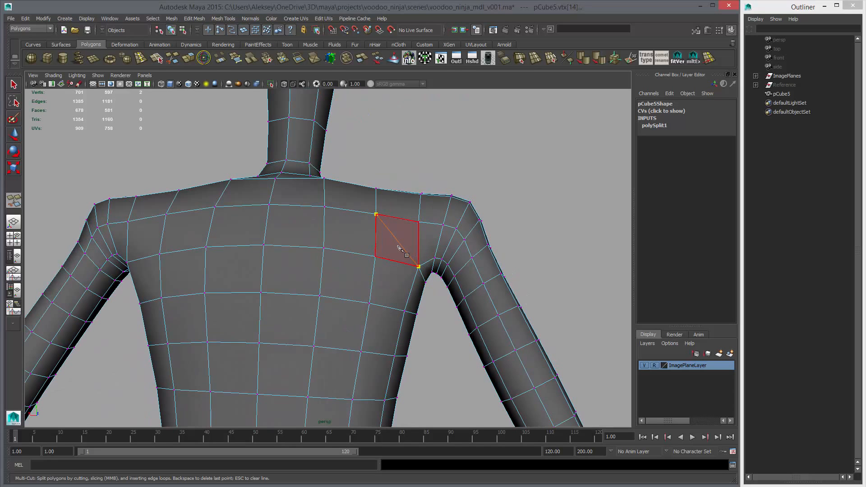
key("Return")
Delete the redundant edges beside the new diagonals at the armpit corners on both sides of the chest.
left_click_drag(400, 250, 377, 238, "alt")
right_click_drag(377, 238, 410, 284, "alt")
left_click_drag(410, 284, 373, 184, "alt")
key("w")
right_click_drag(379, 218, 379, 199)
left_click(383, 224)
left_click(402, 211, "shift")
left_click_drag(420, 223, 271, 262, "alt")
left_click(269, 262, "shift")
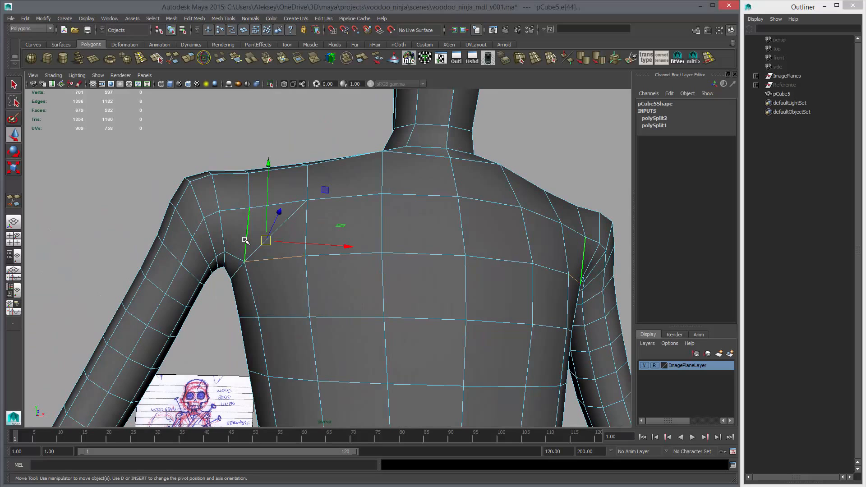
key("Delete")
Set the Insert Edge Loop tool to maintain relative distance from the edge.
left_click_drag(296, 207, 303, 253, "alt")
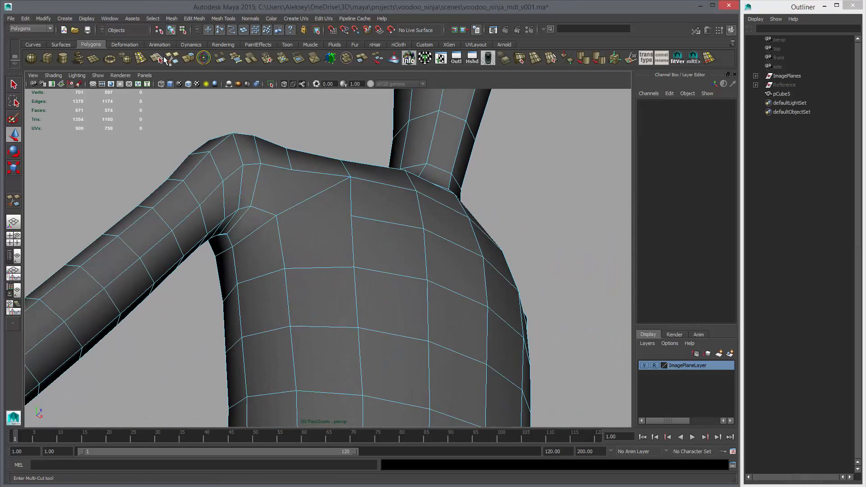
left_click(142, 59)
double_click(18, 199)
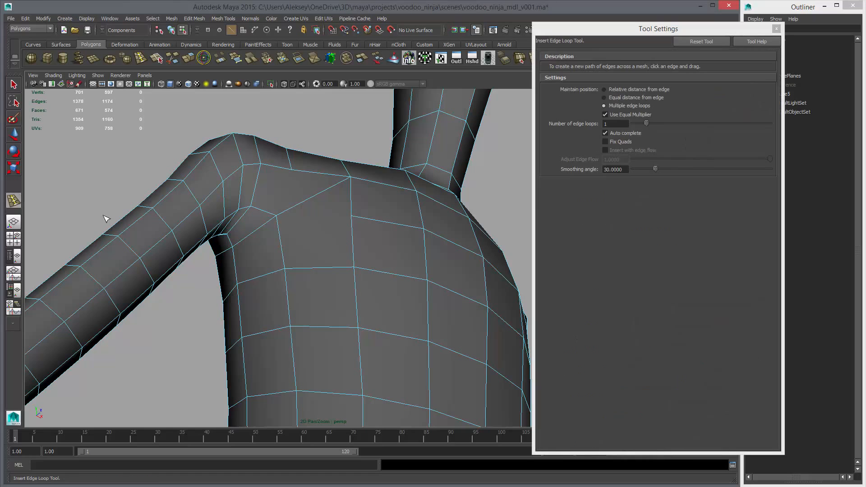
left_click(604, 89)
left_click_drag(325, 213, 235, 258, "alt")
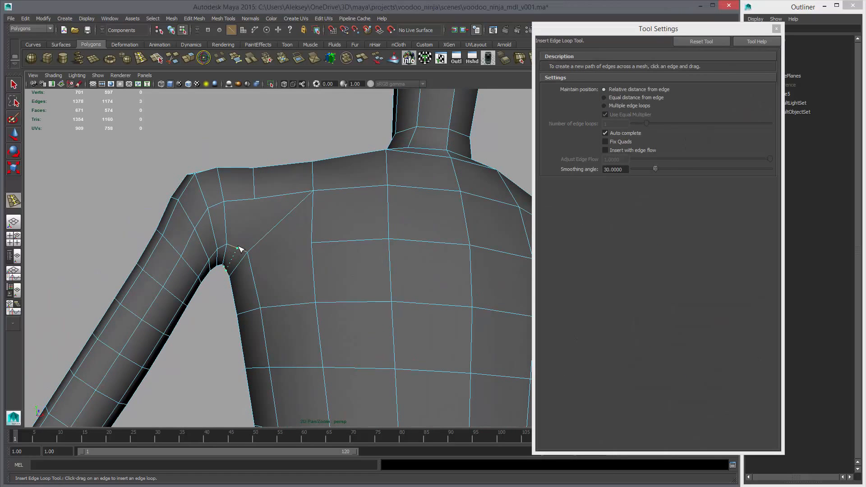
left_click(239, 249)
left_click_drag(283, 273, 317, 285, "alt")
key("ctrl+z")
Enable Insert with edge flow and insert edge loops through the armpits on both sides of the body.
left_click(606, 151)
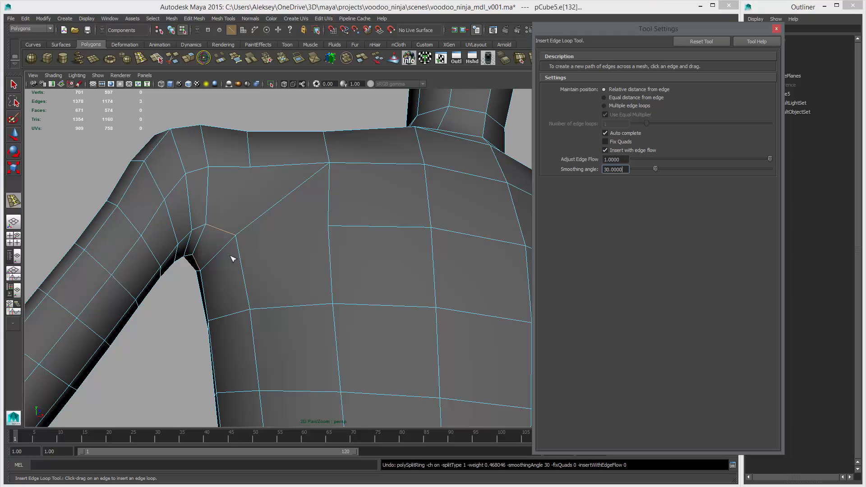
left_click(225, 230)
left_click_drag(226, 230, 449, 258, "alt")
left_click(345, 246)
right_click_drag(449, 257, 396, 296, "alt")
left_click_drag(397, 296, 253, 228, "alt")
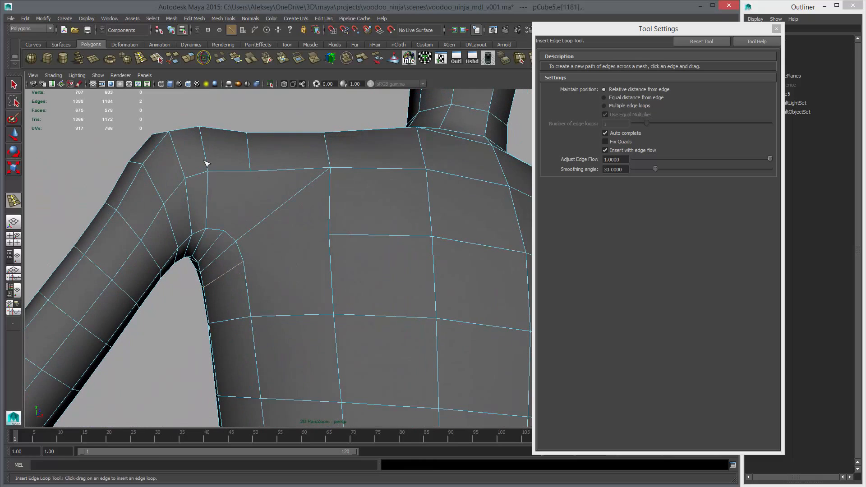
Use Multi-Cut to connect the new armpit vertices to the open shoulder and chest vertices on one side.
left_click(172, 64)
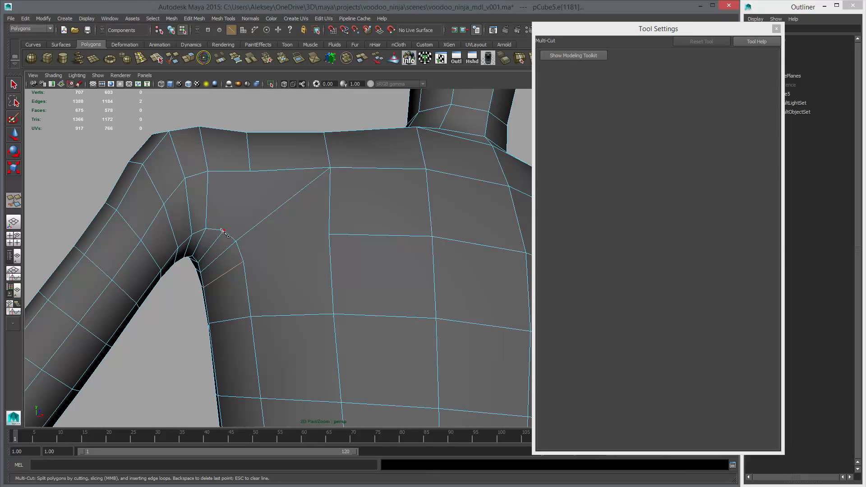
left_click(249, 171)
key("Return")
left_click(244, 261)
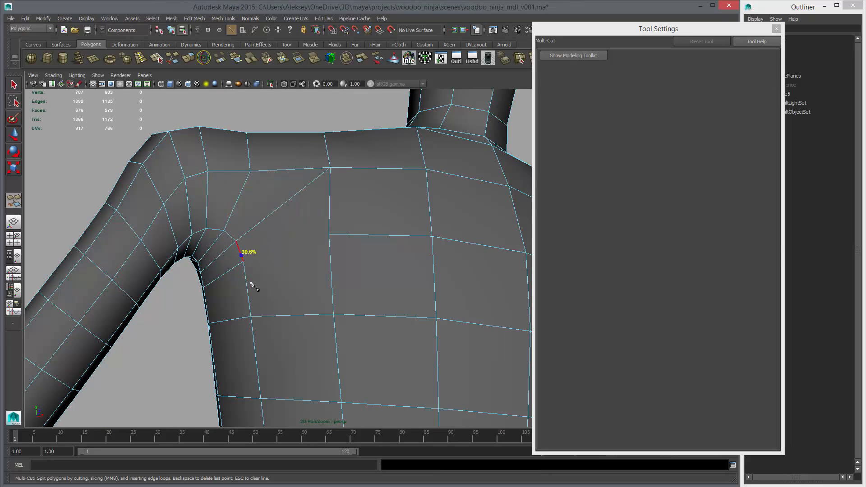
right_click(316, 273)
Cut the same connecting edges from the armpit to the chest and shoulder vertices on the opposite side.
left_click_drag(244, 278, 428, 246, "alt")
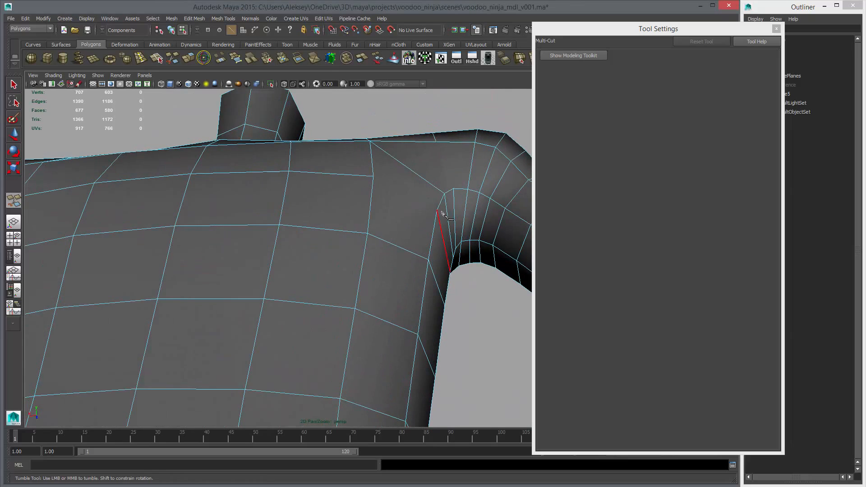
left_click(373, 180)
key("Return")
left_click_drag(469, 180, 368, 232)
left_click(436, 142)
key("Return")
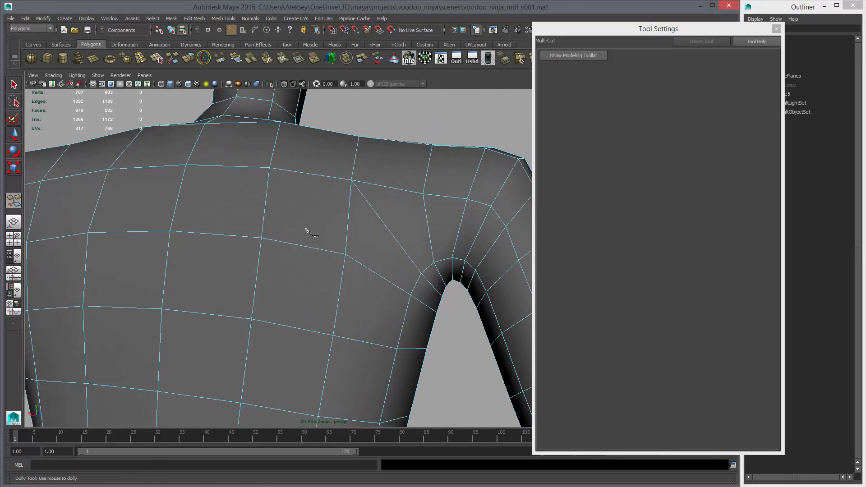
Close the tool settings, preview the smoothed shoulders, and examine the face between the armpit and chest in face mode.
scroll(368, 232, "down", 5)
key("w")
left_click(776, 28)
key("3")
left_click_drag(503, 248, 316, 225, "alt")
scroll(324, 256, "up", 3)
key("1")
right_click_drag(285, 243, 285, 262)
left_click(289, 234)
left_click_drag(266, 281, 274, 231, "alt")
left_click_drag(356, 210, 343, 243, "alt")
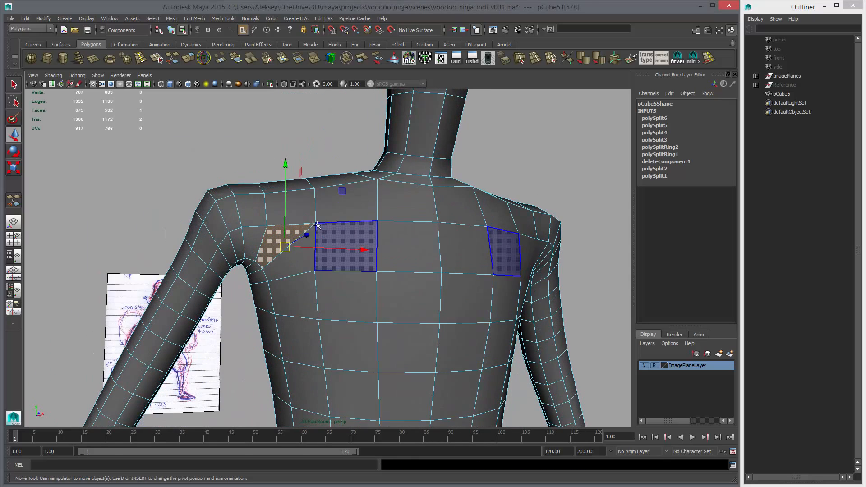
Examine the vertex where edges meet between the armpit and chest, and select the face loop running beside it.
right_click_drag(322, 224, 373, 268)
key("q")
left_click(316, 224)
key("w")
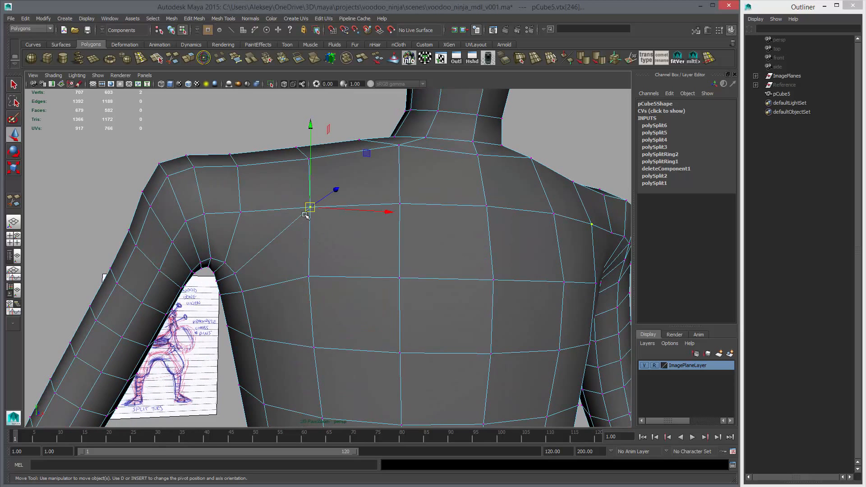
left_click_drag(306, 235, 240, 217, "alt")
right_click_drag(251, 225, 153, 263)
left_click(225, 231)
double_click(251, 240, "shift")
left_click_drag(319, 285, 299, 193, "alt")
Preview the smoothed mesh down to the legs, then examine the rear hip faces and their inner vertices unsmoothed.
key("3")
left_click_drag(243, 168, 370, 259, "alt")
right_click_drag(369, 259, 319, 289, "alt")
middle_click_drag(343, 343, 366, 218, "alt")
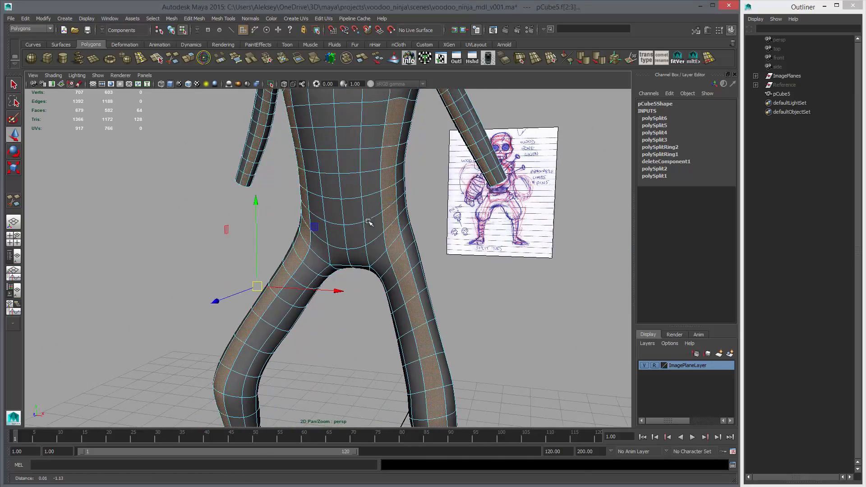
left_click(448, 307)
left_click_drag(449, 308, 274, 249, "alt")
left_click(260, 220)
key("1")
left_click(275, 248)
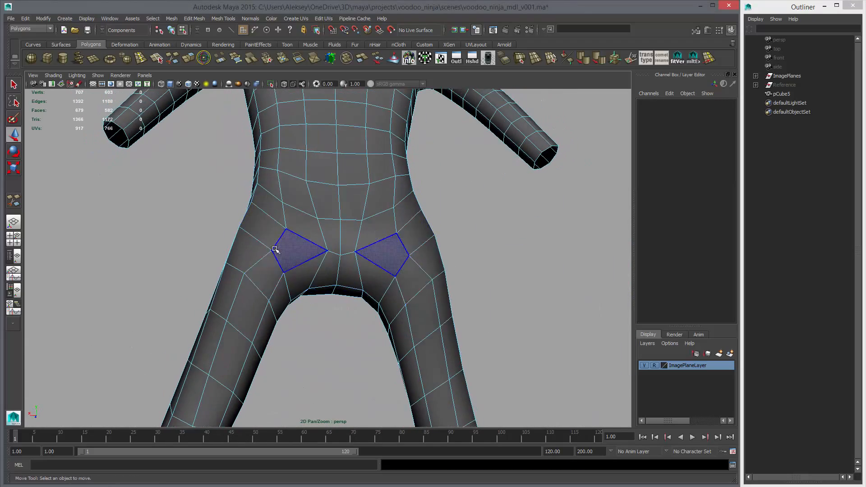
right_click_drag(337, 250, 300, 249)
left_click(328, 251)
key("q")
left_click_drag(350, 275, 322, 276, "alt")
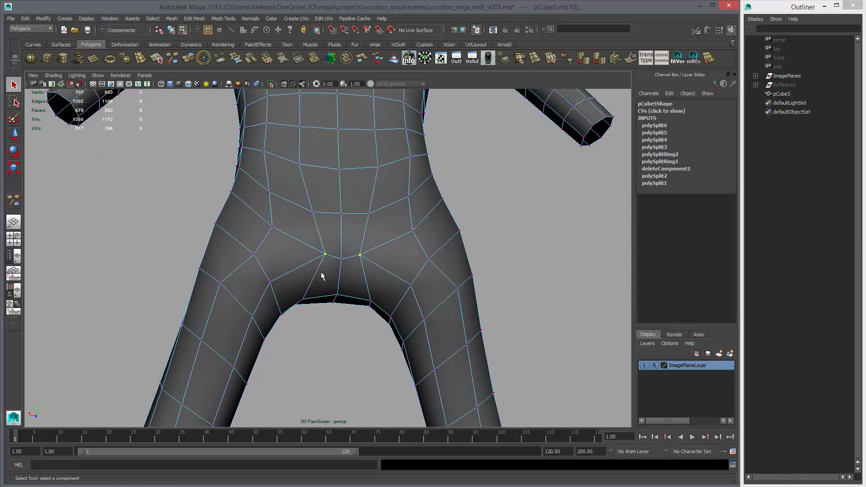
left_click(163, 58)
left_click(161, 60)
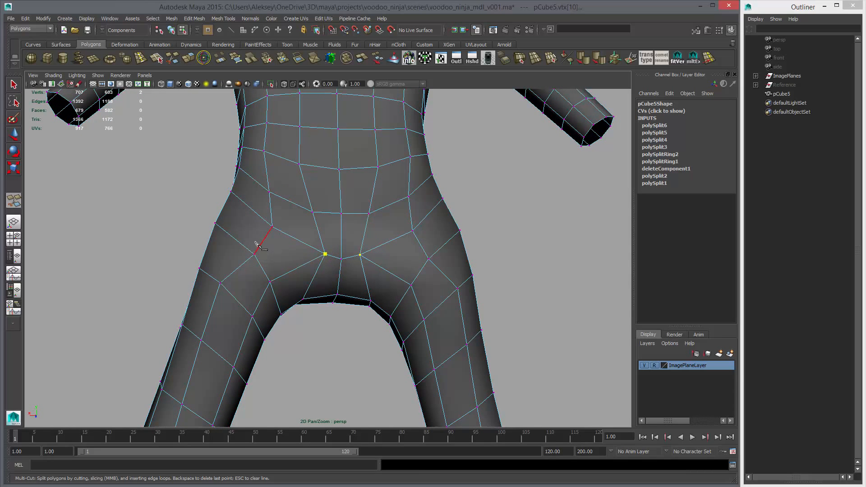
key("w")
right_click_drag(437, 265, 300, 285, "alt")
left_click_drag(299, 284, 290, 311, "alt")
left_click_drag(353, 312, 342, 308, "alt")
scroll(342, 309, "up", 5)
key("ctrl+z")
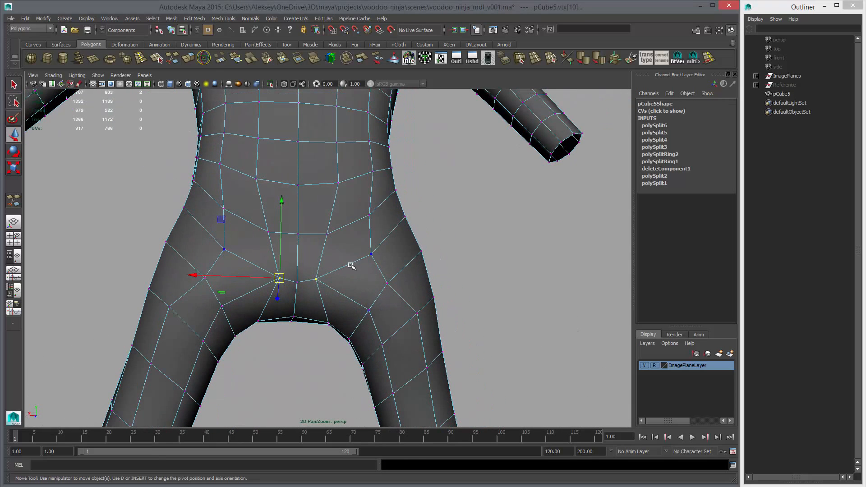
Use Multi-Cut to connect the inner buttock vertex to the outer hip vertex on one side of the body.
key("y")
left_click(316, 279)
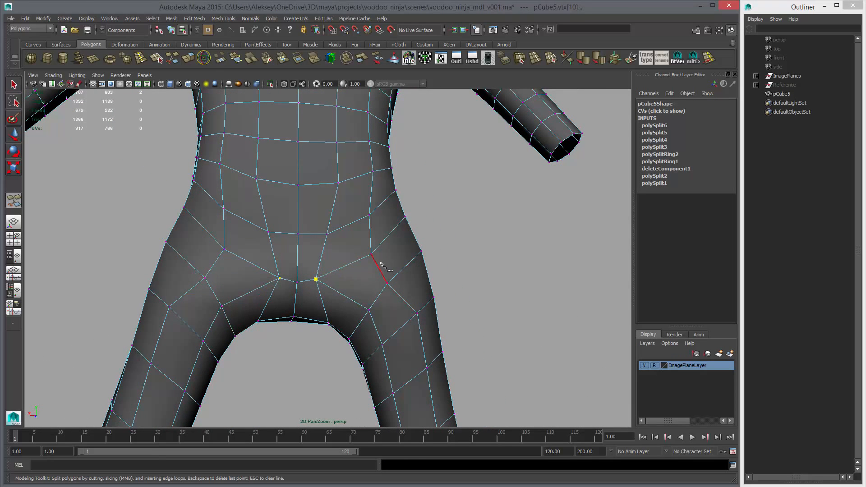
left_click_drag(396, 315, 351, 293)
right_click(375, 281)
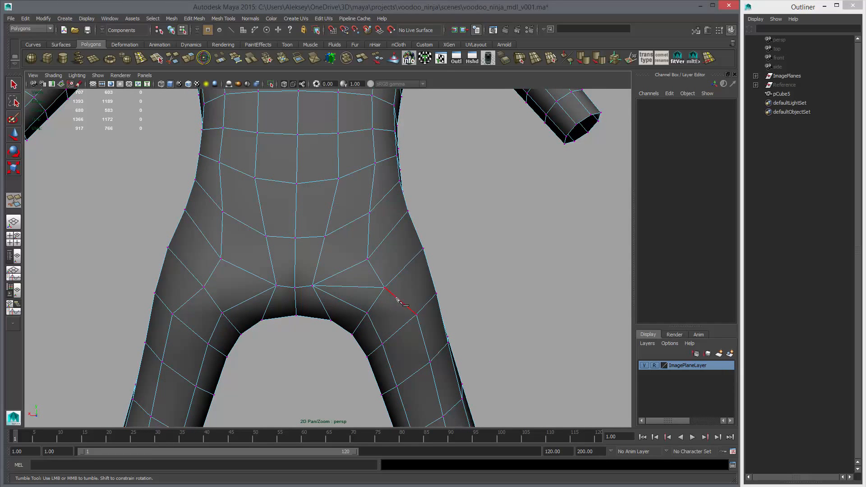
left_click_drag(397, 300, 389, 298, "alt")
left_click_drag(322, 290, 329, 294, "alt")
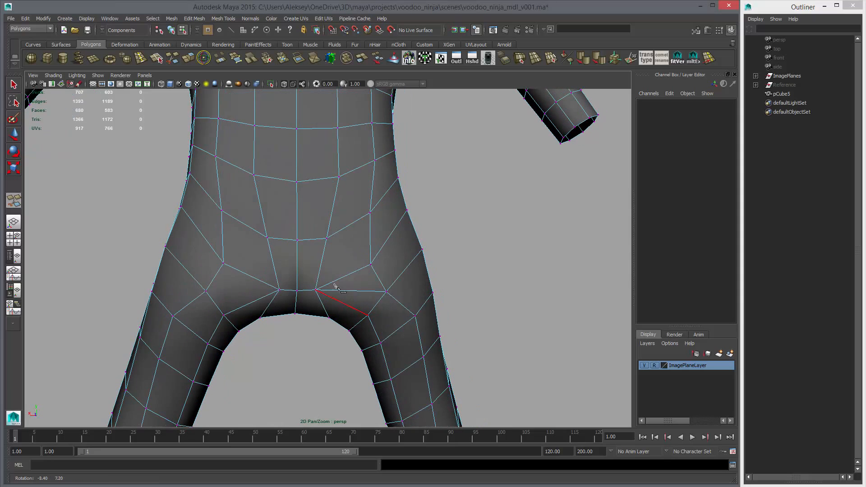
Cut two more edges from the hip vertices above and below the new edge across to the body's centre line.
left_click(370, 265)
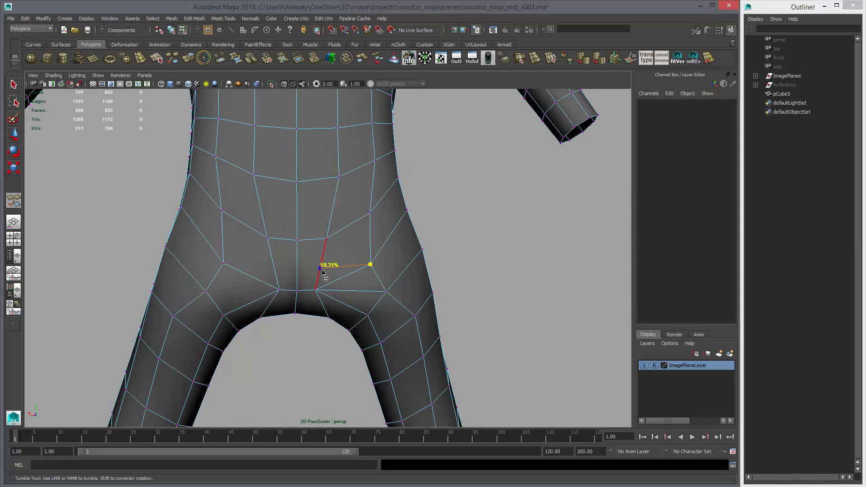
left_click(297, 269)
right_click(298, 269)
left_click_drag(344, 299, 340, 285, "alt")
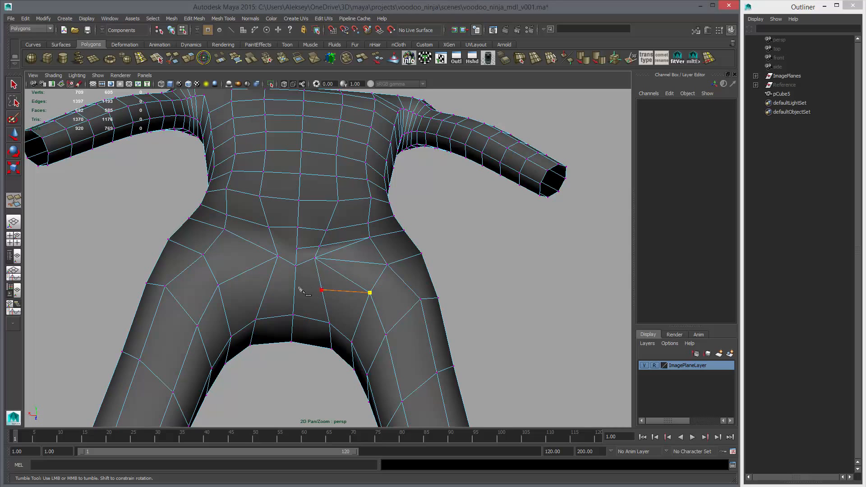
key("w")
Delete the two old diagonal edges that run from the inner buttock vertex above and below the new cut.
right_click_drag(346, 275, 345, 254)
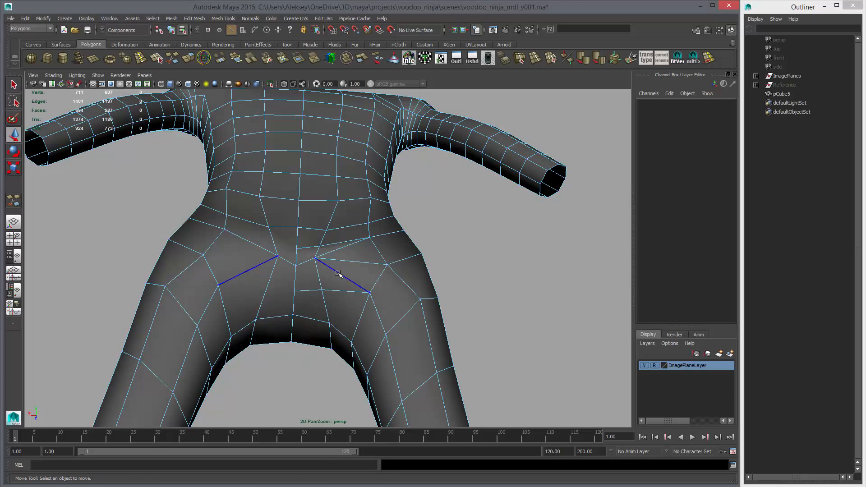
left_click(340, 274)
left_click(352, 245, "shift")
key("Delete")
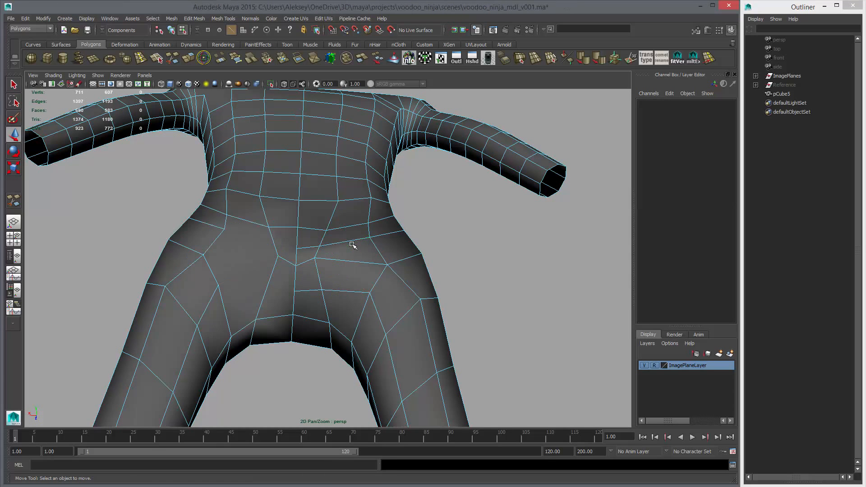
Switch to vertex mode and adjust the vertices around the recut buttock and the side of the hip.
left_click_drag(343, 253, 341, 283, "alt")
right_click(383, 282)
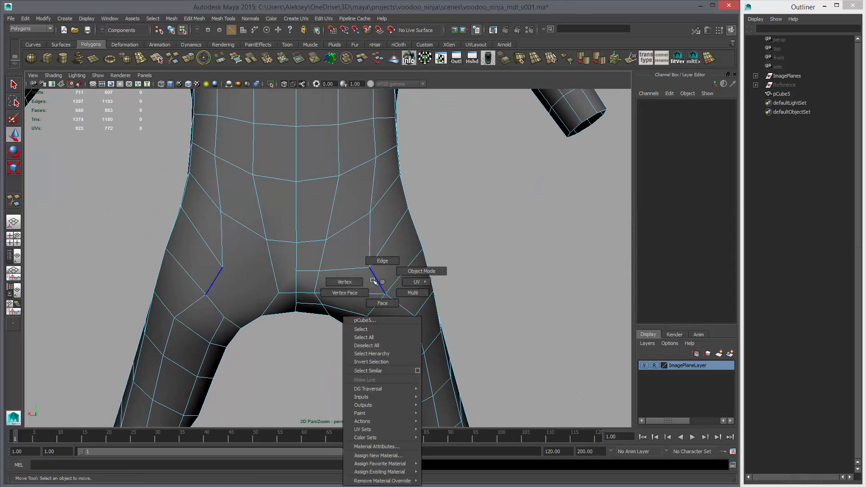
right_click_drag(383, 282, 345, 282)
left_click(382, 300)
mouse_move(402, 319)
left_mouse_down("alt")
mouse_move(322, 313)
mouse_move(325, 332)
mouse_move(391, 321)
left_mouse_up("alt")
left_click(367, 283)
left_click_drag(366, 283, 315, 299, "alt")
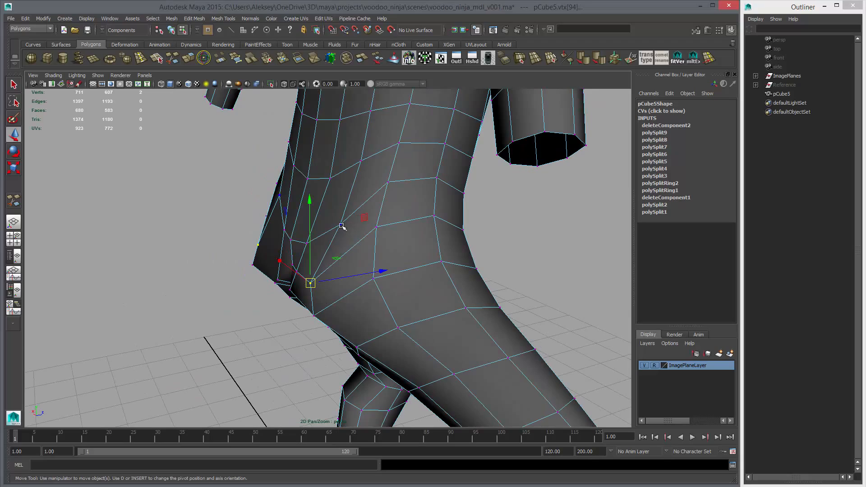
left_click(342, 225)
left_click_drag(376, 294, 342, 271, "alt")
middle_click_drag(343, 271, 340, 274)
left_click_drag(307, 322, 325, 305, "alt")
key("1")
right_click_drag(325, 303, 310, 312)
In the side view, reposition the new buttock vertices to follow the sketched rear outline, and check them in perspective.
key("space")
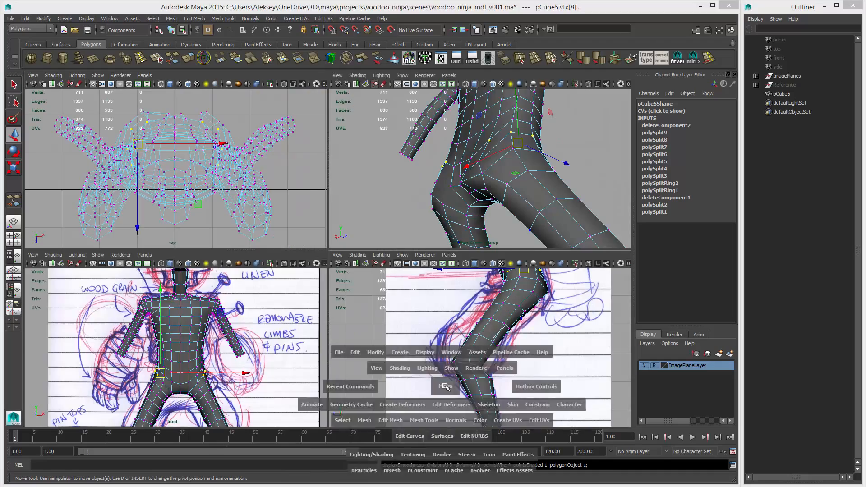
key("space")
scroll(449, 362, "up", 10)
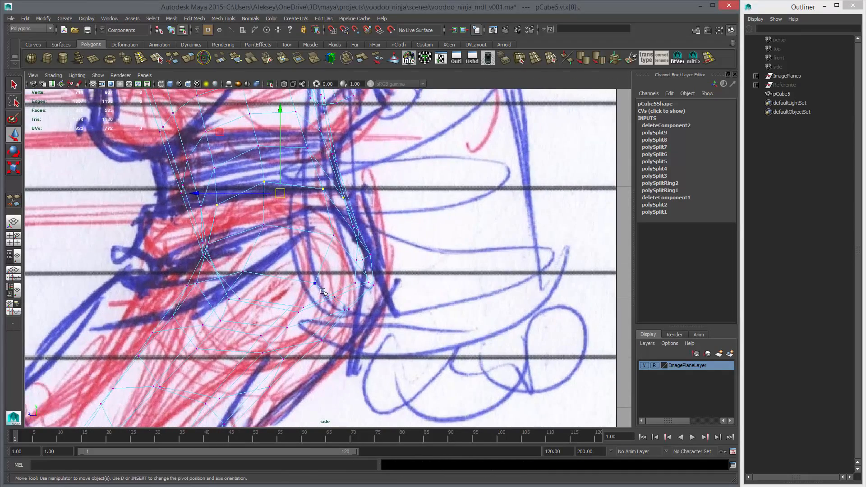
left_click_drag(324, 290, 341, 303)
middle_click_drag(365, 313, 367, 316)
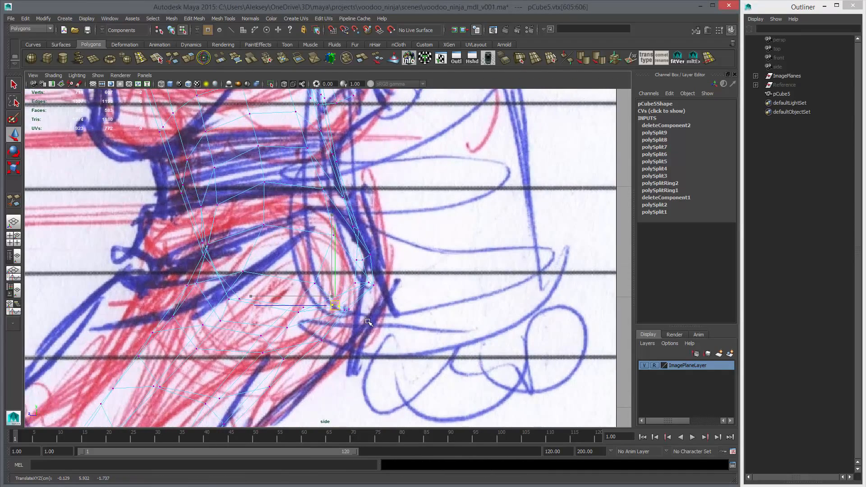
left_click_drag(361, 250, 380, 271)
key("space")
key("space")
mouse_move(478, 289)
left_mouse_down("alt")
mouse_move(523, 298)
mouse_move(351, 293)
mouse_move(284, 315)
mouse_move(301, 305)
left_mouse_up("alt")
key("1")
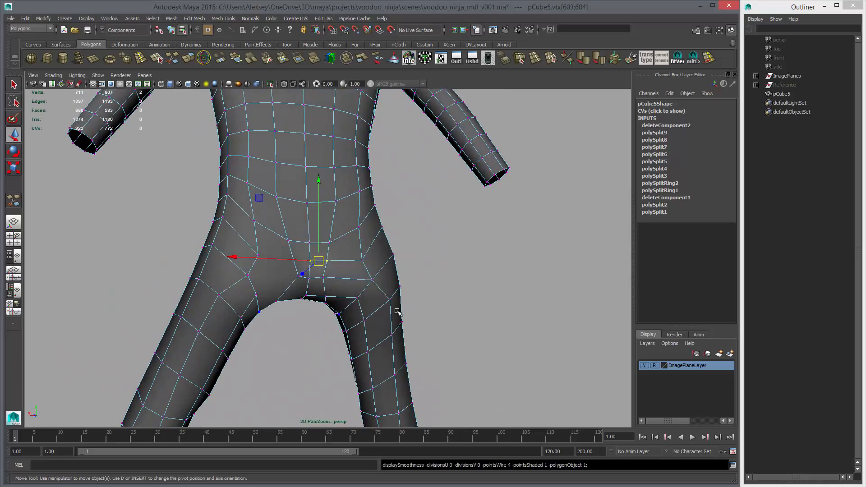
Select all faces on the positive X half of the body in the top view and delete them, keeping the recut half.
right_click_drag(360, 305, 283, 294, "alt")
left_click_drag(283, 293, 271, 325, "alt")
key("q")
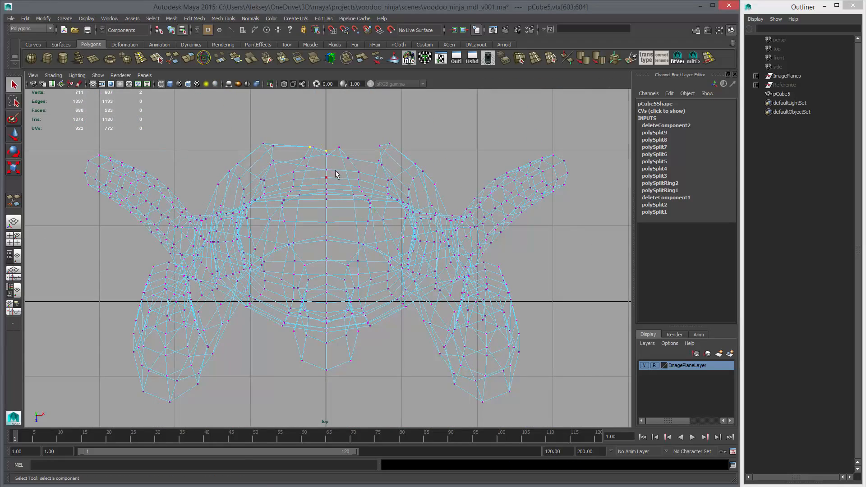
right_click_drag(338, 147, 337, 168)
left_click_drag(595, 114, 328, 434)
right_click_drag(358, 232, 356, 191, "ctrl+shift")
left_click_drag(345, 419, 332, 432)
key("Delete")
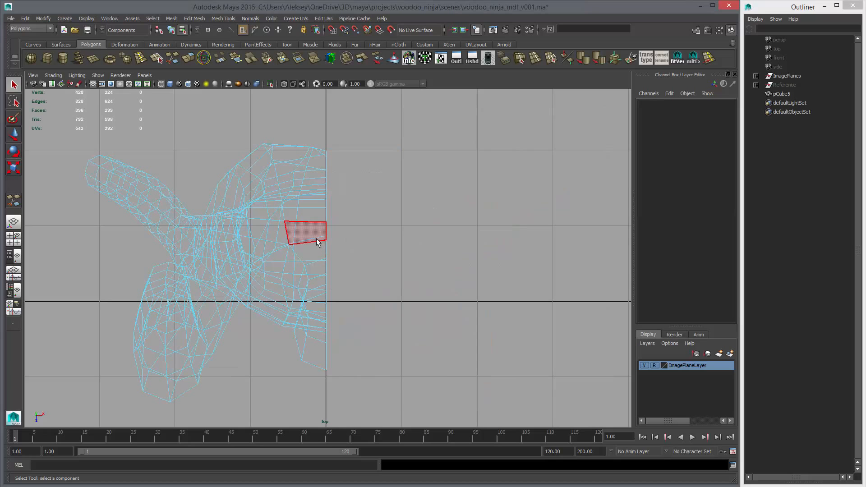
Return to object mode and delete the construction history of the remaining half body.
key("F8")
key("F8")
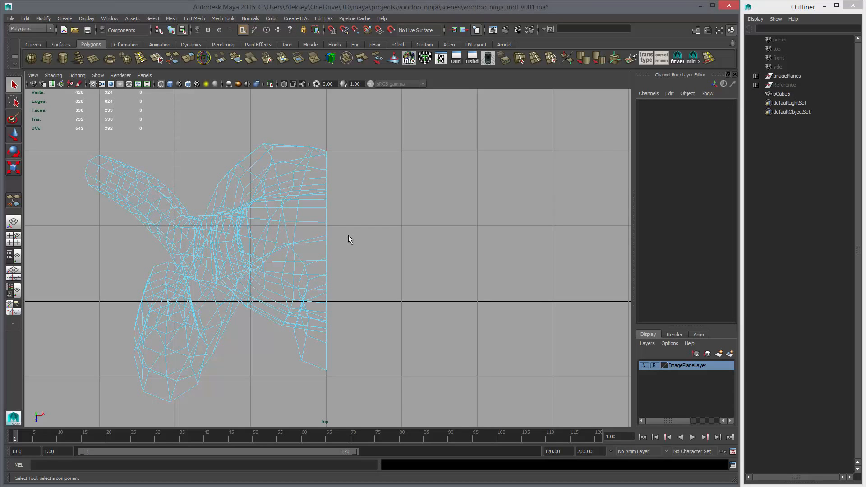
key("F8")
key("alt+shift+d")
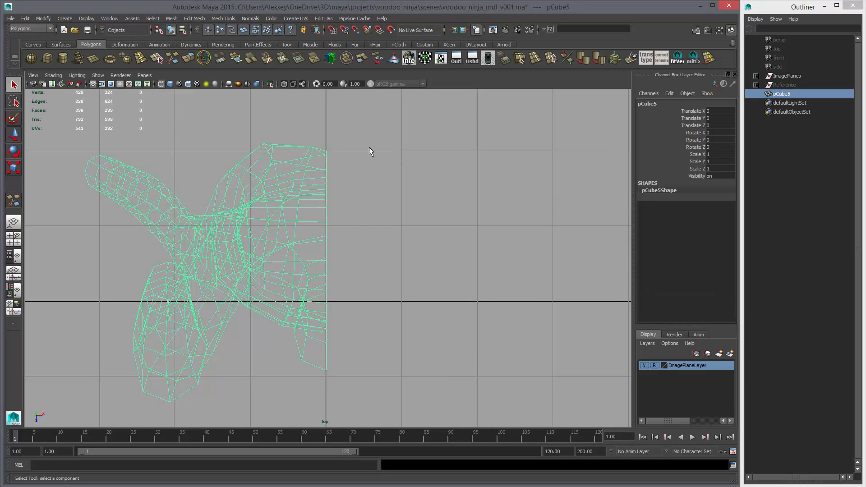
Apply Mirror Geometry to the half body in the perspective view to rebuild the full mesh.
key("space")
key("space")
key("w")
left_click_drag(459, 264, 293, 264, "alt")
right_click_drag(293, 264, 242, 251, "alt")
left_click_drag(242, 250, 262, 129, "alt")
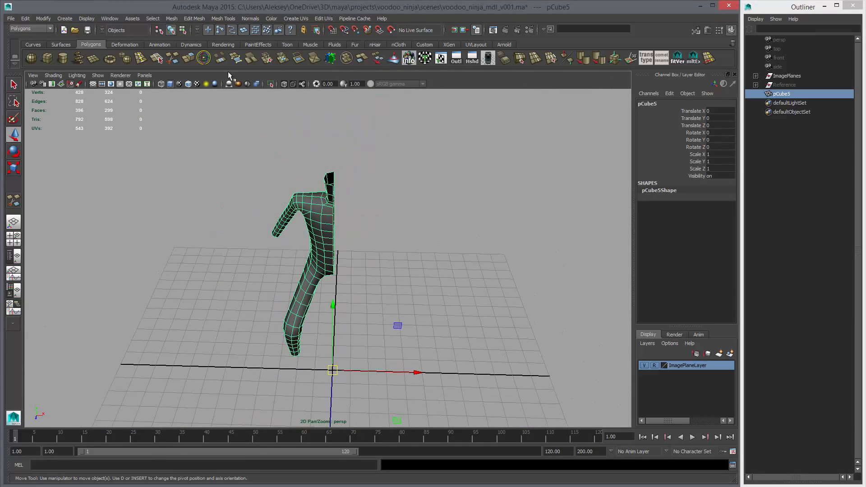
left_click(171, 19)
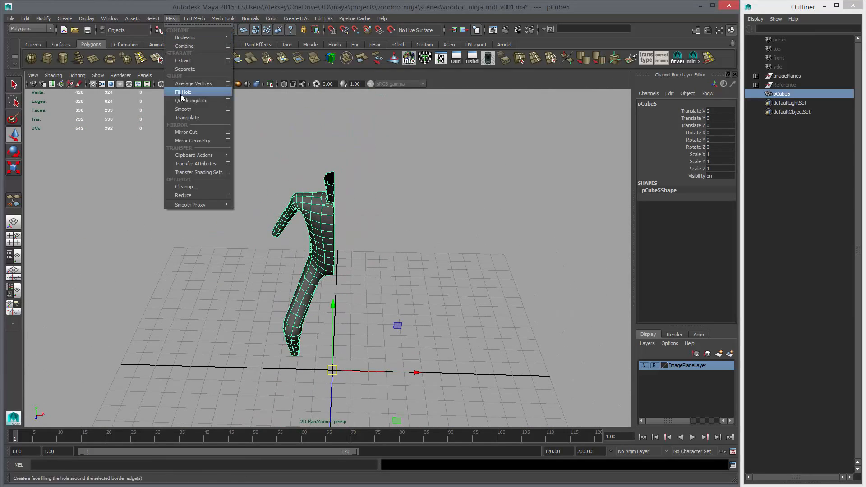
left_click(196, 144)
Examine the mirrored hips and buttocks from several sides in both smoothed and unsmoothed display.
left_click_drag(309, 199, 364, 205, "alt")
right_click_drag(363, 206, 393, 214, "alt")
key("3")
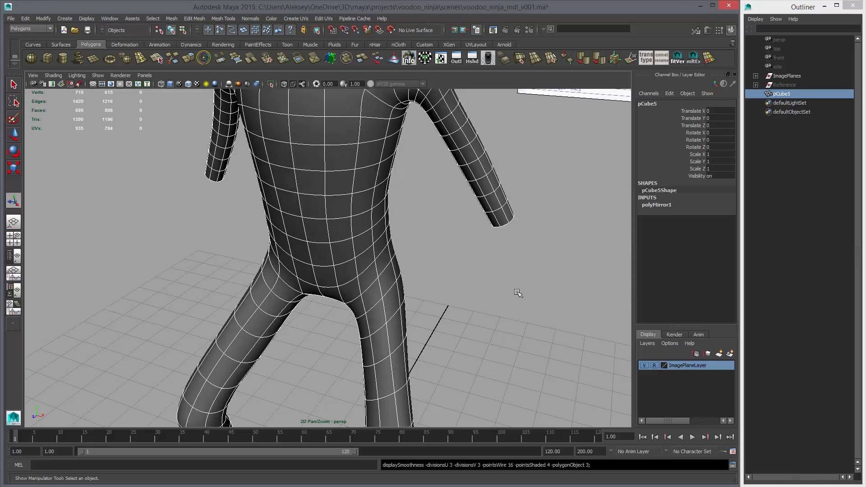
key("1")
right_click_drag(495, 284, 407, 253, "alt")
left_click_drag(407, 253, 275, 270, "alt")
right_click_drag(275, 270, 353, 274, "alt")
left_click_drag(353, 274, 339, 259, "alt")
key("3")
left_click_drag(443, 287, 313, 270, "alt")
left_click(447, 281)
left_click(348, 280)
right_click_drag(314, 271, 336, 263, "alt")
key("1")
left_click_drag(335, 263, 436, 267, "alt")
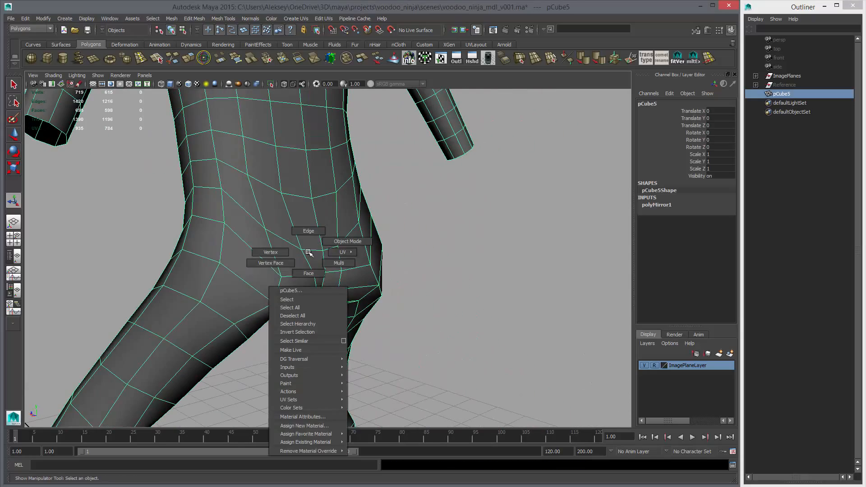
Switch the mesh to edge mode, bring up the side view, and hide the ImagePlaneLayer.
right_click_drag(309, 236, 309, 232)
left_click_drag(308, 240, 311, 282, "alt")
left_click(348, 241)
right_click_drag(405, 304, 435, 315, "alt")
key("space")
key("space")
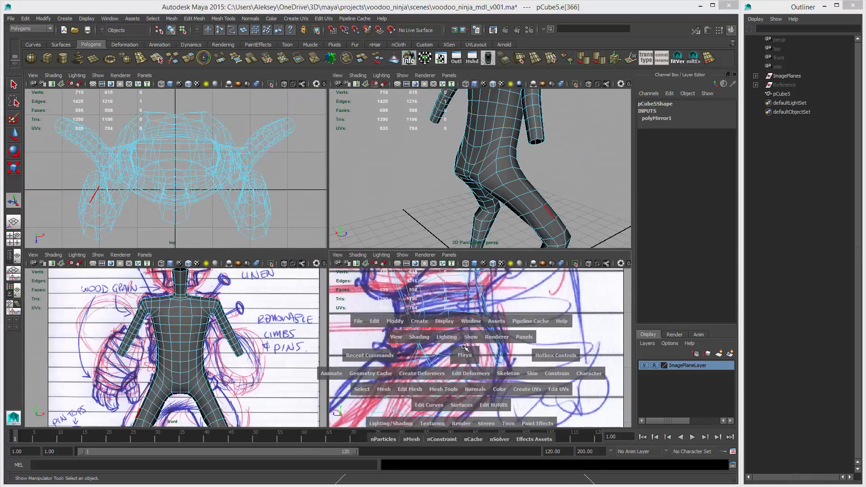
right_click_drag(344, 310, 306, 230, "alt")
scroll(306, 231, "up", 2)
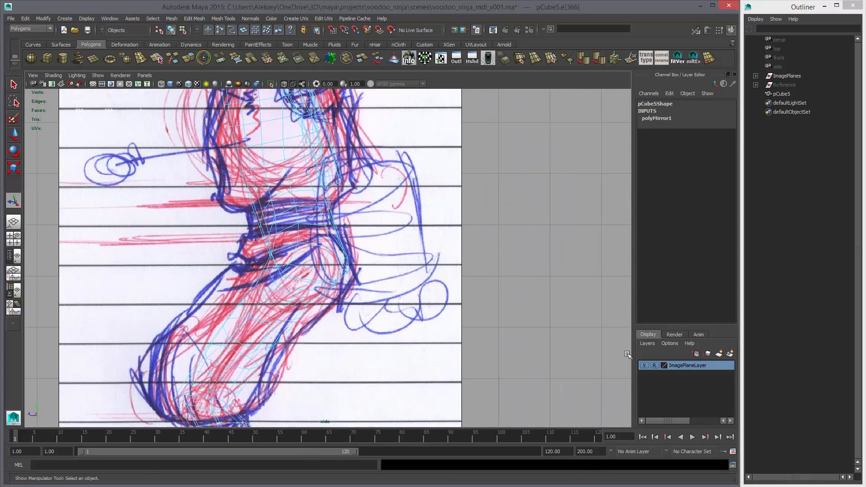
left_click(648, 366)
Select the rear vertex just above the buttocks in the side view and locate it on the body in perspective.
middle_click_drag(427, 237, 450, 269, "alt")
key("w")
right_click_drag(305, 263, 399, 298, "alt")
left_click_drag(398, 299, 398, 300)
key("space")
key("space")
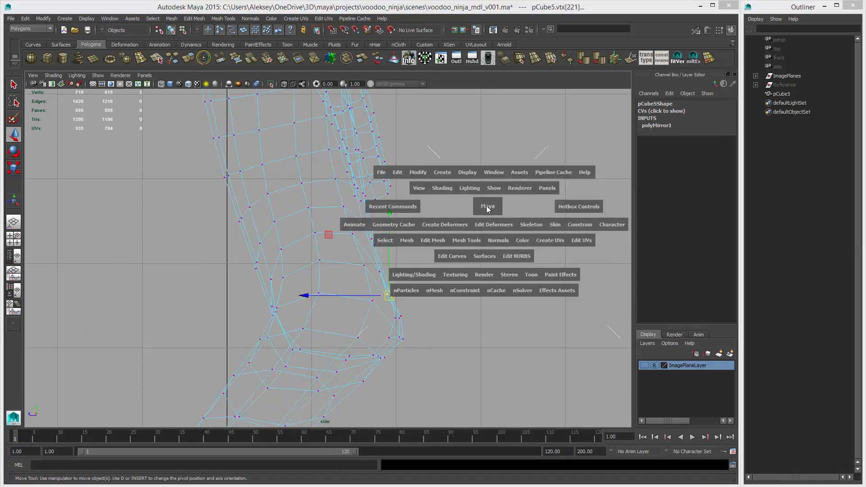
Select the symmetrical vertex pair beside the centre line above the buttocks and move it slightly back and up.
left_click_drag(443, 255, 478, 255, "alt")
left_click_drag(413, 275, 349, 262, "alt")
key("q")
right_click_drag(326, 255, 328, 212, "ctrl+shift")
left_click(326, 249)
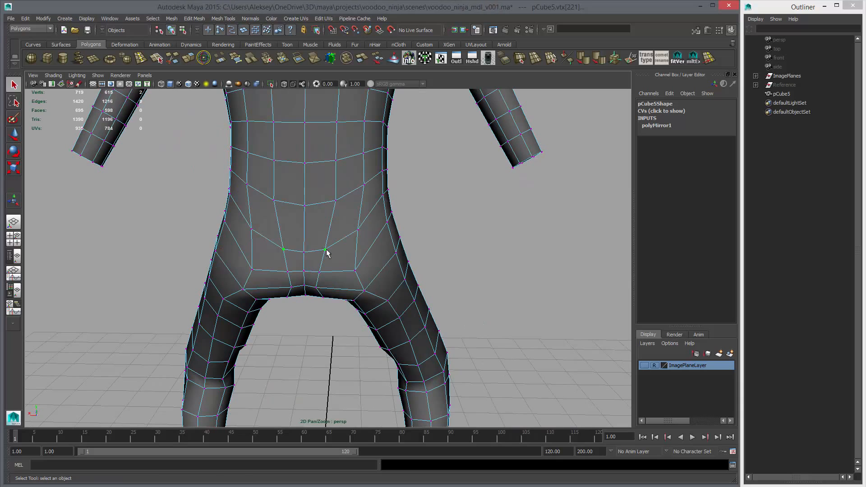
key("w")
key("space")
key("space")
middle_click_drag(422, 321, 430, 315)
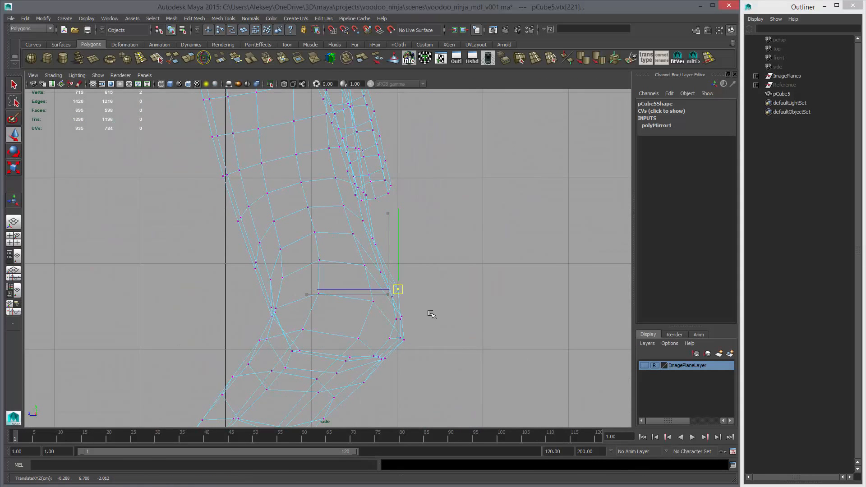
key("space")
key("space")
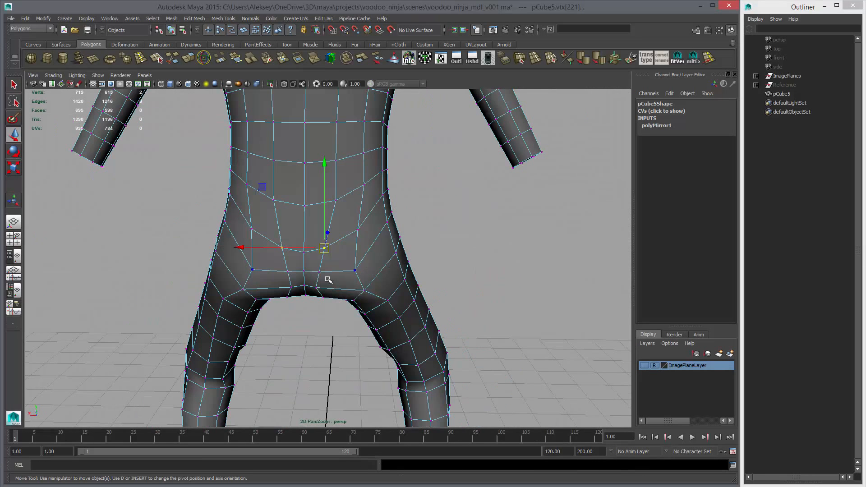
Select the next symmetrical vertex pair down beside the centre line and move it slightly backward in the side view.
left_click(318, 273)
left_click_drag(491, 366, 429, 350, "alt")
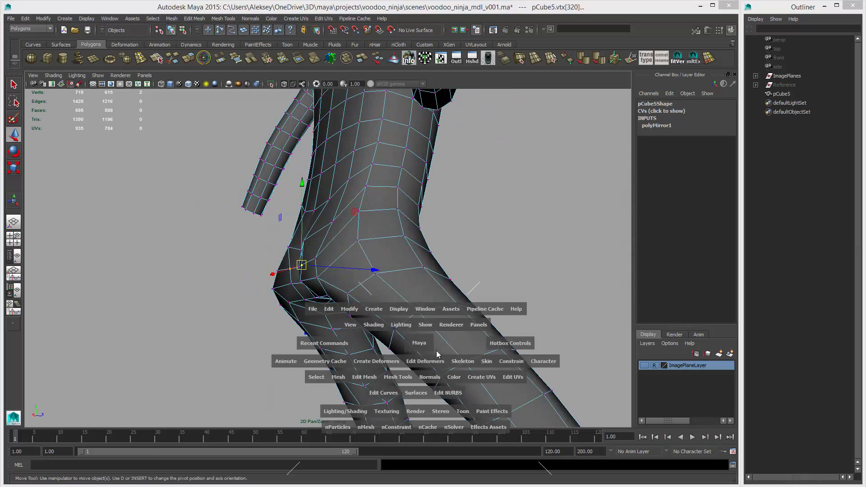
key("space")
middle_click_drag(460, 336, 424, 310, "alt")
right_click_drag(474, 354, 546, 387, "alt")
middle_click_drag(537, 381, 544, 382)
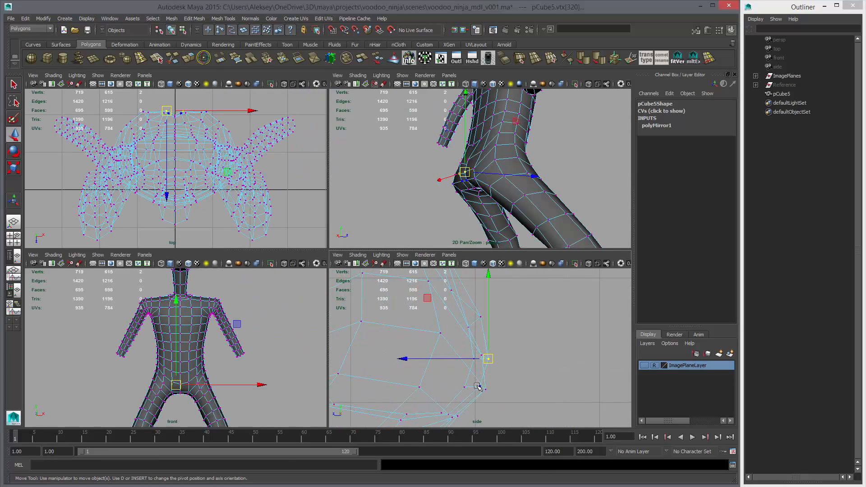
Move two symmetrical vertex pairs under the buttocks slightly downward, working in the side and perspective views.
left_click(477, 387)
middle_click_drag(496, 401, 548, 291, "alt")
left_click(484, 342)
middle_click_drag(484, 342, 494, 374)
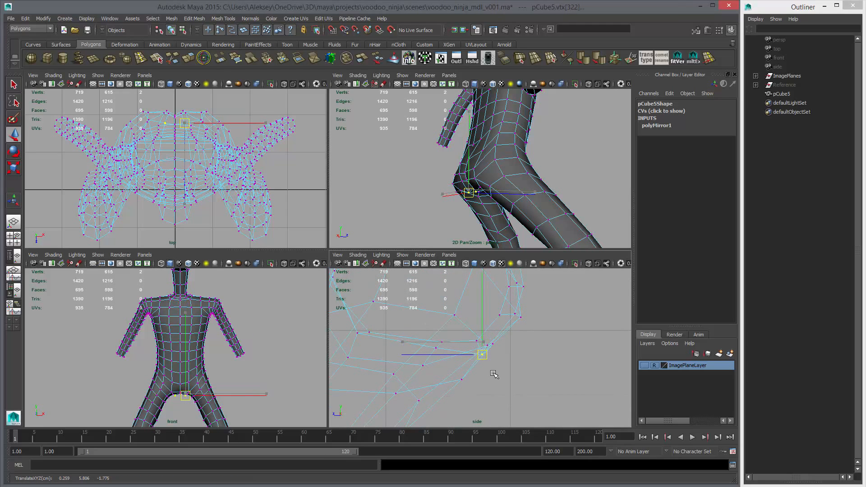
left_click(431, 359)
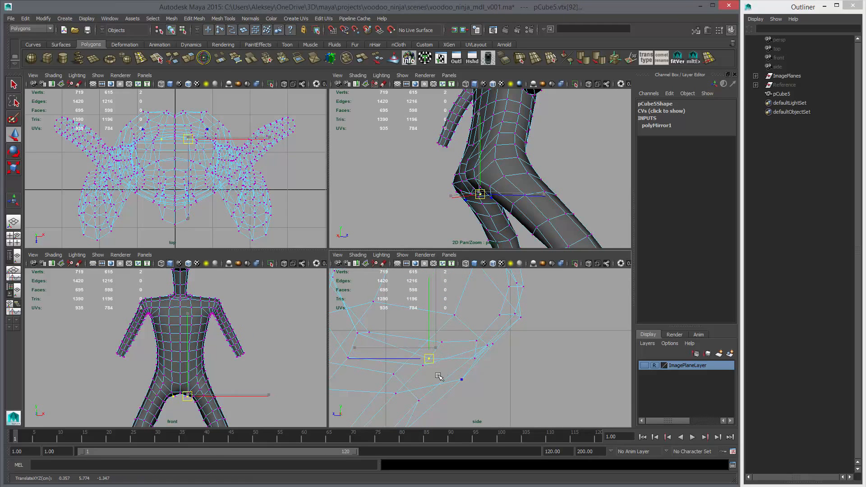
key("space")
left_click_drag(443, 321, 315, 285, "alt")
left_click_drag(304, 201, 305, 210)
left_click_drag(334, 307, 381, 279, "alt")
Raise the centre-line vertex just above the crease between the buttocks slightly.
key("q")
left_click(319, 244)
left_click_drag(319, 246, 347, 253, "alt")
key("w")
left_click(300, 248)
left_click_drag(298, 227, 301, 215)
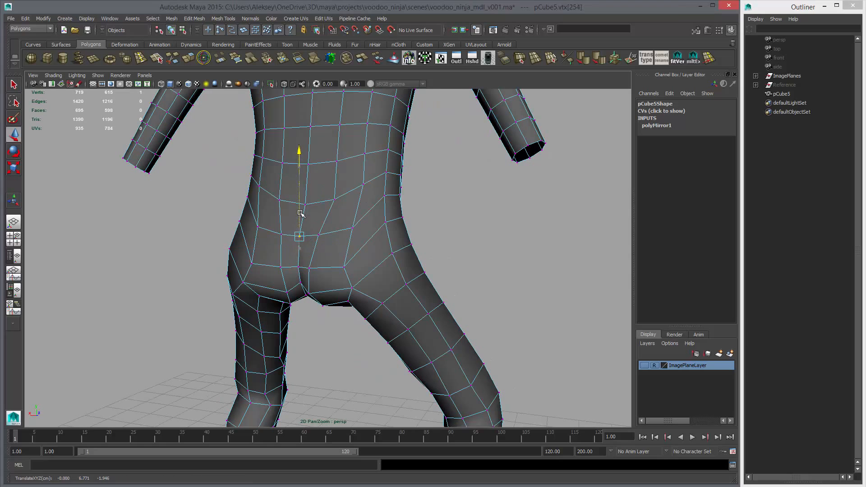
Lower the symmetrical vertex pairs at the bottom edge of the buttocks and at the top of the rear thighs.
left_click_drag(325, 247, 267, 238, "alt")
left_click_drag(334, 234, 391, 264)
left_click(352, 297)
left_click_drag(354, 298, 401, 311, "alt")
left_click_drag(355, 261, 355, 276)
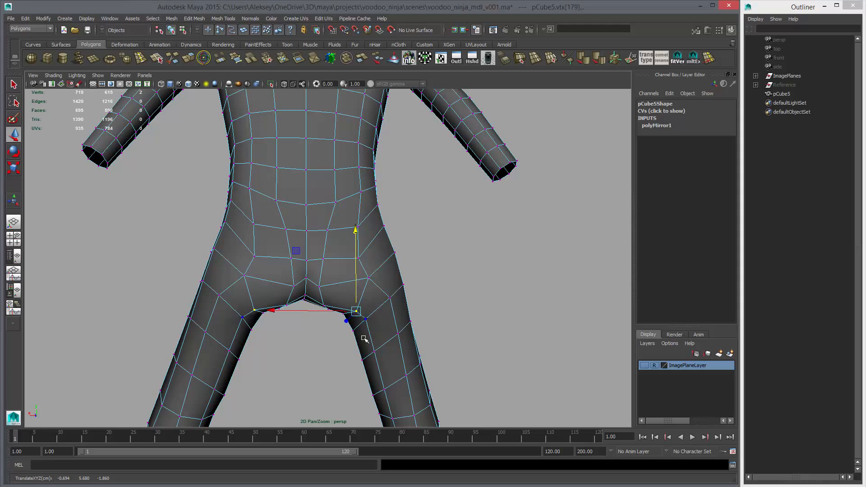
left_click(367, 319)
middle_click_drag(407, 309, 409, 321)
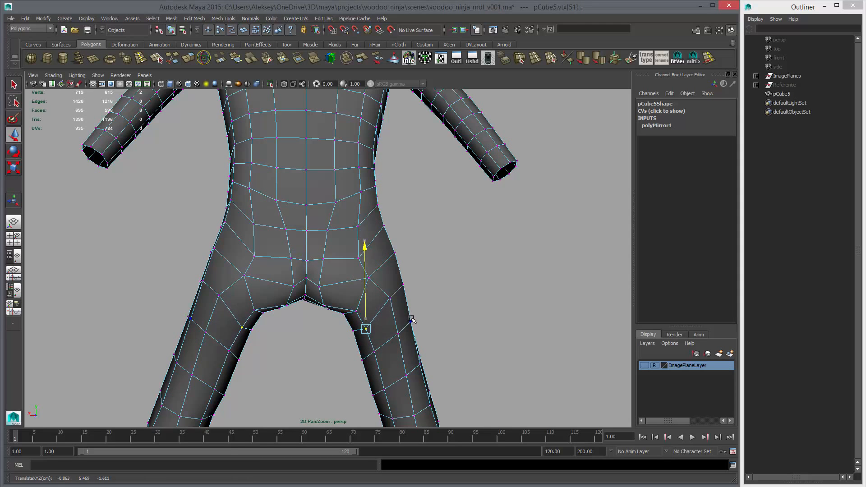
left_click_drag(412, 317, 404, 301, "alt")
Move the symmetrical vertex pair on the upper buttocks slightly outward from the centre line.
left_click(361, 277)
key("q")
left_click(343, 260)
key("w")
mouse_move(357, 272)
left_mouse_down("alt")
mouse_move(314, 239)
mouse_move(426, 286)
mouse_move(397, 286)
mouse_move(345, 263)
left_mouse_up("alt")
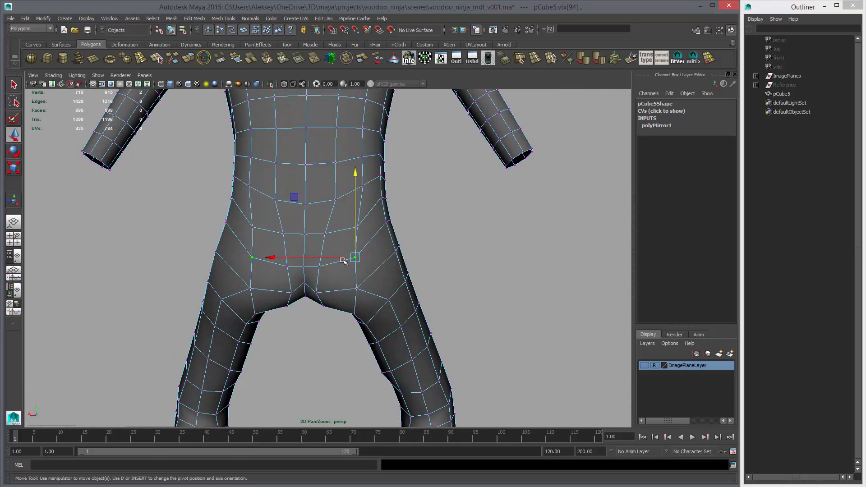
key("q")
left_click(357, 227)
key("w")
left_click_drag(335, 226, 339, 226)
Turn on the smooth mesh preview and raise the symmetrical vertex pair at the buttocks' lower edge slightly.
left_click_drag(383, 316, 396, 297, "alt")
right_click_drag(397, 297, 338, 310, "alt")
key("3")
left_click_drag(444, 304, 358, 296, "alt")
right_click_drag(349, 300, 322, 300)
left_click(350, 303)
mouse_move(351, 303)
left_mouse_down("alt")
mouse_move(331, 333)
mouse_move(347, 283)
mouse_move(326, 316)
mouse_move(346, 294)
left_mouse_up("alt")
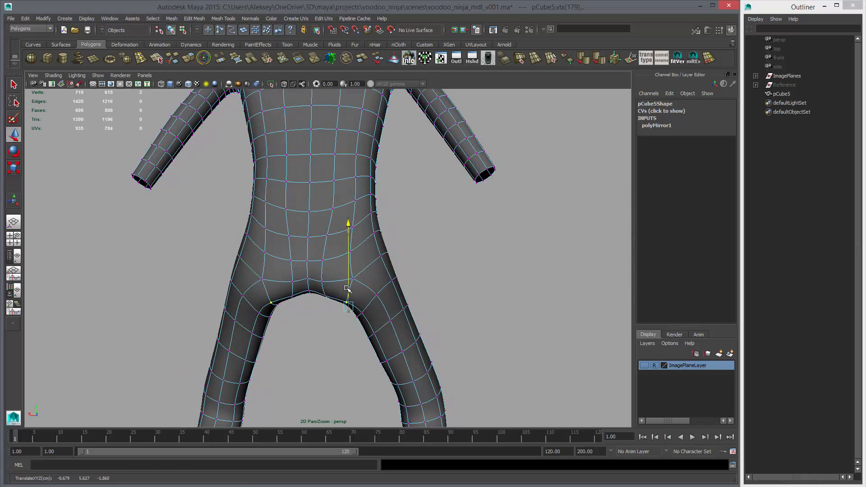
Return to object mode, examine the smoothed body from all sides, and switch back to the unsmoothed display.
key("F8")
left_click(465, 293)
left_click_drag(467, 325, 228, 284, "alt")
left_click_drag(266, 260, 499, 272, "alt")
left_click(315, 287)
right_click_drag(406, 274, 456, 306, "alt")
left_click_drag(456, 305, 443, 304, "alt")
left_click(443, 295)
middle_click_drag(443, 294, 458, 234, "alt")
left_click(368, 205)
left_click_drag(485, 266, 419, 320, "alt")
key("space")
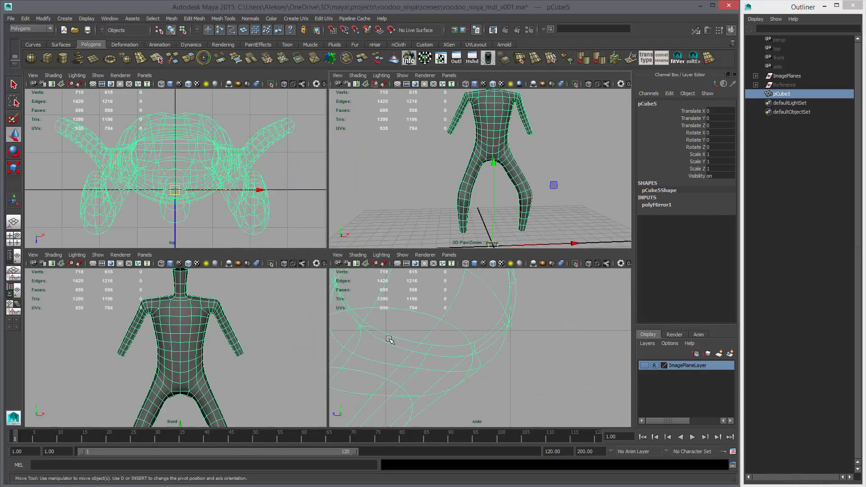
key("space")
right_click_drag(370, 269, 325, 275, "alt")
key("1")
left_click_drag(419, 307, 380, 291, "alt")
Bring up the front view, show the ImagePlaneLayer reference drawing, and hide the body mesh.
key("space")
key("space")
right_click_drag(328, 360, 337, 232, "alt")
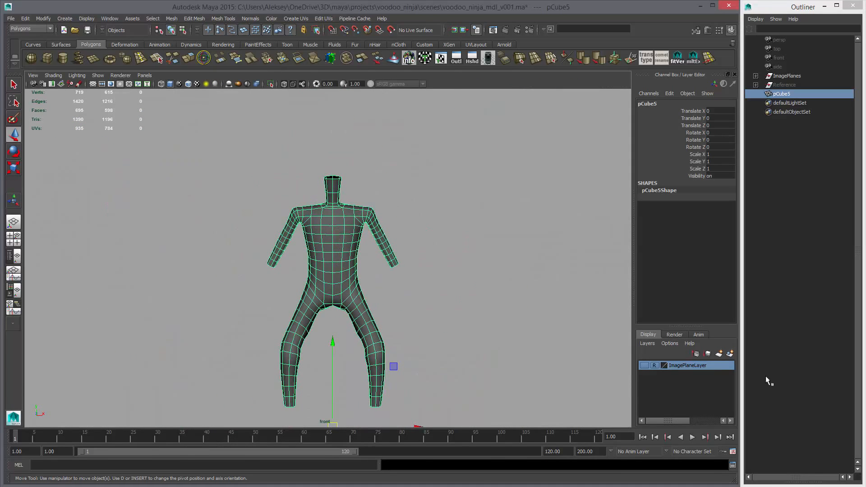
left_click(644, 366)
scroll(378, 262, "up", 2)
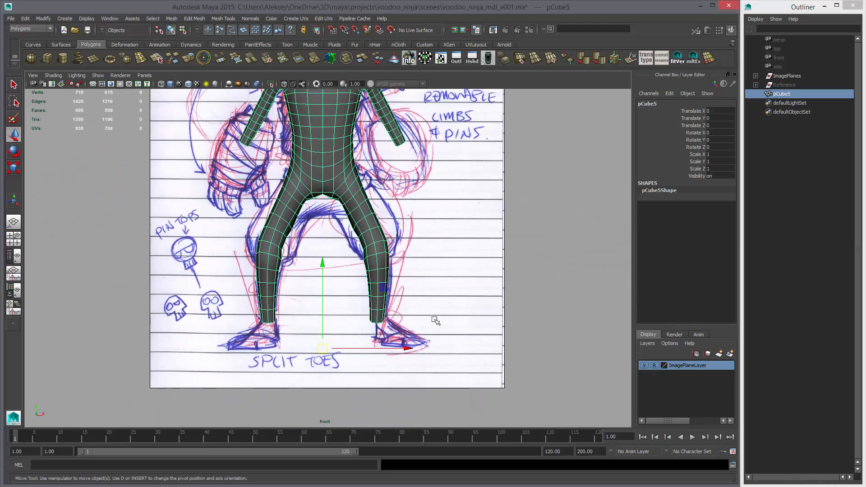
key("ctrl+h")
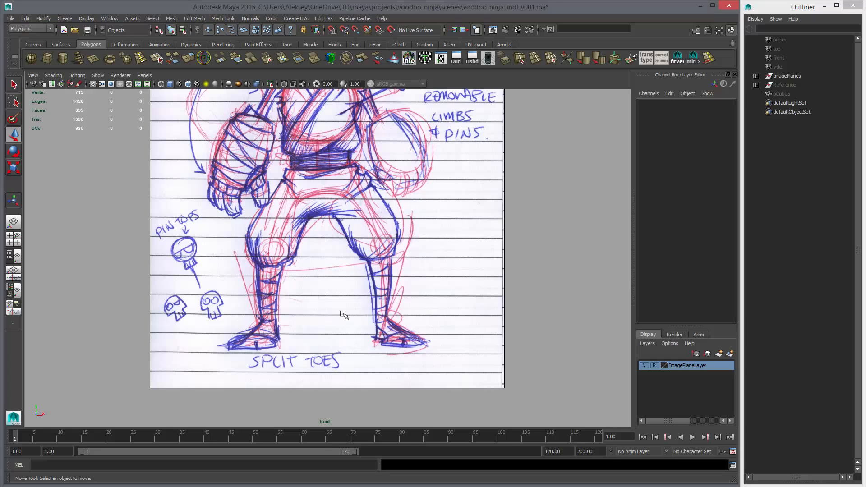
Create a NURBS circle at the origin in the top view and scale it uniformly to about 1.881.
key("space")
key("space")
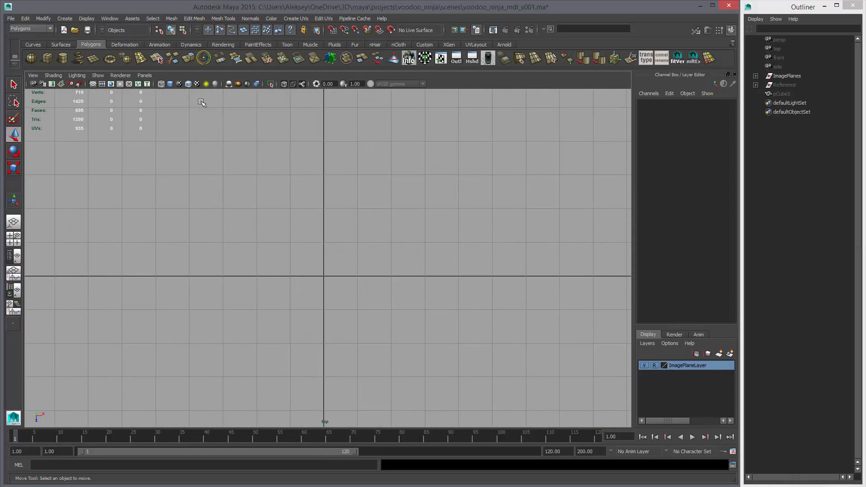
left_click(33, 45)
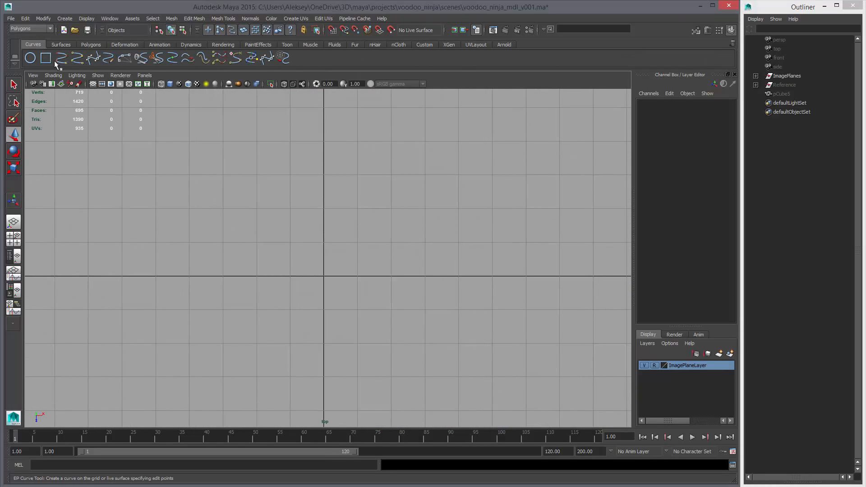
left_click(35, 62)
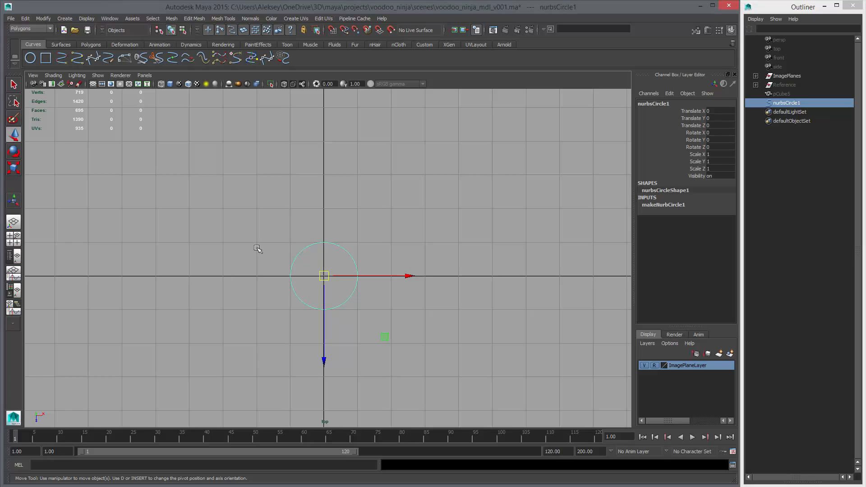
key("r")
middle_click_drag(253, 249, 300, 270)
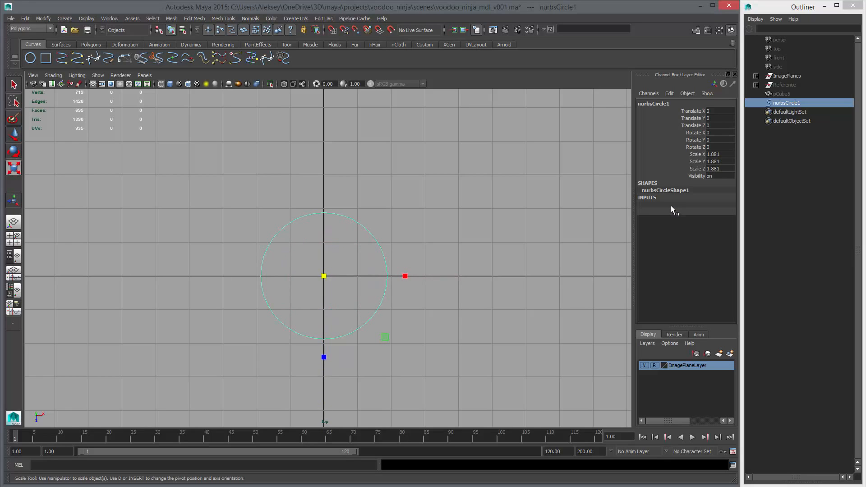
Set the circle's sections to 12 and switch it to control vertex editing.
left_click(671, 205)
left_click(698, 277)
left_click(724, 277)
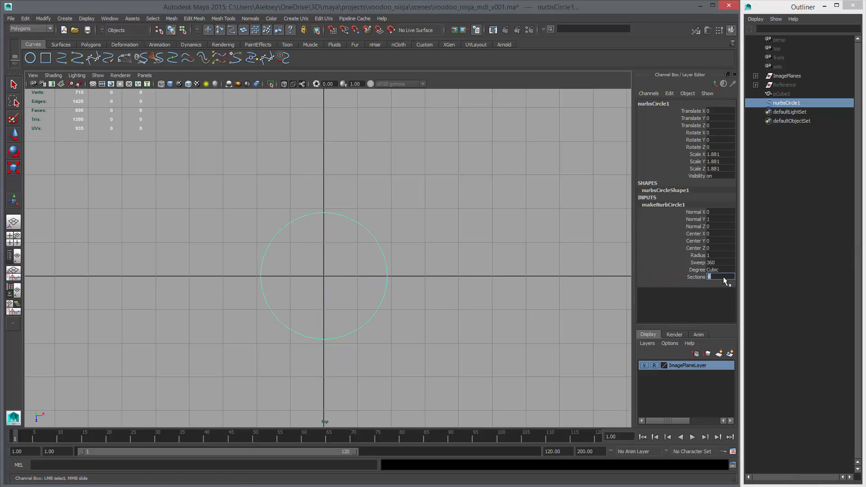
type("12")
key("Return")
scroll(333, 249, "up", 1)
key("w")
right_click_drag(364, 222, 323, 209)
left_click_drag(251, 182, 301, 234)
middle_click_drag(302, 235, 319, 241)
key("ctrl+z")
key("ctrl+z")
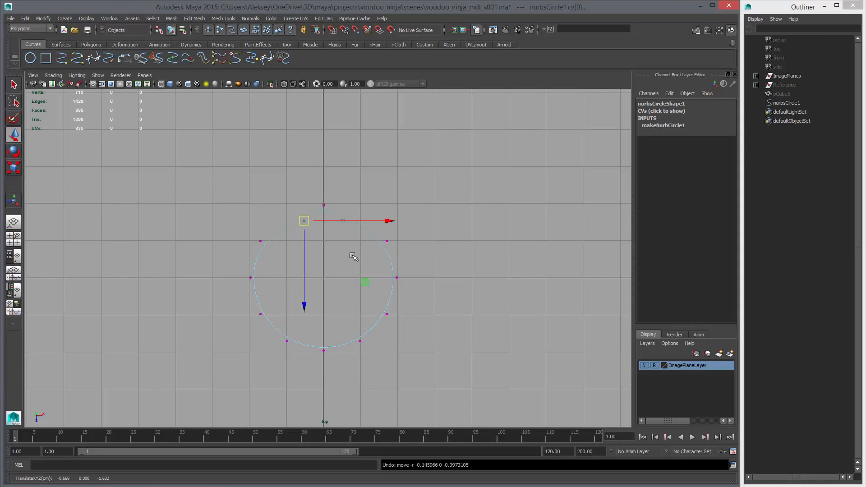
Turn off the Move tool's reflection and pull the control vertices along the circle's left side inward.
right_click_drag(370, 257, 371, 215, "ctrl+shift")
left_click_drag(274, 200, 310, 232)
middle_click_drag(310, 232, 318, 236)
left_click(263, 253)
left_click_drag(246, 229, 312, 259)
middle_click_drag(311, 259, 341, 269)
left_click_drag(240, 265, 272, 289)
middle_click_drag(273, 288, 303, 295)
left_click_drag(247, 304, 277, 330)
middle_click_drag(277, 330, 296, 336)
Reposition the three control vertices at the circle's front end and pull its lower-right one inward to form the toe area.
left_click_drag(248, 333, 299, 364)
middle_click_drag(299, 364, 300, 377)
left_click_drag(310, 338, 339, 366)
middle_click_drag(339, 366, 341, 379)
left_click_drag(273, 344, 303, 375)
middle_click_drag(303, 375, 309, 358)
left_click_drag(335, 319, 372, 353)
middle_click_drag(372, 353, 373, 371)
Pull the control vertices along the circle's right side inward to narrow the curve into a foot outline.
left_click_drag(371, 298, 399, 319)
middle_click_drag(384, 329, 340, 334)
left_click_drag(378, 259, 414, 295)
middle_click_drag(414, 295, 354, 294)
left_click_drag(373, 228, 405, 267)
middle_click_drag(404, 267, 351, 277)
left_click(360, 215)
middle_click_drag(379, 246, 356, 242)
Fine-tune the control vertices on both sides of the foot outline's narrow heel half.
left_click_drag(333, 213, 350, 231)
left_click(331, 249)
middle_click_drag(355, 244, 356, 250)
left_click_drag(316, 240, 335, 257)
middle_click_drag(345, 263, 345, 270)
left_click_drag(276, 246, 302, 262)
middle_click_drag(306, 266, 308, 266)
left_click_drag(269, 274, 292, 299)
middle_click_drag(297, 298, 298, 292)
Adjust the control vertices around the foot outline's wide front end to round off the toe area.
left_click_drag(251, 306, 294, 331)
middle_click_drag(289, 324, 287, 331)
left_click_drag(303, 345, 304, 347)
middle_click_drag(303, 342, 304, 350)
left_click_drag(314, 349, 337, 375)
middle_click_drag(337, 374, 330, 363)
left_click_drag(378, 373, 378, 371)
middle_click_drag(377, 371, 360, 361)
Reposition the control vertices along the foot outline's right side to form a curved arch behind the toe area.
left_click_drag(324, 302, 359, 328)
middle_click_drag(359, 328, 357, 331)
left_click_drag(326, 265, 346, 291)
middle_click_drag(346, 292, 343, 315)
left_click_drag(340, 320, 344, 326)
middle_click_drag(345, 324, 349, 315)
left_click_drag(329, 297, 337, 306)
middle_click_drag(337, 307, 337, 297)
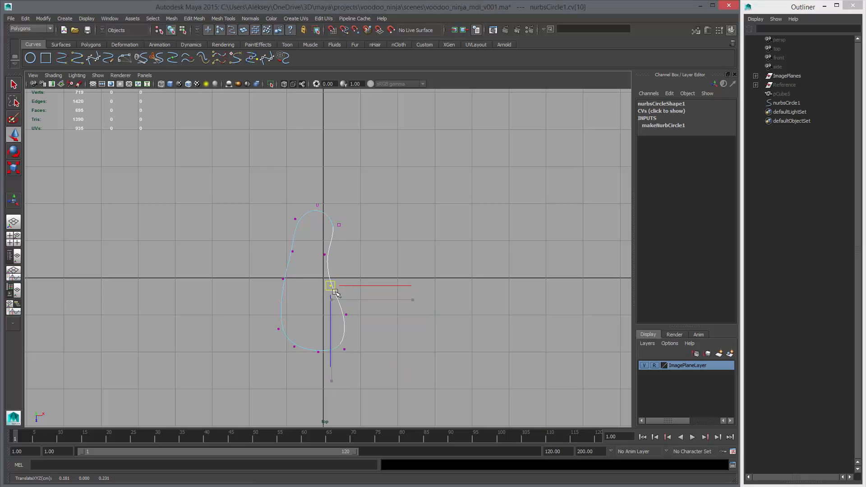
Adjust the foot outline's front-left control vertex and shift the front-edge one to the right to slant the toe end.
left_click_drag(305, 187, 325, 218)
middle_click_drag(335, 277, 337, 248, "alt")
scroll(337, 249, "up", 1)
left_click_drag(253, 290, 286, 320)
middle_click_drag(287, 320, 285, 318)
left_click_drag(283, 317, 331, 346)
middle_click_drag(332, 345, 332, 345)
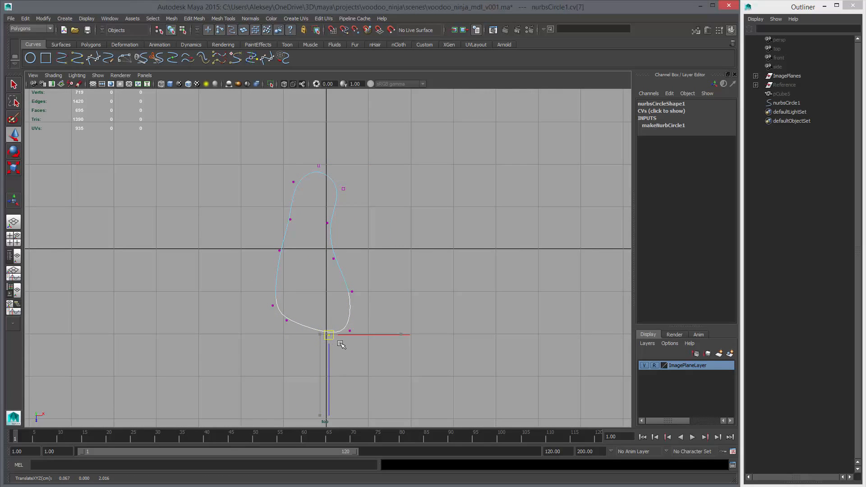
Fine-tune the foot outline's front-left corner and move the middle left-side control vertex slightly forward.
left_click_drag(276, 309, 295, 332)
left_click_drag(269, 294, 298, 330)
middle_click_drag(300, 323, 301, 322)
left_click_drag(269, 240, 296, 273)
middle_click_drag(297, 274, 300, 285)
Nudge the two upper-left control vertices of the foot outline to refine the side of the heel.
left_click_drag(313, 244, 287, 195)
middle_click_drag(288, 195, 287, 195)
left_click_drag(283, 169, 311, 206)
middle_click_drag(311, 206, 312, 204)
left_click_drag(315, 162, 333, 186)
left_click(293, 184)
Finish control-vertex editing of the foot outline, return to object mode and unhide the body mesh.
middle_click_drag(373, 295, 368, 263, "alt")
scroll(368, 262, "up", 1)
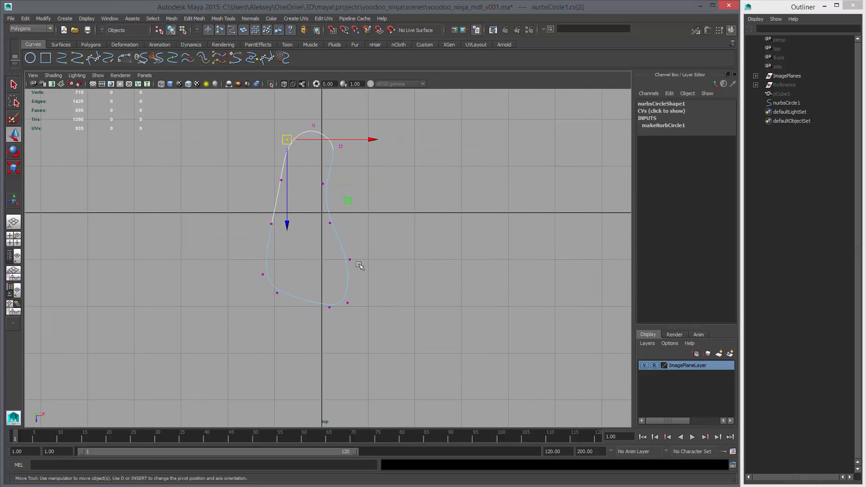
left_click_drag(374, 285, 383, 324)
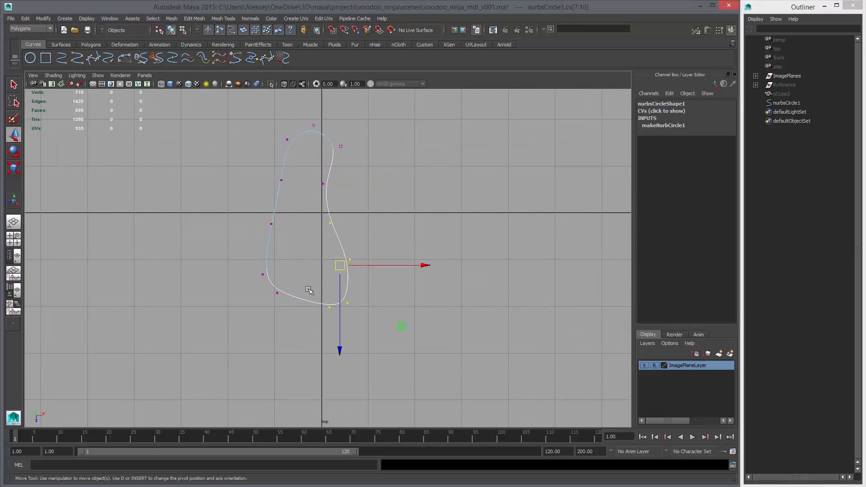
middle_click_drag(339, 224, 343, 249, "alt")
key("F8")
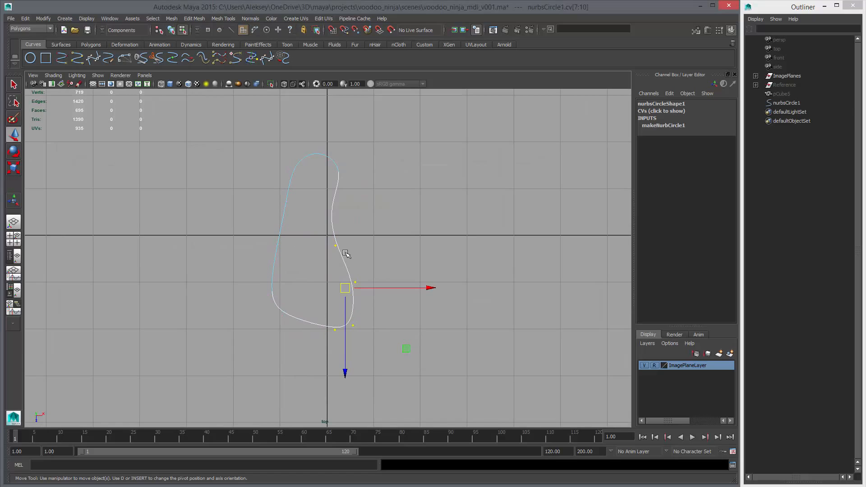
key("space")
key("space")
left_click_drag(426, 275, 402, 301, "alt")
key("ctrl+shift+h")
Scale the foot outline to about 1.29 and move it onto the side-view sketch's foot, at about Y 0.111, Z 0.419.
left_click_drag(341, 312, 452, 343, "alt")
key("r")
key("space")
right_click_drag(256, 324, 374, 352, "alt")
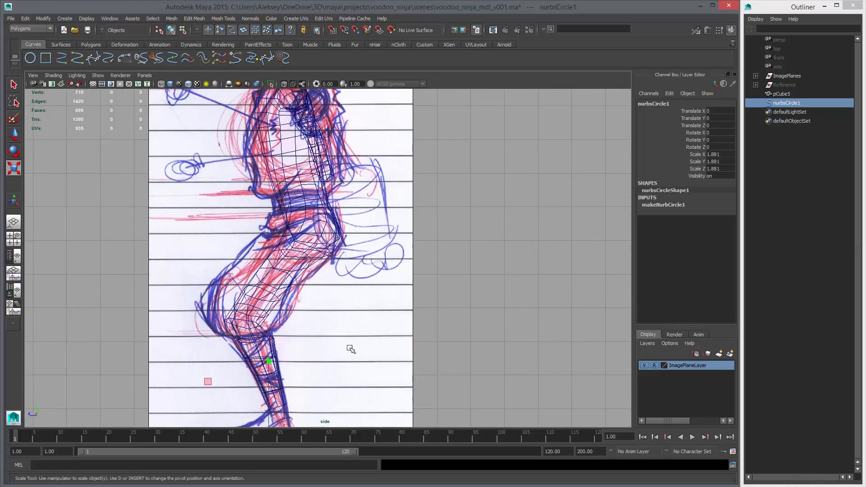
middle_click_drag(374, 352, 410, 171, "alt")
right_click_drag(411, 171, 419, 347, "alt")
key("w")
key("r")
middle_click_drag(403, 324, 340, 347)
key("w")
key("r")
key("w")
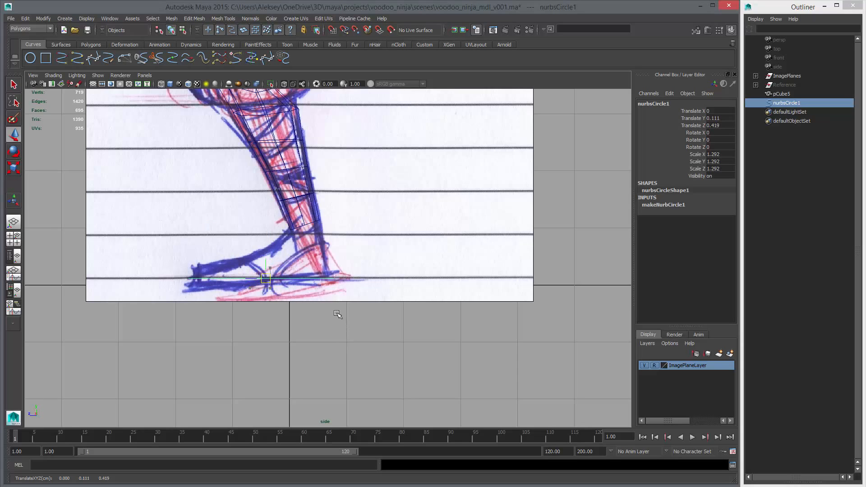
Refine the foot outline's fit to the side-view sketch with a scale of about 1.25 and Z of 0.467.
key("r")
middle_click_drag(336, 316, 335, 319)
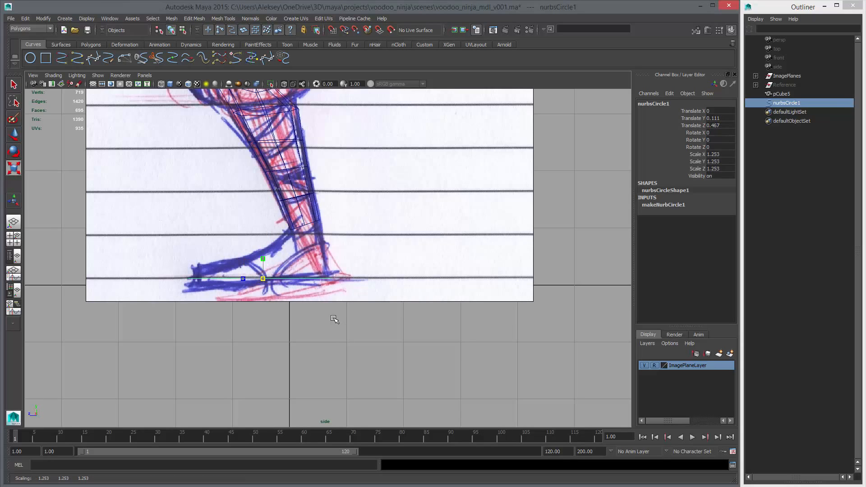
key("w")
Move the foot outline sideways under one leg in the front view, to about X -1.71.
key("space")
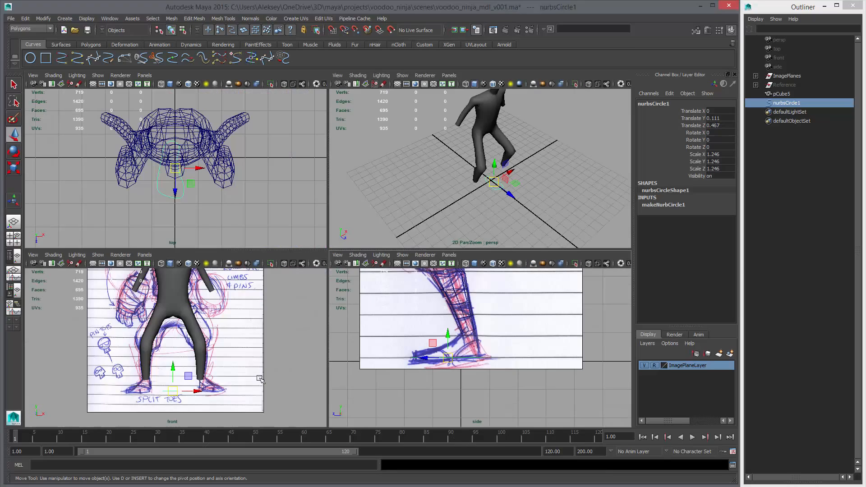
key("space")
scroll(441, 364, "up", 2)
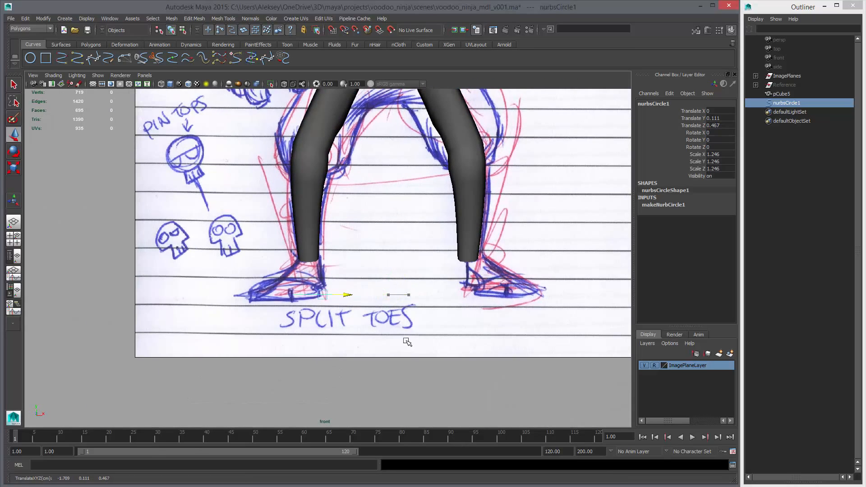
Rotate the foot outline about -11.9 degrees in Y, then adjust it to scale 1.27 and about X -2.01 beneath the leg.
key("space")
key("space")
mouse_move(384, 246)
left_mouse_down("alt")
mouse_move(454, 325)
mouse_move(325, 321)
mouse_move(336, 295)
mouse_move(295, 318)
mouse_move(302, 331)
left_mouse_up("alt")
key("e")
left_click_drag(353, 338, 322, 348, "alt")
key("w")
key("r")
middle_click_drag(321, 331, 329, 336)
mouse_move(329, 336)
left_mouse_down("alt")
mouse_move(342, 327)
mouse_move(313, 317)
mouse_move(328, 284)
mouse_move(357, 314)
mouse_move(354, 354)
mouse_move(404, 310)
mouse_move(397, 296)
mouse_move(409, 304)
mouse_move(408, 294)
left_mouse_up("alt")
key("w")
left_click(397, 296)
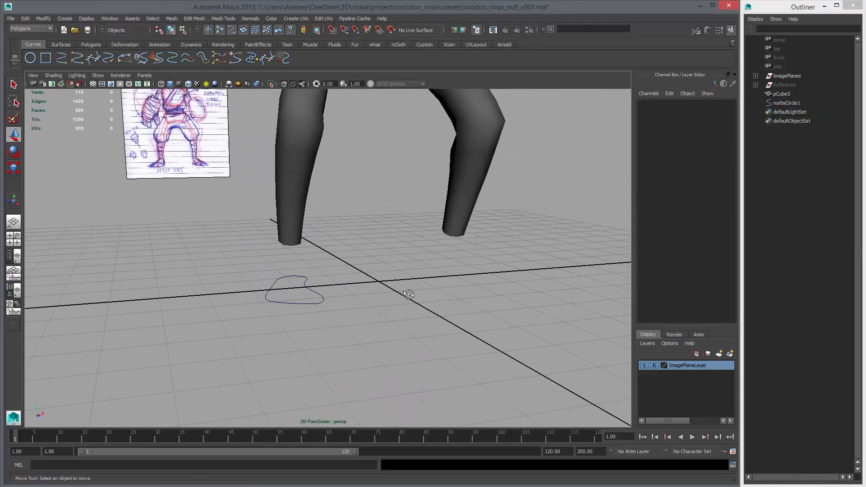
Create a polygon cube at the origin and scale it up uniformly to about 1.09.
left_click(91, 44)
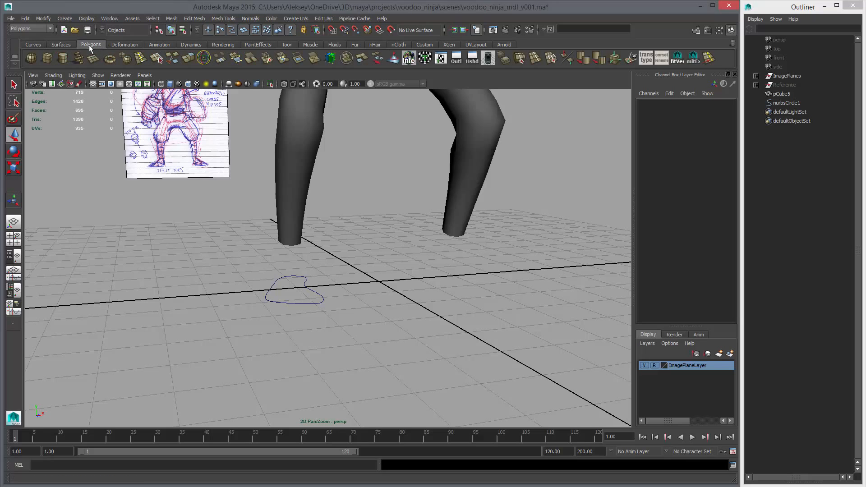
left_click(47, 58)
left_click_drag(540, 348, 441, 358, "alt")
key("space")
key("space")
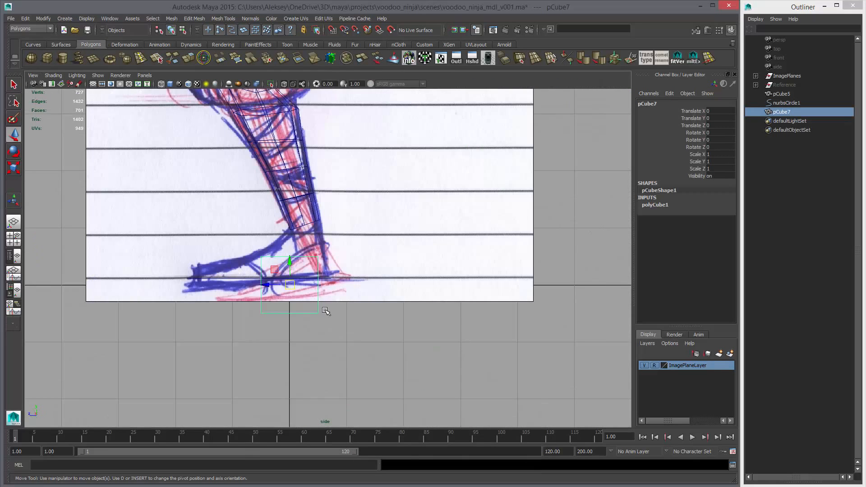
scroll(334, 307, "up", 5)
key("r")
middle_click_drag(372, 272, 593, 257)
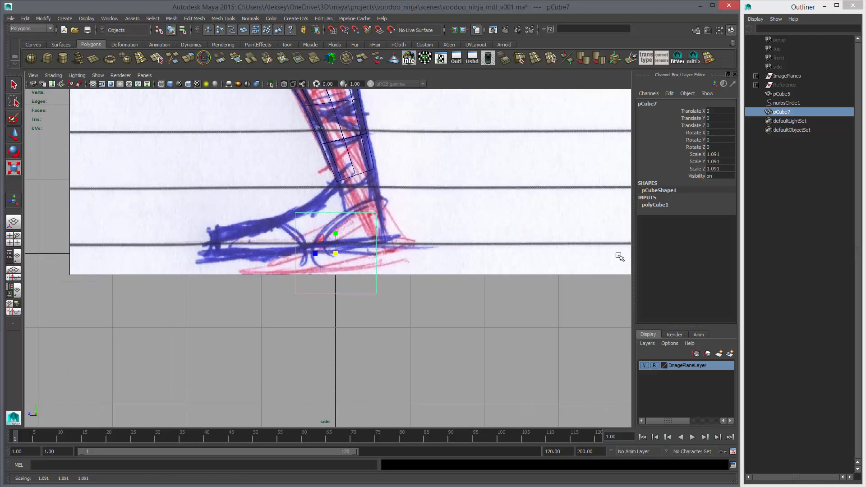
Hide the ImagePlaneLayer and lower the foot outline to ground level at Y 0.
left_click(650, 366)
scroll(413, 300, "up", 1)
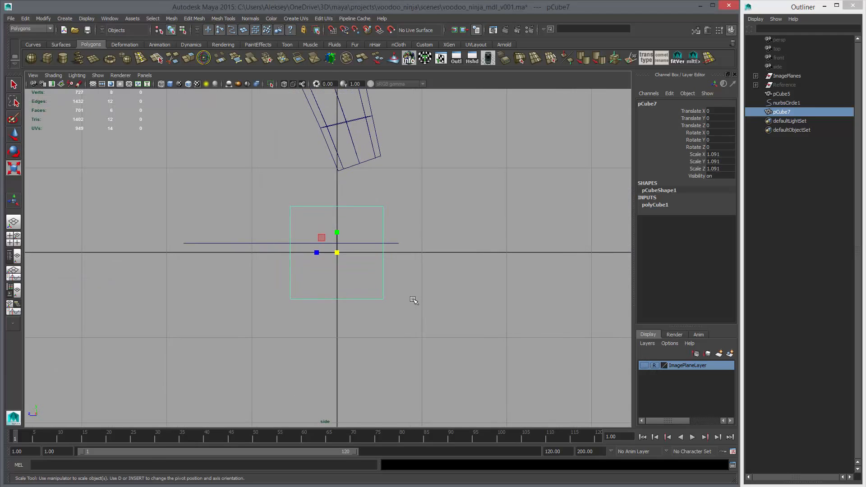
left_click(249, 243)
key("w")
left_click_drag(298, 220, 343, 249)
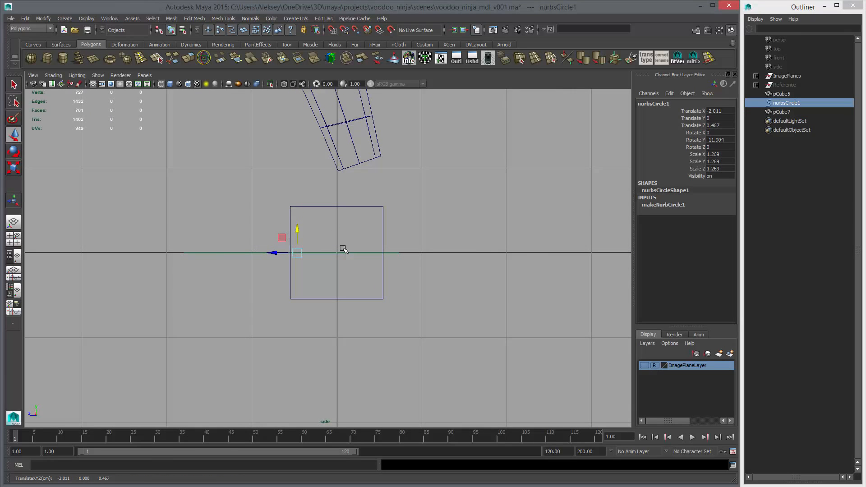
Scale the cube up uniformly to 1.41 so its back face lines up with the outline's heel.
left_click(294, 262)
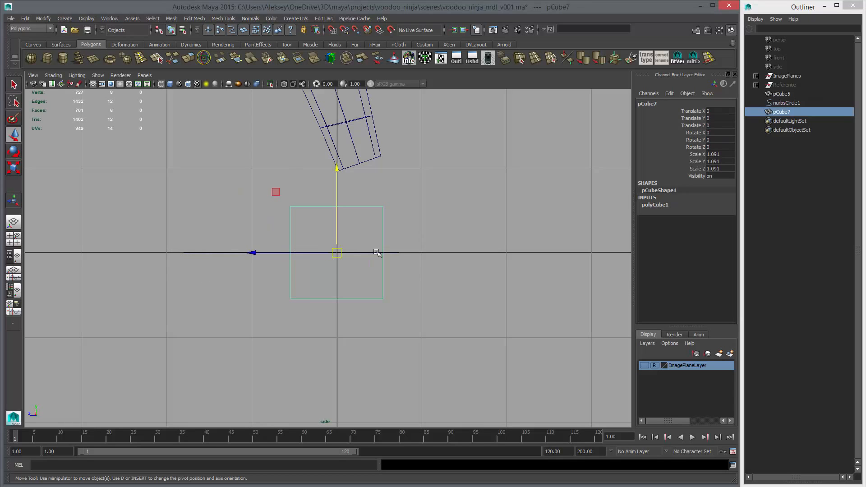
scroll(428, 243, "down", 3)
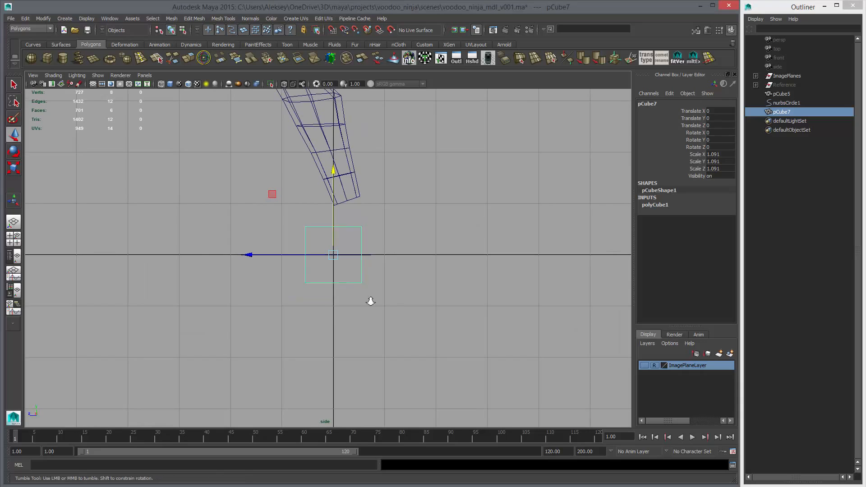
scroll(366, 283, "up", 2)
key("r")
middle_click_drag(402, 274, 418, 291)
Pull the cube's front vertices forward to the outline's toe end and preview the smoothed shape.
right_click_drag(372, 216, 335, 216)
left_click_drag(300, 244, 277, 264)
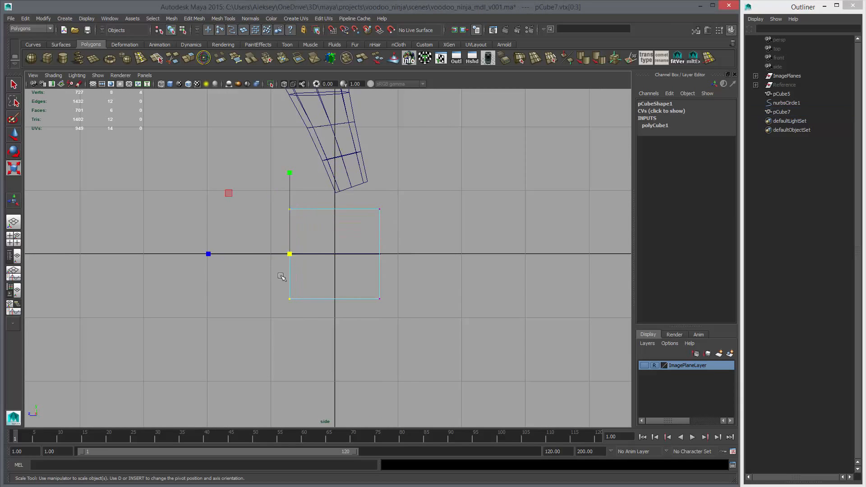
key("w")
left_click_drag(204, 254, 317, 292)
left_click_drag(316, 255, 134, 268)
key("space")
key("space")
left_click_drag(384, 239, 435, 318, "alt")
key("3")
key("1")
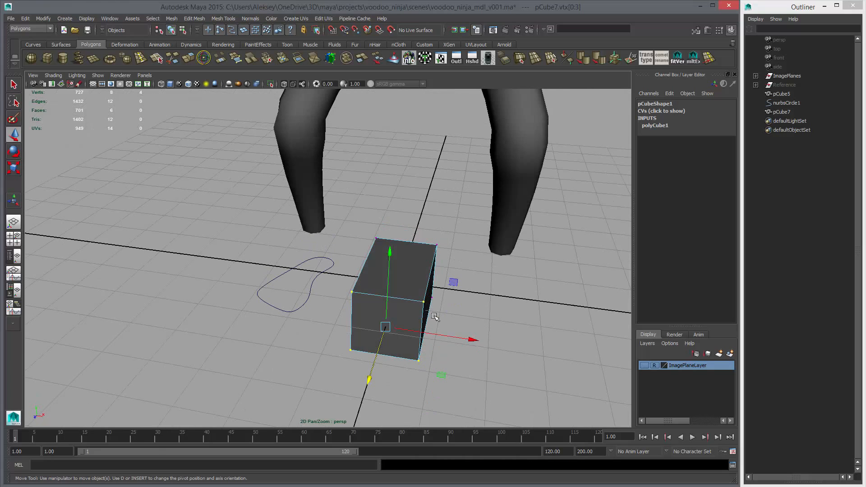
Move the cube over the foot outline to about X -2.46 and insert an edge loop across its middle.
key("F8")
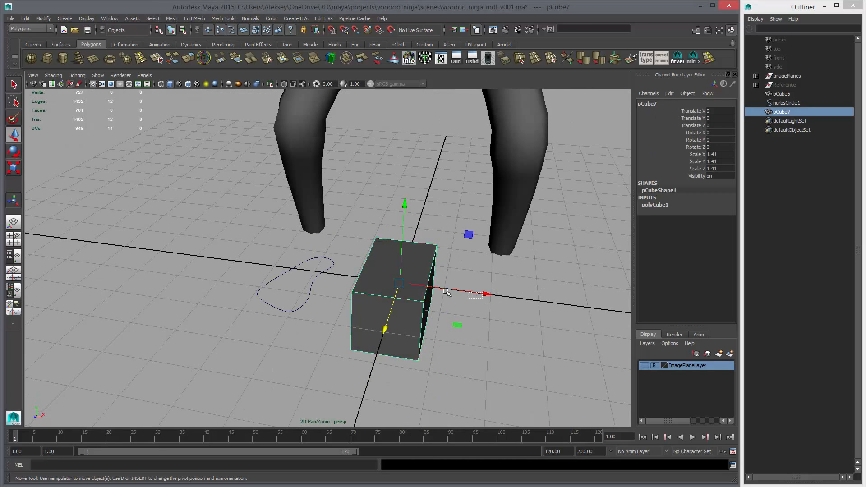
left_click_drag(463, 292, 356, 278)
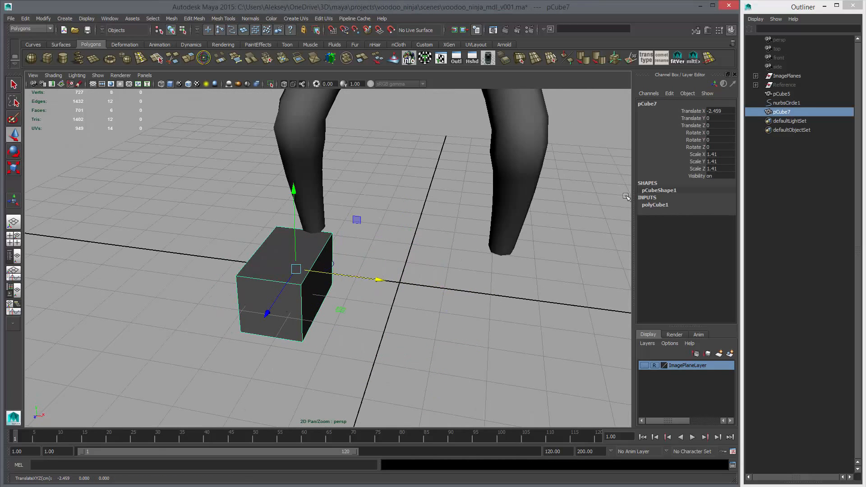
left_click_drag(631, 193, 429, 176, "alt")
left_click(141, 58)
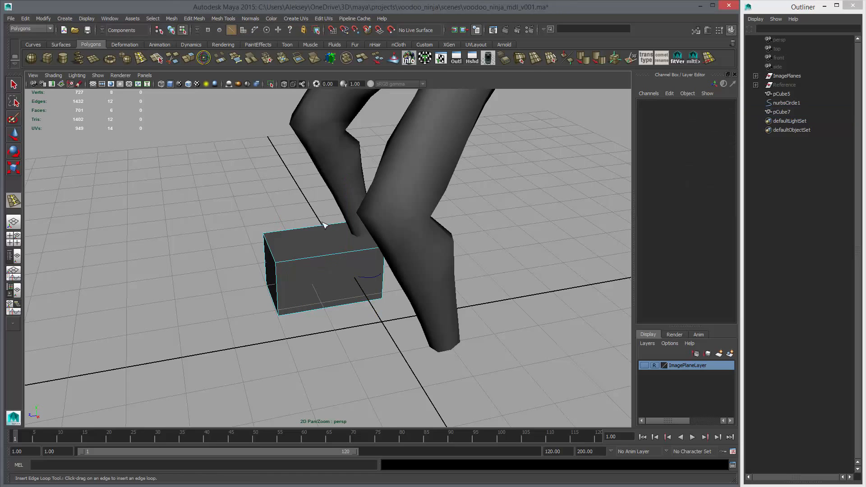
left_click_drag(335, 252, 194, 211)
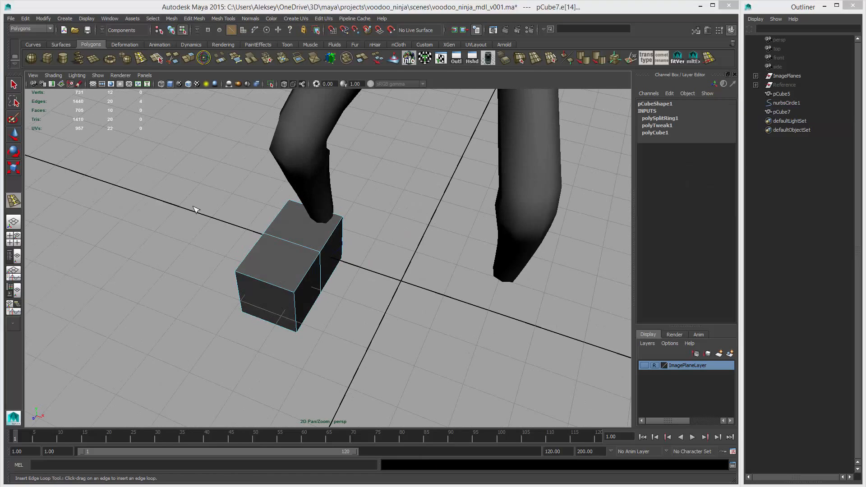
Hide the body mesh in the top view, leaving the foot outline and cube for editing.
key("space")
key("space")
right_click_drag(246, 221, 316, 202, "alt")
middle_click_drag(317, 201, 435, 181, "alt")
key("w")
left_click(435, 181)
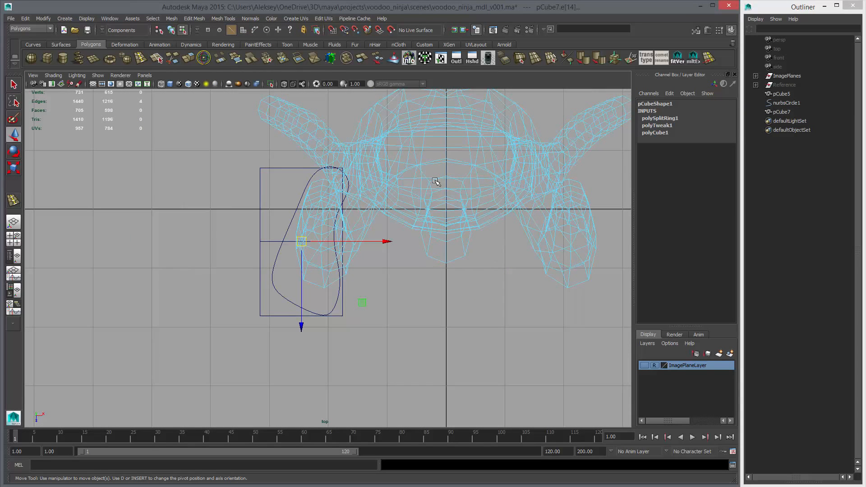
key("F8")
key("ctrl+h")
Move the cube's rear corner vertices in the top view to fit the outline's heel.
left_click_drag(246, 166, 289, 199)
middle_click_drag(291, 201, 301, 228, "alt")
right_click_drag(301, 228, 319, 232, "alt")
mouse_move(288, 194)
right_mouse_down()
mouse_move(248, 189)
mouse_move(272, 195)
right_mouse_up()
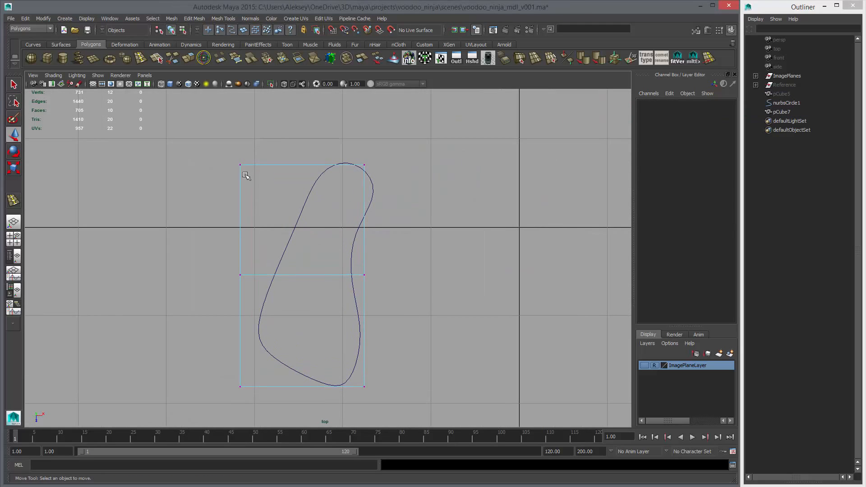
left_click_drag(205, 144, 311, 185)
middle_click_drag(314, 185, 361, 185)
left_click_drag(350, 147, 392, 187)
middle_click_drag(373, 170, 392, 187)
left_click_drag(290, 133, 345, 179)
middle_click_drag(357, 186, 362, 186)
middle_click_drag(402, 205, 396, 199)
Move the cube's outer middle vertices inward and fit both front corners to the outline's slanted toe end.
left_click_drag(224, 235, 285, 310)
middle_click_drag(271, 301, 319, 257)
left_click_drag(210, 312, 266, 402)
middle_click_drag(266, 400, 274, 358)
left_click_drag(337, 361, 388, 403)
middle_click_drag(389, 402, 372, 410)
Pull the cube's inner middle vertices toward the arch and readjust its inner front corner.
left_click_drag(348, 260, 378, 291)
middle_click_drag(392, 301, 379, 287)
left_click_drag(334, 378, 366, 404)
middle_click_drag(367, 402, 383, 409)
Preview the foot block smoothed and examine its shape in the perspective view.
key("3")
key("space")
key("space")
key("3")
key("1")
key("space")
key("space")
left_click_drag(375, 226, 252, 131, "alt")
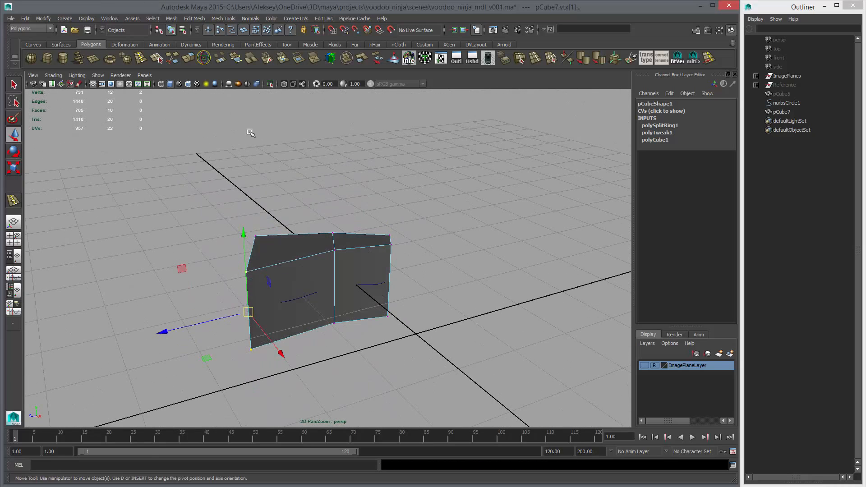
Smooth the foot block's mesh to subdivide it into a rounded shape.
key("F8")
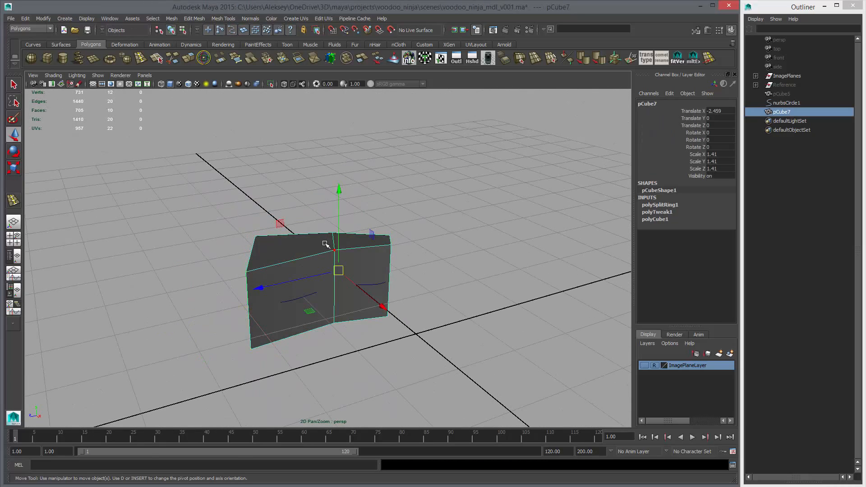
left_click(128, 59)
left_click_drag(308, 250, 445, 253, "alt")
left_click(293, 294)
left_click_drag(396, 319, 253, 288, "alt")
key("space")
key("space")
right_click_drag(332, 278, 387, 282, "alt")
right_click_drag(249, 204, 249, 186)
left_click_drag(147, 154, 280, 226)
key("space")
key("space")
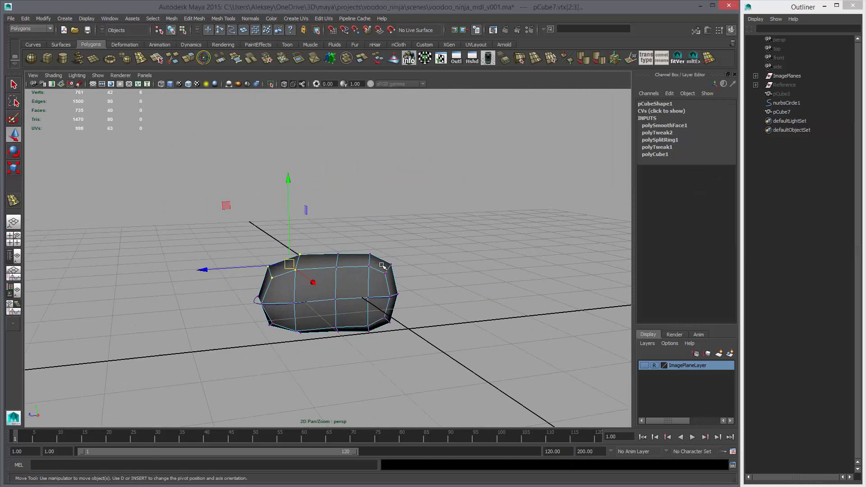
Select the smoothed foot block's bottom vertices and snap them up to the middle row's height to flatten the sole.
right_click(359, 274)
left_click_drag(356, 290, 340, 333, "alt")
right_click_drag(341, 333, 301, 332)
left_click_drag(236, 323, 163, 317)
left_click_drag(386, 351, 262, 287, "alt")
left_click_drag(364, 316, 267, 310, "alt")
left_click_drag(395, 313, 321, 302, "alt")
left_click(328, 252)
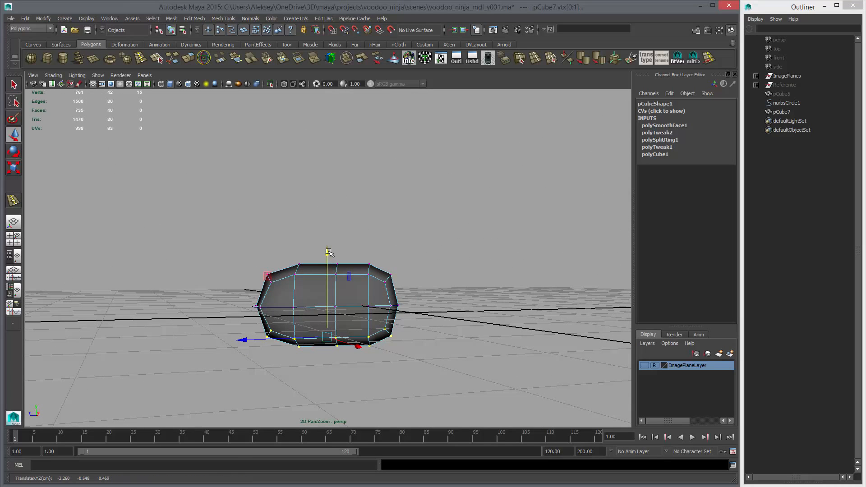
left_click(383, 298)
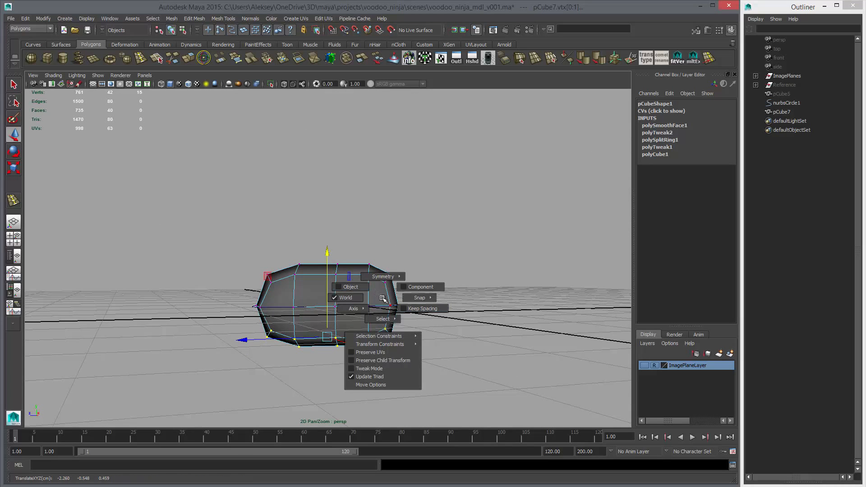
left_click(329, 269)
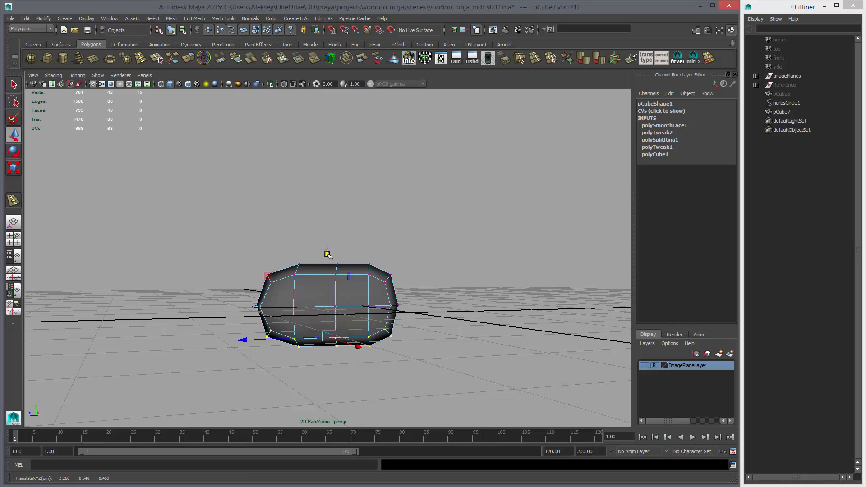
middle_click_drag(404, 313, 408, 304)
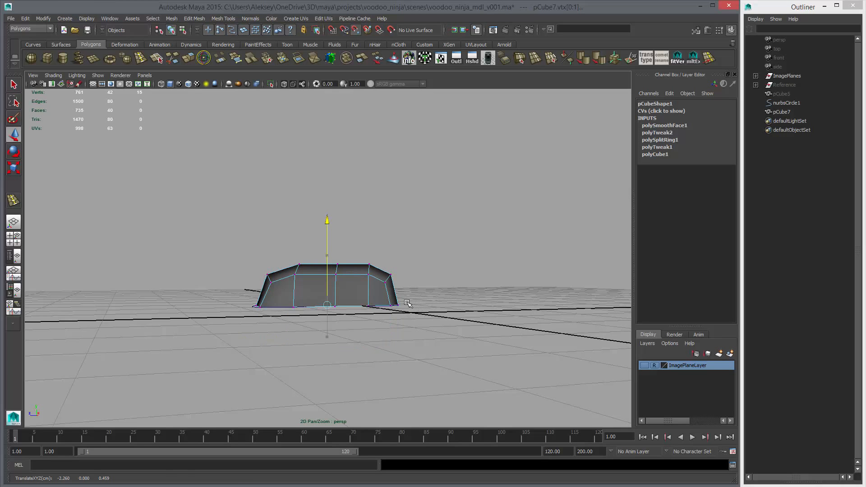
Select the loop of side faces around the foot block and preview the mesh smoothed in perspective.
left_click_drag(350, 343, 377, 289, "alt")
right_click_drag(377, 288, 398, 315, "alt")
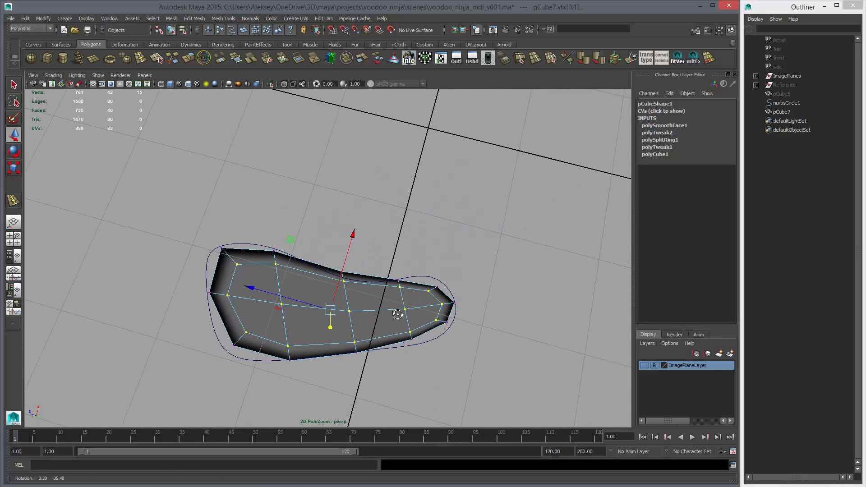
right_click_drag(252, 258, 252, 281)
left_click(250, 258)
double_click(289, 264, "shift")
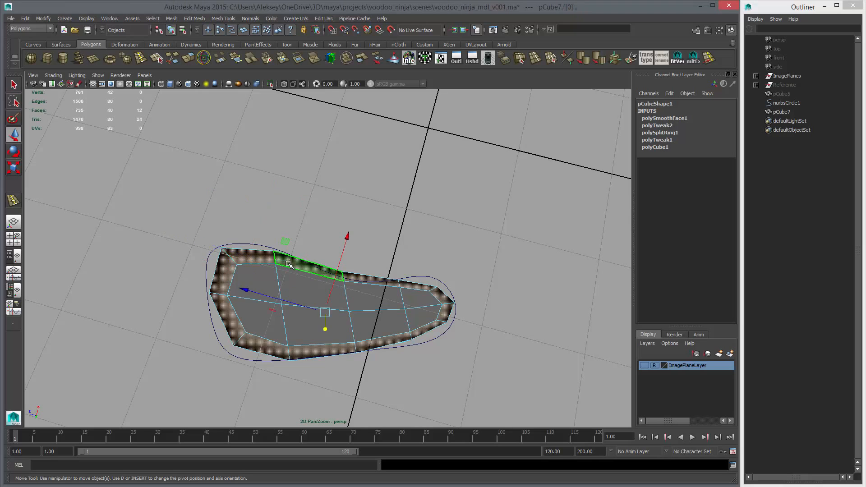
left_click_drag(271, 338, 354, 327, "alt")
key("F8")
key("3")
key("1")
In the smoothed top view, reposition the outer front corner and front middle vertices to follow the foot outline curve.
key("space")
key("space")
scroll(241, 233, "up", 2)
right_click_drag(271, 275, 238, 271)
key("3")
left_click_drag(208, 295, 246, 322)
key("1")
middle_click_drag(251, 326, 258, 343)
key("3")
left_click_drag(234, 296, 269, 347)
middle_click_drag(277, 308, 274, 320)
Pull the inner front corner vertices outward and adjust the inner side and arch vertices to the outline curve.
left_click_drag(281, 320, 313, 357)
key("1")
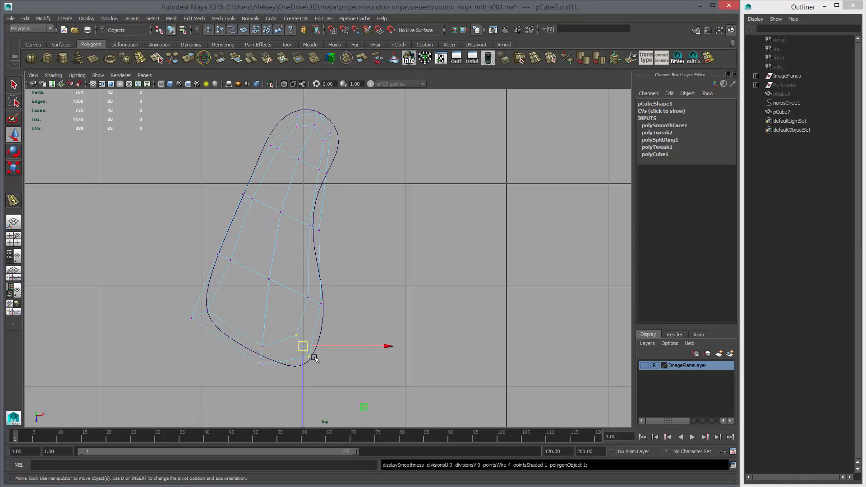
key("3")
middle_click_drag(318, 359, 340, 382)
key("1")
key("3")
left_click_drag(303, 293, 333, 327)
middle_click_drag(334, 328, 341, 333)
middle_click_drag(340, 259, 329, 253)
Nudge the outer side vertices and the front edge vertices onto the foot outline curve.
left_click_drag(202, 183, 271, 220)
middle_click_drag(271, 221, 265, 216)
left_click_drag(176, 228, 243, 280)
middle_click_drag(243, 280, 241, 280)
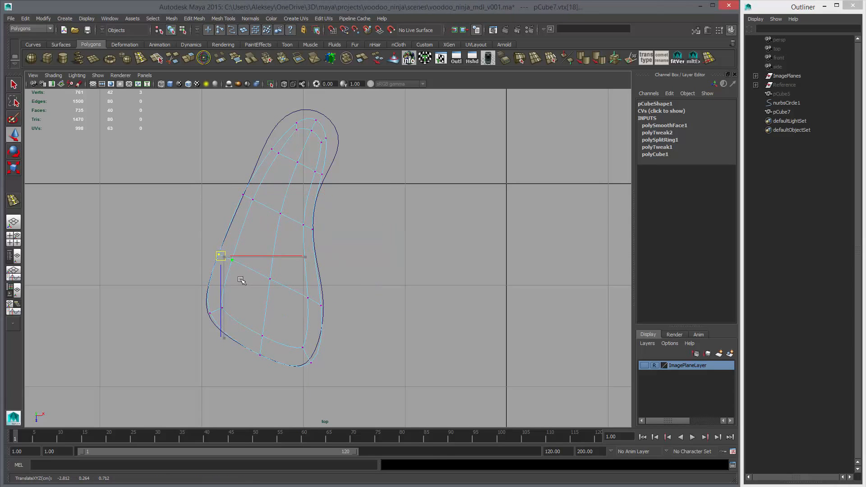
left_click_drag(231, 338, 231, 337)
middle_click_drag(231, 337, 231, 339)
Move the heel's outer corner and outer side vertices outward to the outline curve.
middle_click_drag(288, 240, 277, 316, "alt")
scroll(268, 195, "up", 2)
left_click_drag(287, 203, 287, 203)
middle_click_drag(288, 203, 272, 191)
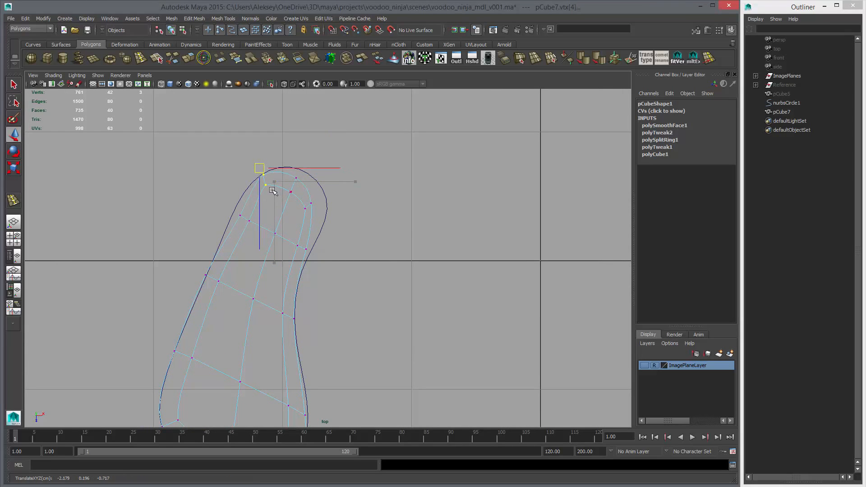
left_click_drag(236, 198, 257, 234)
middle_click_drag(257, 235, 251, 224)
Fit the heel's back middle, inner corner and inner side vertices to the outline curve.
left_click_drag(277, 165, 304, 202)
middle_click_drag(304, 203, 316, 195)
left_click_drag(293, 195, 330, 221)
middle_click_drag(330, 221, 348, 228)
left_click_drag(285, 235, 327, 263)
middle_click_drag(326, 263, 331, 263)
Refine the inner forefoot side and inner front corner vertices against the outline curve.
scroll(352, 305, "down", 3)
middle_click_drag(385, 314, 389, 268, "alt")
left_click_drag(269, 305, 331, 339)
middle_click_drag(332, 333, 345, 339)
left_click_drag(346, 401, 339, 399)
middle_click_drag(339, 400, 333, 400)
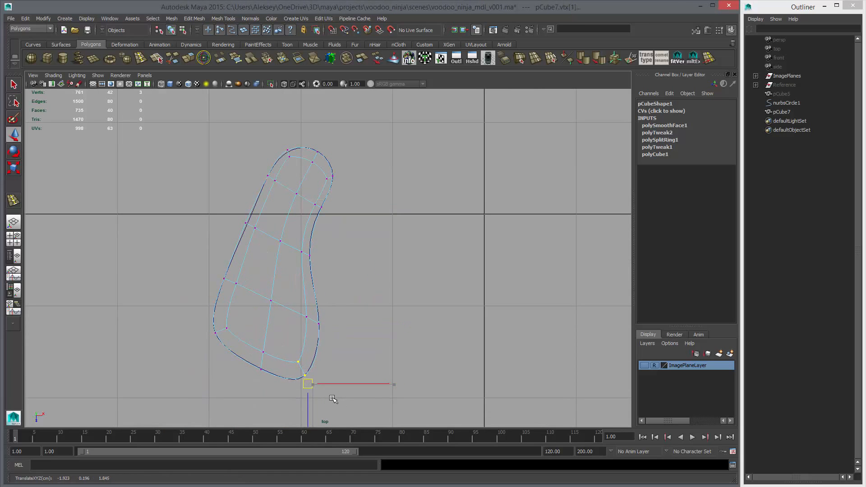
Show the image plane layer in the side view and lower the forefoot's top vertices to the foot sketch.
key("space")
key("space")
left_click_drag(391, 298, 418, 364, "alt")
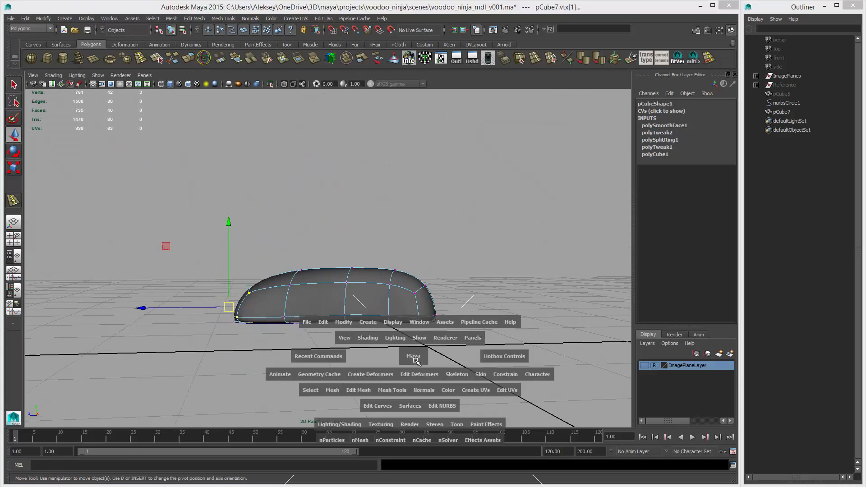
key("space")
key("space")
scroll(304, 269, "up", 1)
middle_click_drag(304, 269, 383, 290, "alt")
left_click_drag(334, 221, 336, 223)
left_click(645, 365)
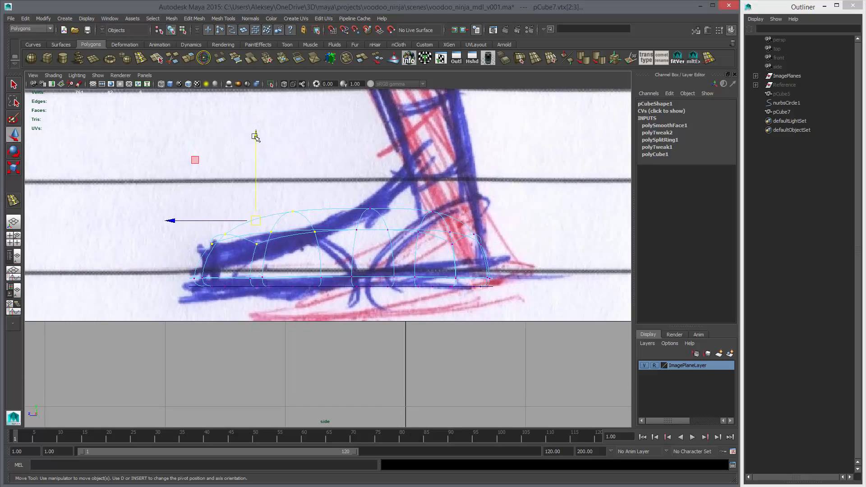
left_click_drag(255, 137, 255, 152)
Raise the instep and heel's upper vertices to follow the side sketch, showing the unsmoothed cage.
left_click_drag(366, 207, 373, 215)
left_click_drag(378, 158, 421, 182)
left_click_drag(440, 222, 493, 250)
key("1")
left_click_drag(465, 200, 466, 182)
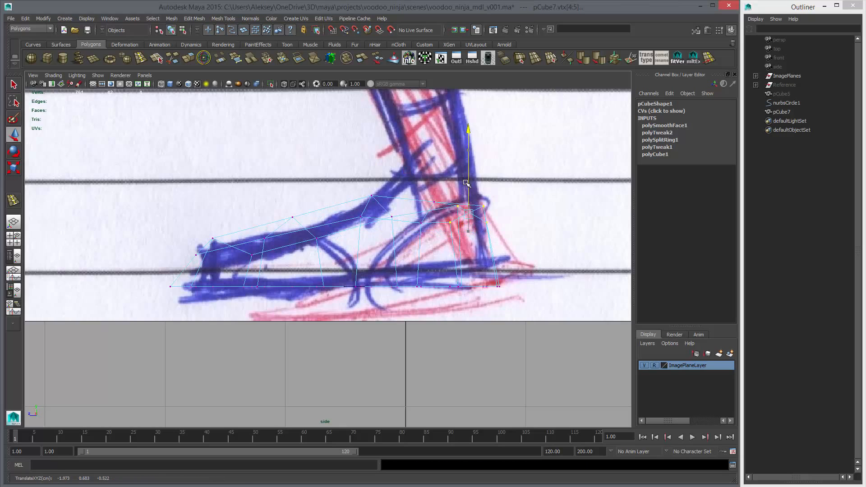
Select the upper vertices from instep to heel, raise them toward the ankle and scale them.
left_click_drag(387, 200, 437, 220)
left_click_drag(532, 234, 495, 234)
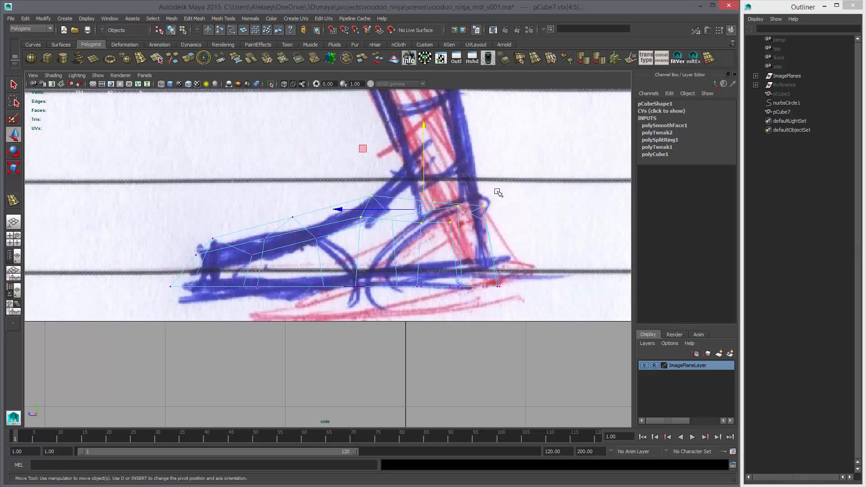
key("space")
key("space")
left_click_drag(403, 272, 343, 288, "alt")
right_click_drag(343, 289, 387, 302, "alt")
mouse_move(388, 301)
left_mouse_down("alt")
mouse_move(402, 322)
mouse_move(366, 197)
mouse_move(348, 262)
left_mouse_up("alt")
key("r")
left_click_drag(440, 281, 373, 282, "alt")
key("w")
key("space")
key("space")
mouse_move(447, 288)
middle_mouse_down("alt")
mouse_move(449, 281)
mouse_move(436, 293)
middle_mouse_up("alt")
left_click_drag(409, 200, 409, 180)
key("r")
middle_click_drag(480, 248, 470, 260)
key("w")
Select the two opposite side vertices on top of the instep and shift them back toward the heel.
key("space")
key("space")
left_click_drag(406, 255, 345, 268, "alt")
key("q")
right_click_drag(342, 268, 320, 269)
left_click(325, 252)
left_click_drag(292, 285, 348, 221, "alt")
left_click(283, 245, "shift")
key("w")
left_click_drag(337, 166, 361, 228, "alt")
left_click_drag(346, 193, 409, 272)
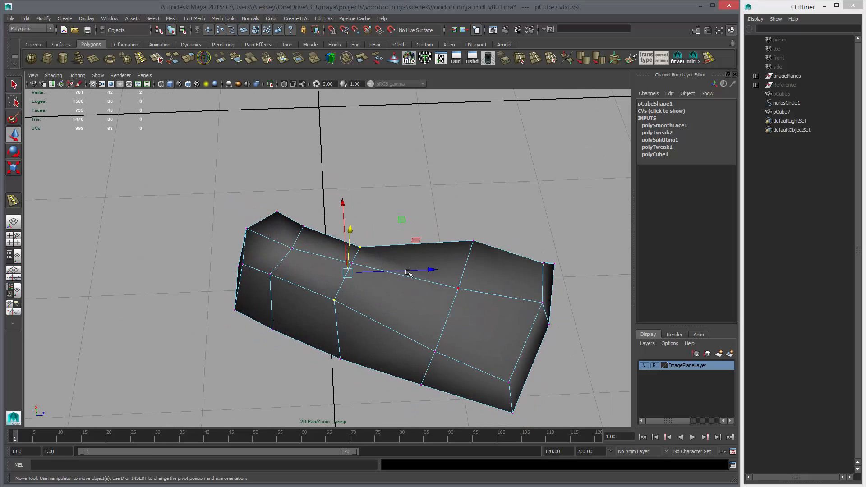
key("space")
key("space")
right_click_drag(251, 231, 295, 258, "alt")
middle_click_drag(294, 260, 299, 250)
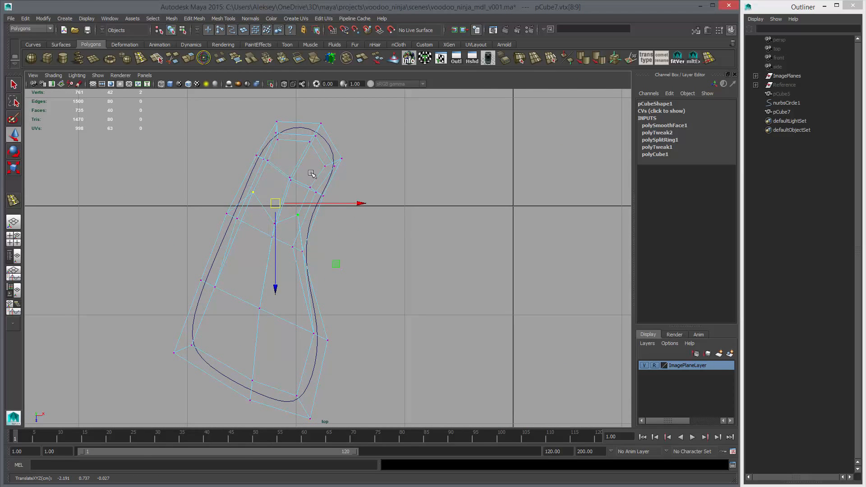
Select the two opposite side vertices on top of the heel for scaling and preview the foot smoothed.
key("space")
key("space")
left_click_drag(382, 211, 369, 235, "alt")
key("q")
right_click_drag(296, 262, 270, 263)
left_click(307, 223, "shift")
key("r")
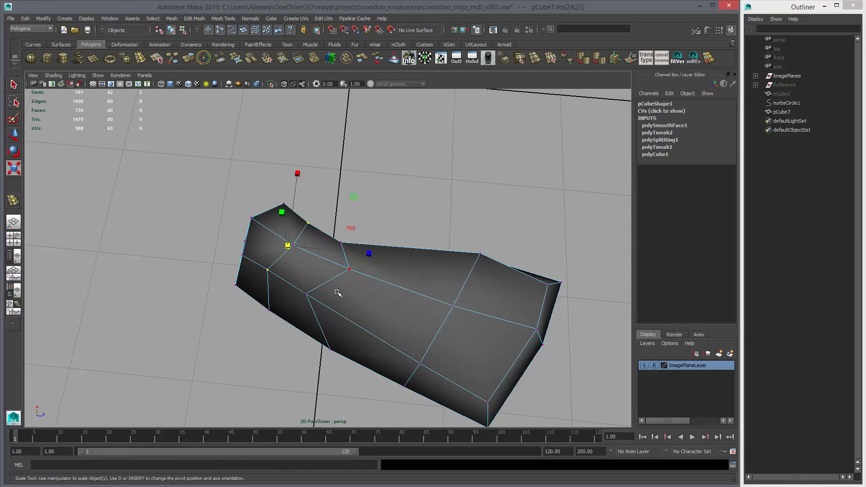
left_click_drag(344, 294, 319, 360, "alt")
key("3")
key("1")
Extrude the four top faces above the heel and raise them to form the ankle.
right_click(342, 270)
right_click_drag(342, 270, 341, 287)
key("q")
left_click_drag(341, 288, 351, 226, "alt")
left_click(350, 227)
mouse_move(409, 296)
left_mouse_down("alt")
mouse_move(303, 262)
mouse_move(316, 235)
mouse_move(283, 186)
left_mouse_up("alt")
left_click(191, 57)
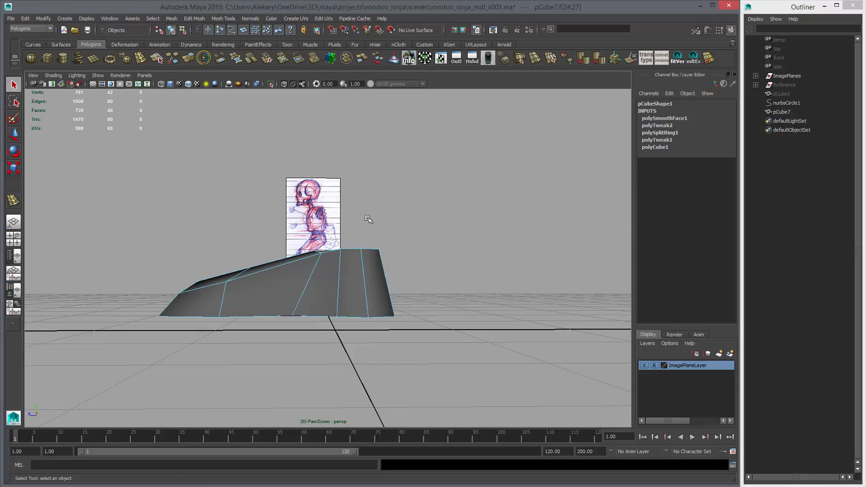
left_click_drag(384, 259, 346, 169, "alt")
right_click_drag(361, 181, 410, 273, "alt")
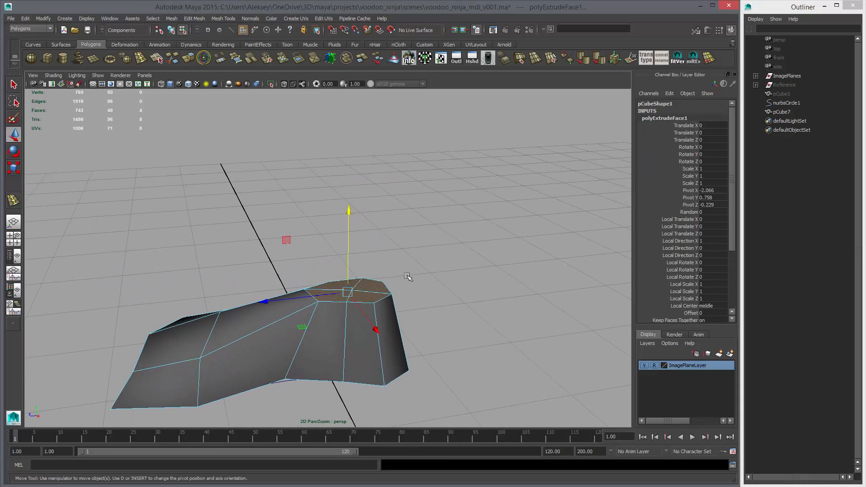
middle_click_drag(459, 290, 395, 290)
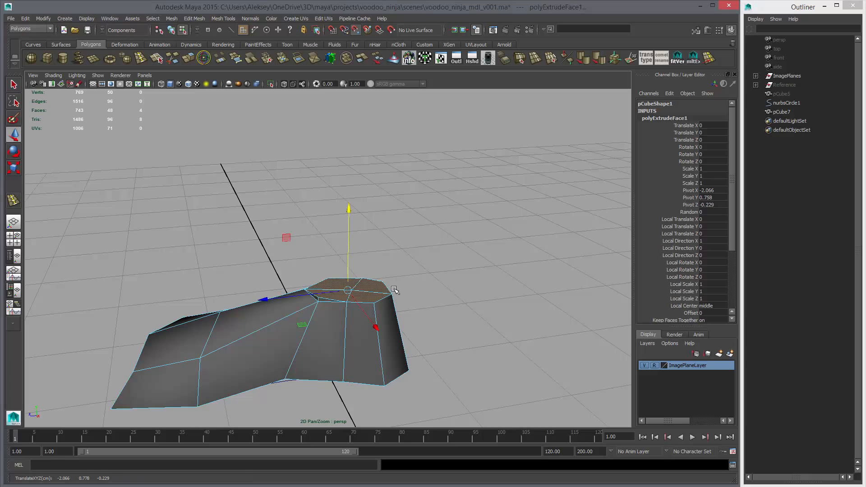
left_click_drag(349, 209, 360, 160)
Delete the ankle's top cap faces to leave it open and preview the foot smoothed from several angles.
left_click_drag(371, 243, 400, 296, "alt")
key("Delete")
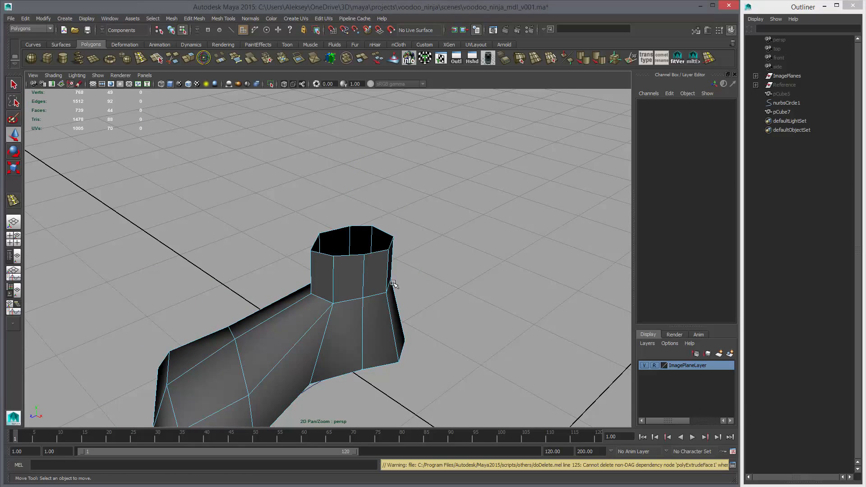
key("F8")
key("3")
left_click(432, 302)
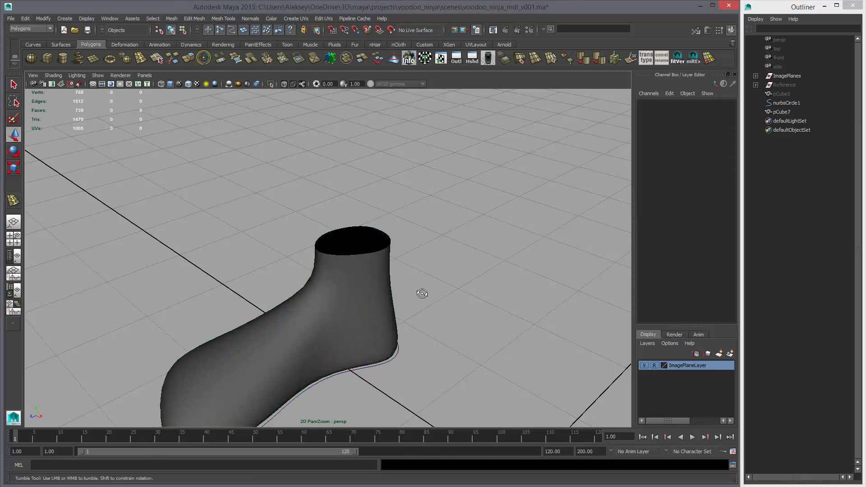
left_click_drag(431, 302, 424, 277, "alt")
right_click_drag(424, 277, 347, 277, "alt")
left_click_drag(347, 277, 426, 316, "alt")
left_click(385, 289)
In the smoothed side view, adjust the height of the forefoot's top vertices to match the sketch.
key("1")
key("space")
key("space")
key("3")
right_click_drag(299, 238, 308, 244)
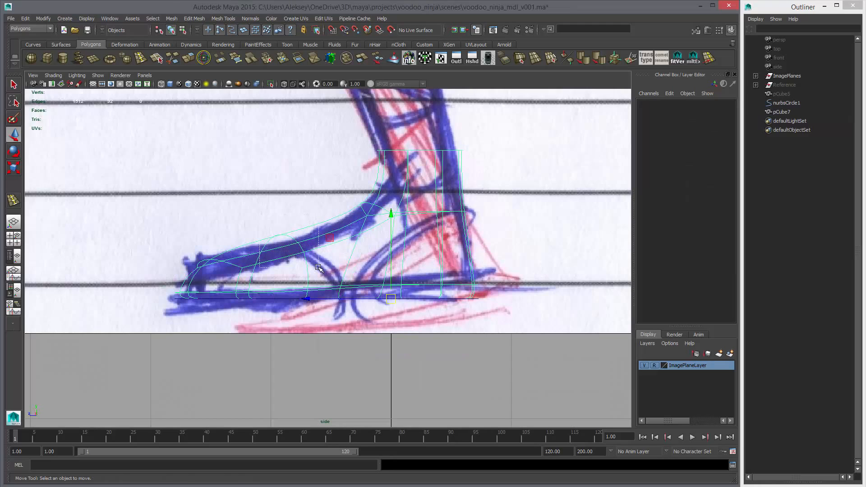
left_click_drag(318, 268, 319, 268)
left_click_drag(283, 161, 284, 165)
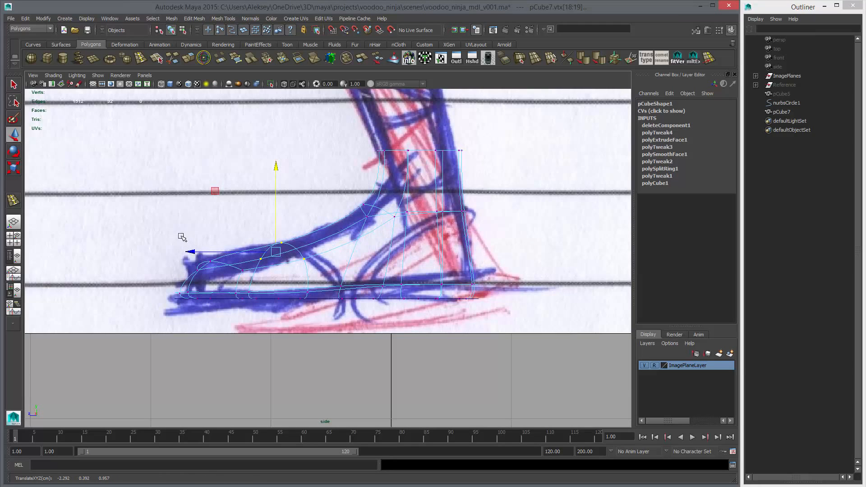
Move the toe end's top vertices slightly up and forward to match the side sketch.
left_click_drag(219, 253, 206, 274)
middle_click_drag(268, 281, 250, 279)
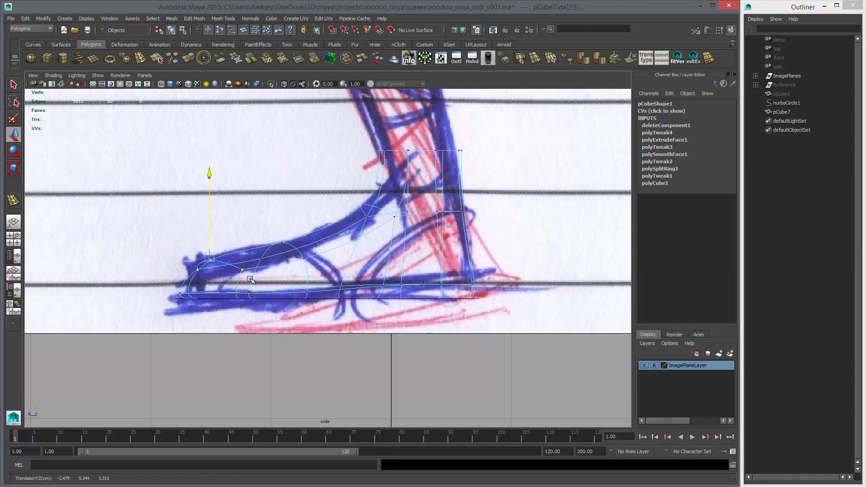
left_click_drag(212, 258, 200, 258)
key("space")
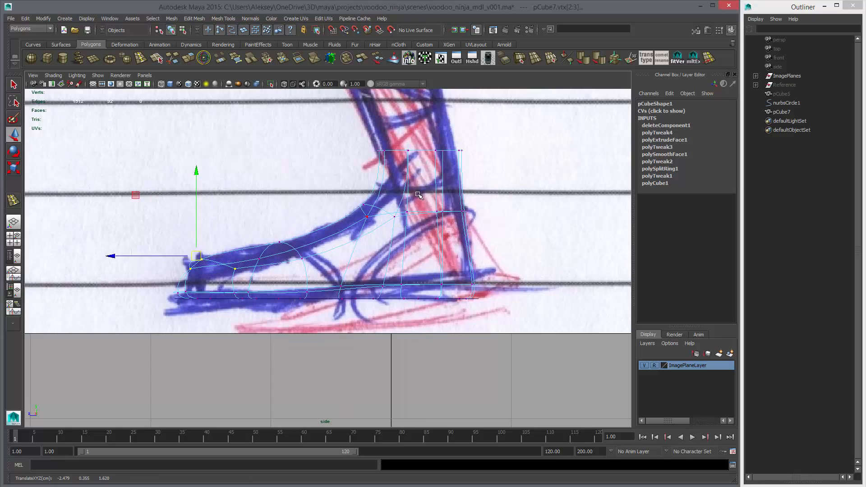
Adjust the vertices at the front of the ankle in the side view and preview the foot smoothed.
left_click_drag(391, 225, 393, 199)
left_click_drag(402, 248, 338, 266, "alt")
key("3")
left_click_drag(491, 303, 385, 328, "alt")
key("F8")
key("1")
Reposition a single vertex on the side of the foot and check the smoothed shape.
right_click_drag(385, 329, 354, 329)
left_click(392, 316)
left_click_drag(393, 292, 360, 296)
key("3")
key("F8")
left_click(421, 311)
left_click(361, 297)
Shift a vertex low on the ankle's side sideways to even out the smoothed surface.
key("1")
right_click_drag(353, 286, 312, 287)
left_click(356, 280)
left_click_drag(359, 273, 139, 267, "alt")
key("3")
left_click(309, 286)
left_click_drag(311, 289, 395, 361, "alt")
middle_click_drag(370, 324, 371, 324)
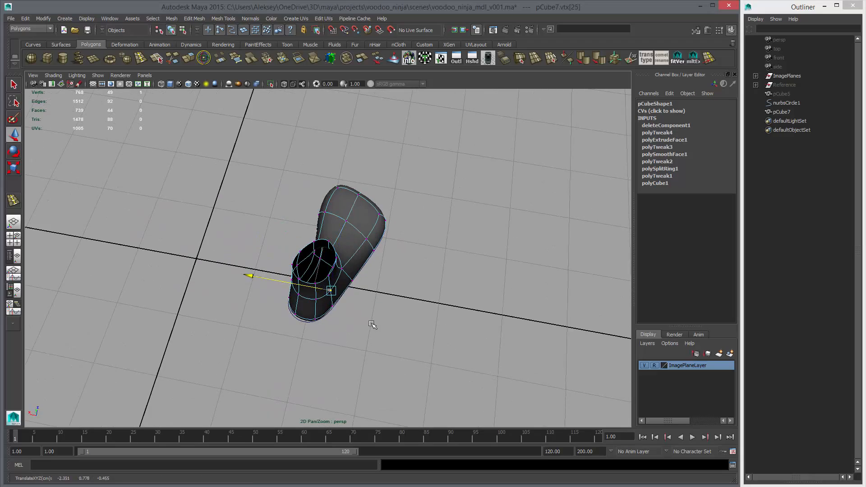
left_click_drag(375, 325, 271, 299, "alt")
Return the foot to unsmoothed display, unhide the body mesh, and show both meshes in wireframe.
key("F8")
key("F8")
left_click_drag(469, 356, 408, 354, "alt")
key("1")
key("space")
key("space")
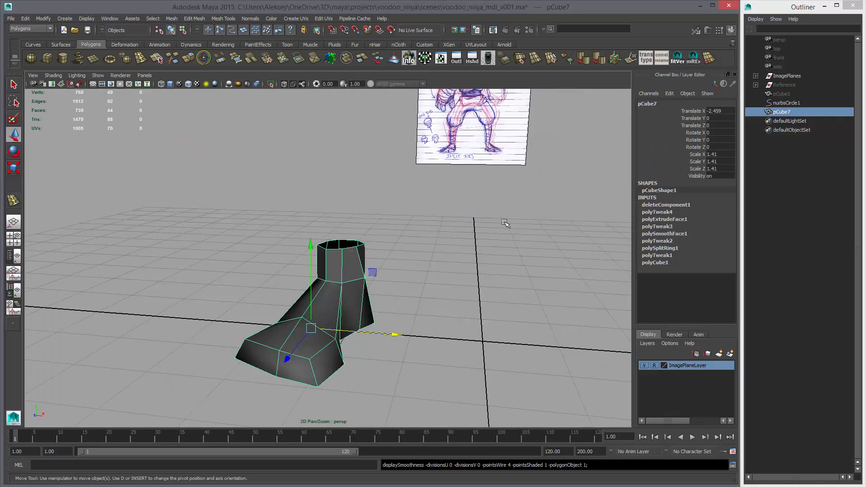
key("ctrl+shift+h")
left_click_drag(426, 279, 280, 273, "alt")
left_click(355, 239)
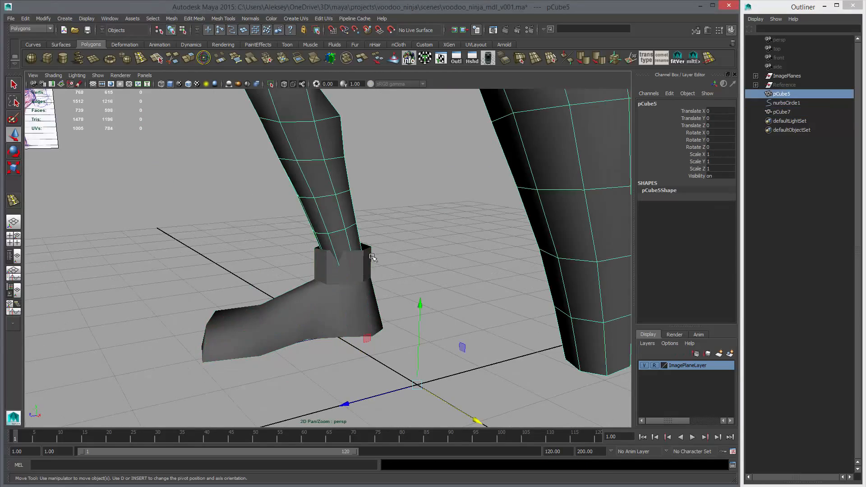
key("4")
mouse_move(383, 280)
left_mouse_down("alt")
mouse_move(377, 319)
mouse_move(402, 317)
mouse_move(374, 281)
left_mouse_up("alt")
Delete the lowest ring of faces from the leg above the foot.
left_click(377, 287)
right_click_drag(374, 281, 371, 297)
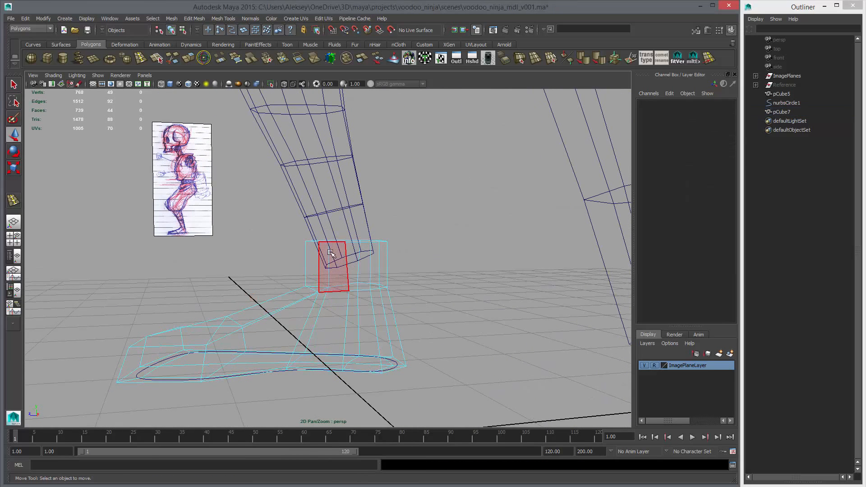
left_click(346, 208)
right_click_drag(336, 209, 333, 228)
left_click_drag(262, 238, 401, 274)
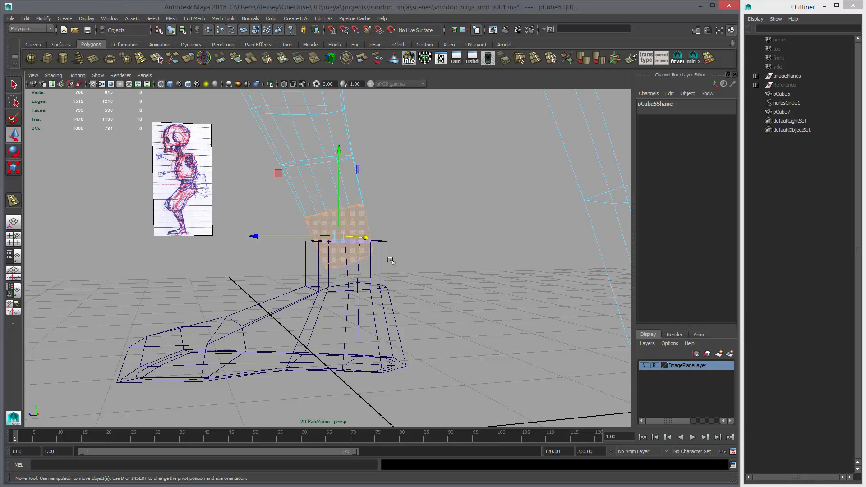
key("Delete")
Delete the top ring of faces from the foot's ankle to leave a gap below the leg.
left_click_drag(400, 264, 303, 244, "alt")
left_click(319, 247)
right_click_drag(318, 246, 317, 267)
left_click_drag(202, 243, 385, 243)
key("Delete")
Examine the gap between the leg and foot meshes and review the heads-up display options, including Poly Count.
left_click_drag(305, 266, 385, 305, "shift")
left_click_drag(391, 289, 368, 243, "alt")
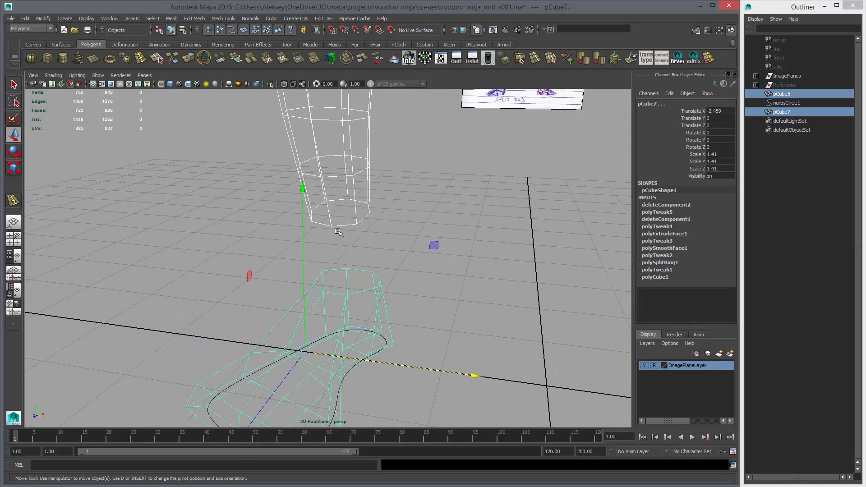
left_click_drag(392, 270, 343, 241, "alt")
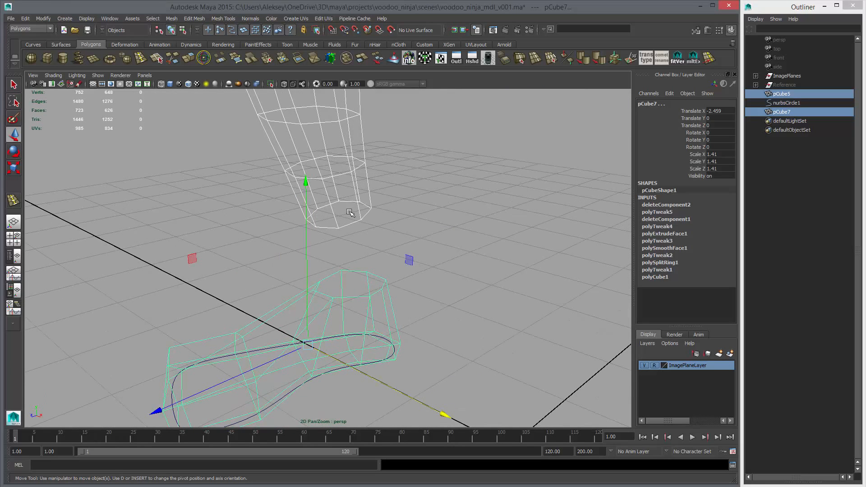
left_click(110, 18)
mouse_move(87, 19)
mouse_move(104, 40)
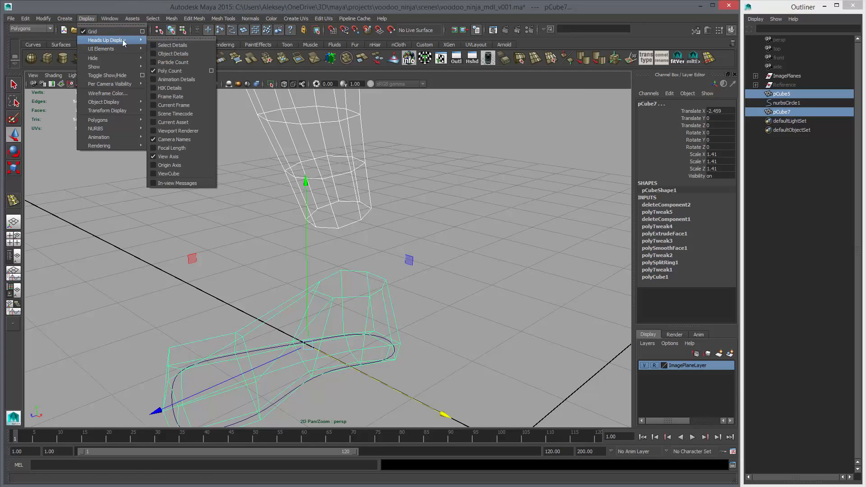
left_click(249, 203)
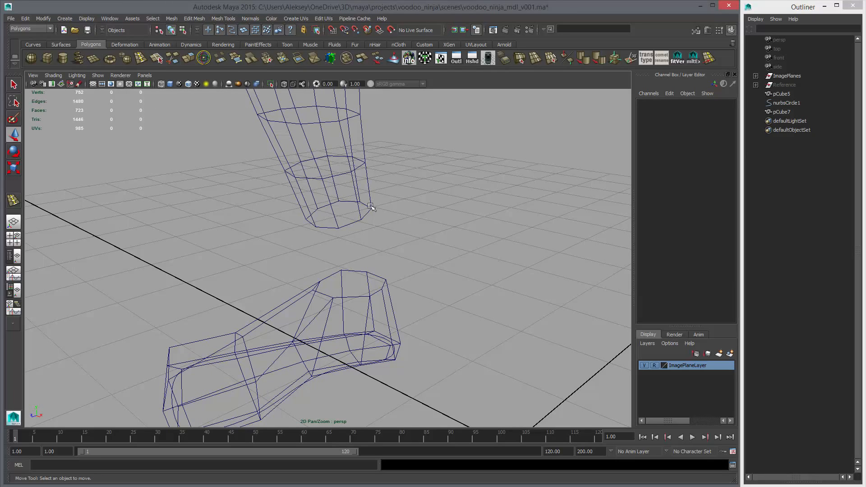
Select the open border edges of the leg and of the ankle in turn to compare their edge counts.
left_click(340, 228)
right_click_drag(340, 228, 342, 217)
double_click(346, 225)
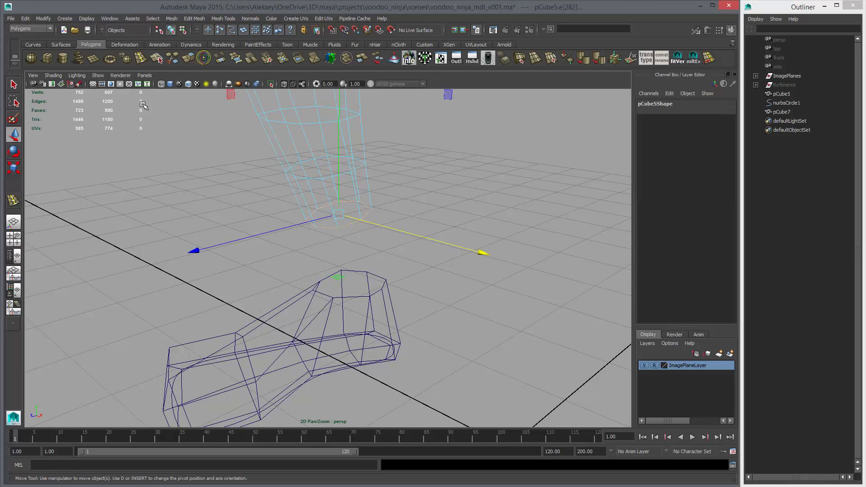
right_click_drag(364, 271, 348, 266)
left_click(351, 270)
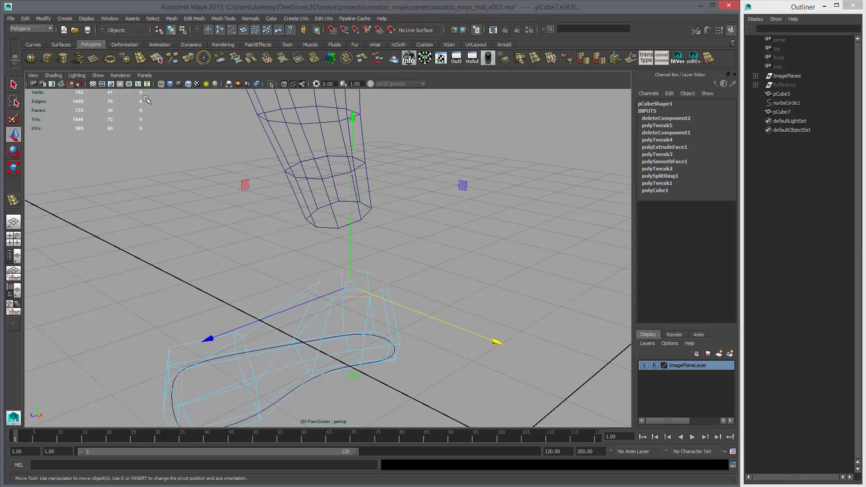
left_click_drag(371, 278, 385, 251, "alt")
Combine the body mesh and the foot into one mesh.
left_click(340, 225)
left_click(385, 284, "shift")
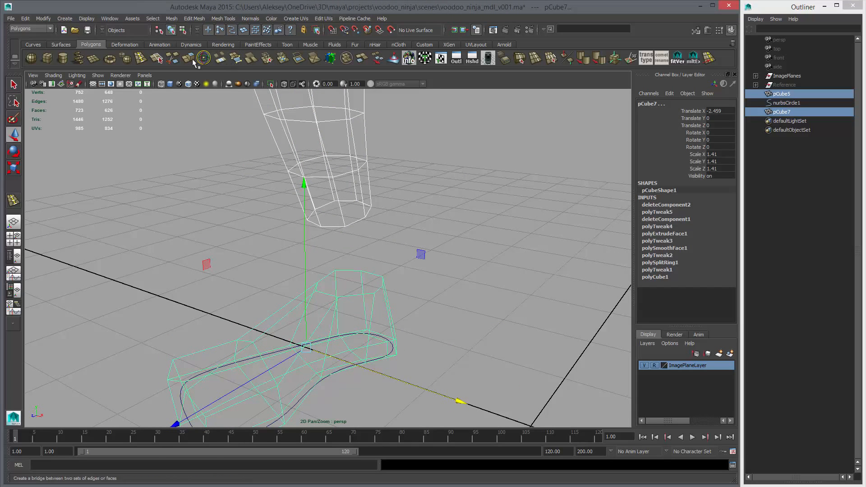
left_click(346, 58)
Bridge the leg's open border loop to the ankle's open border loop.
left_click_drag(378, 246, 361, 212, "alt")
right_click_drag(348, 214, 348, 195)
double_click(351, 213)
key("q")
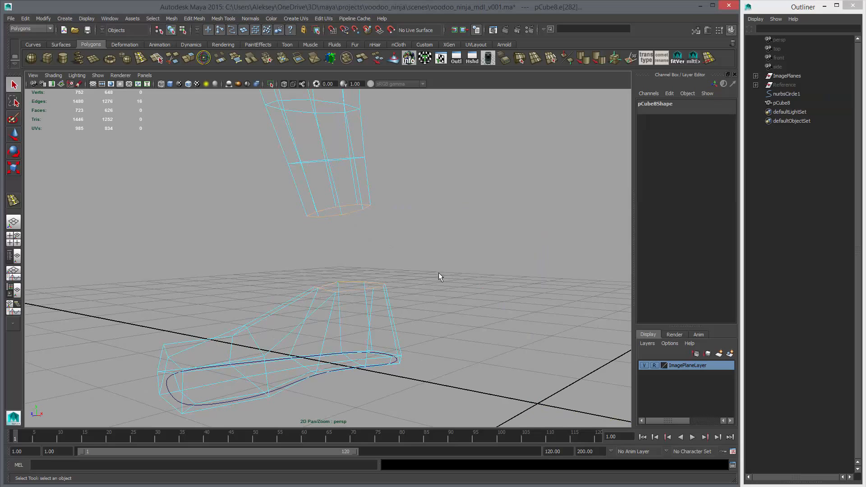
left_click_drag(438, 275, 288, 102, "alt")
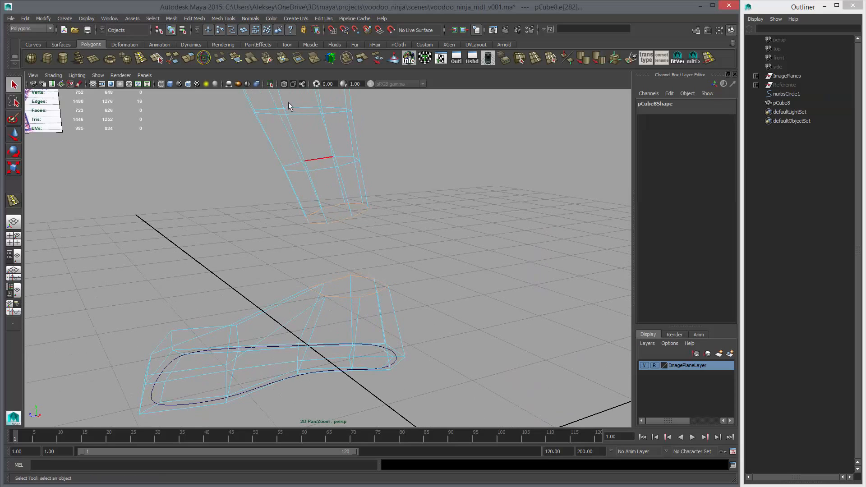
left_click(220, 57)
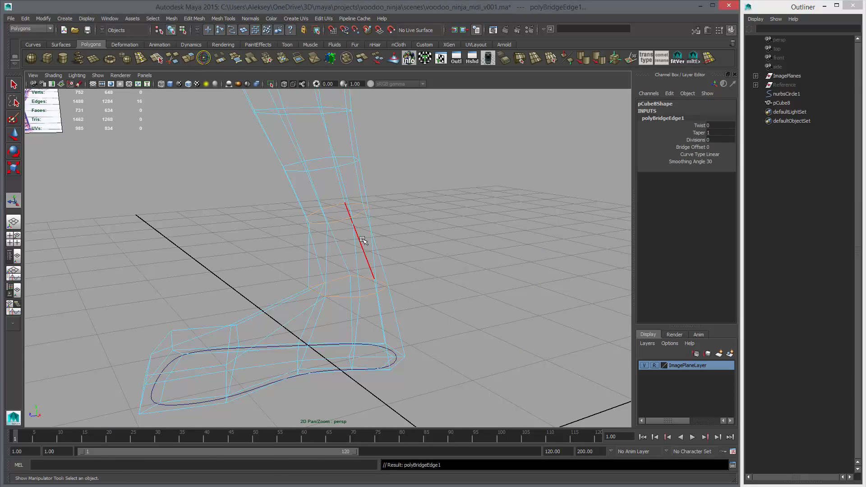
Show the mesh shaded and set the ankle bridge's Bridge Offset to 10.
key("5")
mouse_move(433, 254)
left_mouse_down("alt")
mouse_move(408, 255)
mouse_move(421, 255)
left_mouse_up("alt")
left_click_drag(347, 250, 386, 231, "alt")
mouse_move(274, 239)
left_mouse_down("alt")
mouse_move(300, 240)
mouse_move(298, 251)
mouse_move(457, 229)
mouse_move(356, 234)
left_mouse_up("alt")
mouse_move(429, 240)
left_mouse_down("alt")
mouse_move(340, 283)
mouse_move(564, 260)
left_mouse_up("alt")
scroll(453, 269, "up", 3)
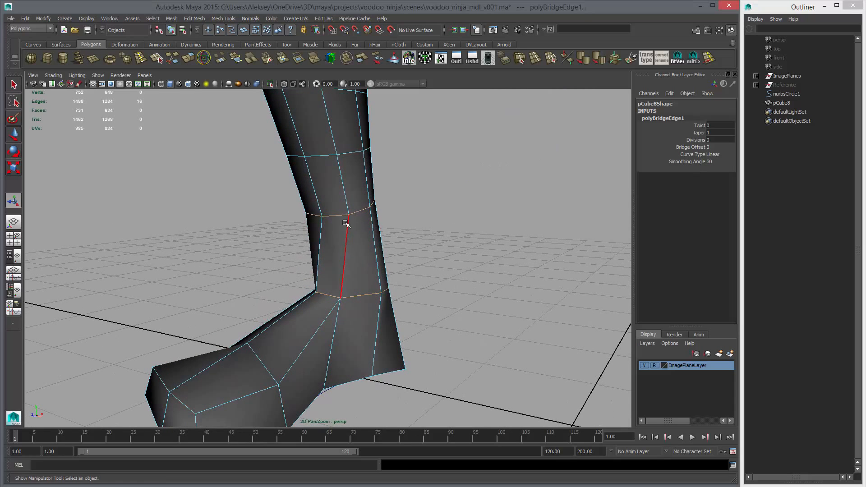
left_click(685, 147)
middle_click_drag(435, 192, 480, 198)
left_click_drag(478, 199, 311, 214, "alt")
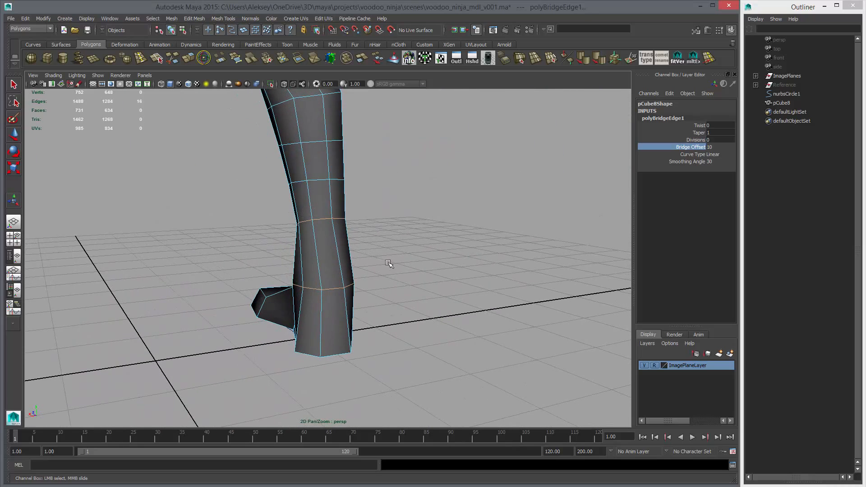
left_click_drag(324, 246, 383, 271, "alt")
scroll(383, 271, "up", 2)
Select the full edge loop where the leg meets the top of the bridged section.
right_click_drag(325, 224, 325, 205)
left_click(309, 215)
key("w")
mouse_move(340, 240)
left_mouse_down("alt")
mouse_move(474, 226)
mouse_move(524, 207)
mouse_move(462, 180)
left_mouse_up("alt")
double_click(333, 209)
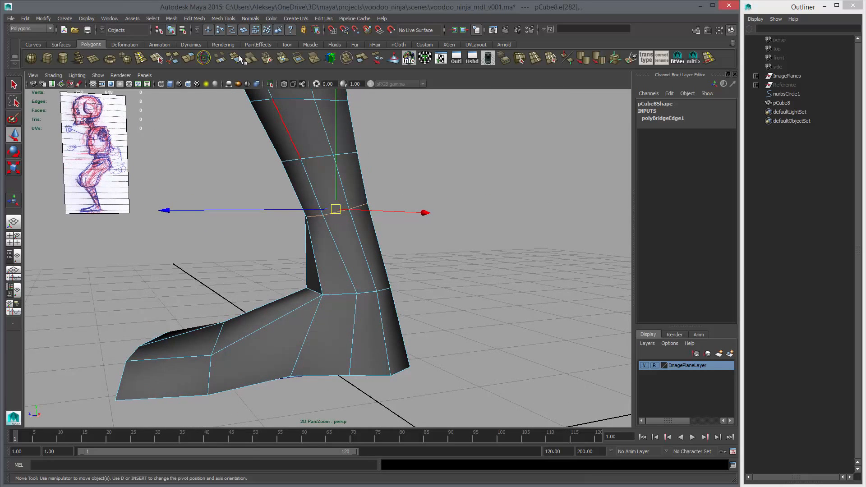
Slide the selected loop along the leg with the Slide Edge Tool and undo the last slide.
left_click(224, 18)
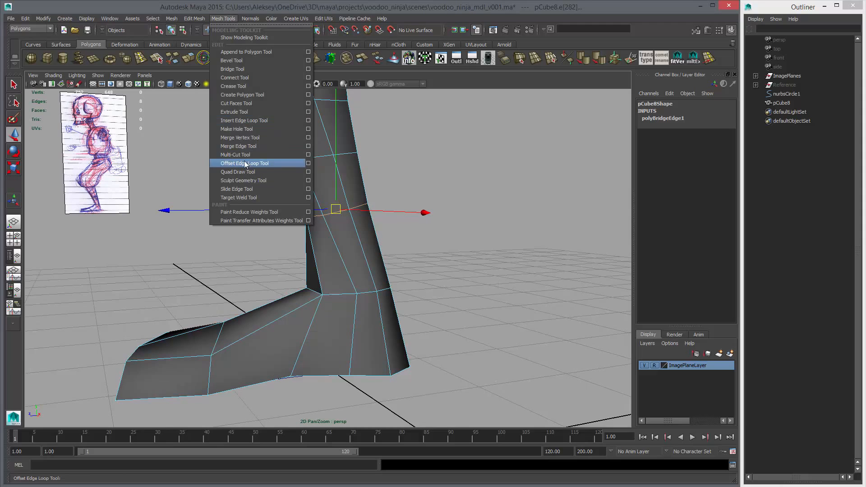
left_click(223, 19)
left_click(198, 18)
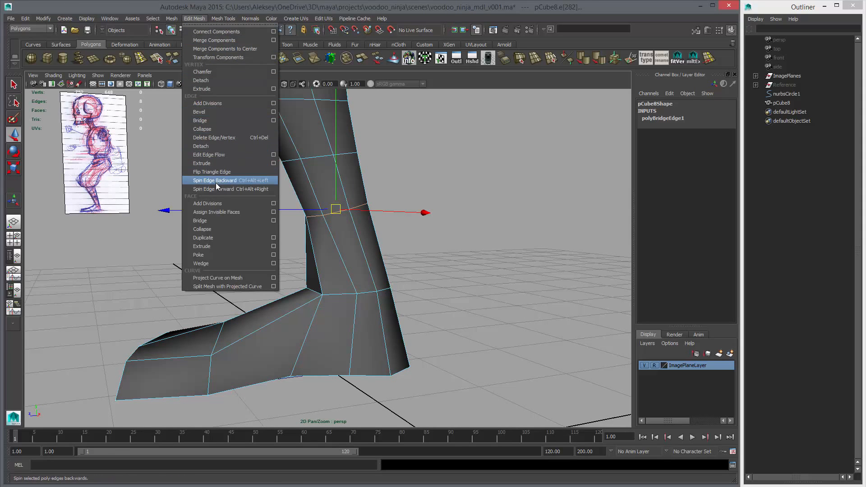
mouse_move(223, 19)
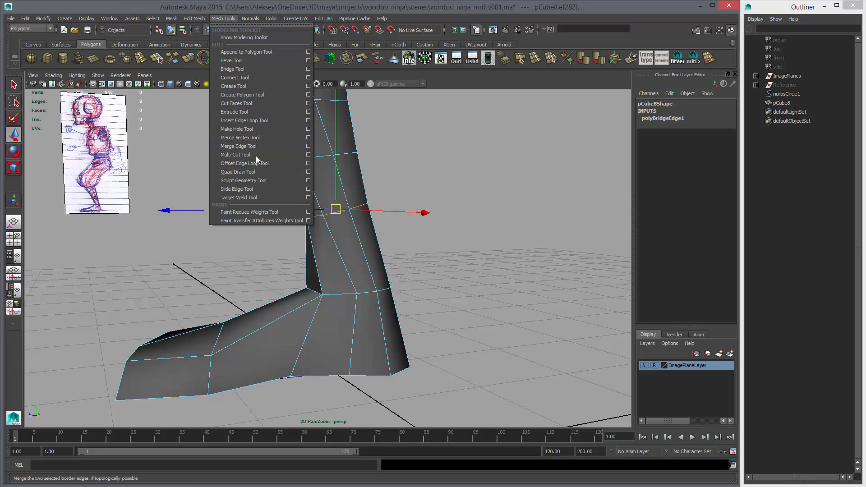
left_click(238, 190)
left_click_drag(400, 220, 396, 203, "alt")
mouse_move(399, 198)
middle_mouse_down()
mouse_move(443, 202)
mouse_move(403, 206)
middle_mouse_up()
left_click_drag(403, 205, 492, 212, "alt")
middle_click_drag(494, 211, 484, 211)
key("z")
left_click_drag(509, 232, 339, 249, "alt")
Rotate the loop above the ankle slightly around the vertical axis and preview the leg smoothed.
key("w")
key("3")
key("1")
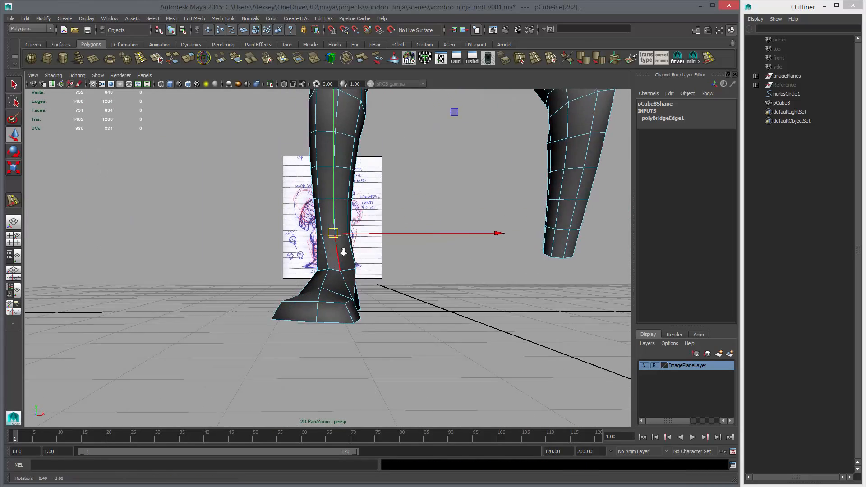
right_click_drag(339, 248, 369, 227, "alt")
key("e")
left_click_drag(363, 209, 369, 209)
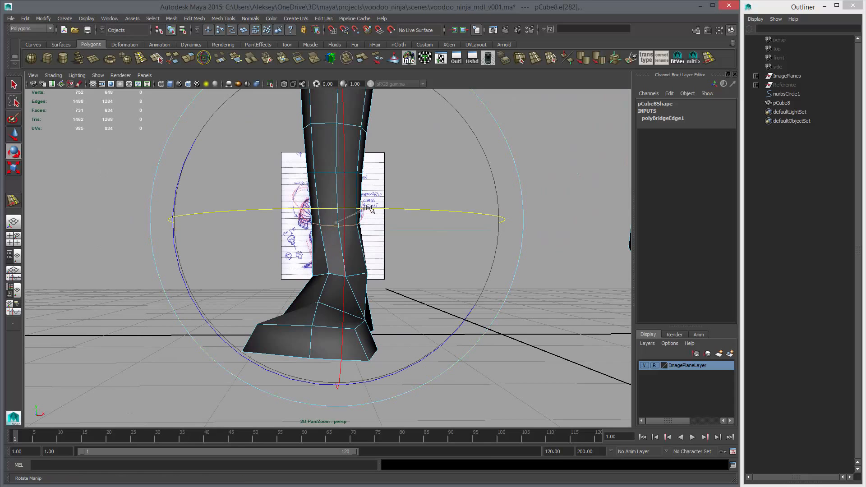
key("3")
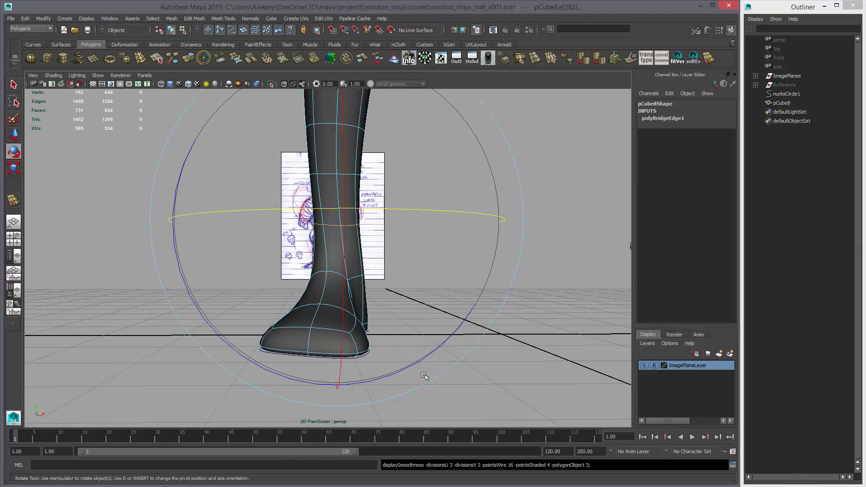
Compare the leg and foot with the front sketch, both unsmoothed and smoothed.
key("space")
key("space")
key("1")
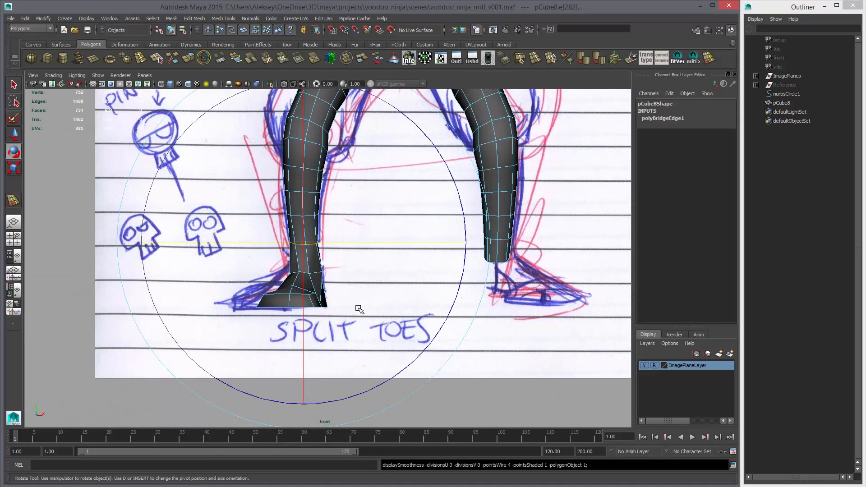
key("3")
key("w")
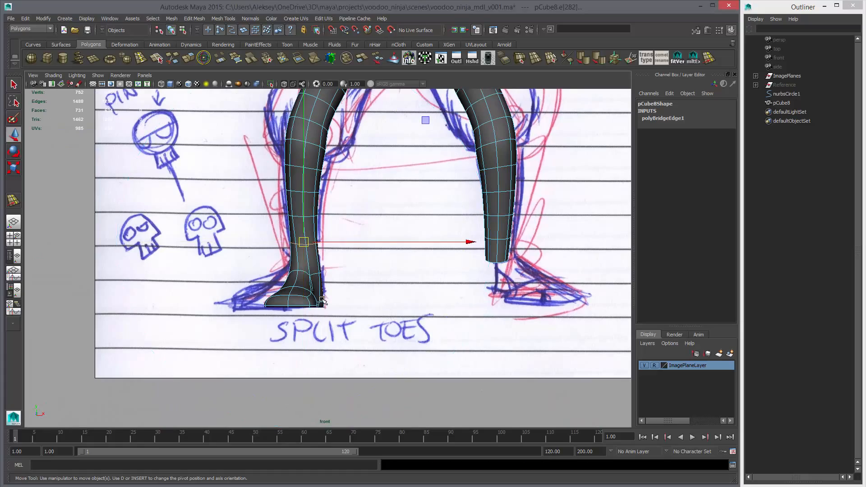
key("space")
key("space")
Examine the attached foot and the overall leg proportions from several angles and distances.
left_click_drag(470, 253, 473, 284, "alt")
right_click_drag(472, 284, 347, 287, "alt")
left_click_drag(347, 287, 406, 280, "alt")
right_click_drag(323, 267, 276, 253, "alt")
left_click_drag(277, 252, 221, 227, "alt")
right_click_drag(289, 275, 383, 310, "alt")
left_click_drag(383, 311, 403, 319, "alt")
right_click_drag(402, 319, 276, 275, "alt")
left_click_drag(277, 274, 203, 266, "alt")
key("space")
key("space")
key("space")
key("space")
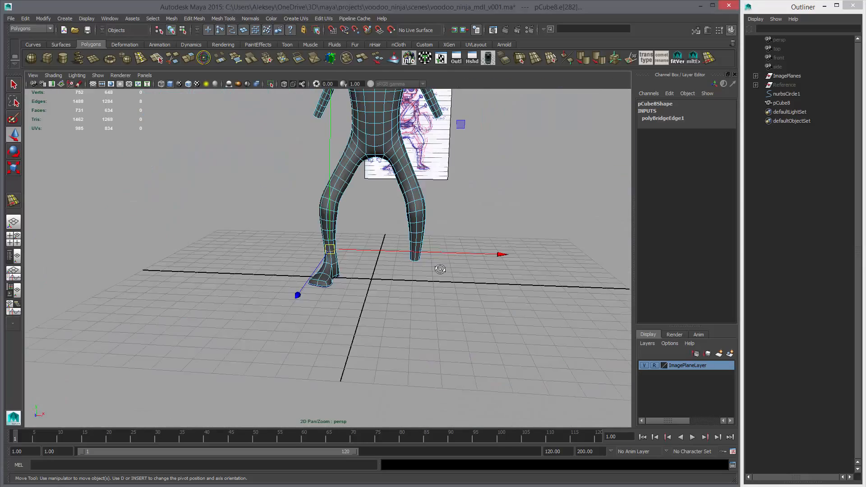
left_click_drag(440, 268, 472, 312, "alt")
right_click_drag(472, 311, 567, 389, "alt")
Inspect the foot's shape in the orthographic and perspective views against the reference sketches.
key("1")
left_click_drag(341, 270, 302, 263, "alt")
key("space")
key("space")
middle_click_drag(292, 228, 378, 129, "alt")
right_click_drag(350, 198, 271, 149, "alt")
right_click_drag(361, 225, 431, 274, "alt")
key("space")
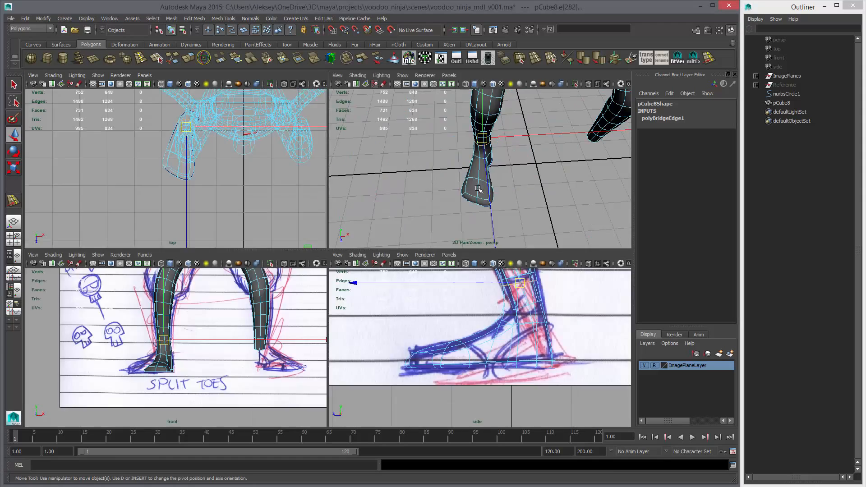
key("space")
left_click_drag(344, 291, 321, 278, "alt")
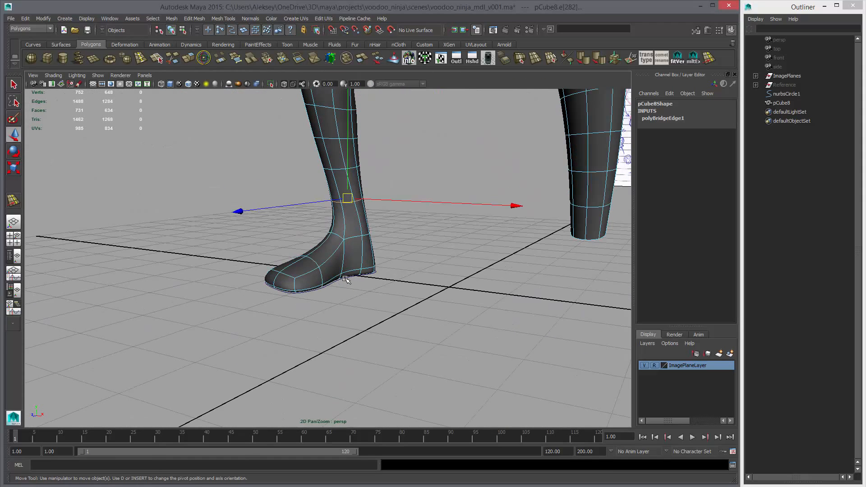
Delete the foot outline curve under the sole.
left_click(332, 288)
left_click_drag(351, 305, 379, 324, "alt")
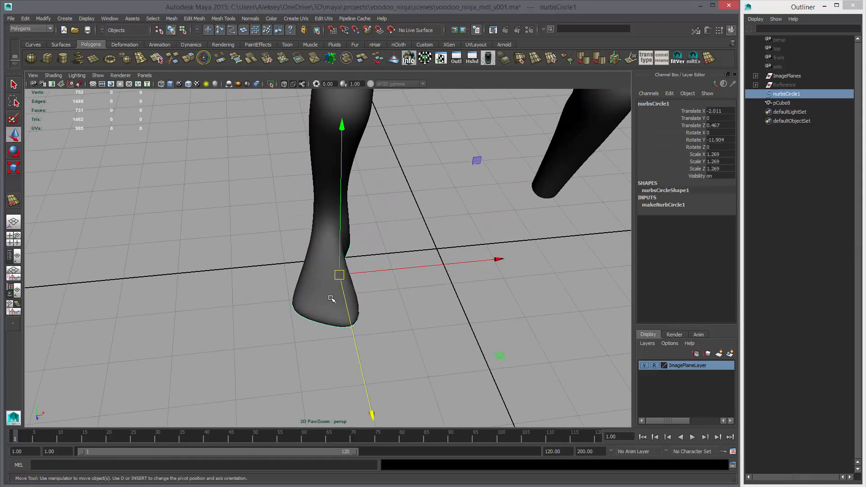
left_click(350, 324)
key("Delete")
Move the vertices on the outer side of the foot outward to widen it.
right_click_drag(343, 292, 306, 281)
key("space")
key("space")
left_click_drag(270, 210, 324, 243)
middle_click_drag(324, 242, 315, 238)
left_click_drag(265, 197, 321, 279)
middle_click_drag(322, 279, 318, 277)
Adjust the vertices along the inner side of the forefoot to refine the foot's outline.
left_click_drag(351, 262, 388, 295)
middle_click_drag(388, 295, 392, 299)
left_click(402, 260)
mouse_move(404, 262)
left_mouse_down()
mouse_move(365, 233)
mouse_move(386, 249)
mouse_move(383, 265)
left_mouse_up()
Check the reshaped foot in perspective, switching between unsmoothed and smoothed display.
key("space")
key("space")
key("1")
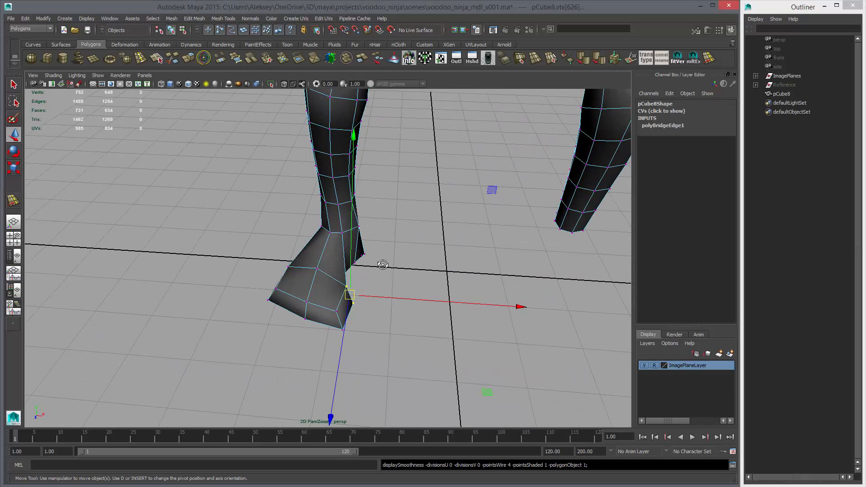
key("F8")
key("F8")
right_click_drag(329, 255, 386, 268, "alt")
key("3")
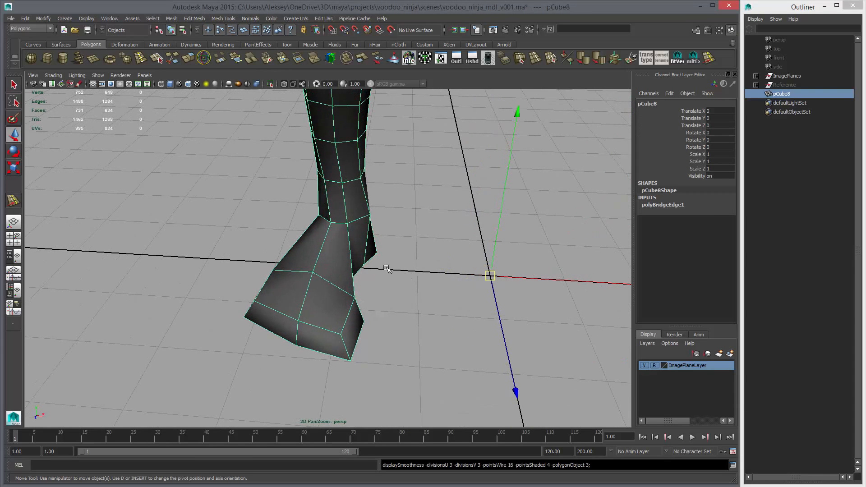
key("1")
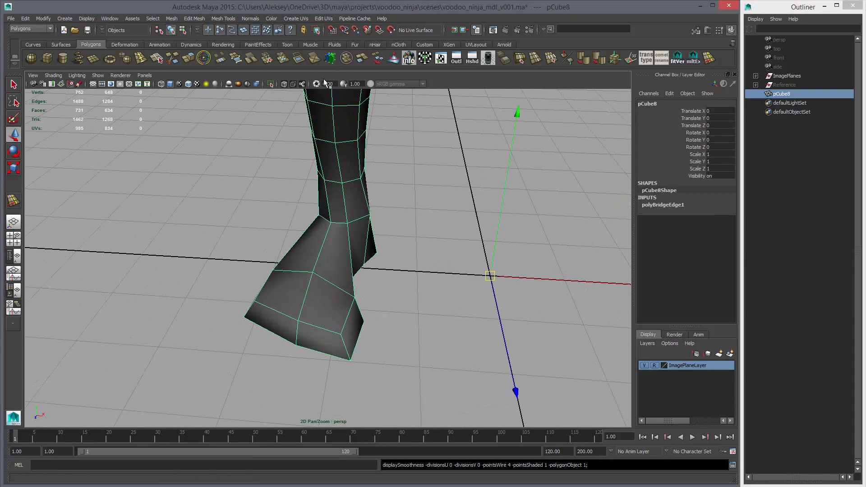
Delete the body mesh's construction history and examine the foot from several sides in smoothed display.
key("alt+shift+d")
left_click_drag(418, 216, 464, 215, "alt")
right_click_drag(464, 215, 379, 298, "alt")
left_click_drag(380, 297, 337, 307, "alt")
right_click_drag(337, 307, 363, 253, "alt")
left_click_drag(364, 253, 358, 303, "alt")
middle_click_drag(357, 303, 352, 262, "alt")
left_click_drag(352, 261, 382, 252, "alt")
middle_click_drag(316, 221, 354, 255, "alt")
left_click_drag(354, 255, 383, 245, "alt")
key("3")
left_click_drag(334, 255, 391, 222, "alt")
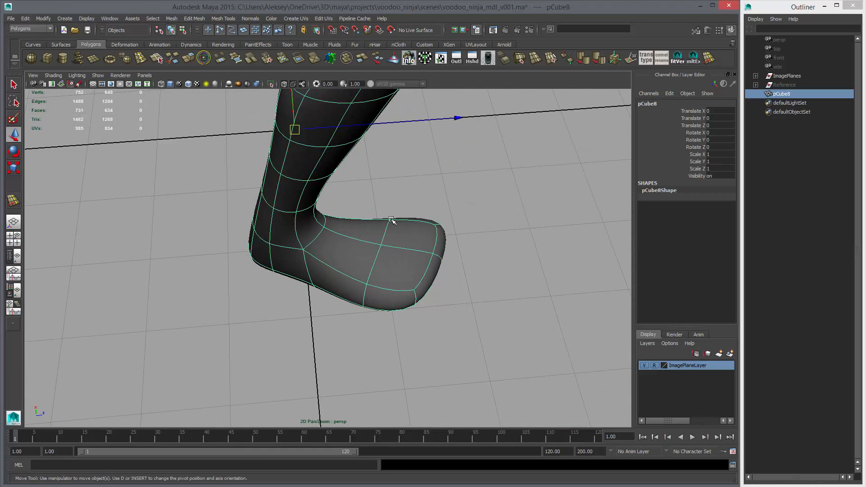
Select the edge loop across the middle of the forefoot and examine its placement in smoothed display.
left_click_drag(364, 271, 365, 252, "alt")
key("1")
right_click_drag(375, 252, 381, 234)
double_click(376, 251)
left_click_drag(402, 264, 384, 305, "alt")
key("3")
left_click_drag(353, 271, 480, 233, "alt")
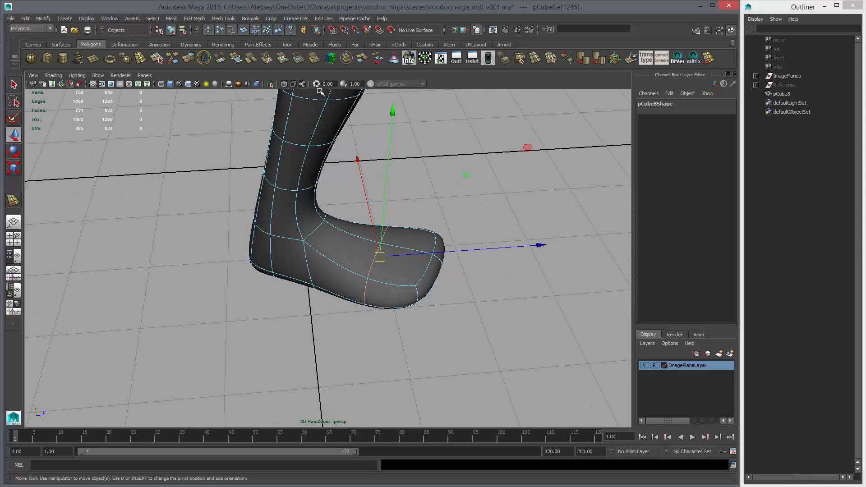
Insert two new edge loops across the forefoot, one on each side of the existing cross loop.
left_click(142, 59)
double_click(14, 201)
key("1")
left_click_drag(396, 219, 476, 199, "alt")
left_click(615, 160)
left_click(635, 149)
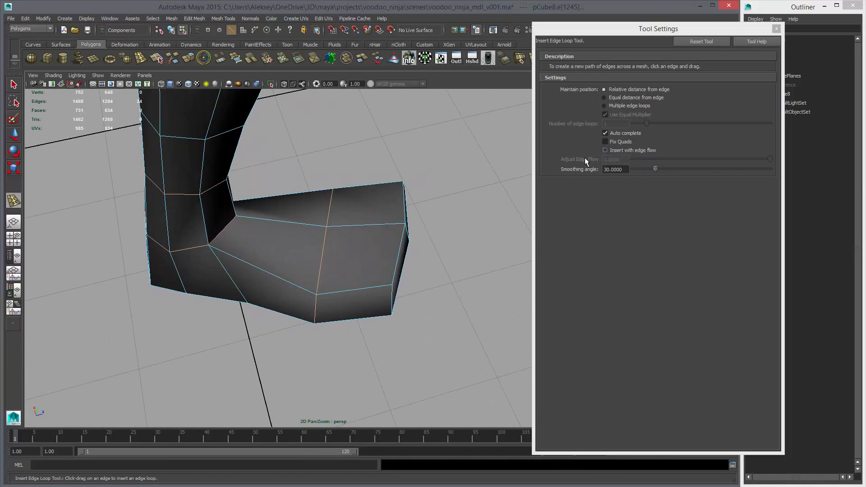
middle_click_drag(365, 203, 369, 206, "alt")
mouse_move(315, 225)
left_mouse_down("alt")
mouse_move(357, 229)
mouse_move(318, 236)
left_mouse_up("alt")
Delete the original edge loop between the two new forefoot loops and check the smoothed foot.
key("w")
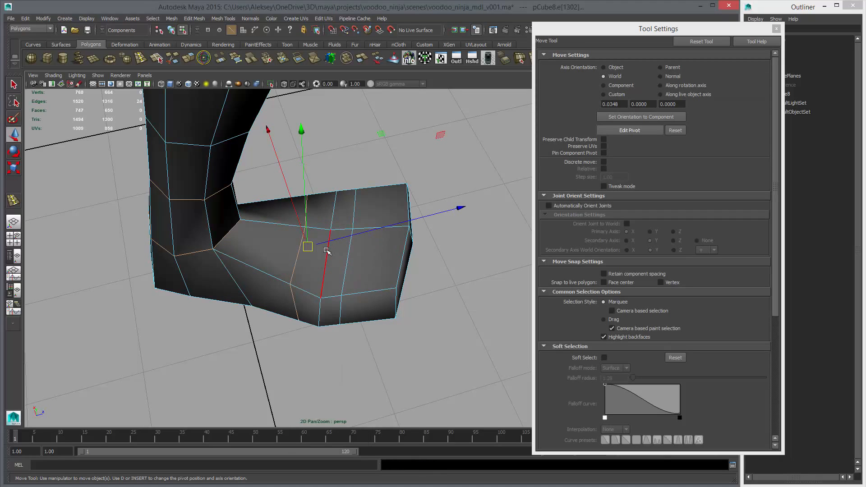
key("ctrl+z")
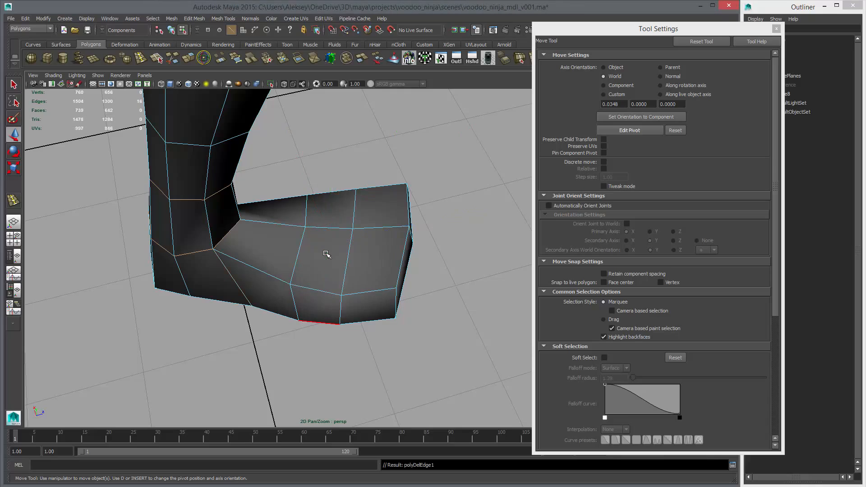
left_click_drag(304, 245, 240, 267, "alt")
key("3")
right_click_drag(358, 287, 280, 311, "alt")
left_click_drag(280, 311, 328, 278, "alt")
key("1")
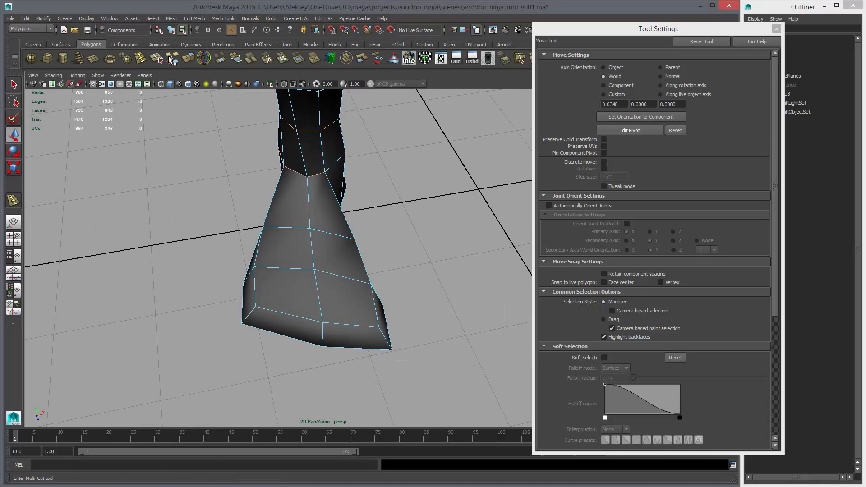
Cut two diagonal edges on top of the foot, joining the rear cross loop's side vertices to the front loop's centre vertex.
scroll(240, 184, "up", 2)
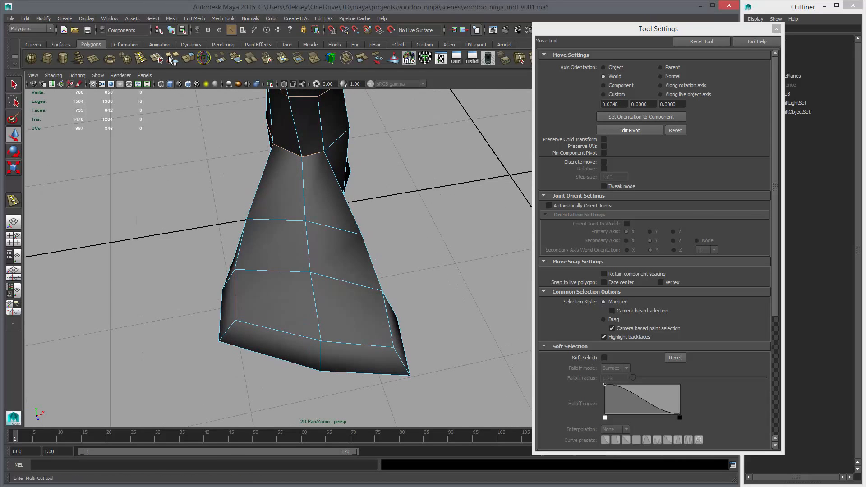
left_click(172, 60)
left_click_drag(269, 213, 259, 233, "alt")
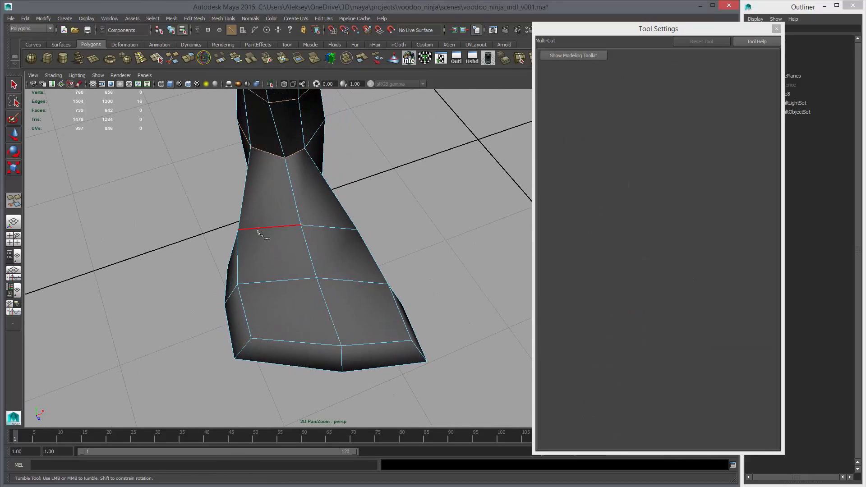
left_click(317, 279)
left_click_drag(326, 263, 289, 250, "alt")
right_click(320, 252)
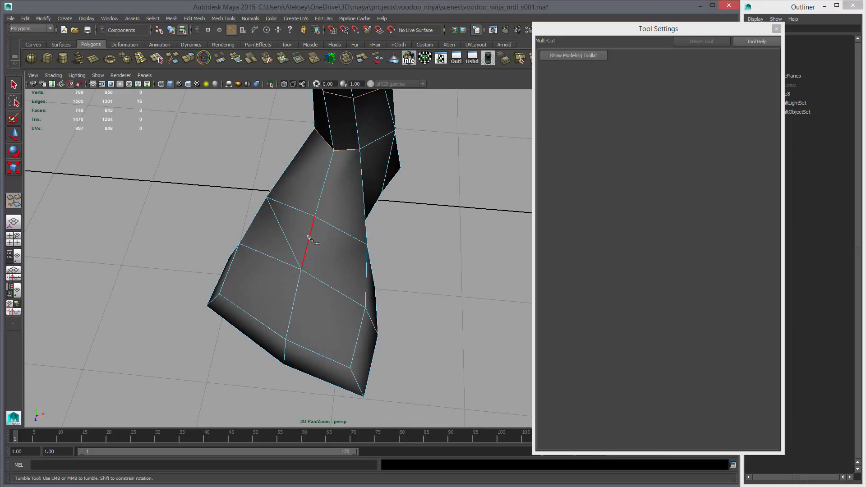
key("Return")
Cut matching diagonal edges on the sole from the front loop's centre vertex to the rear loop's side vertices, and close the tool settings.
left_click_drag(397, 333, 298, 256, "alt")
left_click(252, 326)
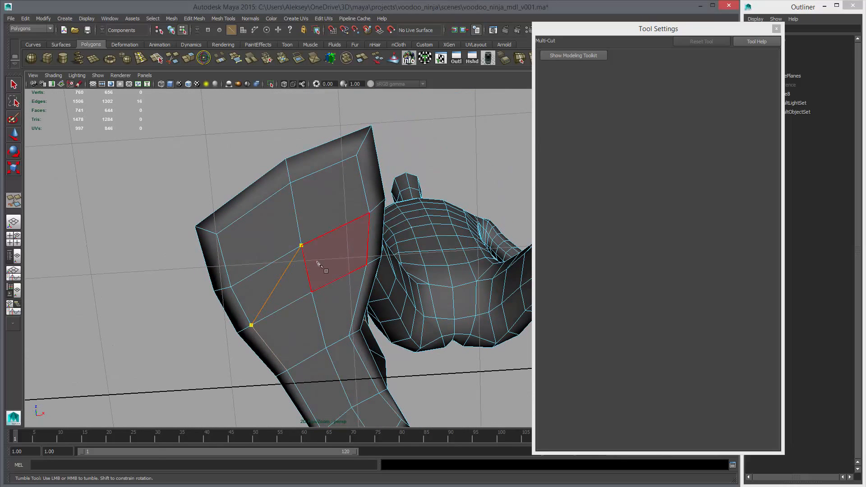
left_click(366, 264)
key("Return")
key("w")
left_click_drag(291, 206, 343, 277, "alt")
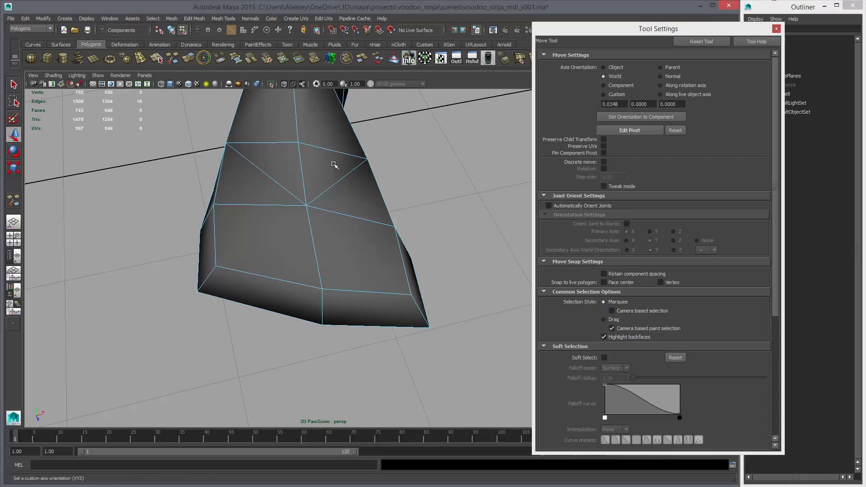
left_click(776, 29)
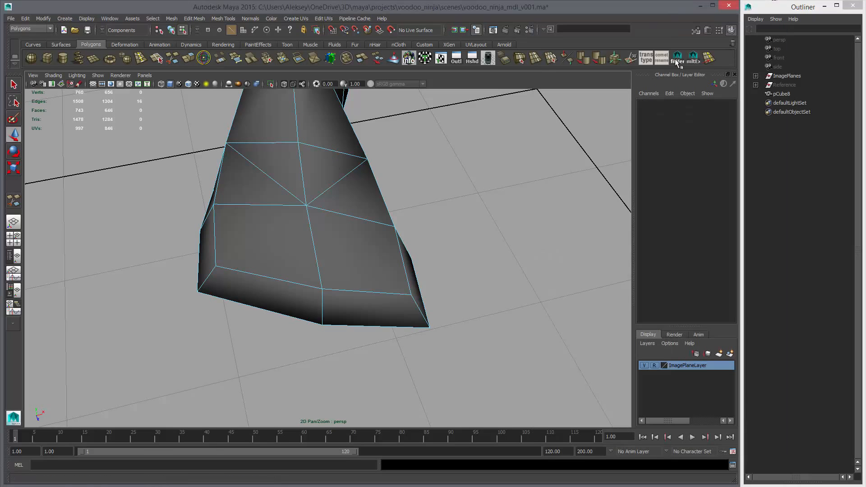
Insert an edge path around the centre edge at the foot's front, using Insert Edge Loop with Equal distance from edge and Auto complete off.
left_click(140, 58)
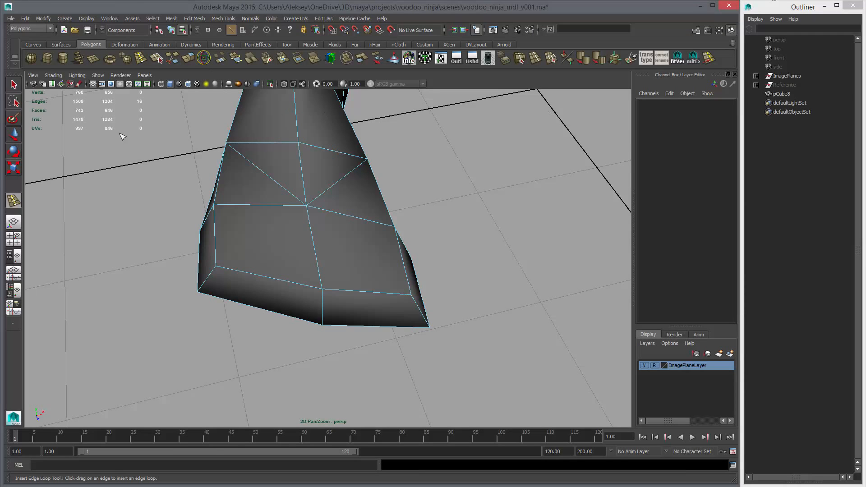
double_click(13, 200)
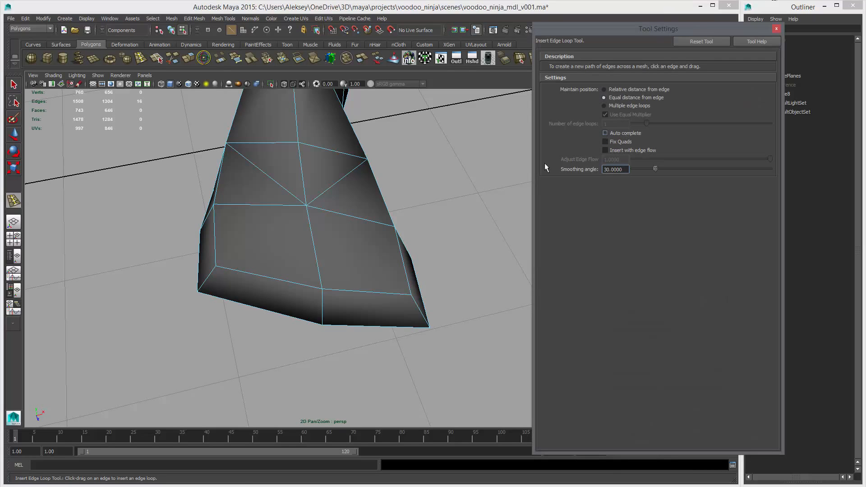
left_click(294, 207)
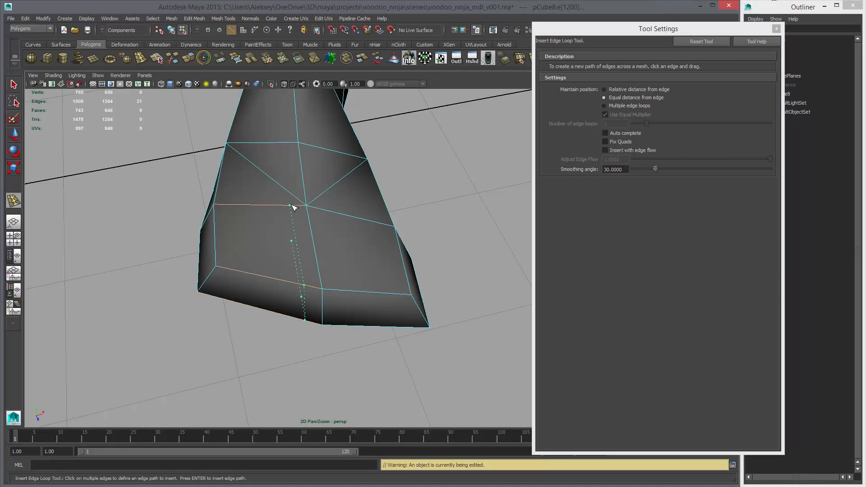
left_click(320, 210)
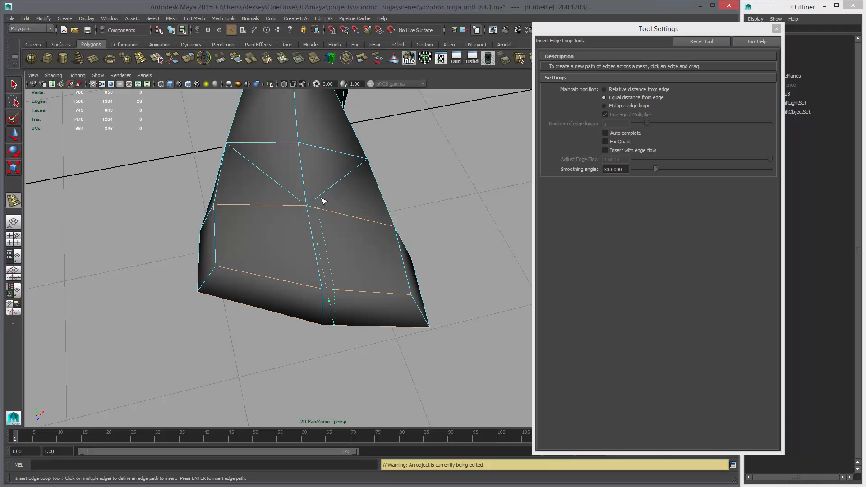
left_click(314, 198)
left_click_drag(345, 243, 302, 321, "alt")
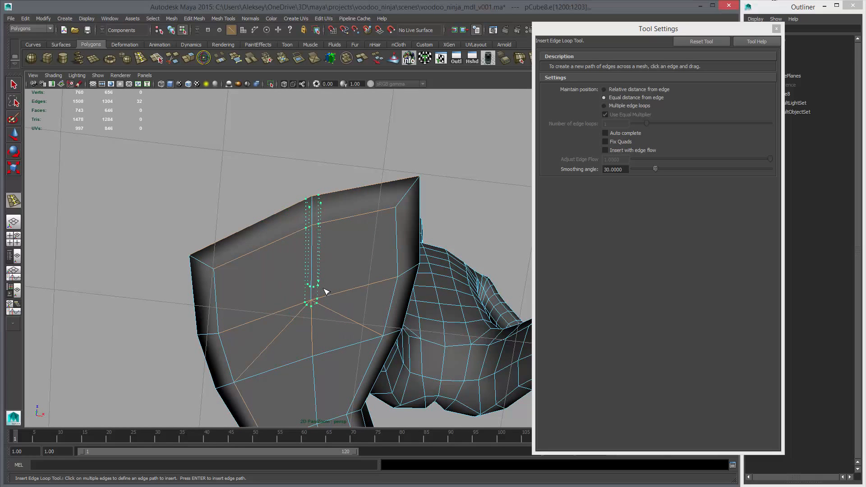
left_click_drag(355, 241, 371, 342, "alt")
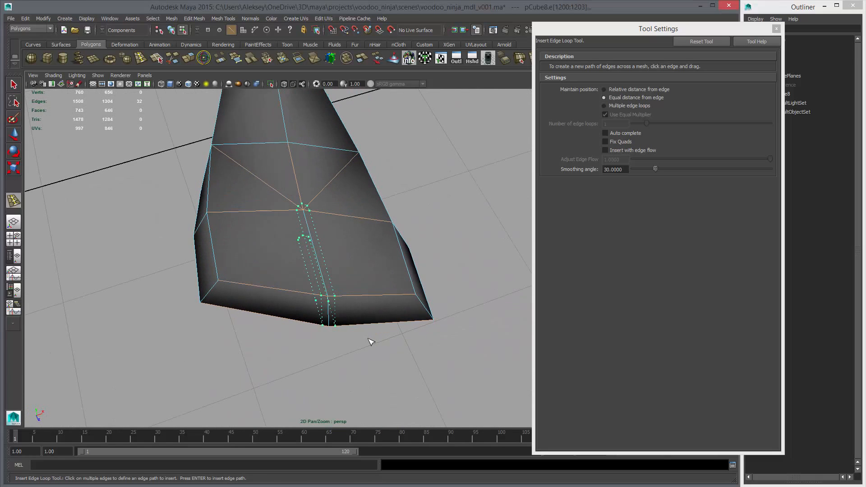
key("Return")
Examine the new edges running beside the foot's centre edge, especially around their upper end.
left_click_drag(356, 290, 313, 231, "alt")
key("w")
right_click_drag(307, 234, 308, 212)
key("q")
left_click_drag(344, 309, 329, 232, "alt")
right_click_drag(329, 232, 439, 310, "ctrl")
left_click_drag(316, 226, 349, 215, "alt")
right_click_drag(273, 172, 429, 297, "alt")
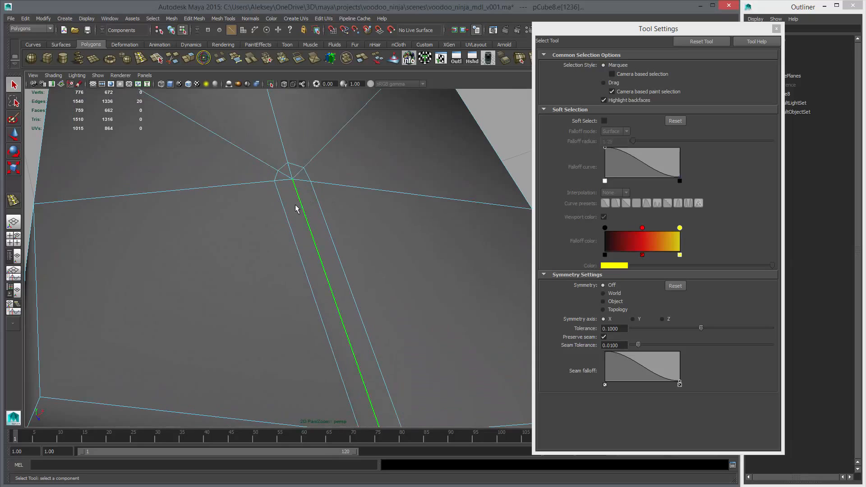
right_click_drag(413, 248, 258, 202, "alt")
left_click_drag(257, 201, 318, 229, "alt")
right_click_drag(317, 229, 238, 141, "alt")
left_click_drag(238, 142, 271, 97, "alt")
left_click(404, 296)
left_click_drag(404, 296, 318, 329, "alt")
right_click_drag(213, 243, 297, 280, "alt")
left_click_drag(297, 280, 310, 281, "alt")
scroll(321, 226, "up", 6)
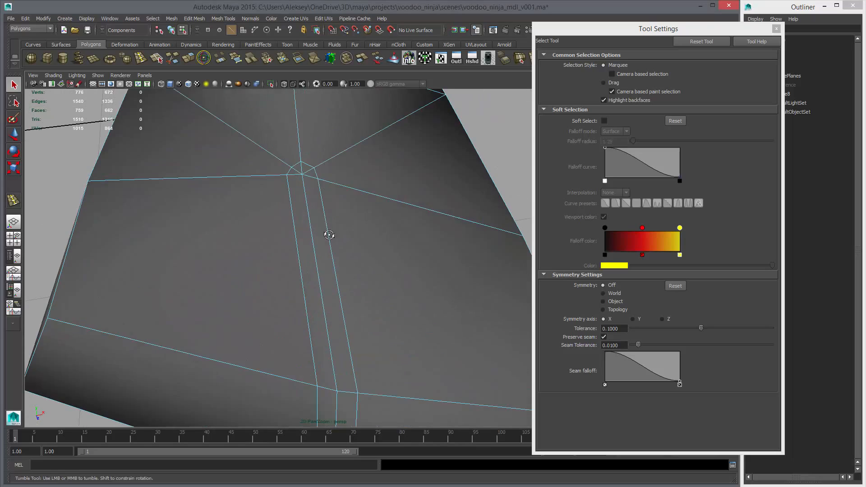
mouse_move(302, 240)
left_mouse_down("alt")
mouse_move(300, 226)
mouse_move(347, 190)
mouse_move(300, 185)
mouse_move(311, 188)
mouse_move(319, 214)
mouse_move(340, 212)
mouse_move(321, 135)
mouse_move(329, 110)
mouse_move(328, 211)
mouse_move(310, 232)
left_mouse_up("alt")
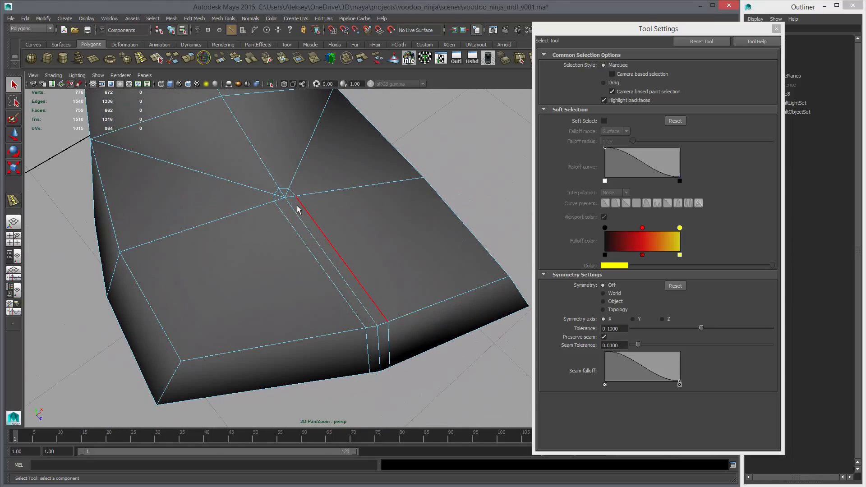
Select the narrow faces surrounding the foot's centre edge loop, including those at its end, and delete them to split the toes.
left_click_drag(291, 198, 297, 214, "alt")
right_click(297, 215)
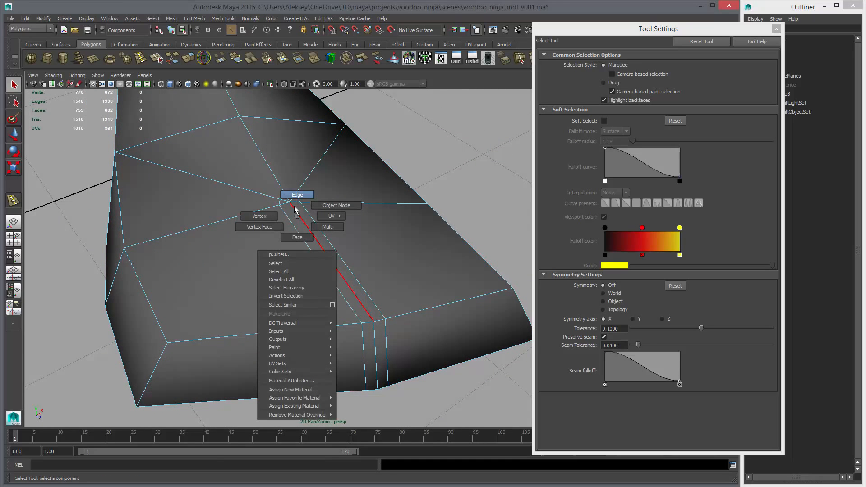
left_click(296, 205)
double_click(295, 216)
left_click_drag(296, 216, 303, 231, "alt")
right_click_drag(351, 172, 348, 222, "shift")
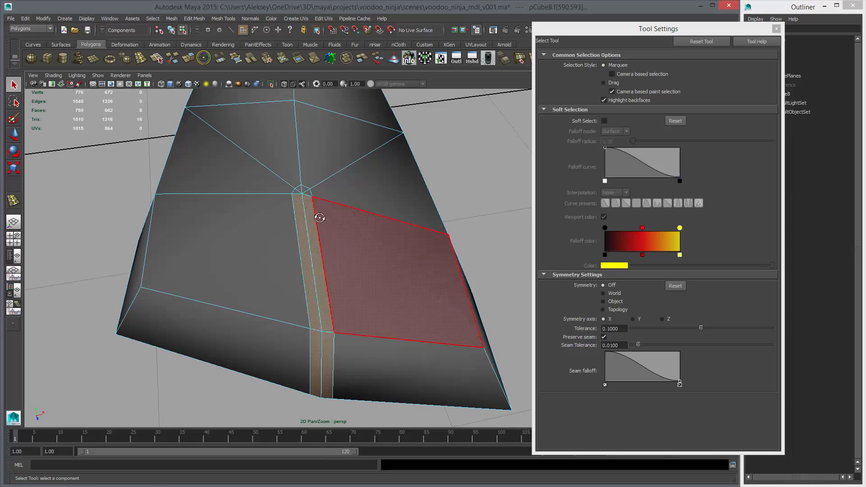
key("ctrl+z")
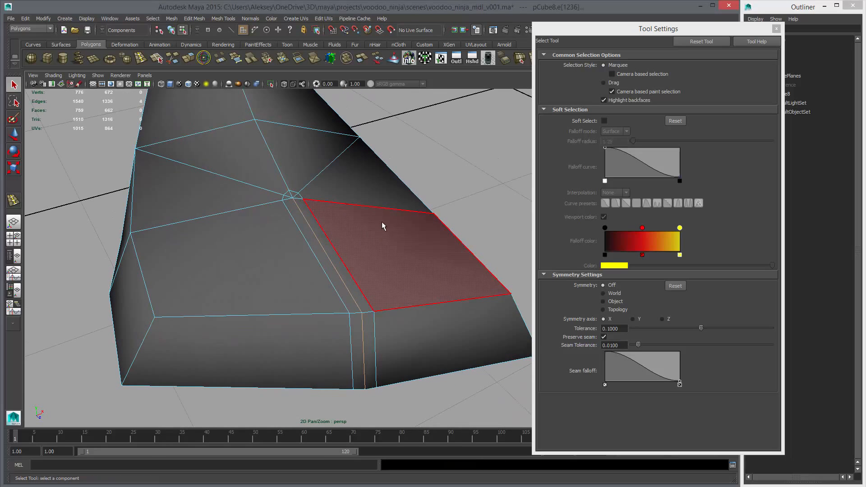
right_click_drag(374, 222, 309, 220, "shift")
right_click_drag(341, 193, 340, 216, "shift")
left_click_drag(306, 226, 373, 286, "alt")
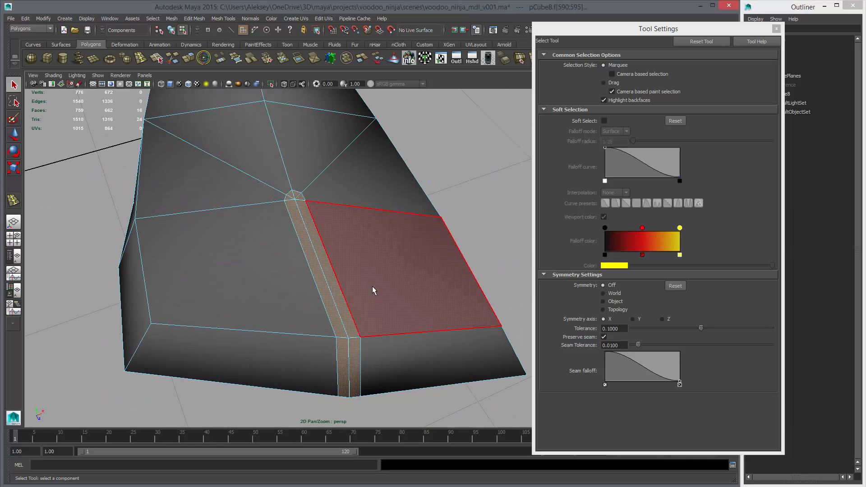
key("Delete")
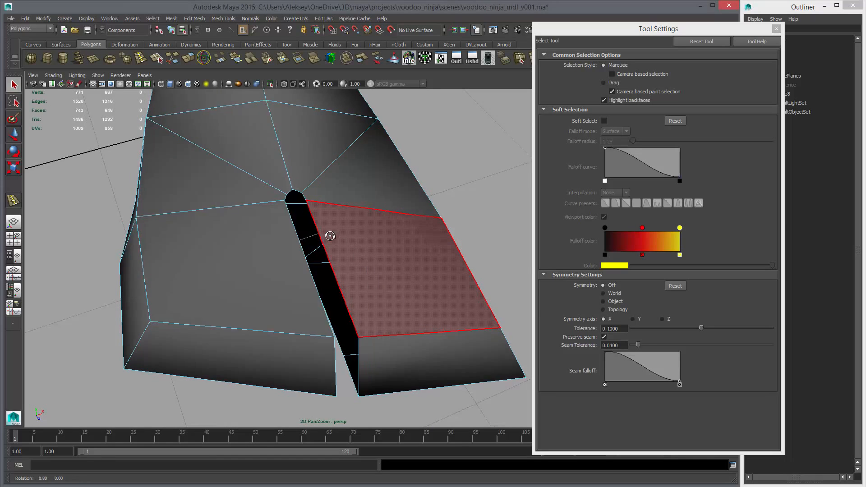
left_click_drag(329, 239, 326, 235, "alt")
Try to bridge the whole border edge loop of the slit between the toes.
key("F10")
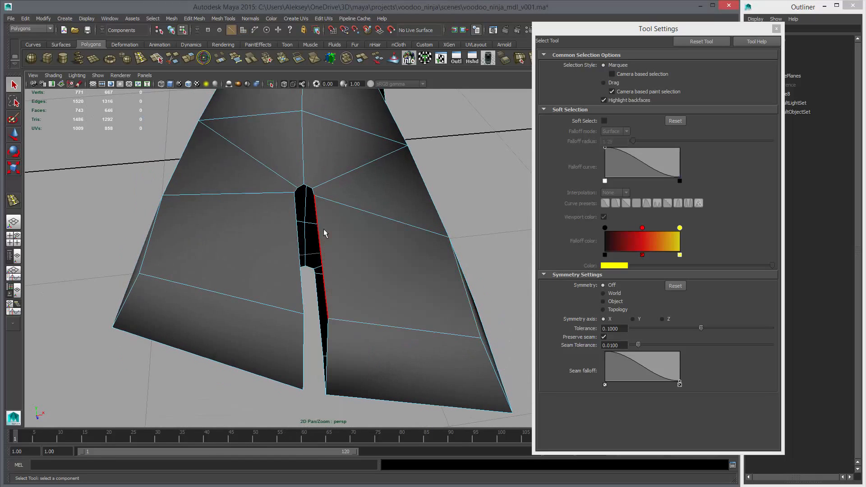
double_click(310, 189)
left_click_drag(332, 227, 374, 274, "alt")
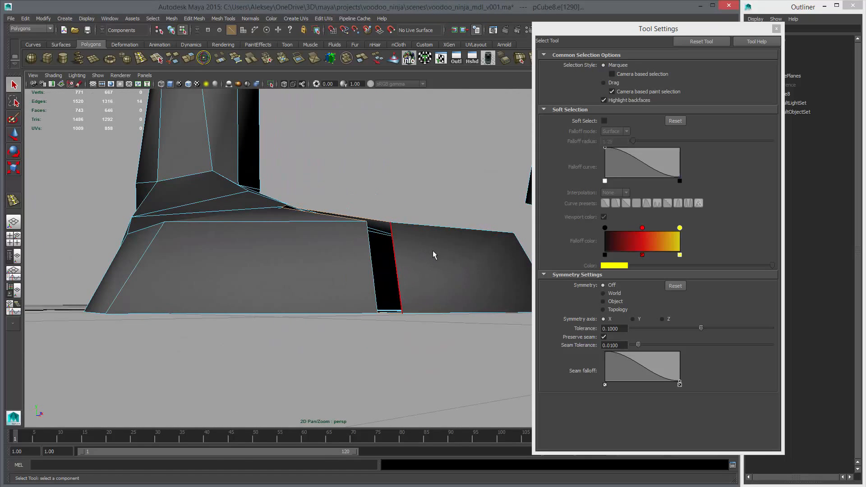
left_click_drag(350, 257, 382, 280, "alt")
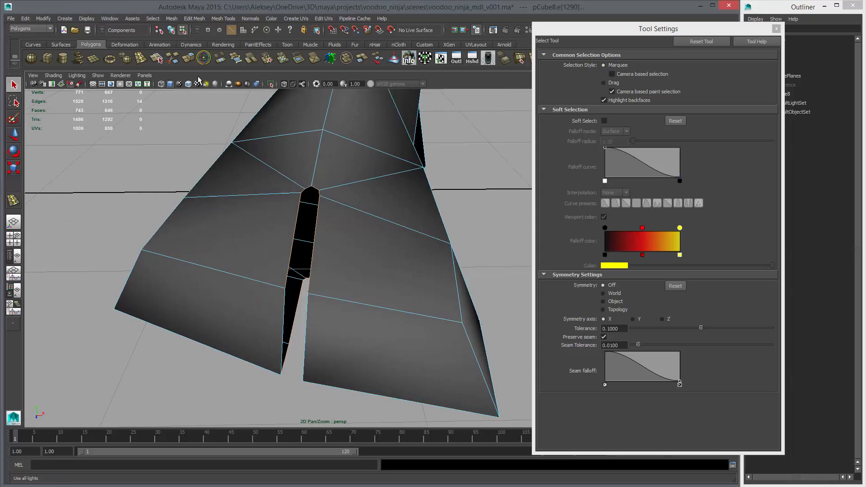
left_click(220, 60)
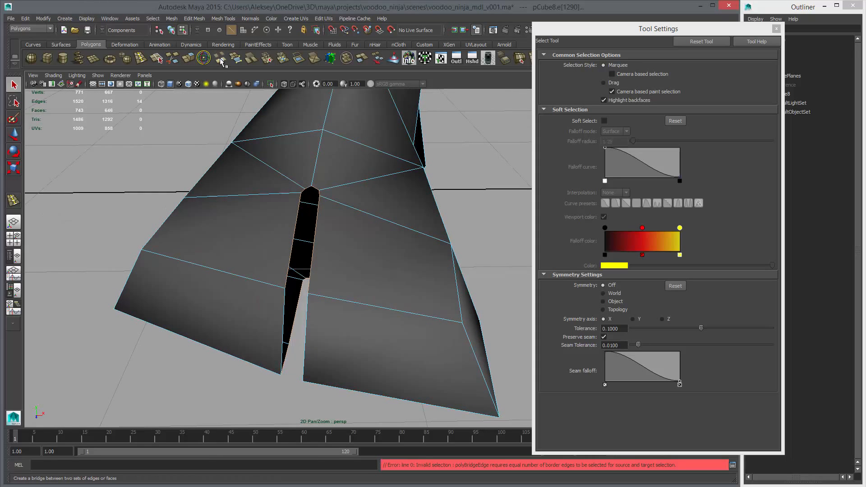
left_click_drag(345, 251, 385, 230, "alt")
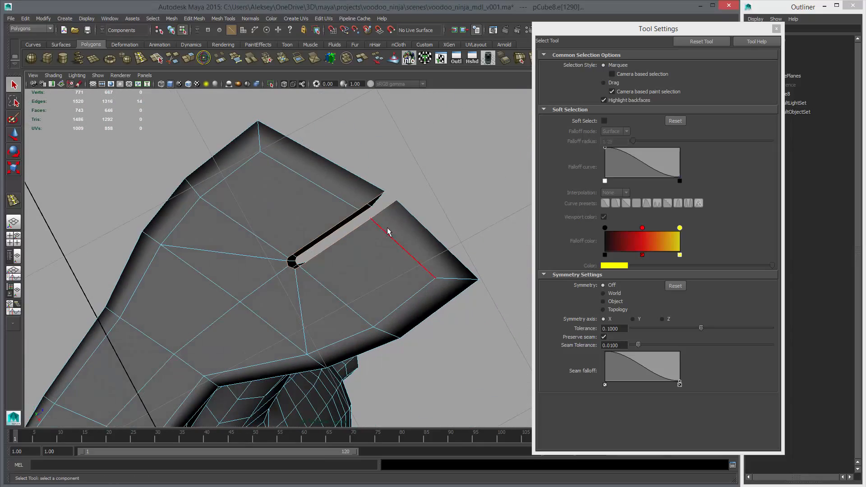
left_click_drag(318, 295, 336, 257, "alt")
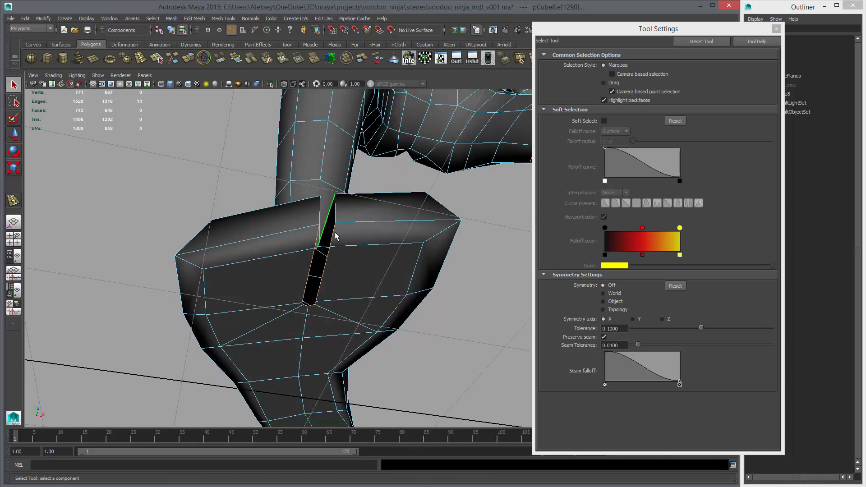
Multi-Cut a diagonal edge from the slit-side front corner of one toe to the inner edge line on the sole.
left_click_drag(348, 247, 354, 209, "alt")
key("w")
left_click(173, 59)
key("ctrl+z")
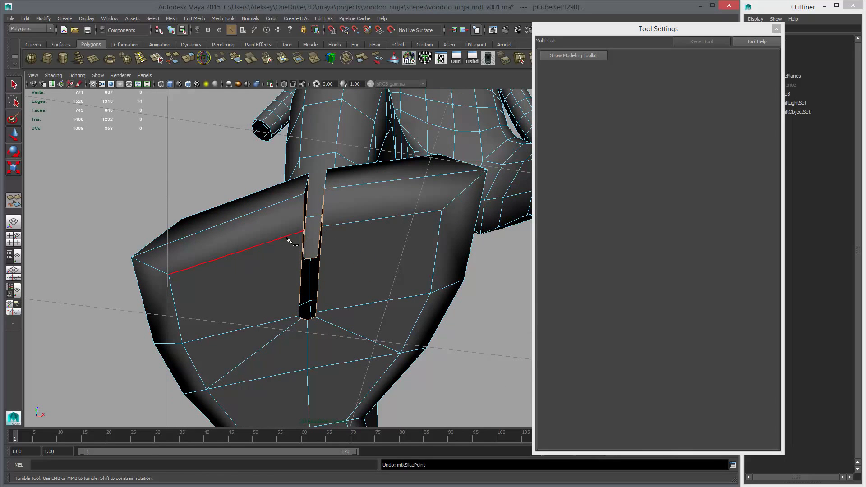
left_click_drag(332, 214, 376, 208, "alt")
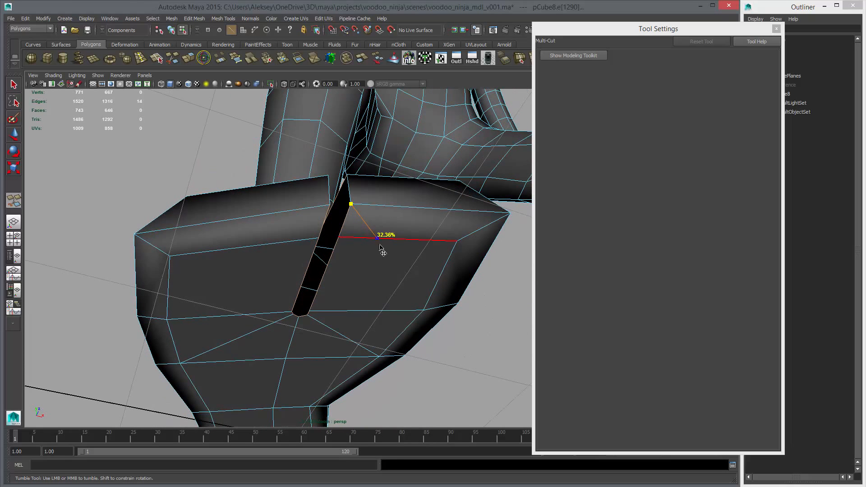
left_click(378, 239)
left_click_drag(378, 239, 387, 280, "alt")
left_click(363, 192)
Multi-Cut an edge path on the sole from the other toe's slit corner, around the slit's end, to the first diagonal cut.
left_click_drag(303, 276, 293, 253, "alt")
right_click_drag(294, 253, 235, 267, "alt")
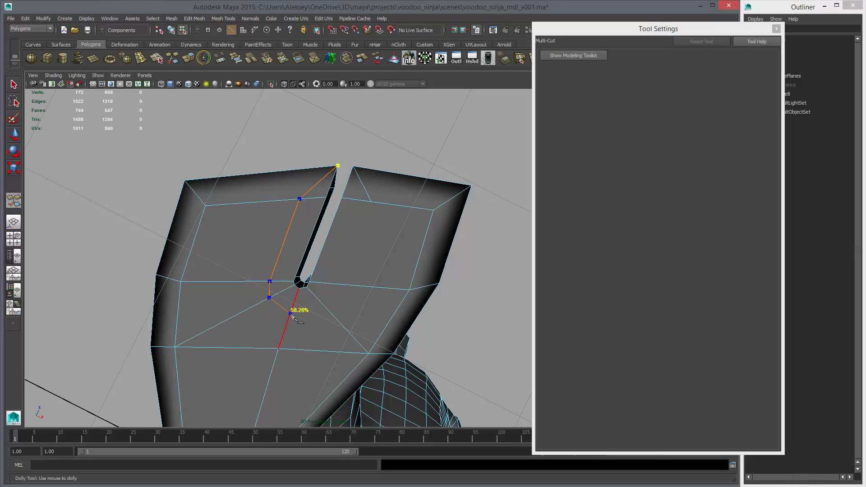
left_click(342, 284)
right_click(387, 221)
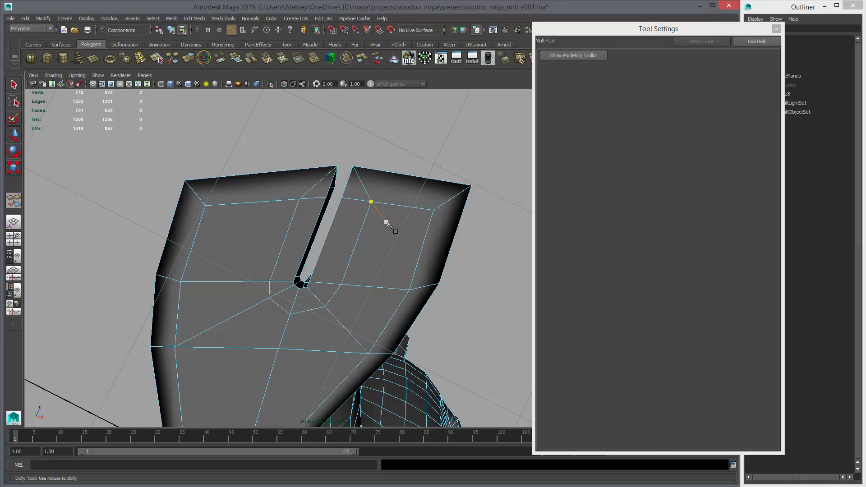
Delete the short leftover edges between the new cut and the slit on both toes of the sole, and check the smoothed shape.
key("w")
left_click_drag(360, 227, 349, 204, "alt")
key("q")
right_click(350, 203)
left_click(353, 206)
key("Delete")
left_click_drag(315, 209, 338, 203, "alt")
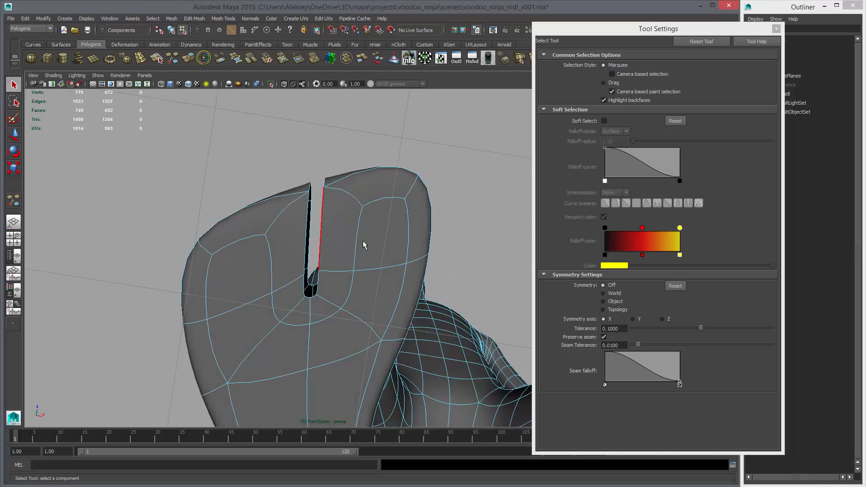
left_click_drag(352, 249, 324, 247, "alt")
Bridge the border edges on the upper and lower sides of the slit to close the toes' inner walls, and preview the foot smoothed.
key("1")
right_click_drag(324, 248, 325, 224)
double_click(287, 224)
mouse_move(289, 226)
left_mouse_down("alt")
mouse_move(333, 267)
mouse_move(294, 269)
mouse_move(275, 258)
mouse_move(295, 277)
left_mouse_up("alt")
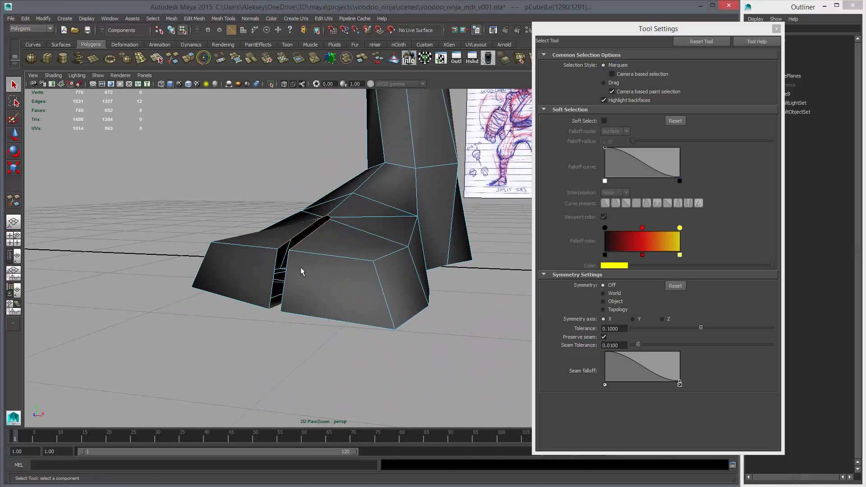
left_click(218, 60)
left_click_drag(289, 239, 296, 302, "alt")
key("3")
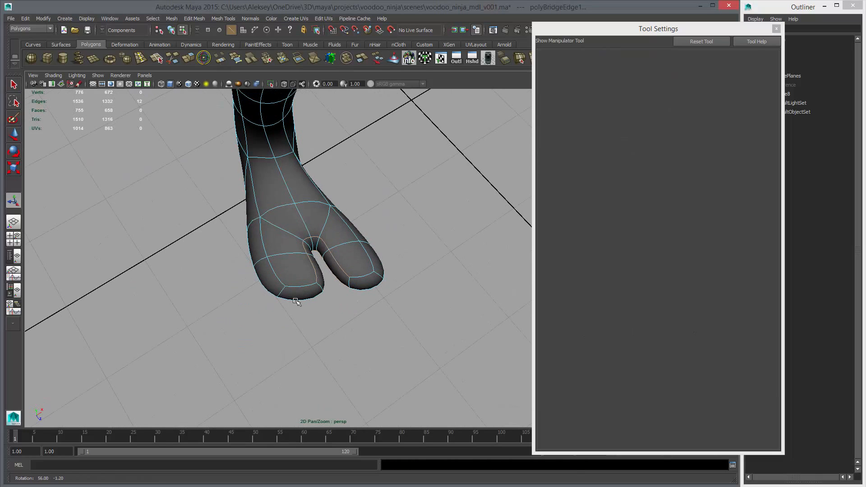
Close the tool settings and return the mesh to object mode.
left_click(777, 29)
left_click_drag(445, 251, 381, 230, "alt")
key("w")
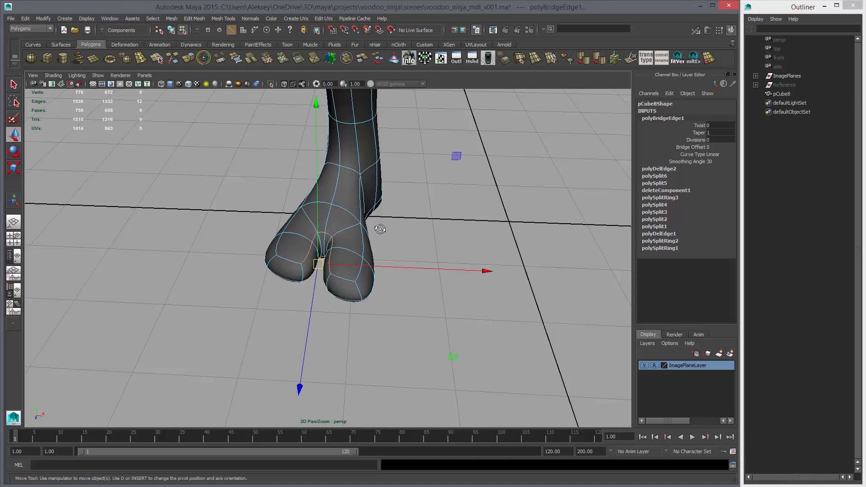
key("F8")
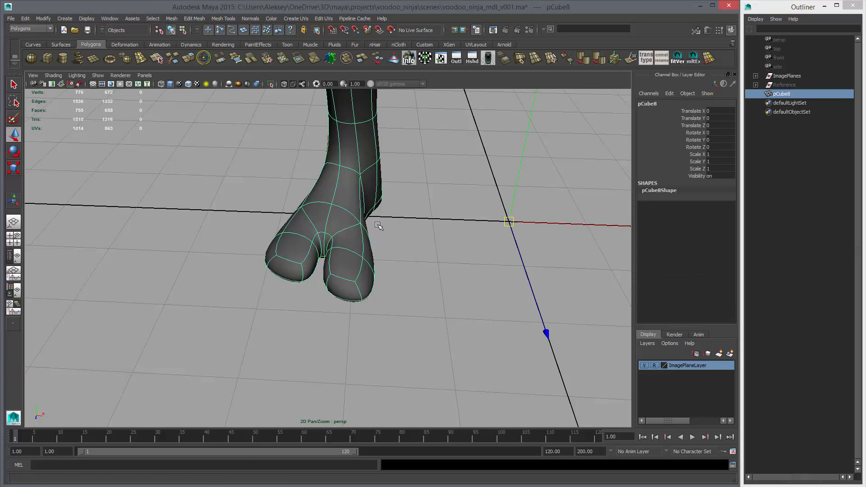
left_click(379, 226)
Examine the split toes from several angles, comparing the low-poly cage with the smooth preview.
left_click_drag(406, 277, 380, 302, "alt")
right_click_drag(380, 301, 406, 312, "alt")
left_click(350, 250)
key("1")
left_click_drag(368, 260, 375, 240, "alt")
key("3")
right_click_drag(374, 240, 376, 255, "alt")
key("1")
left_click_drag(376, 255, 346, 272, "alt")
key("3")
In the top view, switch to vertex editing and move the outer toe's slit-side middle vertices towards the big toe.
key("space")
key("space")
right_click_drag(305, 232, 465, 289, "alt")
key("1")
right_click_drag(371, 238, 349, 239)
key("3")
left_click_drag(323, 195, 364, 245)
key("1")
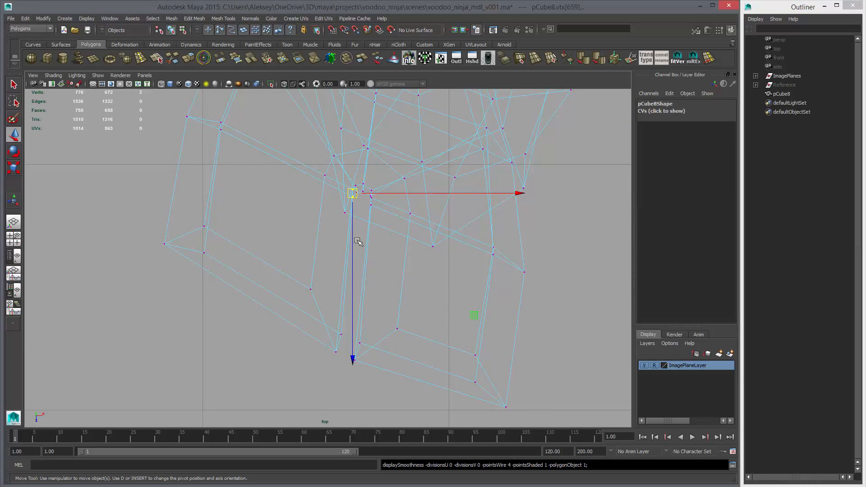
left_click_drag(386, 199, 387, 209, "shift")
key("3")
left_click_drag(325, 195, 368, 242)
middle_click_drag(367, 243, 377, 252)
Move the big toe's slit-side middle vertices towards the outer toe, and nudge the outer toe's facing vertices to match.
left_click_drag(368, 213, 397, 248)
middle_click_drag(397, 248, 390, 249)
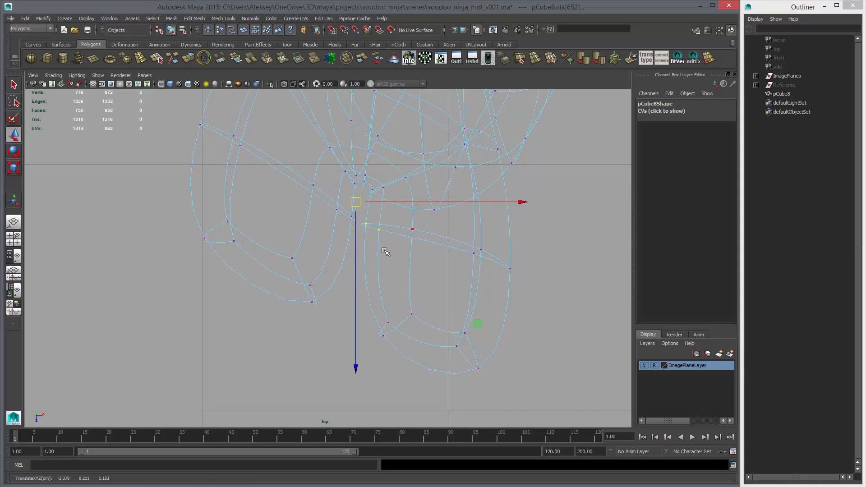
left_click_drag(328, 192, 360, 236)
middle_click_drag(360, 236, 361, 239)
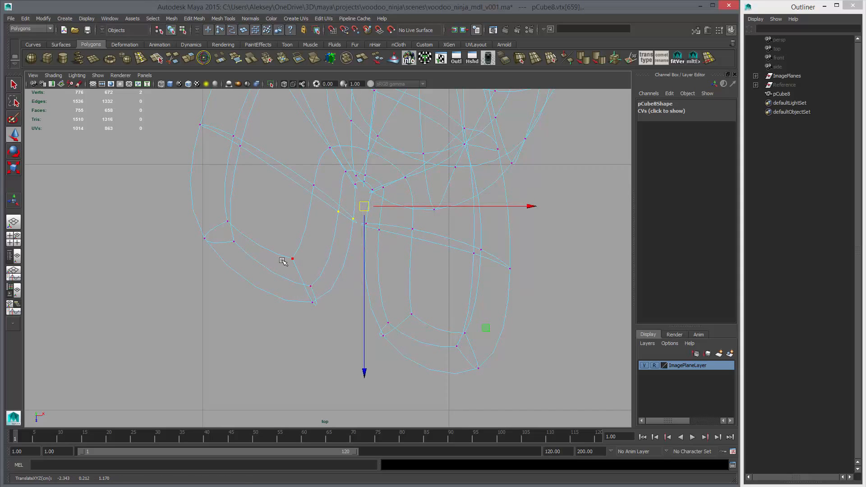
Move the slit-side front vertices of both toes closer together, adjust the big toe's far front corner, and display the mesh shaded.
left_click_drag(320, 318, 323, 320)
middle_click_drag(329, 305, 346, 318)
left_click_drag(352, 290, 425, 349)
middle_click_drag(425, 348, 390, 341)
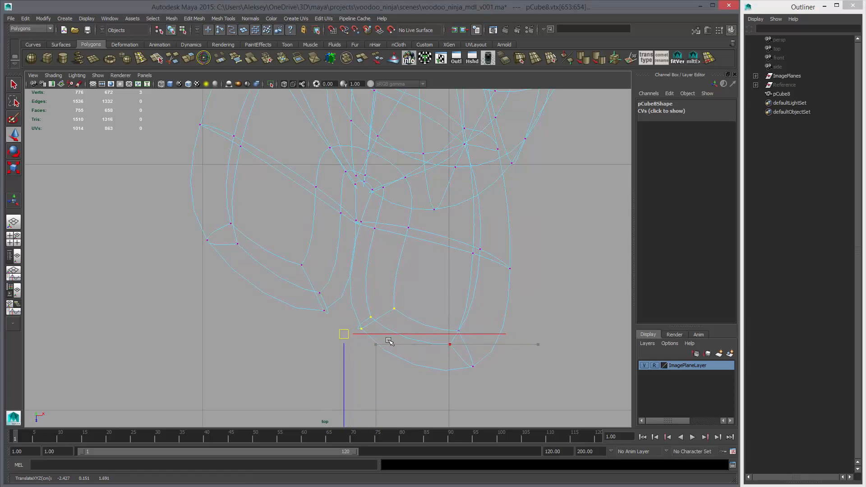
left_click_drag(426, 312, 510, 378)
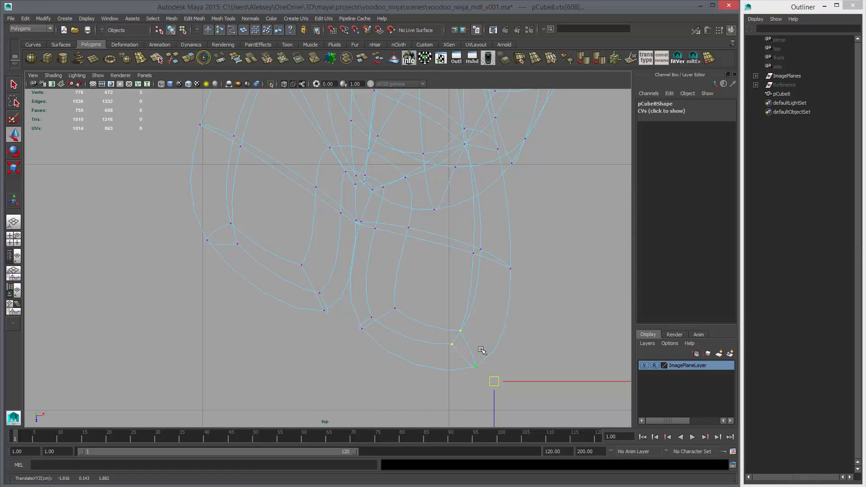
key("5")
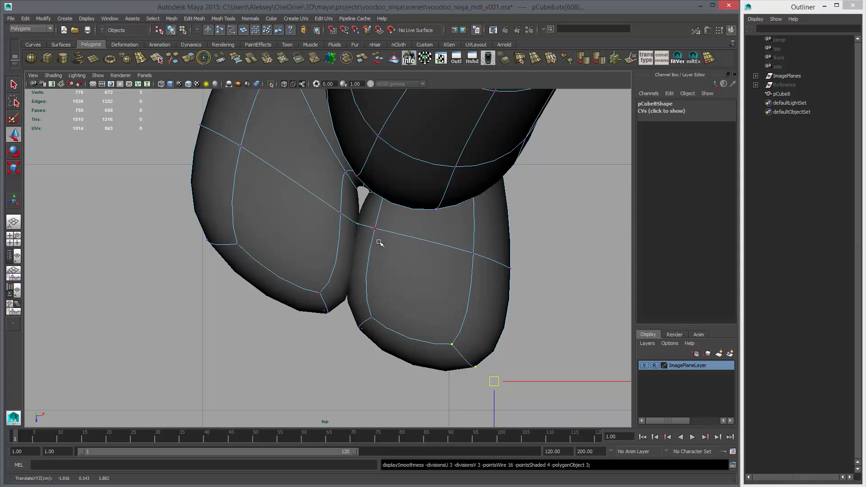
In the top wireframe view, move both toes' vertices at the slit's inner end closer together and display the low-poly cage.
key("4")
scroll(379, 242, "up", 5)
left_click_drag(350, 230, 360, 244)
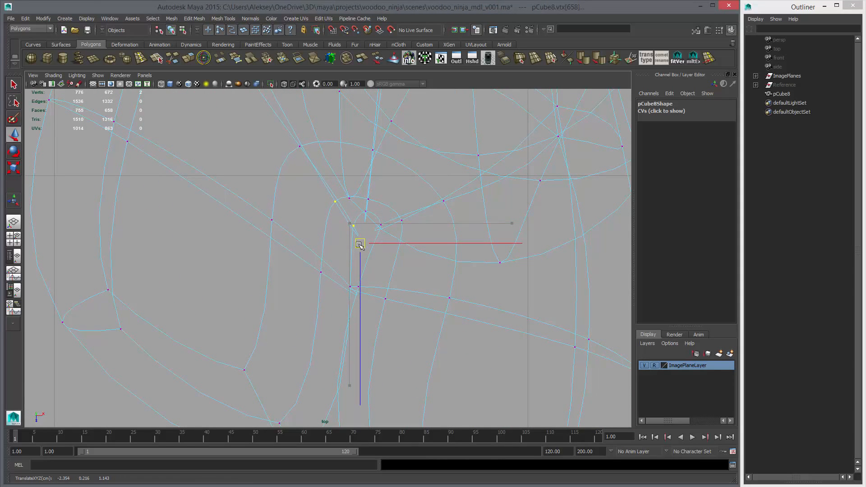
left_click_drag(371, 208, 422, 252)
middle_click_drag(422, 252, 400, 260)
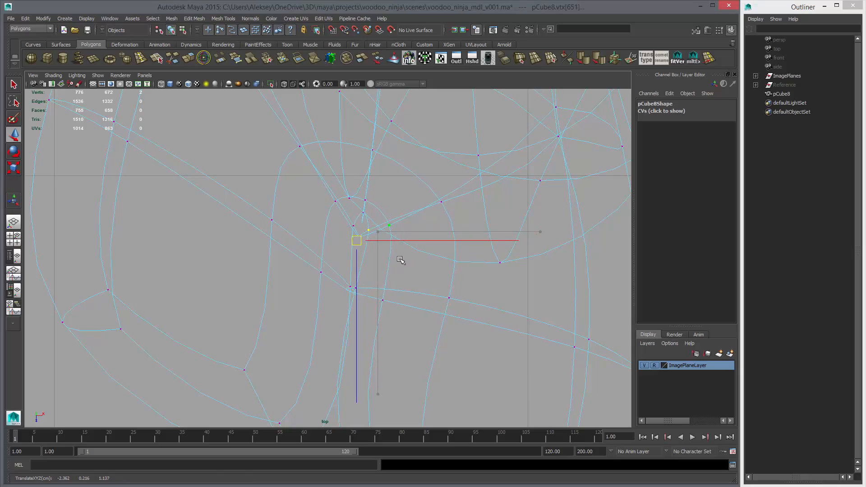
key("1")
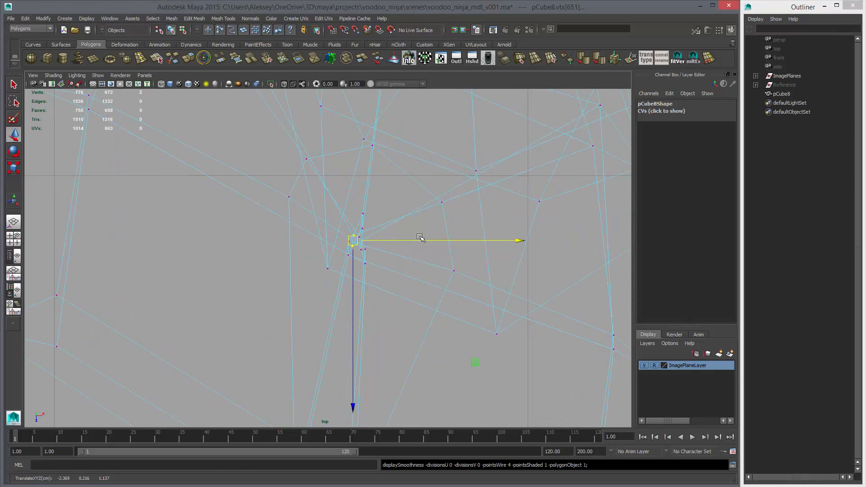
Examine the split toes in the perspective view, leaving component editing and comparing the smooth preview with the low-poly mesh.
key("space")
key("space")
left_click_drag(396, 255, 428, 303, "alt")
left_click_drag(334, 247, 302, 310, "alt")
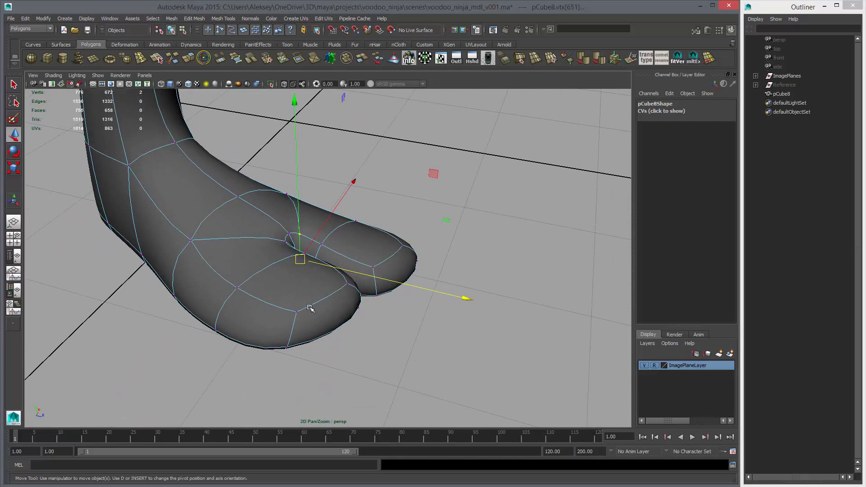
key("F8")
left_click(490, 313)
left_click(362, 278)
key("1")
right_click_drag(526, 304, 348, 254, "alt")
left_click_drag(382, 311, 326, 271, "alt")
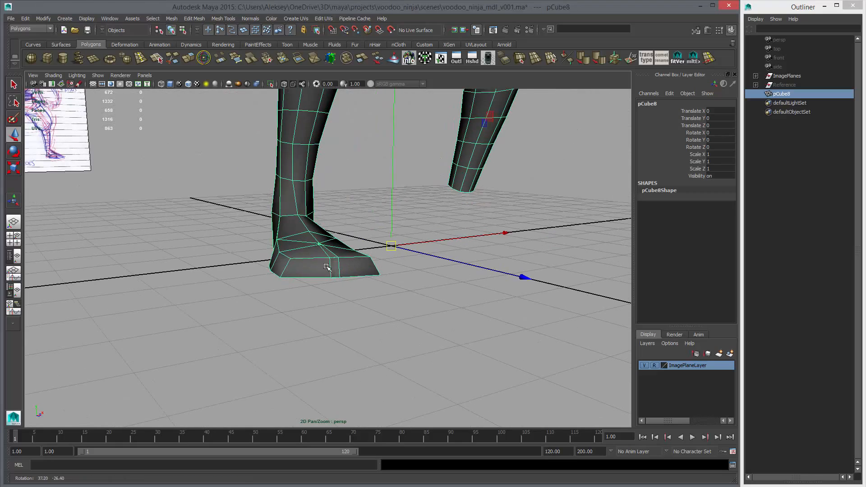
left_click(128, 59)
left_click(408, 234)
left_click_drag(408, 234, 272, 236, "alt")
left_click(369, 269)
key("ctrl+z")
key("ctrl+z")
key("ctrl+z")
Switch to vertex editing and inspect the vertex at the slit's inner end up close and from several angles.
key("3")
key("1")
right_click_drag(333, 244, 367, 258, "alt")
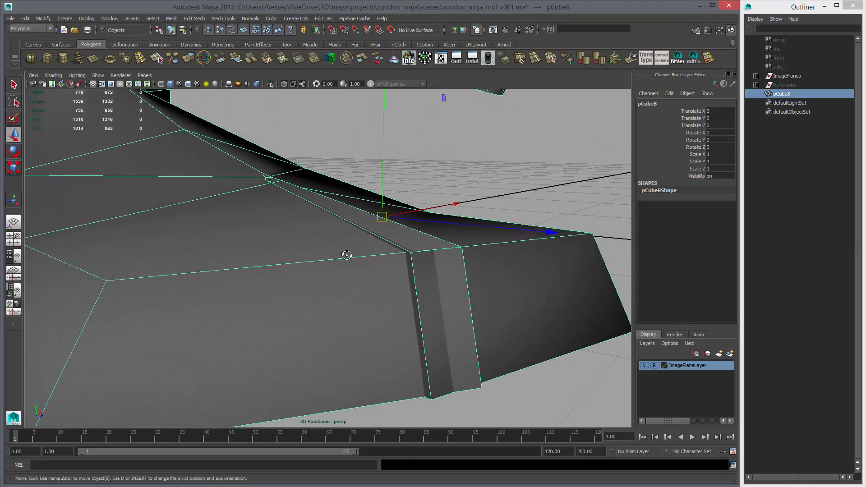
left_click_drag(368, 258, 343, 288, "alt")
right_click_drag(275, 165, 244, 158)
left_click(272, 165)
mouse_move(366, 240)
left_mouse_down("alt")
mouse_move(353, 261)
mouse_move(356, 244)
left_mouse_up("alt")
key("space")
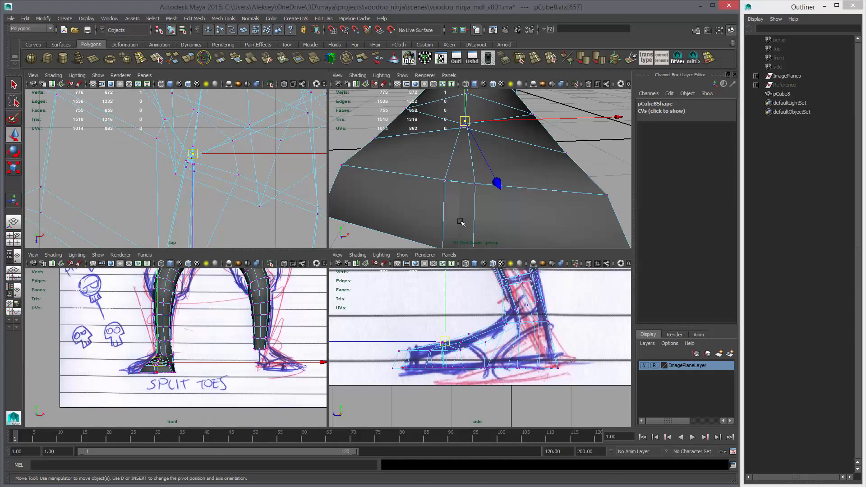
key("space")
right_click_drag(435, 228, 443, 249, "alt")
left_click_drag(442, 250, 272, 240, "alt")
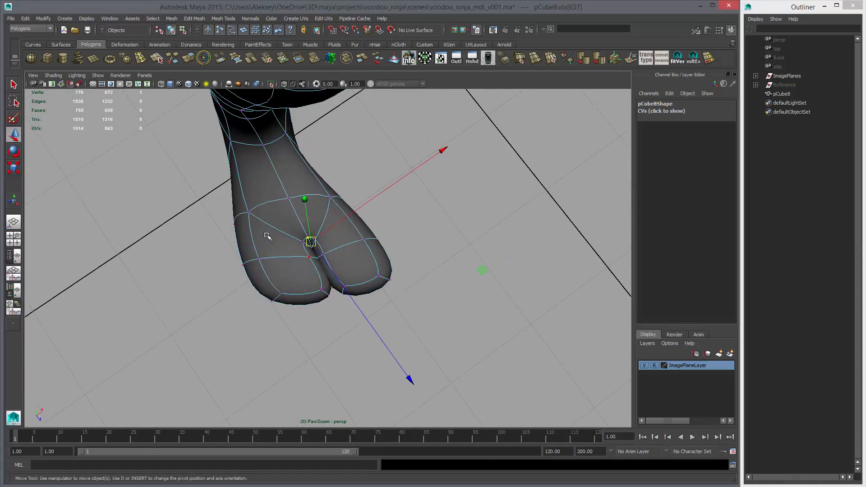
In the top view, select the vertices around the slit's inner end and shift them sideways, displaying the smooth preview.
key("space")
key("space")
scroll(379, 277, "down", 3)
scroll(366, 267, "up", 4)
right_click_drag(380, 263, 352, 262)
mouse_move(350, 266)
left_mouse_down()
mouse_move(342, 243)
mouse_move(357, 266)
left_mouse_up()
key("3")
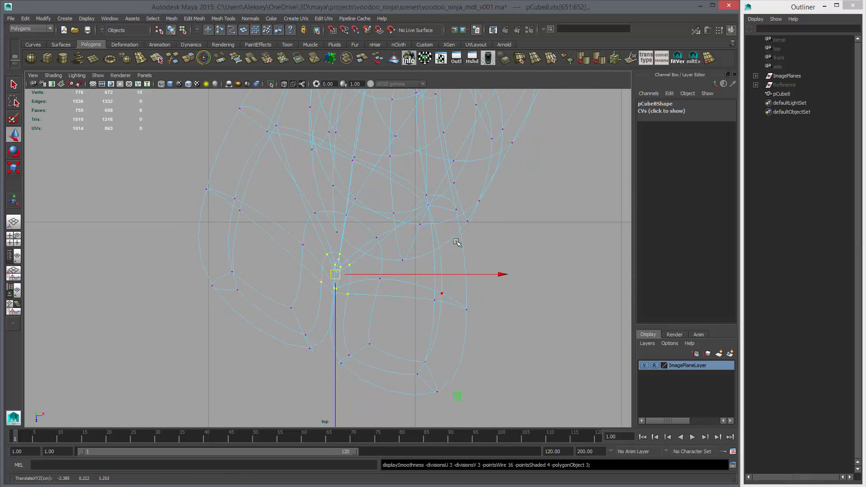
In the side view, adjust the height of the upper vertices at the slit's inner end and restore the smooth preview.
key("space")
key("space")
left_click_drag(395, 260, 463, 203, "alt")
key("space")
key("space")
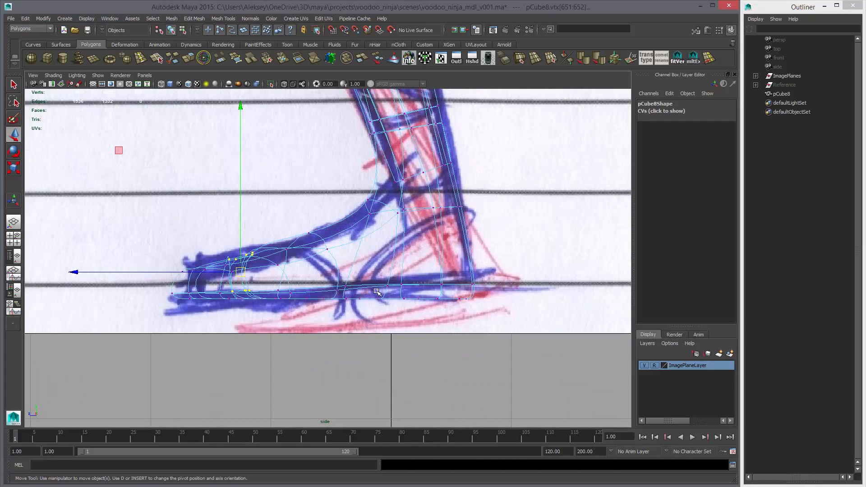
key("1")
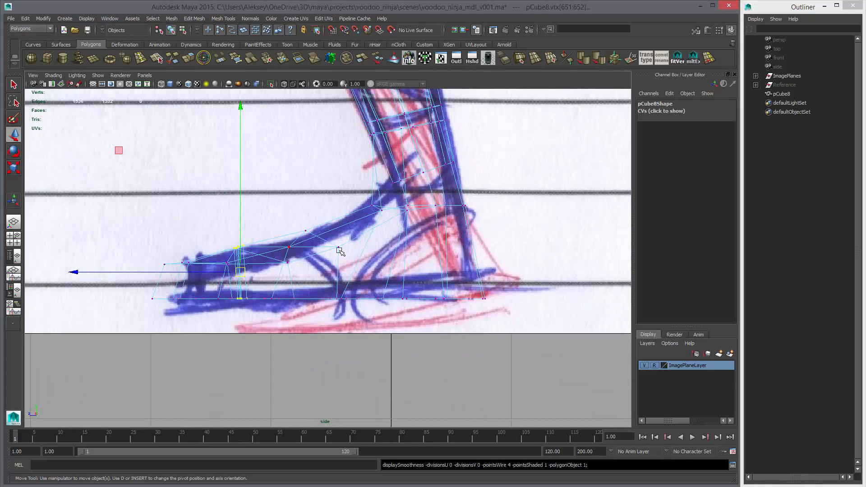
left_click_drag(252, 250, 240, 219)
key("3")
In the perspective view, switch to edge editing and adjust the height of the short edge at the slit's inner end.
key("space")
key("space")
left_click_drag(412, 244, 326, 256, "alt")
right_click(349, 259)
right_click_drag(349, 258, 349, 280)
left_click(350, 259)
left_click_drag(350, 259, 289, 266, "alt")
right_click_drag(352, 280, 409, 290, "alt")
left_click_drag(324, 229, 360, 214)
left_click(360, 217)
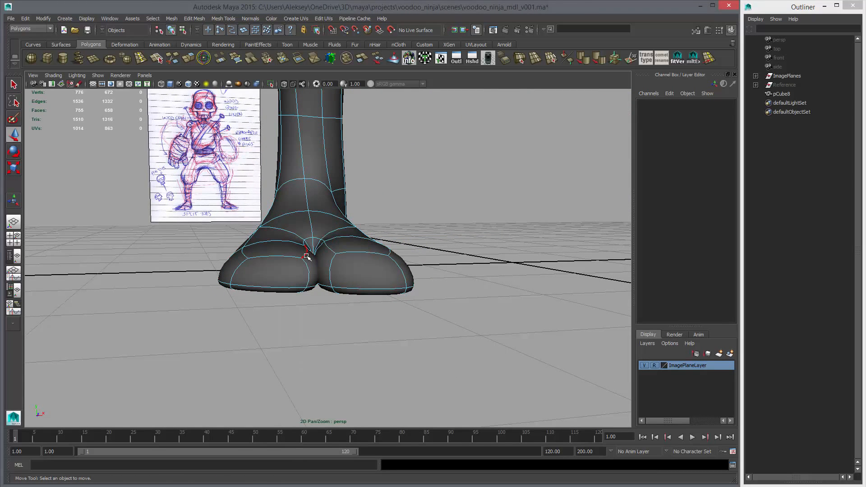
left_click(315, 241)
middle_click_drag(323, 216, 325, 212)
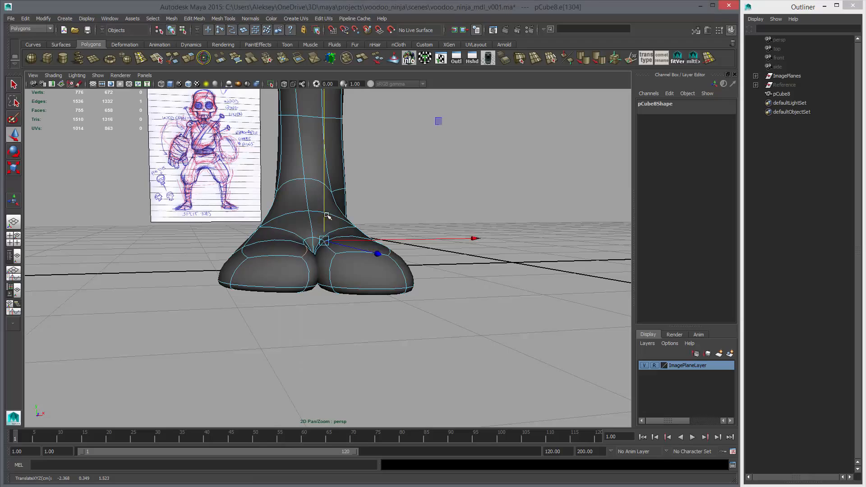
Deselect the mesh and examine the smooth foot and its toe split from several angles and distances.
left_click_drag(325, 213, 382, 274, "alt")
key("F8")
key("F8")
left_click(460, 286)
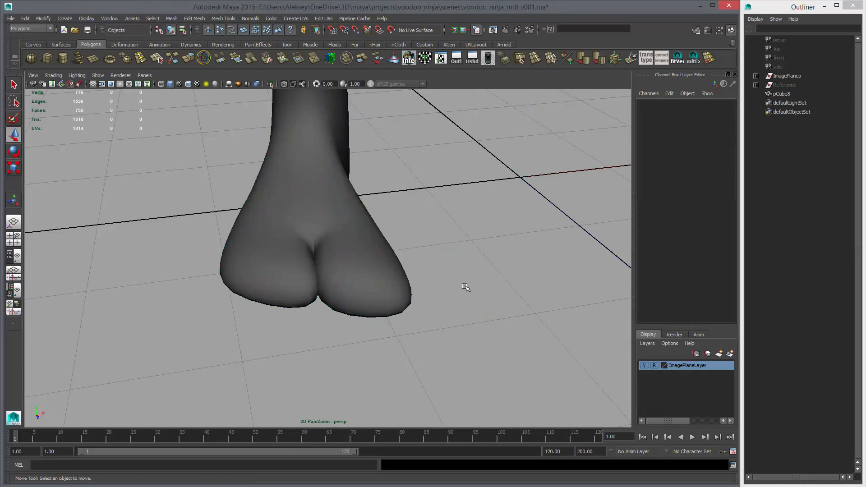
right_click_drag(490, 283, 288, 235, "alt")
left_click_drag(288, 235, 356, 255, "alt")
right_click_drag(357, 255, 291, 256, "alt")
left_click_drag(291, 256, 501, 308, "alt")
right_click_drag(501, 307, 582, 312, "alt")
left_click_drag(451, 314, 406, 271, "alt")
Switch to vertex editing and adjust the height of the slit's inner-end vertex and the instep vertex behind it.
left_click(345, 248)
right_click_drag(345, 247, 410, 265, "alt")
key("1")
right_click_drag(321, 203, 284, 202)
left_click(316, 226)
left_click_drag(397, 248, 329, 225, "alt")
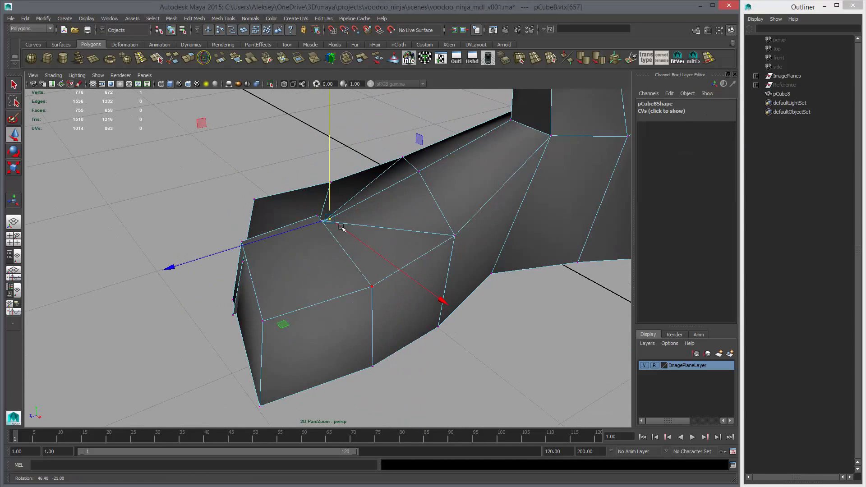
key("3")
left_click_drag(395, 236, 335, 193, "alt")
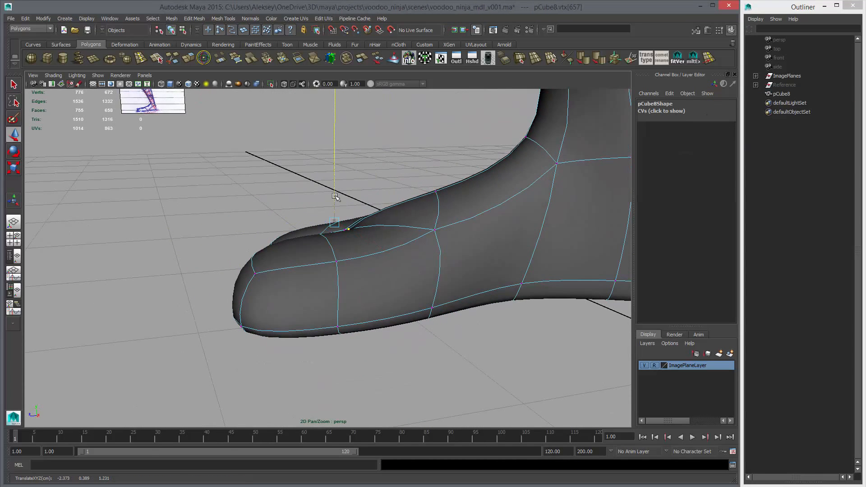
left_click_drag(337, 223, 432, 227, "alt")
left_click_drag(294, 193, 209, 162, "alt")
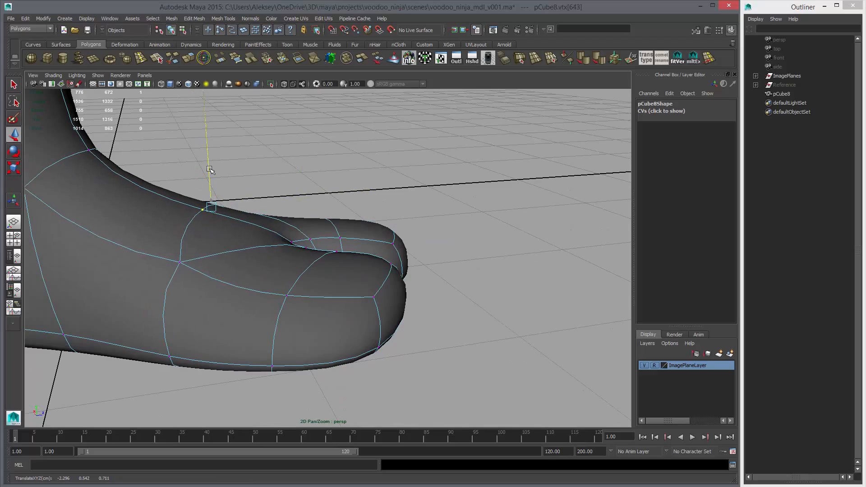
Leave vertex editing, deselect the mesh, and examine the foot's smooth silhouette from above, the front and the side.
left_click_drag(307, 219, 358, 232, "alt")
key("F8")
key("F8")
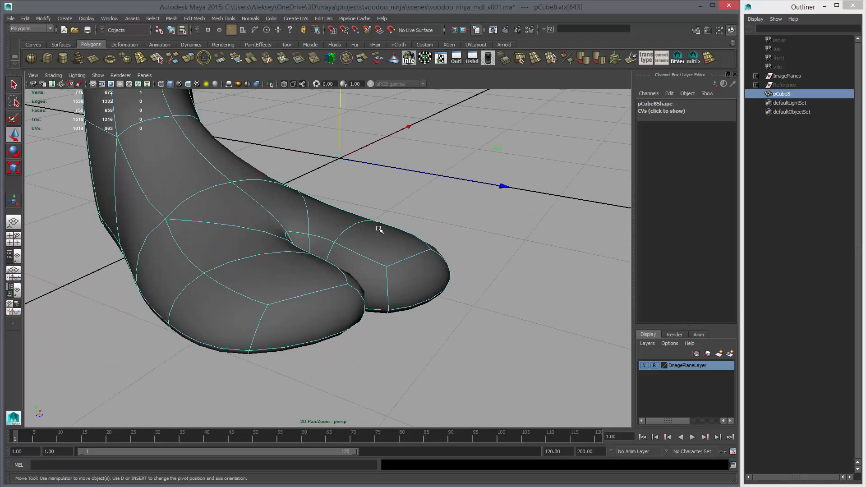
left_click(502, 268)
right_click_drag(503, 268, 371, 240, "alt")
mouse_move(372, 240)
left_mouse_down("alt")
mouse_move(217, 236)
mouse_move(360, 269)
mouse_move(385, 288)
mouse_move(379, 260)
mouse_move(231, 248)
mouse_move(387, 212)
mouse_move(325, 235)
mouse_move(421, 272)
mouse_move(534, 276)
mouse_move(373, 300)
mouse_move(296, 271)
mouse_move(365, 260)
mouse_move(464, 329)
mouse_move(426, 294)
mouse_move(412, 303)
mouse_move(368, 275)
left_mouse_up("alt")
middle_click_drag(368, 275, 364, 285, "alt")
left_click_drag(303, 276, 313, 271, "alt")
right_click_drag(313, 271, 496, 225, "alt")
middle_click_drag(253, 282, 326, 243, "alt")
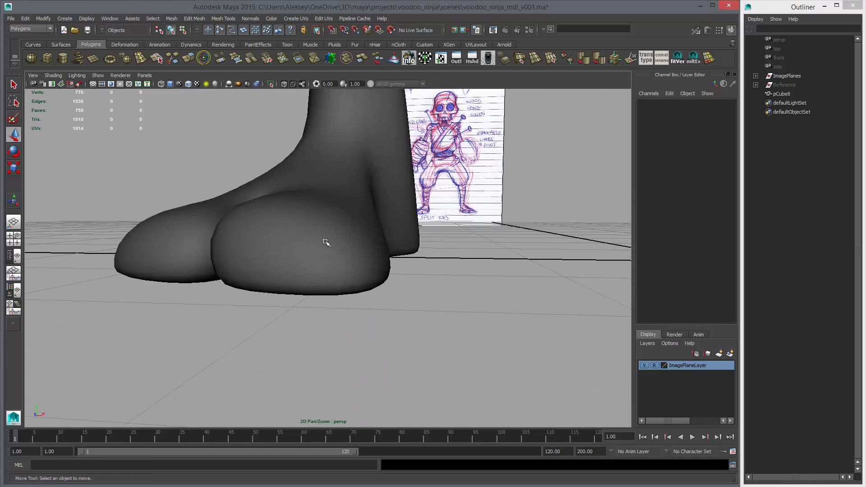
In the side view, adjust the heights of the upper mid-toe and toe-tip vertices against the sketch, and display the mesh shaded.
left_click(325, 242)
key("1")
right_click_drag(308, 217, 277, 217)
key("space")
key("space")
right_click_drag(365, 318, 381, 311, "alt")
key("3")
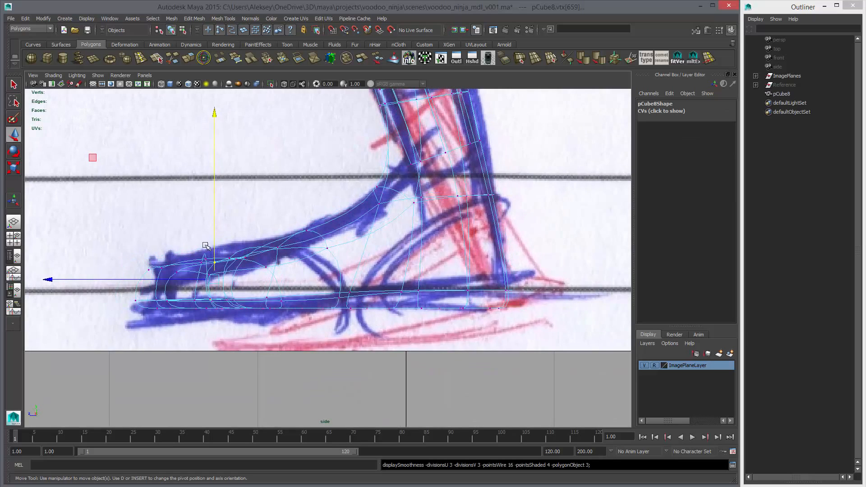
left_click_drag(213, 260, 215, 262)
left_click_drag(217, 229, 216, 233)
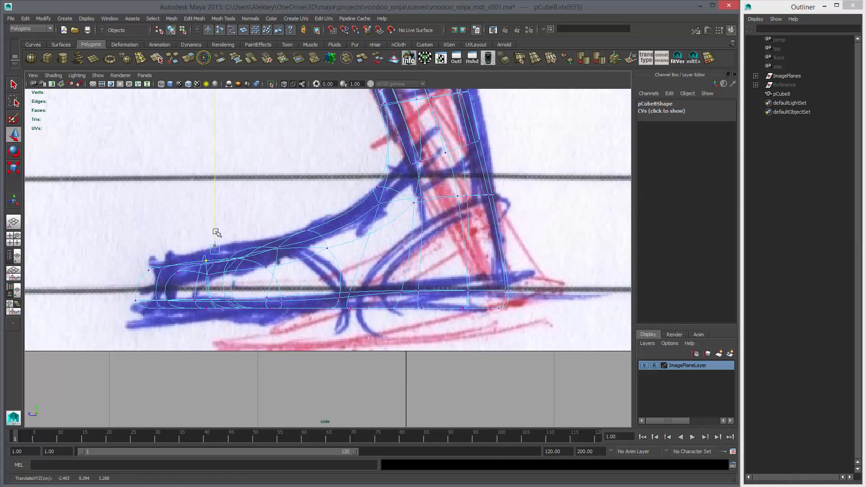
left_click_drag(192, 274, 193, 275)
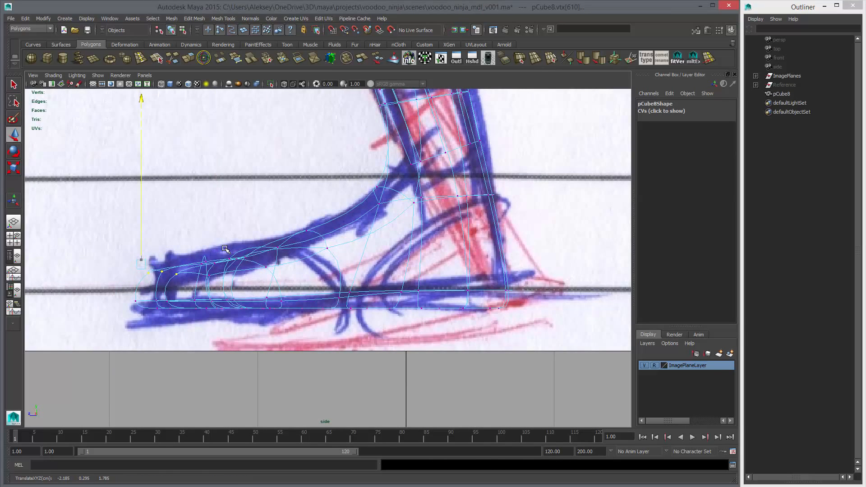
key("5")
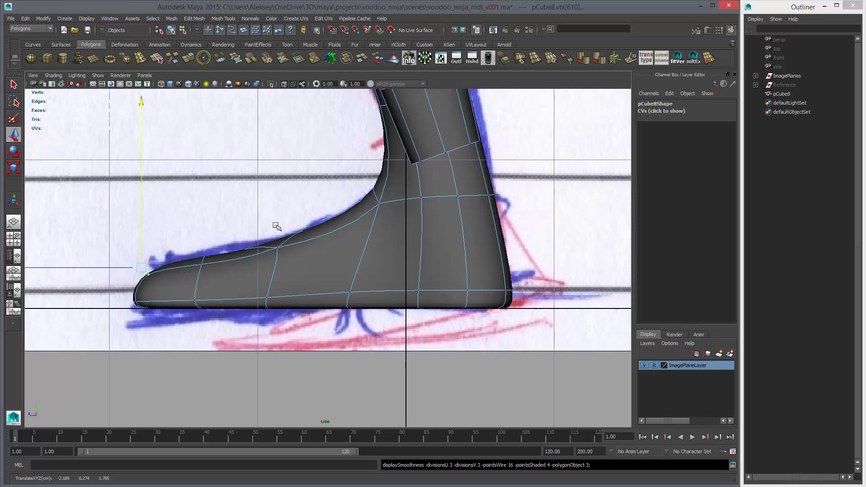
Leave vertex editing and examine the finished foot and the whole body in the perspective view.
key("space")
key("space")
left_click_drag(339, 209, 383, 288, "alt")
key("F8")
key("F8")
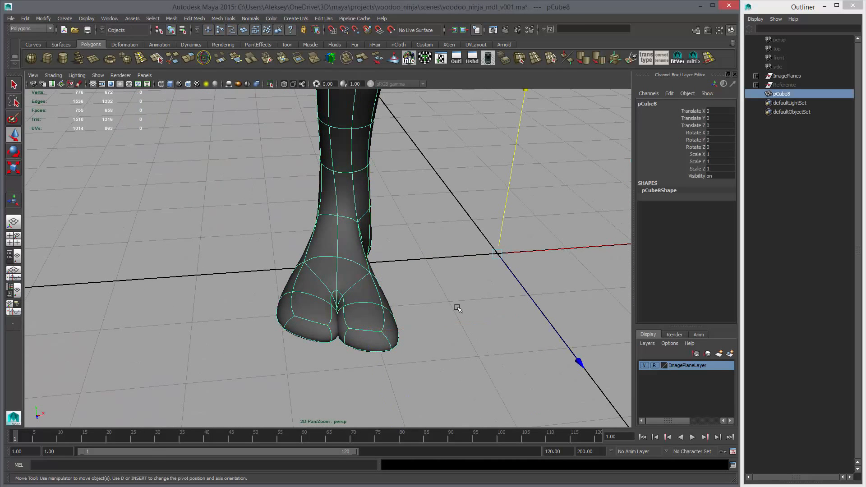
left_click(474, 312)
right_click_drag(491, 313, 334, 289, "alt")
left_click_drag(334, 289, 325, 300, "alt")
right_click_drag(325, 299, 302, 289, "alt")
left_click_drag(302, 289, 387, 258, "alt")
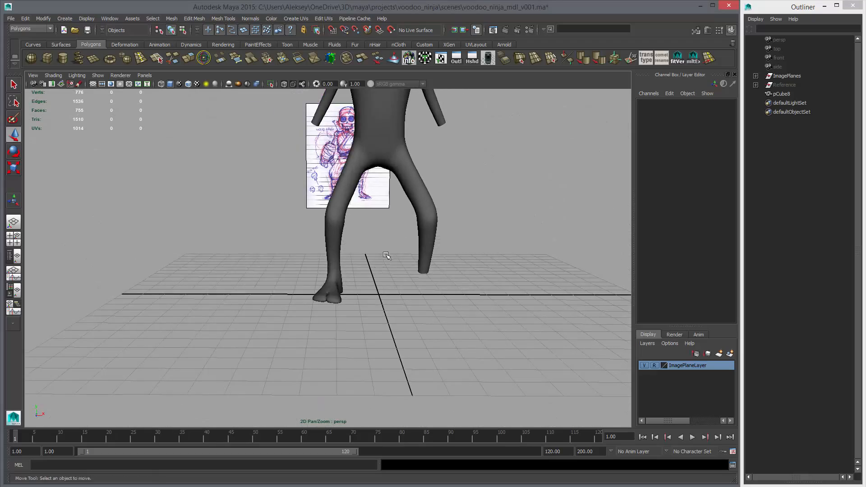
middle_click_drag(386, 258, 362, 315, "alt")
left_click_drag(362, 316, 383, 280, "alt")
left_click(367, 263)
right_click_drag(384, 280, 361, 286, "alt")
left_click_drag(361, 286, 413, 269, "alt")
In the front view, switch to face editing and delete the half of the body whose leg has no foot.
key("space")
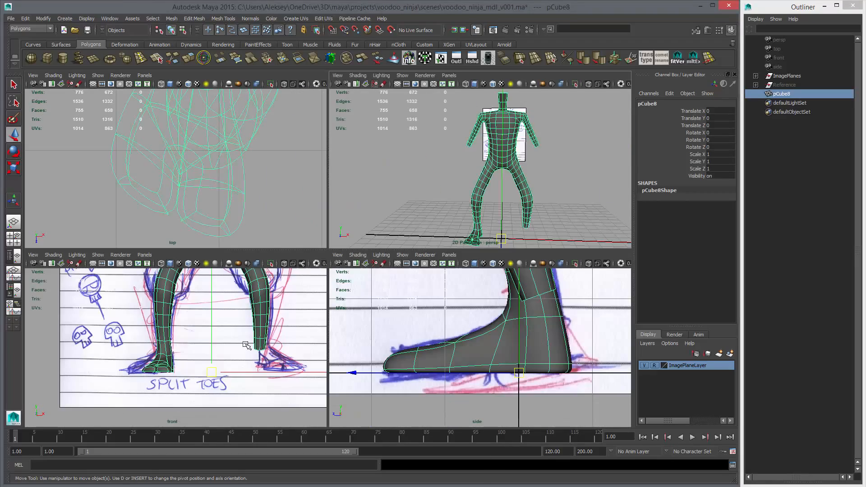
key("space")
right_click_drag(419, 292, 368, 288, "alt")
middle_click_drag(368, 287, 344, 332, "alt")
right_click_drag(344, 333, 368, 325, "alt")
right_click_drag(351, 151, 351, 174)
scroll(352, 173, "down", 1)
middle_click_drag(351, 173, 353, 223, "alt")
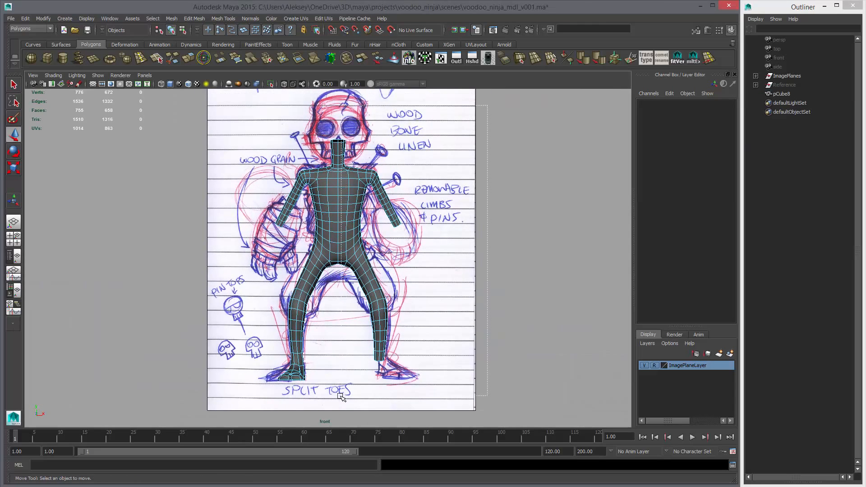
left_click_drag(488, 105, 342, 397)
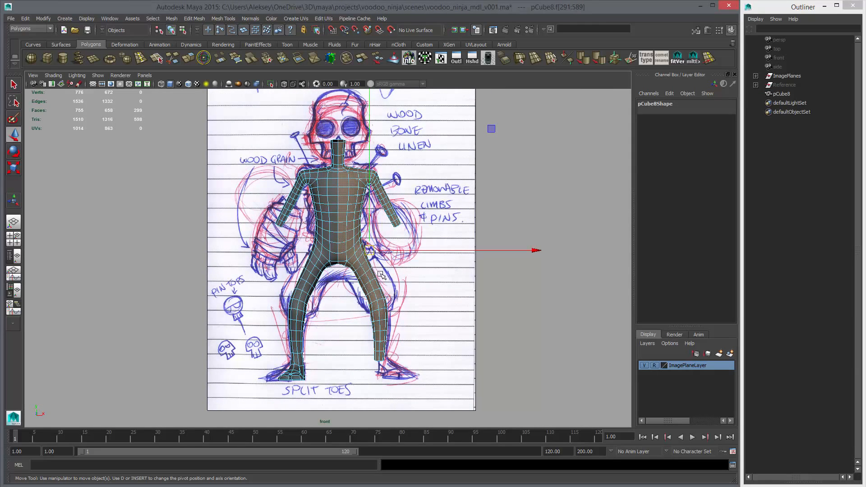
key("Delete")
Return to object mode and mirror the remaining half with Mirror Geometry, showing the whole body in perspective.
key("F8")
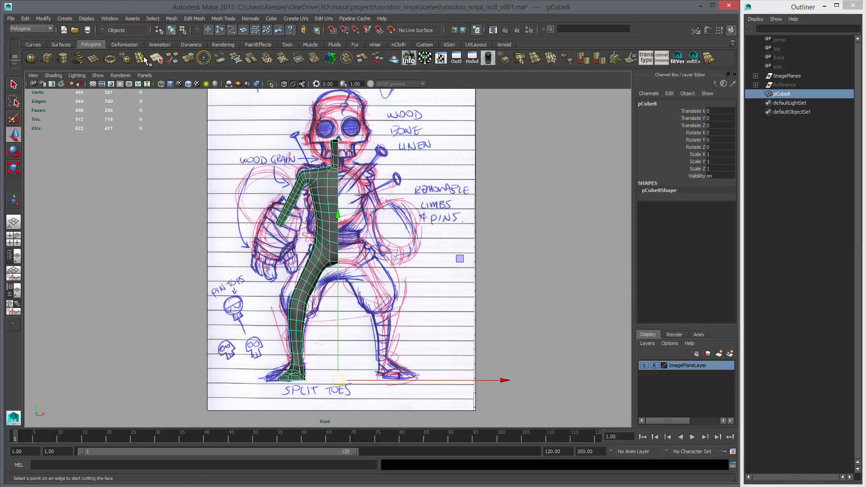
left_click(172, 18)
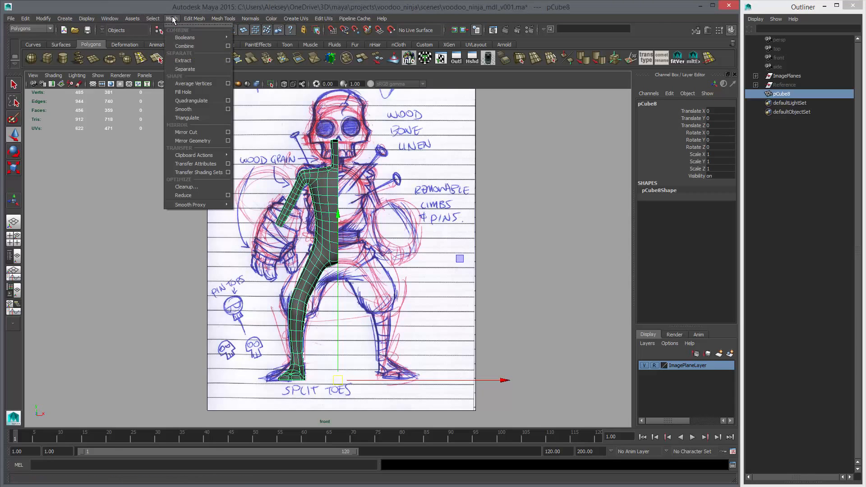
left_click(197, 141)
key("space")
key("space")
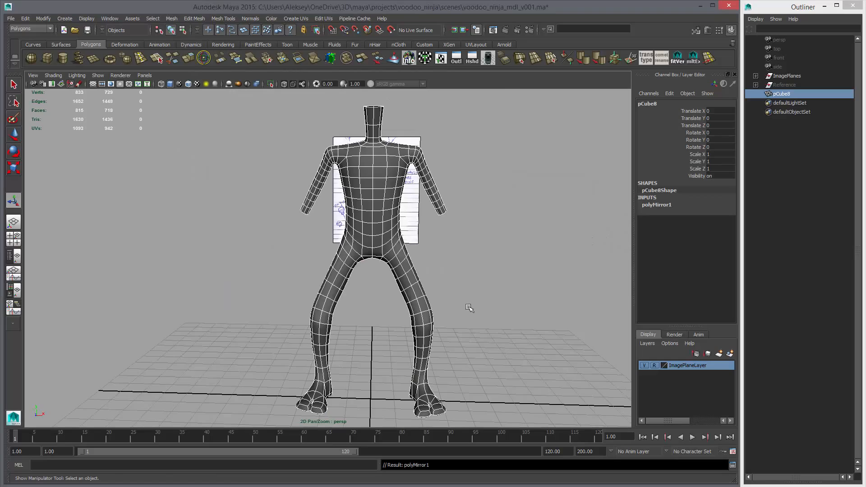
Examine the mirrored foot up close in smooth, wireframe and low-poly shaded display.
left_click_drag(471, 303, 431, 315, "alt")
middle_click_drag(431, 357, 427, 296, "alt")
right_click_drag(325, 289, 493, 348, "alt")
middle_click_drag(362, 348, 391, 297, "alt")
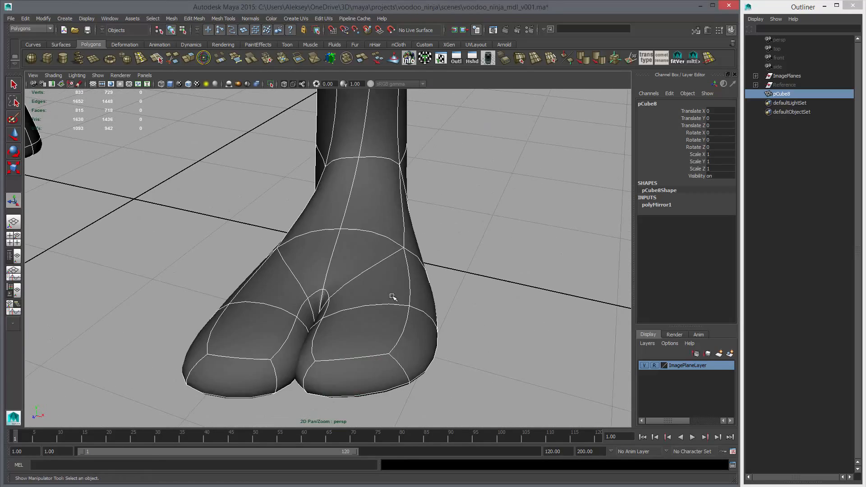
key("4")
left_click_drag(393, 312, 399, 308, "alt")
key("1")
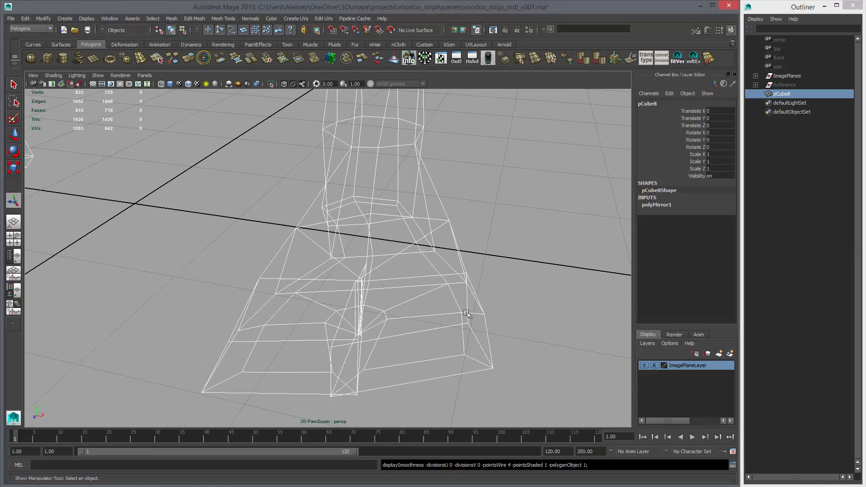
key("5")
right_click_drag(482, 315, 345, 292, "alt")
key("3")
Frame the mirrored body and examine its overall proportions with both feet in place.
left_click(425, 292)
left_click_drag(426, 292, 447, 270, "alt")
right_click_drag(446, 271, 236, 251, "alt")
mouse_move(235, 251)
left_mouse_down("alt")
mouse_move(276, 309)
mouse_move(208, 296)
mouse_move(406, 294)
mouse_move(400, 321)
mouse_move(284, 307)
mouse_move(325, 284)
mouse_move(294, 248)
mouse_move(261, 249)
mouse_move(414, 250)
left_mouse_up("alt")
left_click(414, 250)
key("f")
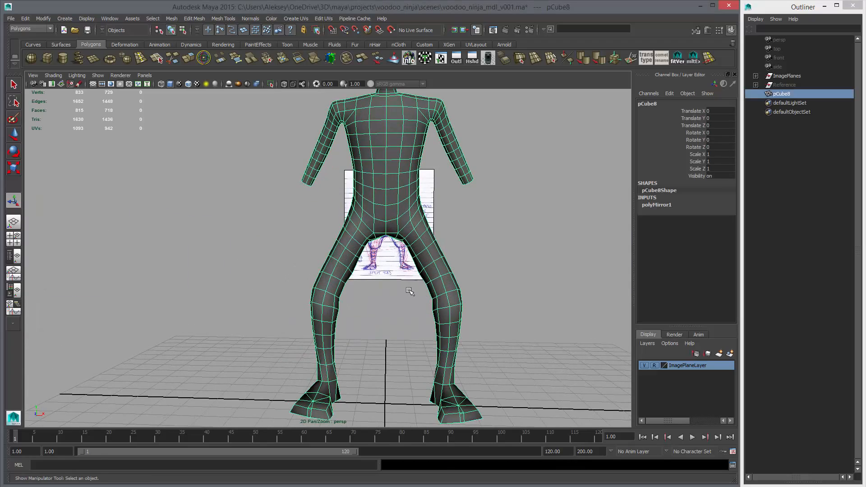
left_click_drag(413, 291, 388, 300, "alt")
scroll(388, 300, "down", 3)
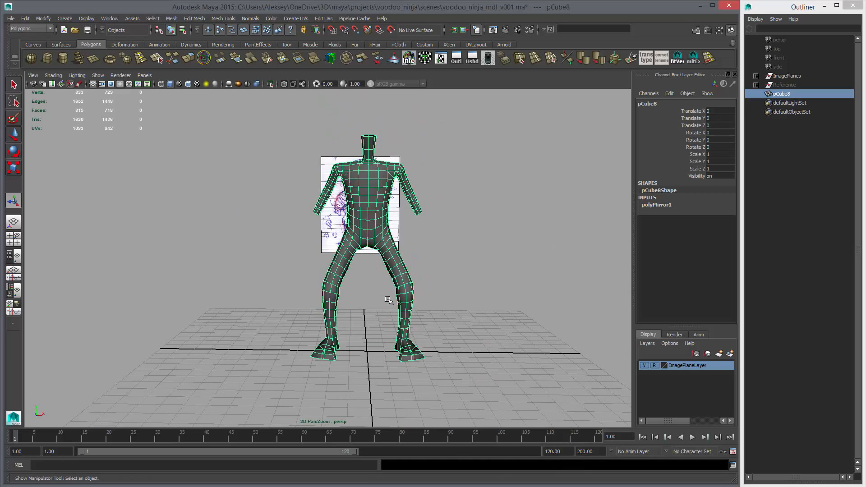
Duplicate the body mesh, hide the original, and set the duplicate's Translate X to 0.
key("ctrl+d")
key("w")
left_click_drag(535, 353, 683, 356)
left_click(387, 254)
key("ctrl+h")
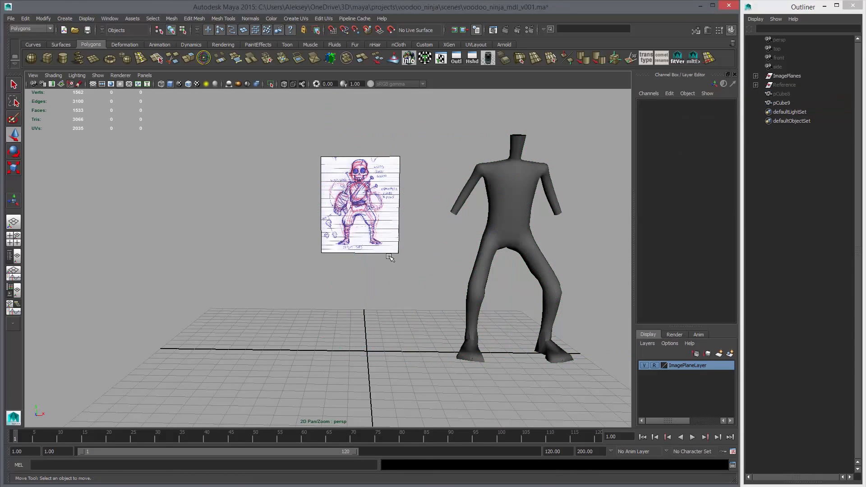
left_click(524, 221)
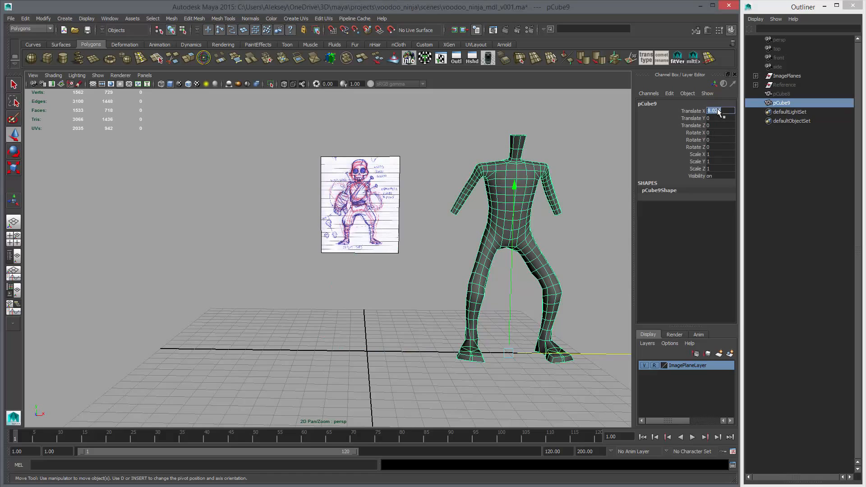
type("0")
key("Return")
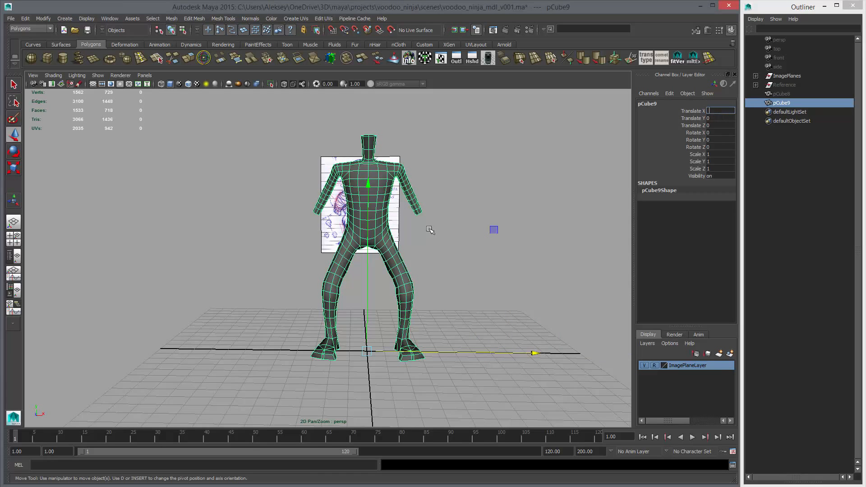
In the front wireframe view, switch to face editing and delete both lower legs of the duplicate below the knees.
middle_click_drag(434, 344, 394, 299, "alt")
key("space")
key("space")
right_click_drag(406, 346, 456, 343, "alt")
middle_click_drag(389, 290, 365, 230, "alt")
left_click(644, 365)
left_click(644, 366)
key("4")
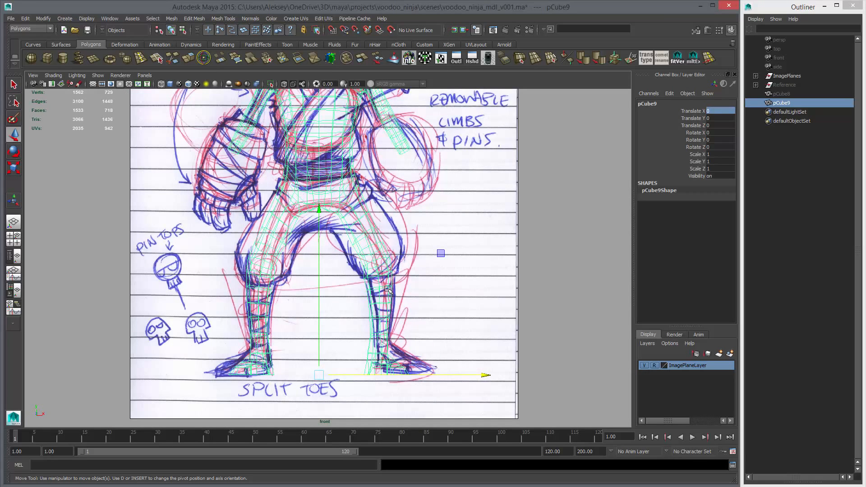
middle_click_drag(388, 290, 377, 268, "alt")
scroll(407, 262, "up", 4)
key("q")
right_click_drag(413, 259, 155, 279)
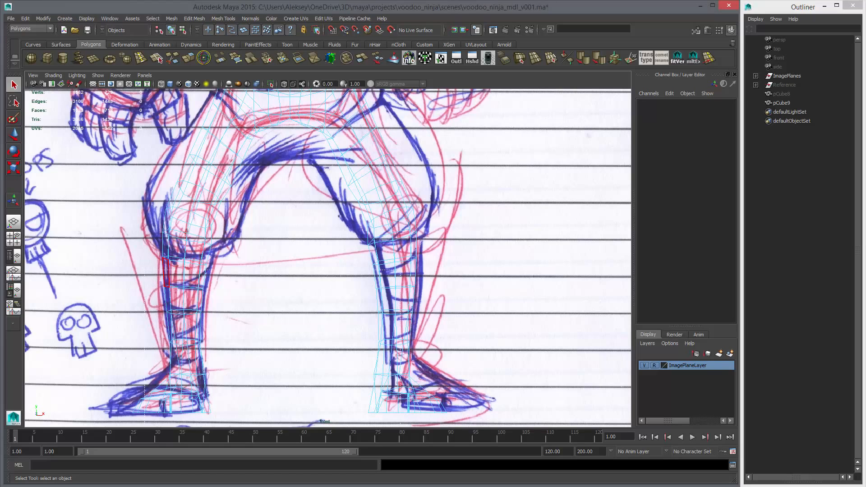
left_click_drag(144, 269, 547, 427)
key("Delete")
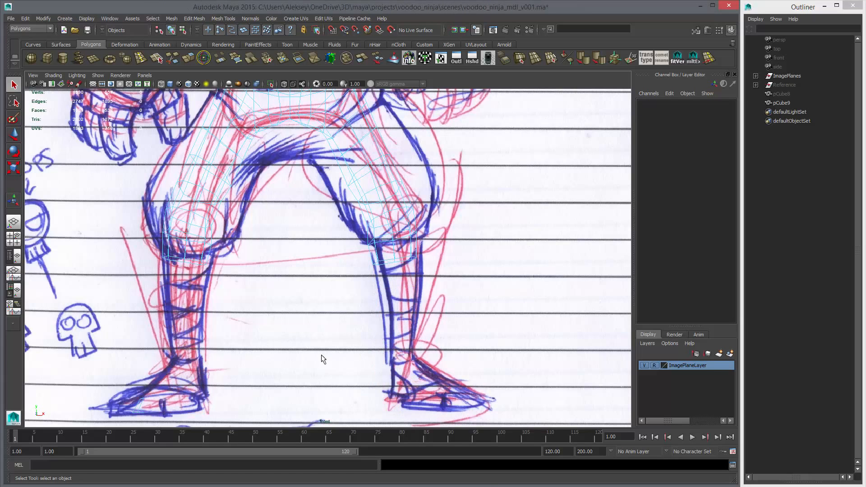
right_click_drag(326, 353, 113, 321, "alt")
left_click_drag(113, 321, 370, 367)
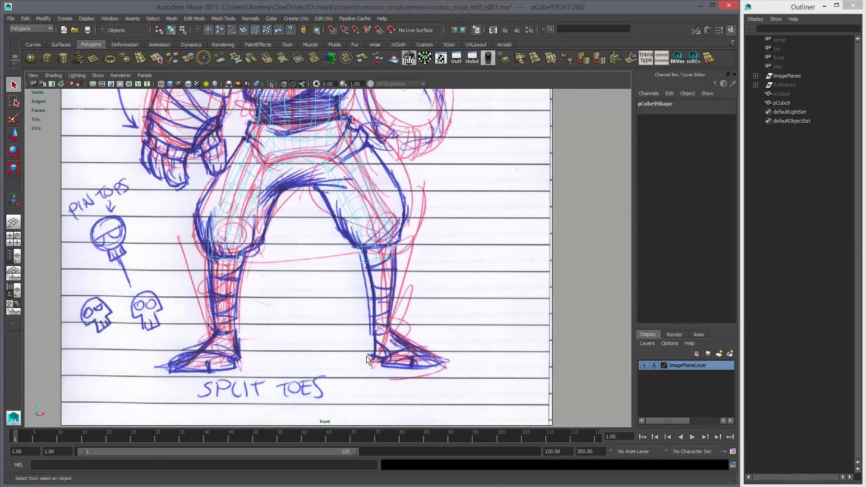
left_click(365, 347)
Return the duplicate to object mode and slice it across the waist with Cut Faces in the side wireframe view.
scroll(294, 235, "up", 5)
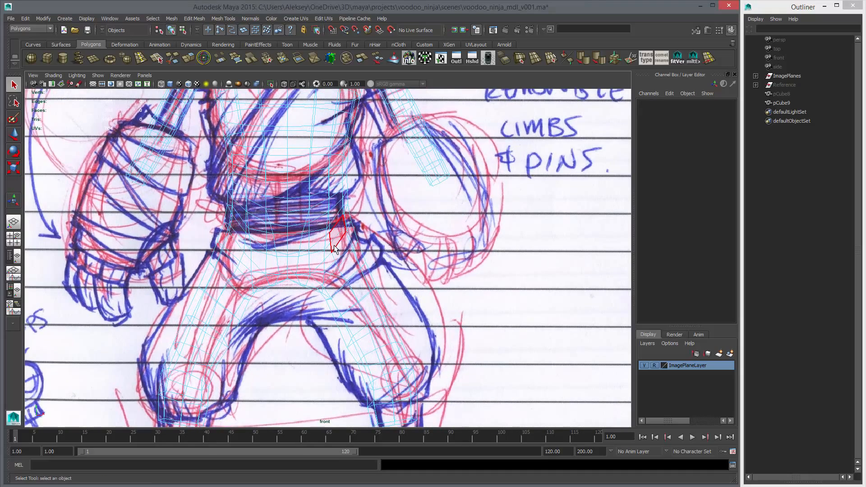
key("F8")
key("F8")
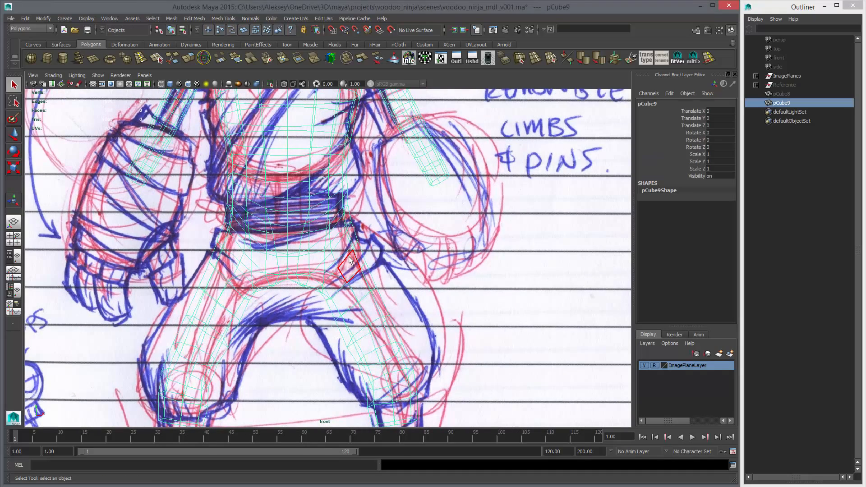
key("space")
key("space")
right_click_drag(402, 244, 487, 310, "alt")
middle_click_drag(487, 309, 475, 363, "alt")
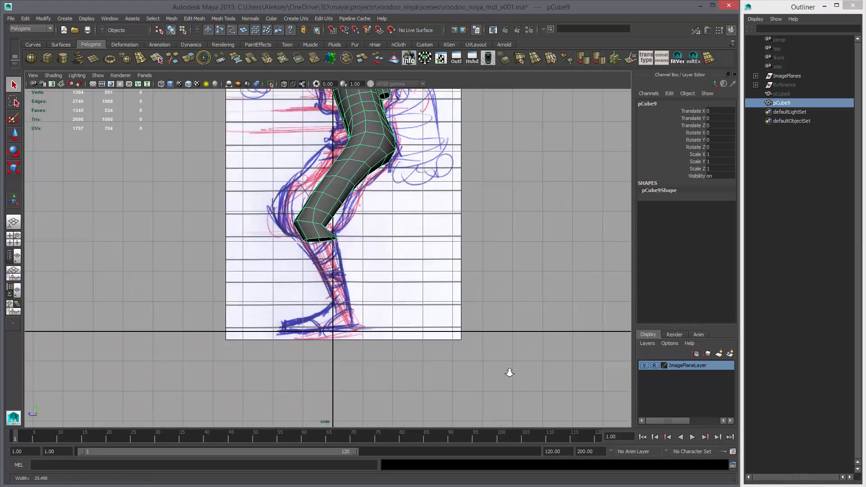
right_click_drag(476, 363, 393, 185, "alt")
middle_click_drag(393, 185, 352, 341, "alt")
key("4")
middle_click_drag(325, 212, 316, 237, "alt")
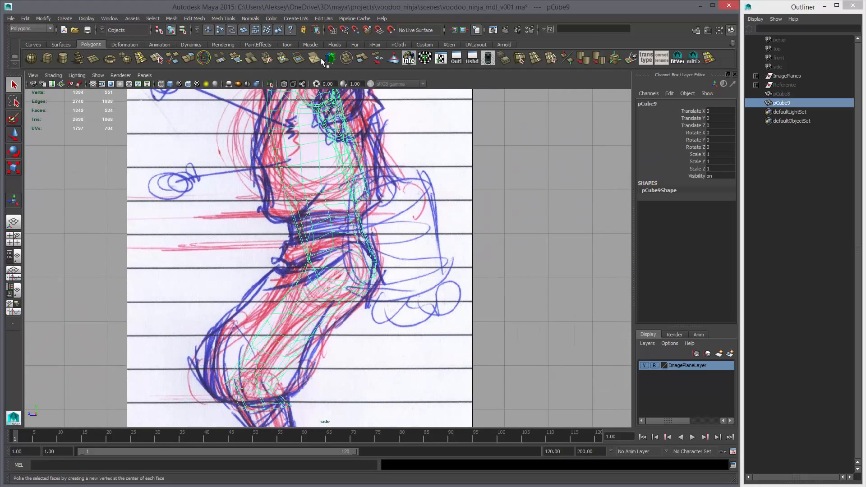
left_click(266, 53)
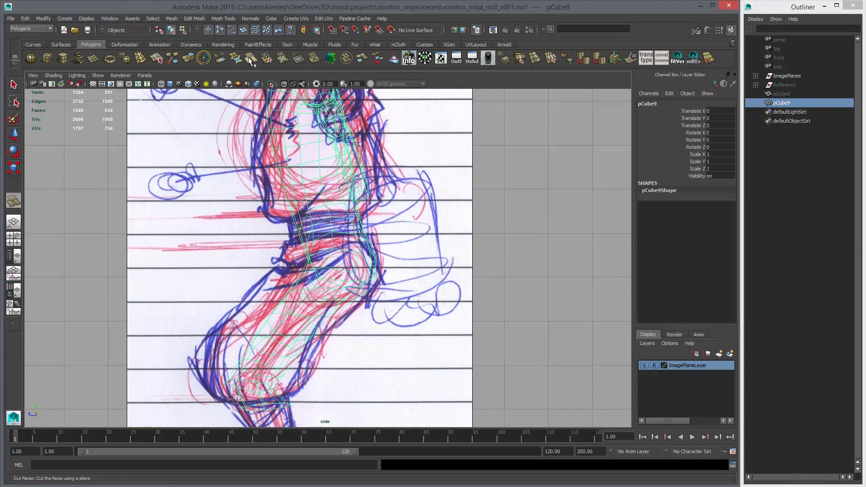
left_click(249, 59)
left_click_drag(291, 244, 422, 228)
key("w")
In perspective, switch to face editing and delete a run of faces just above the waist cut.
key("space")
key("space")
left_click_drag(443, 189, 469, 194, "alt")
right_click_drag(469, 195, 556, 327, "alt")
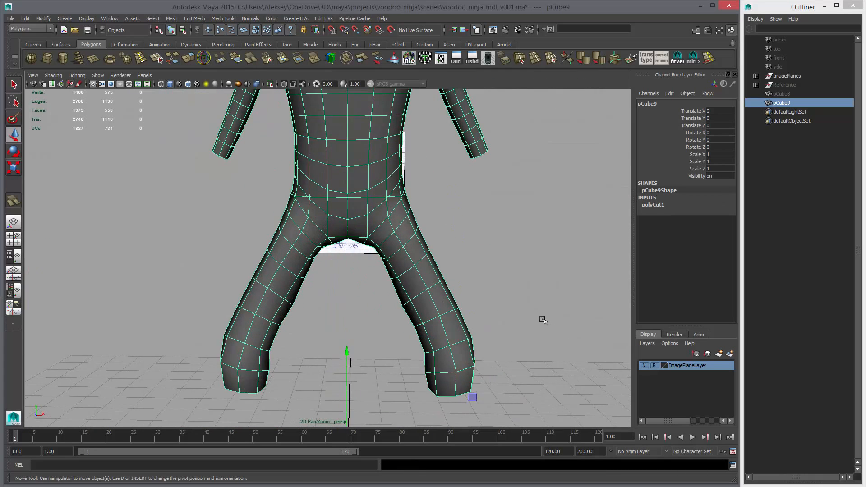
left_click_drag(556, 327, 489, 316, "alt")
key("q")
right_click_drag(328, 147, 327, 167)
left_click(324, 156)
double_click(313, 162, "shift")
left_click_drag(314, 164, 334, 193, "alt")
key("Delete")
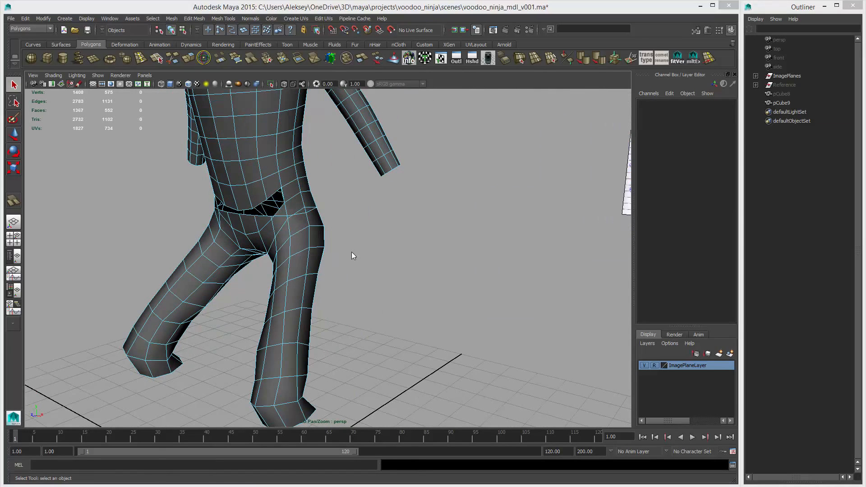
Delete the remaining faces bordering the waist cut in the side view to detach the torso from the legs.
key("space")
key("space")
right_click_drag(361, 279, 433, 271, "alt")
middle_click_drag(286, 167, 278, 192, "alt")
left_click_drag(231, 162, 340, 228)
key("Delete")
right_click_drag(343, 203, 541, 338, "alt")
middle_click_drag(446, 253, 380, 271, "alt")
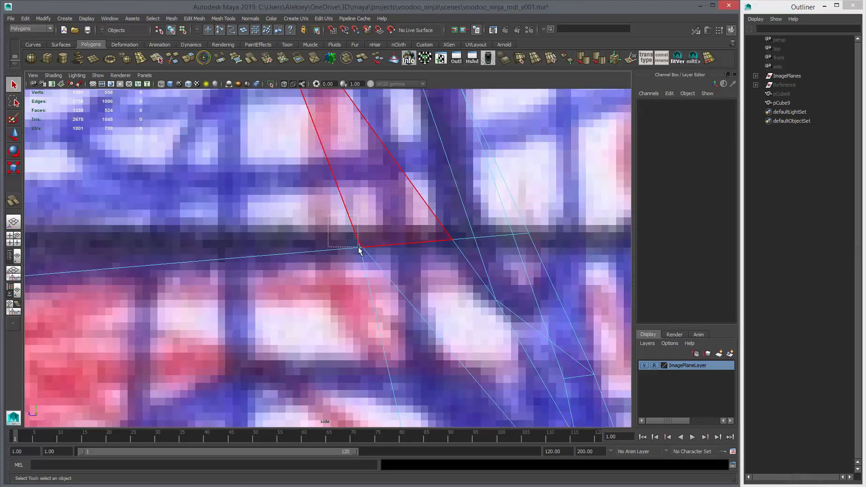
left_click_drag(364, 248, 366, 248)
key("Delete")
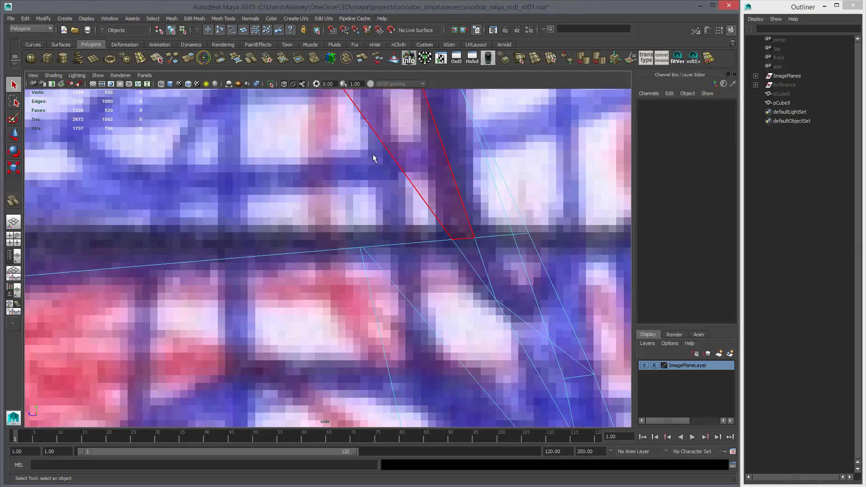
Delete the whole detached upper body so only the hips and thighs remain, and show them in perspective.
right_click_drag(559, 284, 388, 243, "alt")
double_click(321, 197)
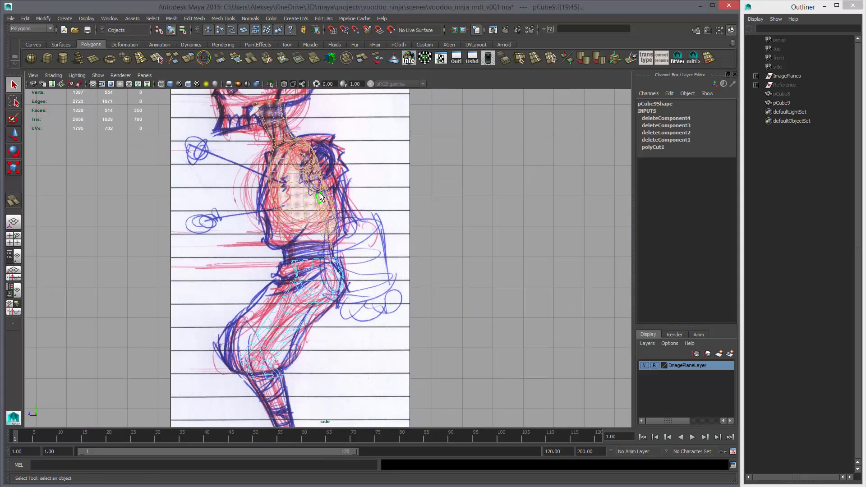
key("Delete")
key("space")
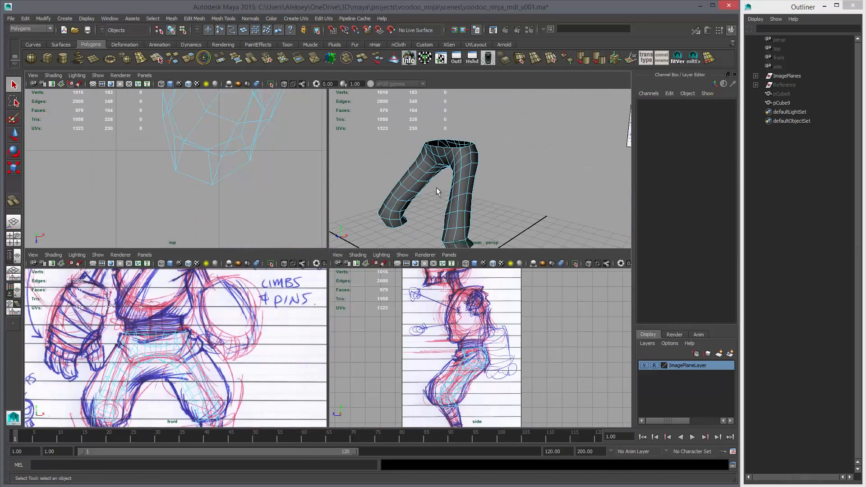
key("space")
mouse_move(440, 177)
left_mouse_down("alt")
mouse_move(358, 232)
mouse_move(363, 245)
left_mouse_up("alt")
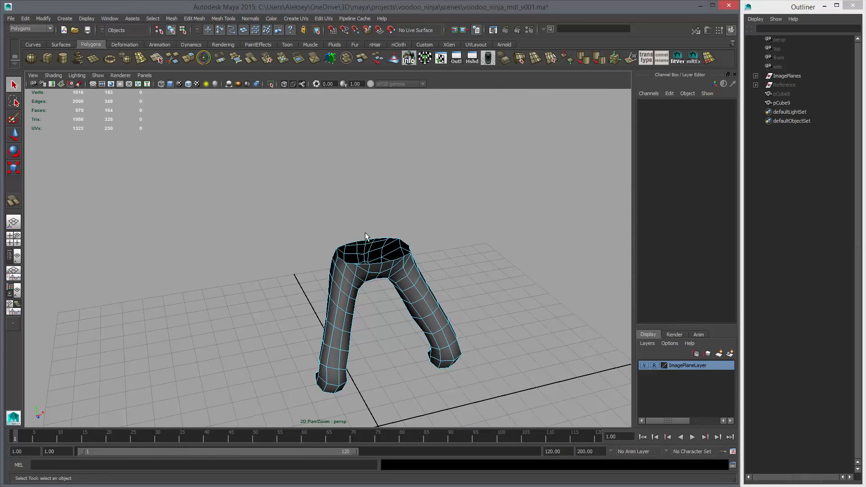
left_click(399, 241)
left_click_drag(409, 259, 357, 233, "alt")
scroll(317, 190, "up", 5)
left_click_drag(411, 221, 221, 165, "alt")
left_click_drag(280, 167, 322, 219, "alt")
right_click_drag(321, 218, 322, 202)
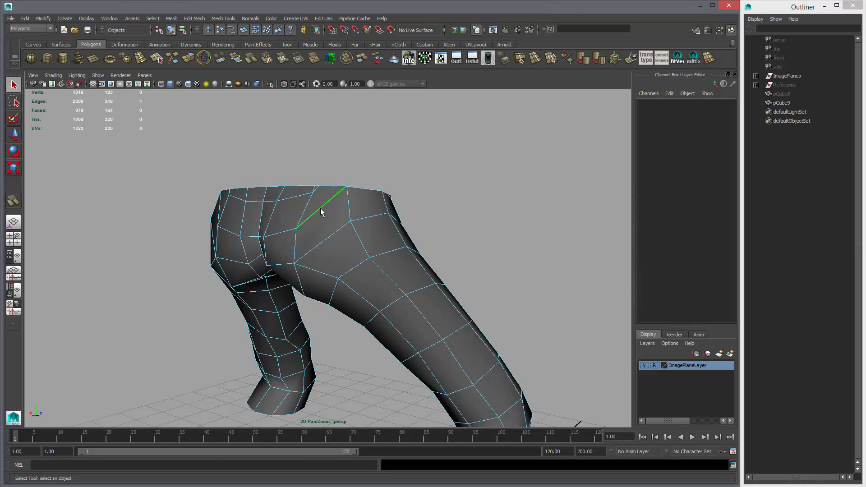
left_click(326, 237)
left_click_drag(327, 231, 318, 248, "alt")
left_click(350, 240, "shift")
left_click(396, 247, "shift")
left_click_drag(400, 253, 289, 238, "alt")
left_click(305, 235, "shift")
left_click(277, 196, "shift")
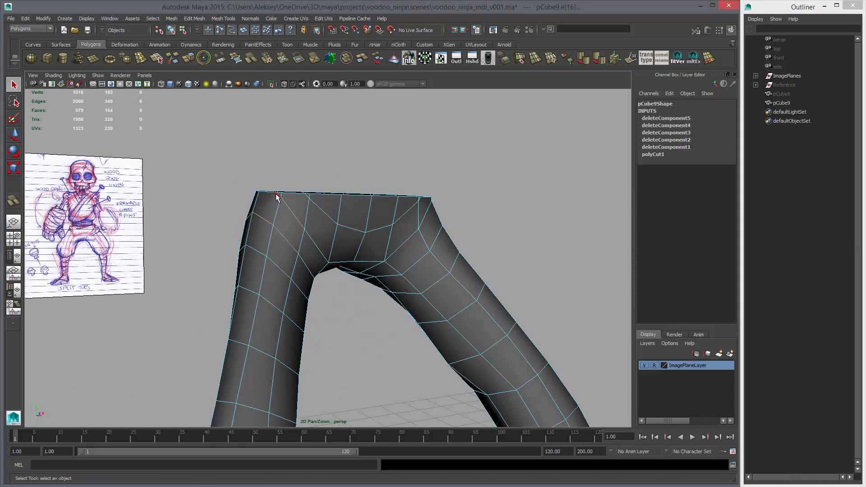
left_click(320, 205, "shift")
left_click(315, 239, "shift")
left_click_drag(315, 239, 387, 248, "alt")
left_click(392, 248, "shift")
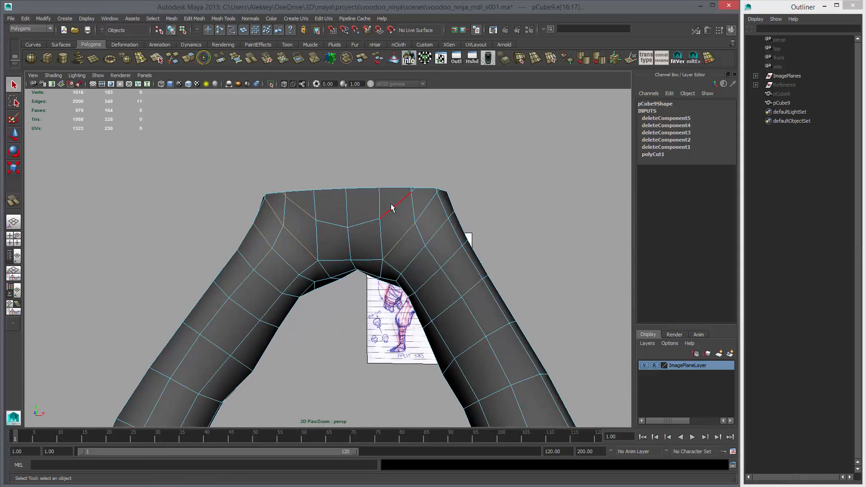
right_click_drag(424, 224, 348, 240, "alt")
left_click_drag(348, 240, 363, 233, "alt")
Switch to face editing and delete one half of the hips together with its leg.
key("w")
right_click_drag(363, 233, 359, 251)
left_click_drag(358, 249, 348, 245, "alt")
double_click(406, 267)
key("Delete")
left_click_drag(409, 265, 383, 303, "alt")
key("Delete")
Switch to edge editing and delete the diagonal edges across the front of the remaining hip.
left_click_drag(316, 239, 334, 239, "alt")
scroll(332, 206, "up", 5)
right_click_drag(316, 236, 317, 216)
key("q")
left_click(321, 244)
left_click(323, 203, "shift")
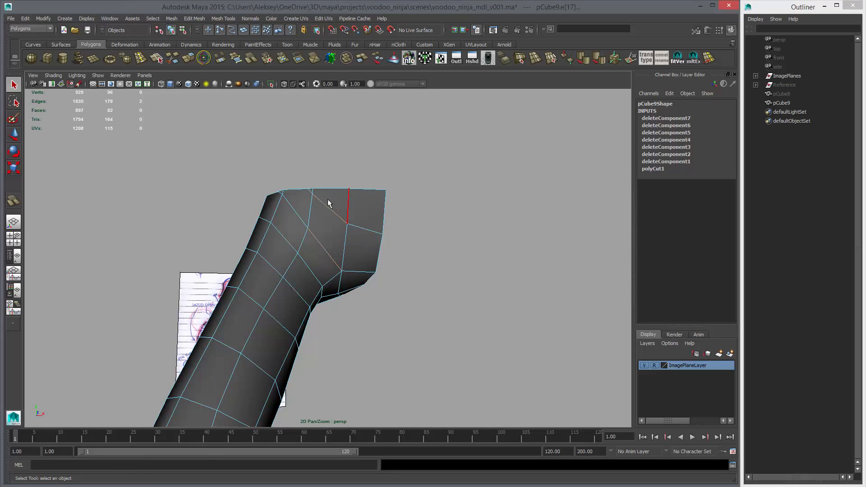
left_click(286, 207, "shift")
left_click_drag(285, 207, 306, 216, "alt")
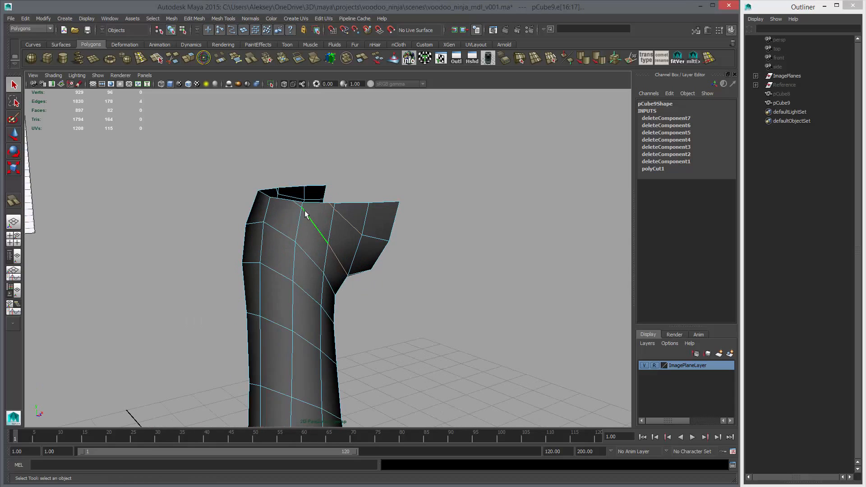
key("Delete")
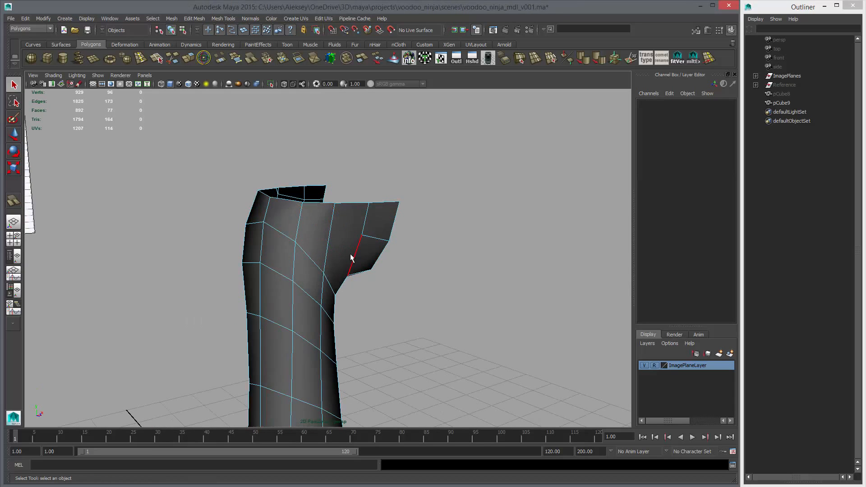
Delete the matching crosswise and diagonal edges on the back of the hip.
left_click_drag(341, 265, 386, 246, "alt")
left_click(349, 194)
left_click(338, 200, "shift")
left_click(334, 241, "shift")
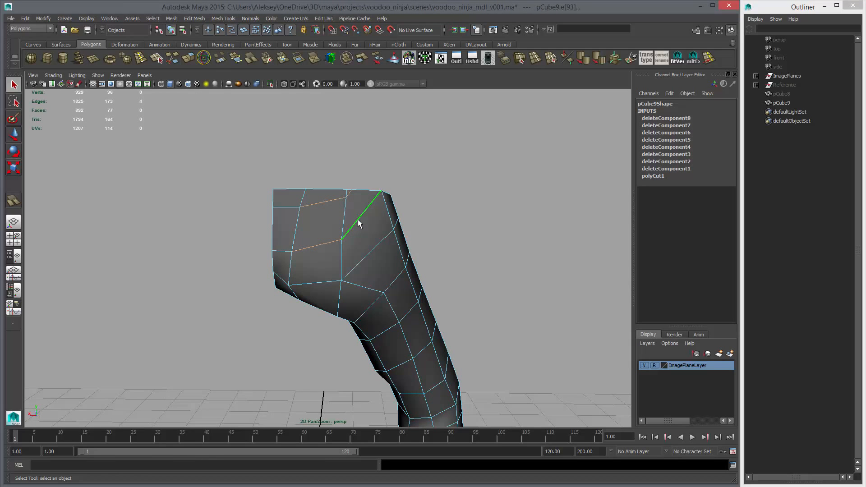
key("Delete")
Preview the hip smoothed, return to the low-poly display, and delete the leftover vertices on the hip.
right_click_drag(358, 219, 466, 379, "alt")
key("3")
left_click_drag(380, 228, 352, 235, "alt")
key("1")
right_click_drag(337, 218, 292, 206)
left_click_drag(320, 211, 336, 226)
key("Delete")
Switch back to edge editing and delete the remaining uneven cross edges around the hip and upper thigh.
left_click_drag(554, 288, 367, 194, "alt")
left_click_drag(366, 252, 337, 244, "alt")
right_click_drag(336, 244, 337, 222)
left_click(309, 241)
left_click_drag(356, 290, 299, 262, "alt")
left_click(300, 258, "shift")
mouse_move(354, 281)
left_mouse_down("alt")
mouse_move(301, 260)
mouse_move(285, 282)
mouse_move(271, 275)
mouse_move(215, 292)
mouse_move(364, 296)
mouse_move(294, 299)
mouse_move(398, 277)
left_mouse_up("alt")
left_click(301, 259, "shift")
left_click(290, 272, "shift")
left_click(311, 295, "shift")
left_click(350, 281, "shift")
left_click(317, 286, "shift")
key("Delete")
Split a new row of edges around the hip just below the waist opening, from back to front.
left_click(172, 58)
left_click_drag(277, 239, 322, 239, "alt")
left_click_drag(273, 270, 290, 241, "alt")
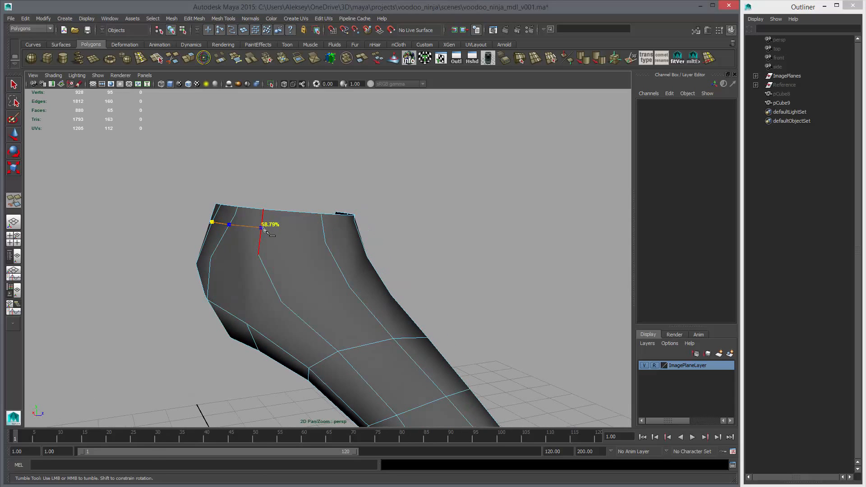
mouse_move(273, 230)
left_mouse_down("alt")
mouse_move(271, 237)
mouse_move(287, 234)
left_mouse_up("alt")
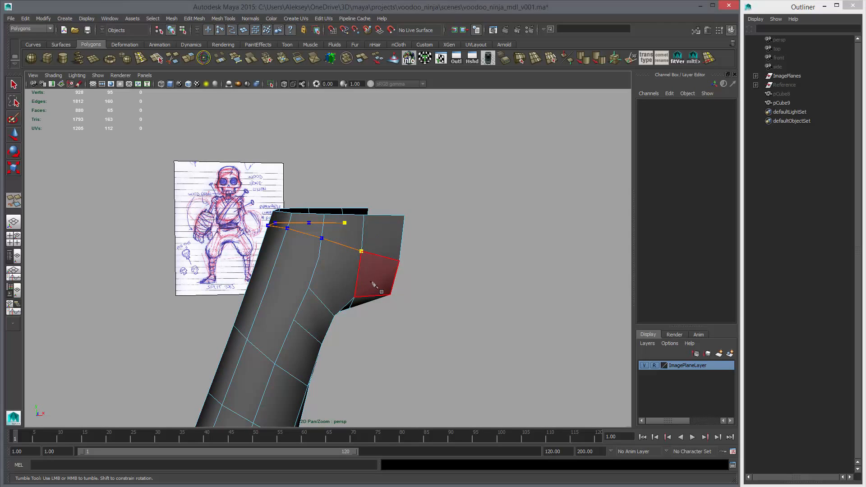
key("Return")
Split a second row of edges around the hip, from the front crotch vertex round to the back.
left_click_drag(364, 246, 357, 283, "alt")
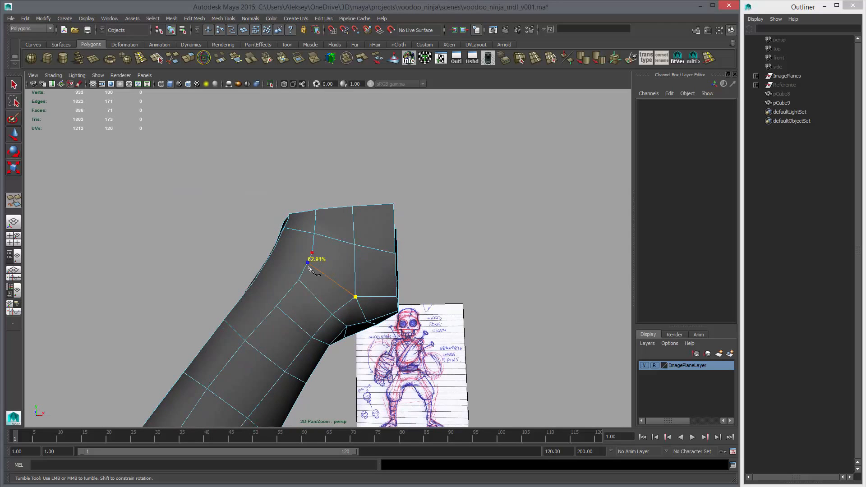
mouse_move(301, 268)
left_mouse_down("alt")
mouse_move(312, 261)
mouse_move(300, 284)
mouse_move(291, 271)
mouse_move(257, 290)
mouse_move(282, 298)
mouse_move(291, 286)
left_mouse_up("alt")
right_click(284, 284)
left_click(313, 268)
left_click_drag(314, 256, 280, 259, "alt")
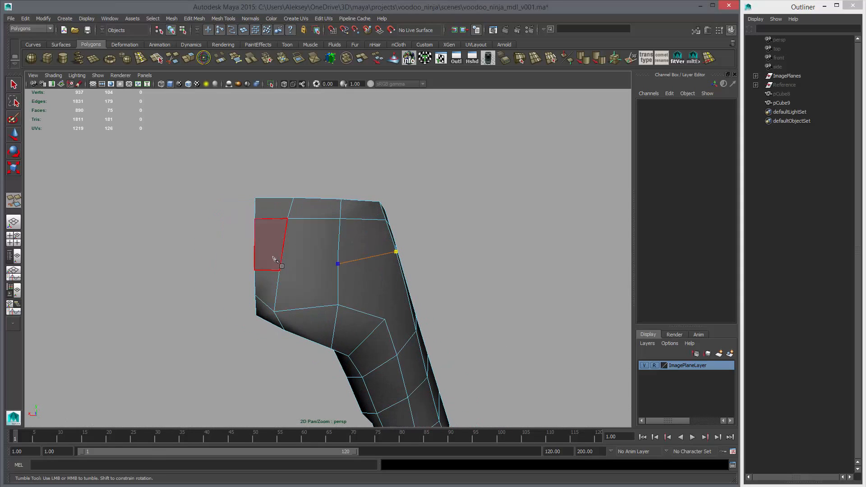
right_click(339, 291)
Split a third row of edges around the outer side of the hip below the second one.
left_click_drag(361, 294, 203, 302, "alt")
left_click(219, 298)
left_click(292, 276)
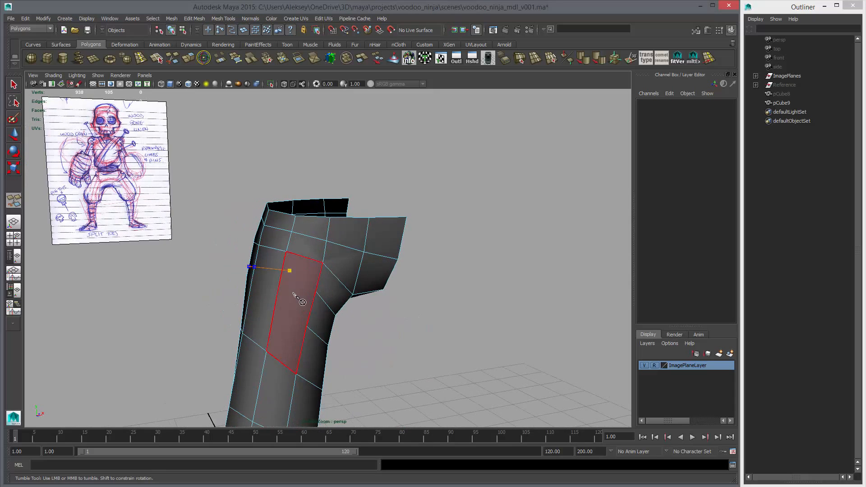
left_click_drag(324, 301, 389, 300, "alt")
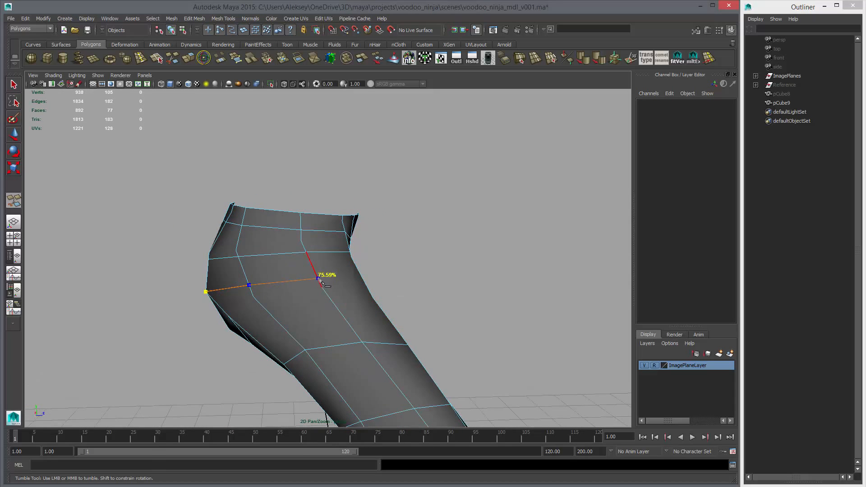
left_click_drag(370, 297, 289, 282, "alt")
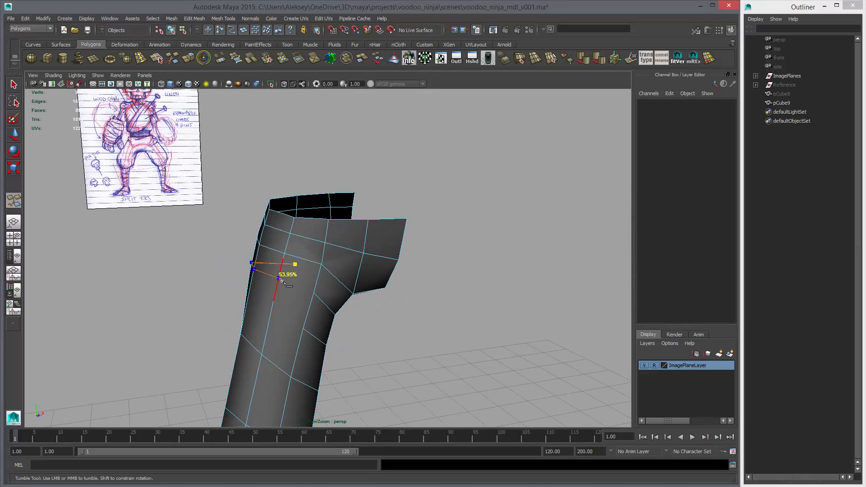
key("Return")
Split one more line of edges across the upper thigh and delete the unneeded edge beside it.
left_click(303, 329)
left_click_drag(285, 351, 328, 294, "alt")
left_click(281, 312)
left_click(319, 308)
right_click(344, 293)
key("w")
right_click_drag(341, 268, 393, 290)
left_click(343, 266)
key("Delete")
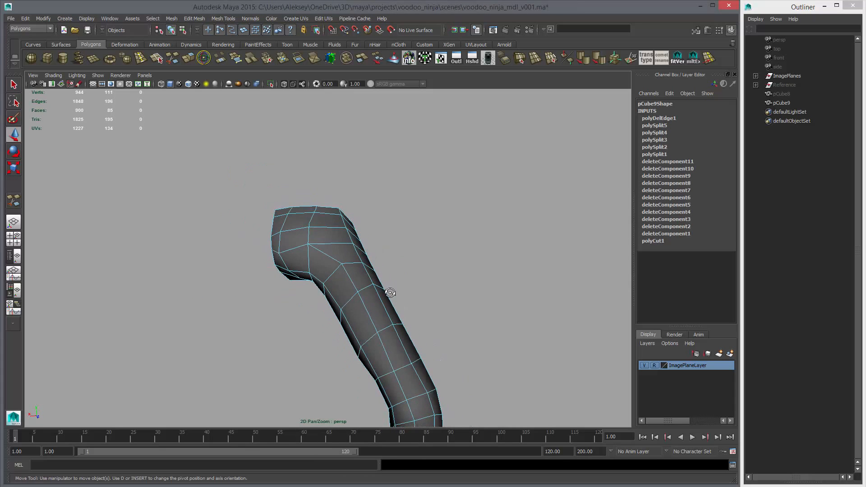
Delete the stray vertices left behind on the half pants mesh and return to object mode.
left_click_drag(393, 290, 311, 259, "alt")
right_click_drag(308, 257, 269, 244)
left_click_drag(221, 190, 375, 249)
left_click_drag(424, 285, 361, 327, "alt")
key("Delete")
key("F8")
Mirror the half pants geometry across the centre line to create both legs.
right_click_drag(434, 311, 303, 294, "alt")
key("F8")
left_click_drag(385, 292, 359, 289, "alt")
right_click_drag(359, 290, 298, 264, "alt")
middle_click_drag(297, 264, 288, 241, "alt")
left_click_drag(288, 242, 303, 263, "alt")
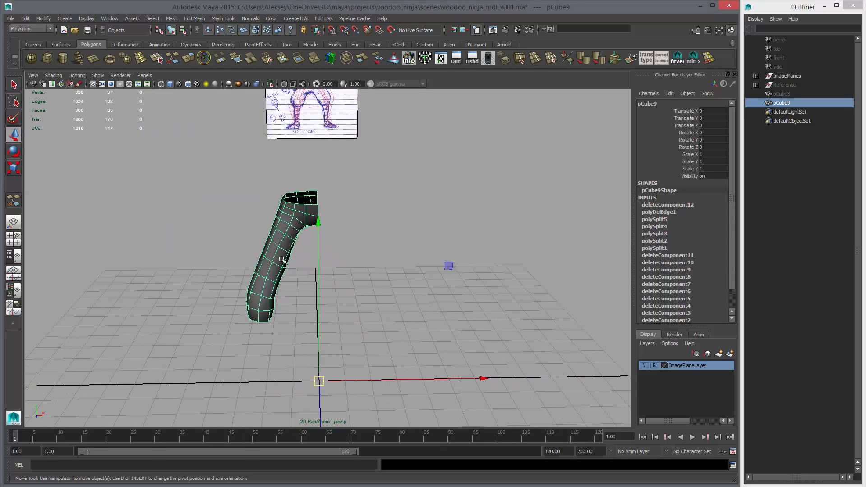
left_click(172, 19)
left_click(202, 141)
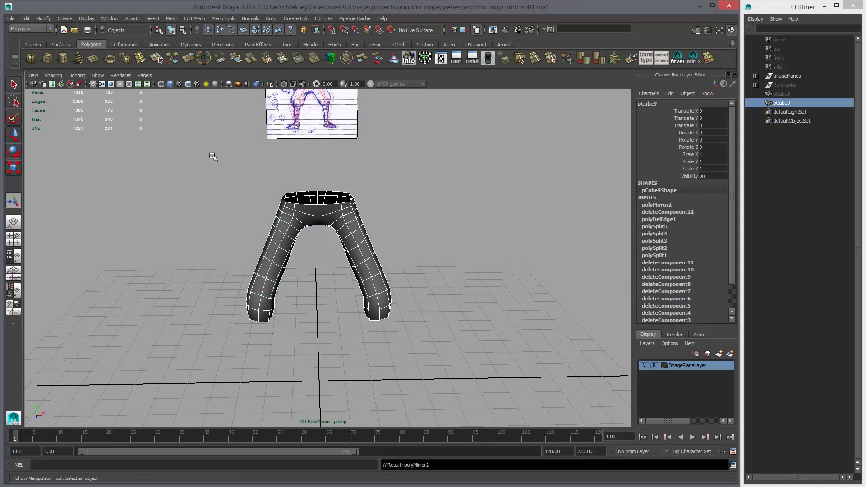
Preview the mirrored pants smoothed, restore the unsmoothed display, and examine the shape from several angles.
key("f")
key("3")
left_click(447, 242)
left_click_drag(446, 243, 310, 276, "alt")
left_click(372, 285)
key("1")
left_click_drag(426, 292, 398, 252, "alt")
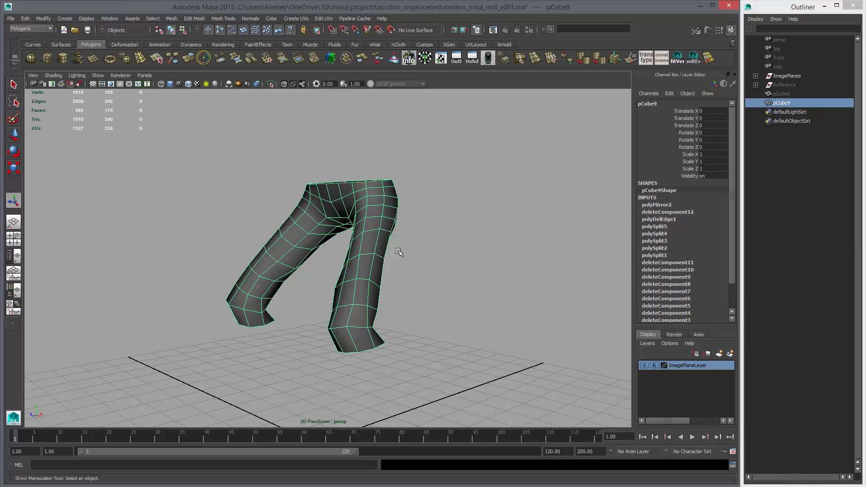
left_click_drag(327, 274, 386, 277, "alt")
Compare the outline of the pants with the baggy trousers in the front reference sketch.
key("space")
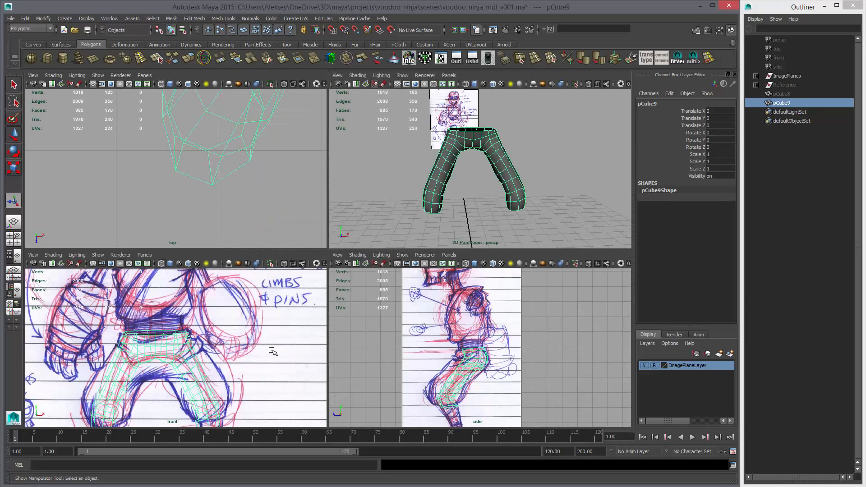
key("space")
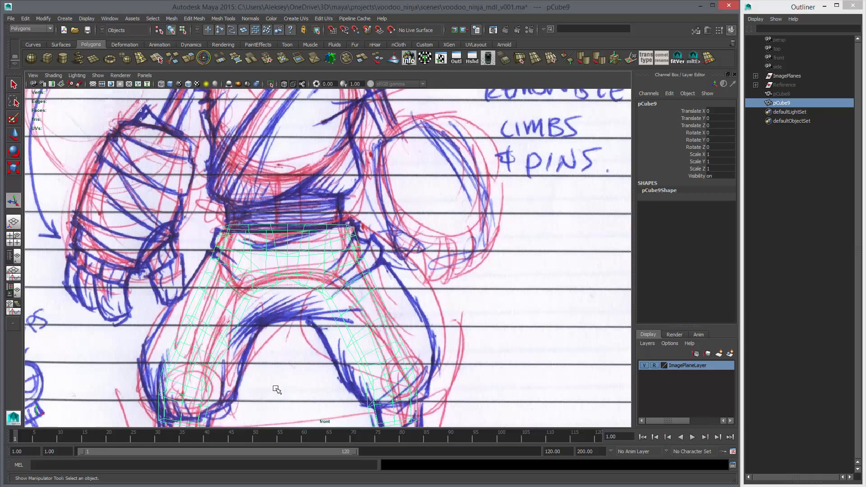
middle_click_drag(300, 282, 375, 247, "alt")
key("space")
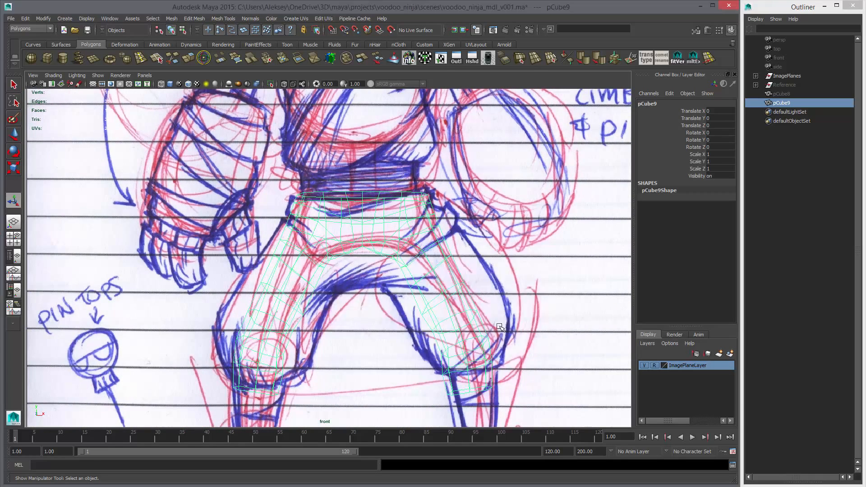
left_click_drag(373, 246, 508, 329)
key("space")
key("space")
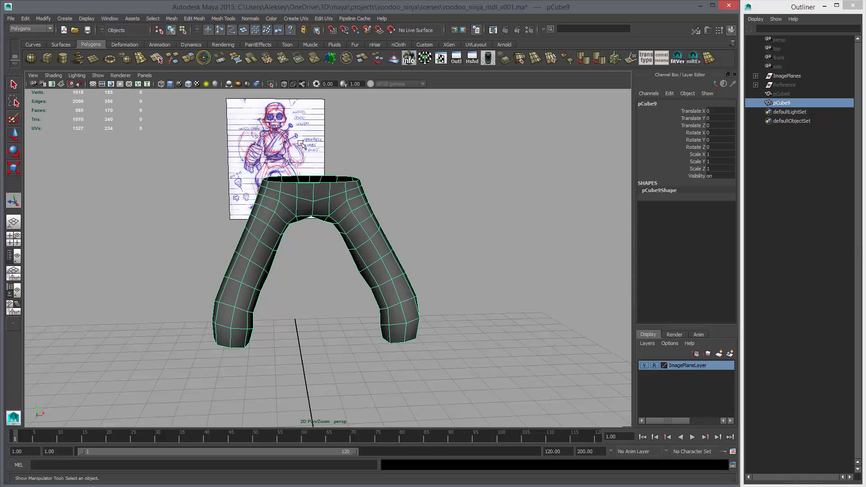
Select the character's right leg faces from upper thigh to knee and push them outward along local Z by 0.279 with Transform Component.
middle_click_drag(373, 197, 312, 154, "alt")
right_click_drag(311, 207, 336, 225)
right_click_drag(287, 171, 286, 185)
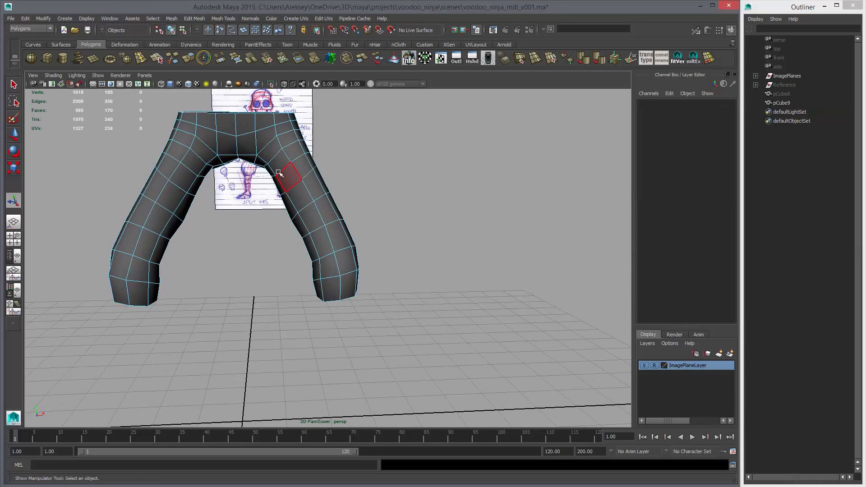
key("space")
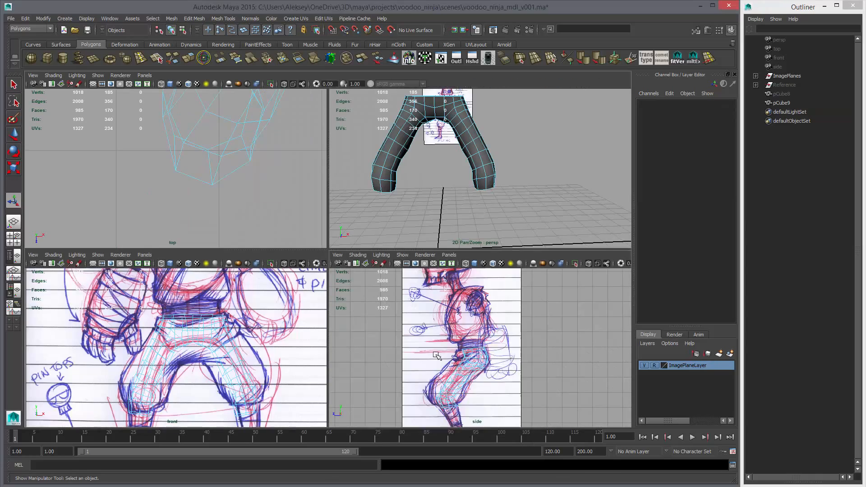
key("space")
key("space")
key("space")
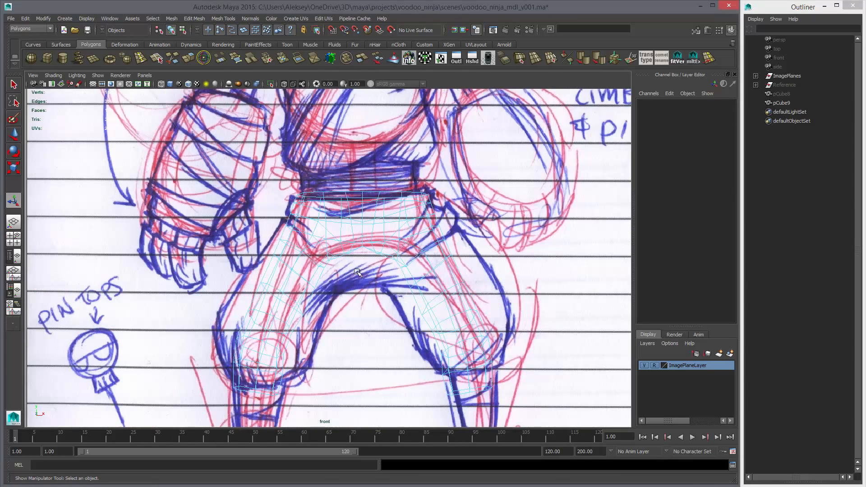
middle_click_drag(235, 334, 231, 283, "alt")
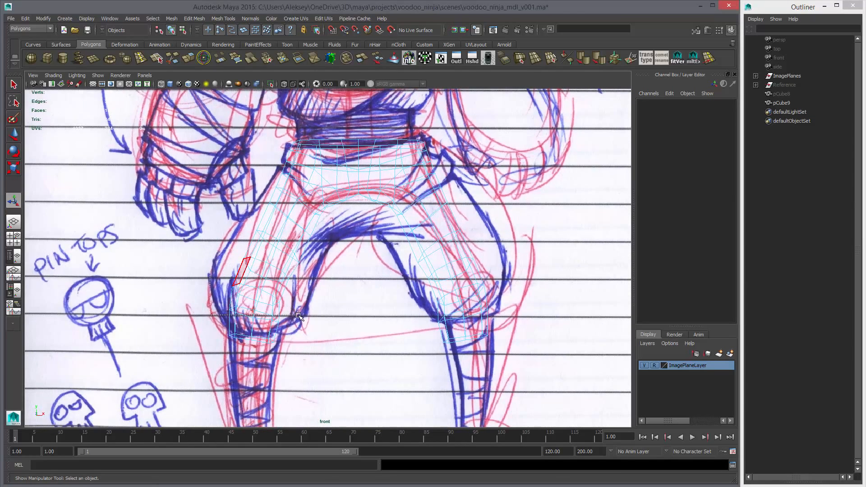
left_click_drag(298, 315, 299, 322)
left_click_drag(276, 358, 277, 359, "ctrl")
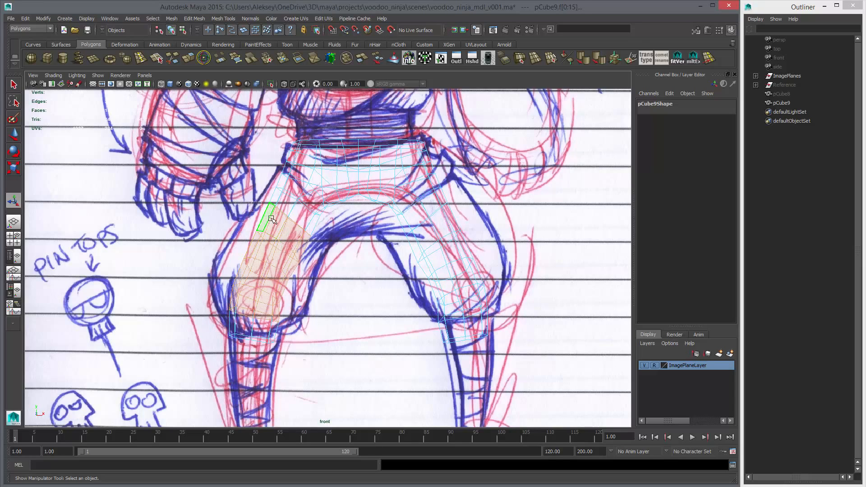
key("space")
key("space")
left_click_drag(344, 257, 350, 235, "alt")
left_click_drag(211, 276, 335, 235, "alt")
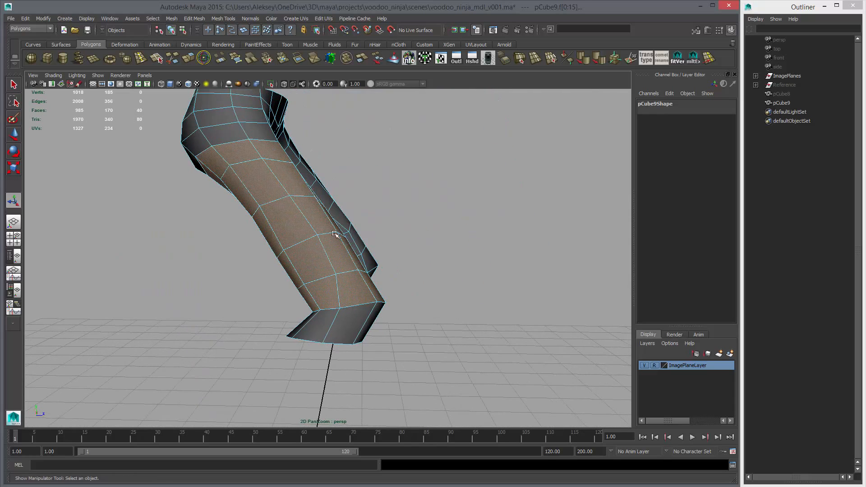
left_click(205, 58)
left_click(200, 18)
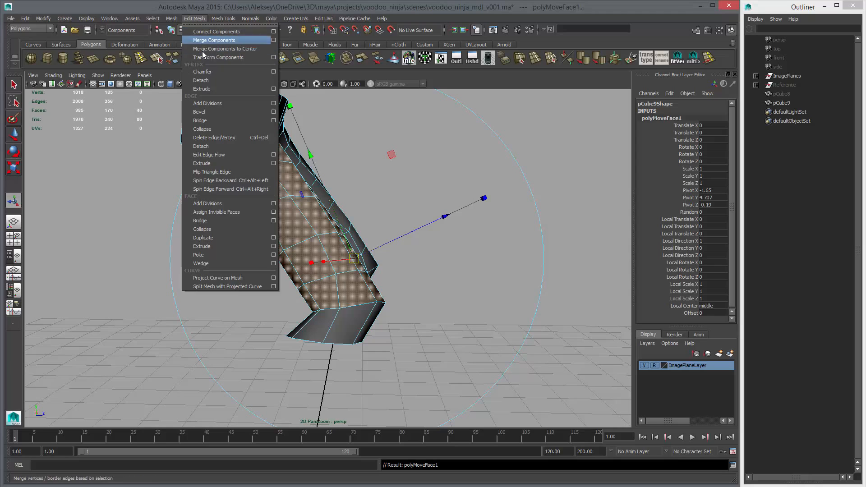
left_click(274, 58)
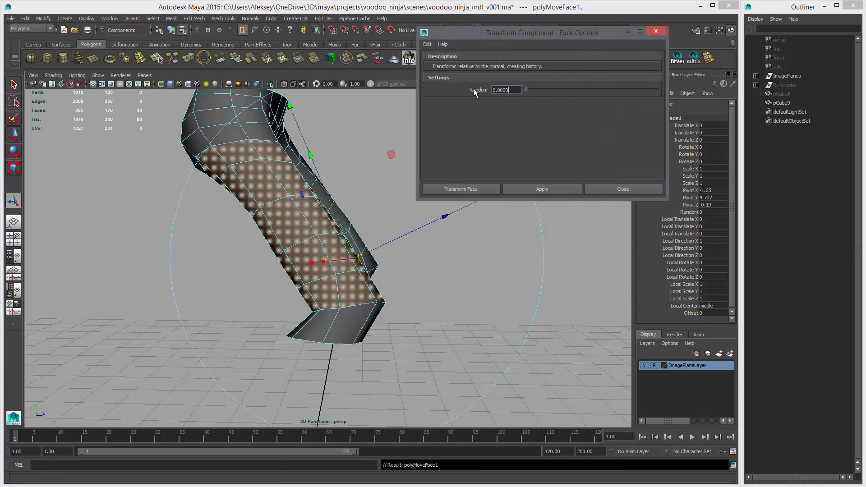
left_click(556, 188)
left_click(626, 189)
left_click_drag(446, 217, 461, 212)
Increase the leg faces' local Z translation to 0.381, matching the trouser outline in the front reference sketch.
left_click_drag(451, 224, 362, 239, "alt")
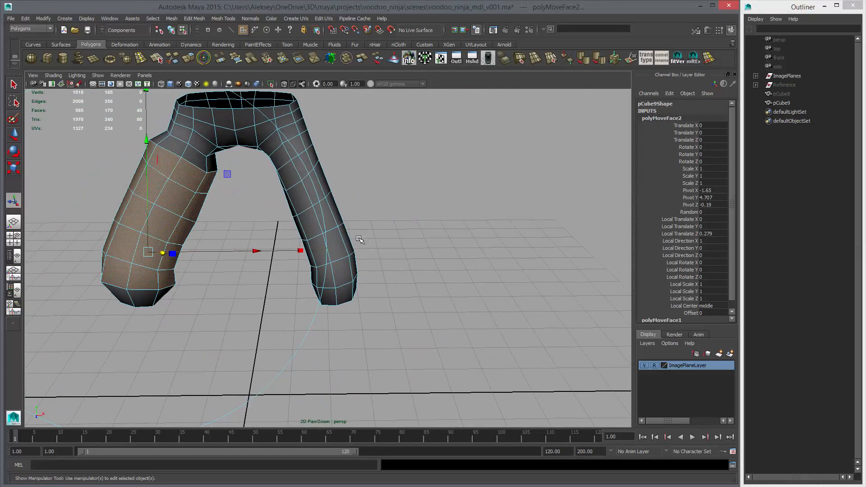
left_click_drag(293, 245, 293, 236, "alt")
key("space")
key("space")
key("space")
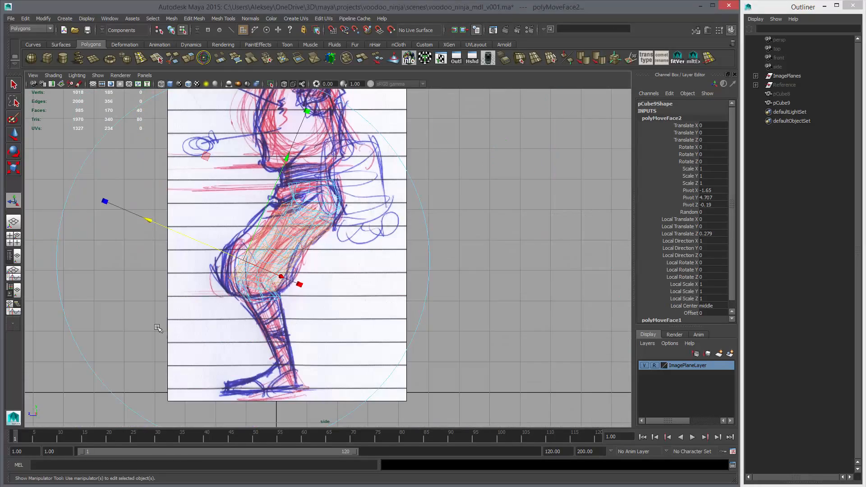
key("space")
middle_click_drag(339, 253, 348, 243, "alt")
middle_click_drag(354, 248, 361, 249)
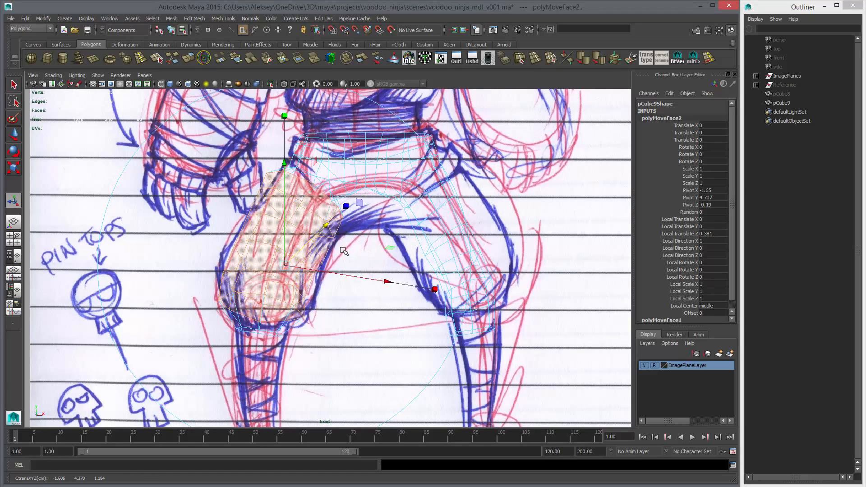
Move the edge loops at the top and middle of the inflated thigh to follow the front sketch.
key("q")
key("F10")
double_click(300, 178)
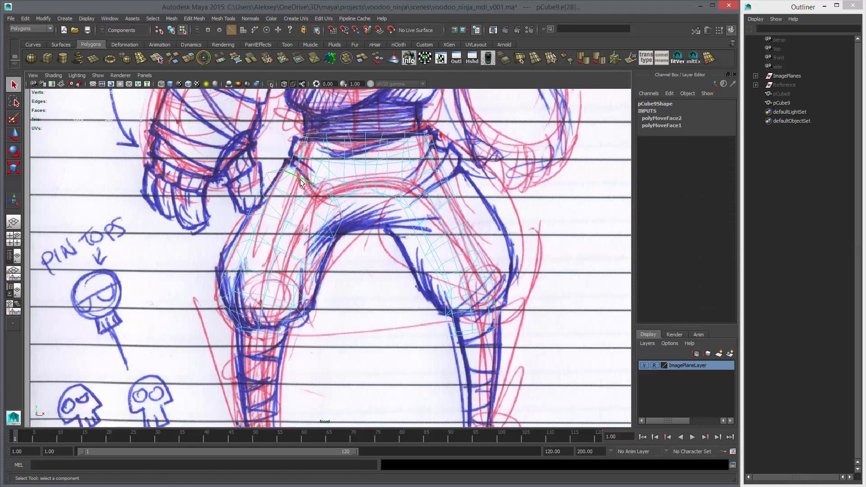
key("w")
middle_click_drag(355, 216, 334, 240)
double_click(308, 234)
double_click(263, 240)
middle_click_drag(268, 237, 240, 240)
Scale and reposition the lower thigh and knee edge loops to fit the front sketch's trouser outline.
double_click(241, 242)
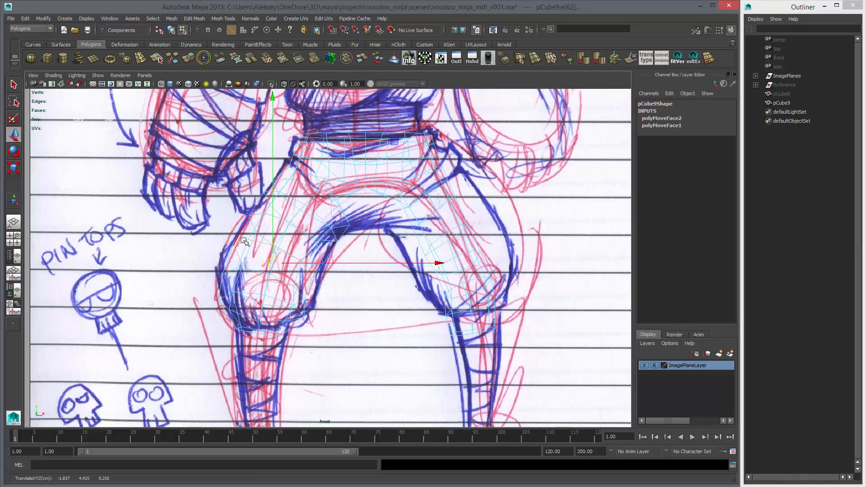
key("r")
middle_click_drag(329, 289, 335, 289)
key("w")
double_click(253, 271)
middle_click_drag(269, 293, 273, 299)
key("ctrl+z")
key("r")
double_click(248, 294)
middle_click_drag(219, 292, 222, 293)
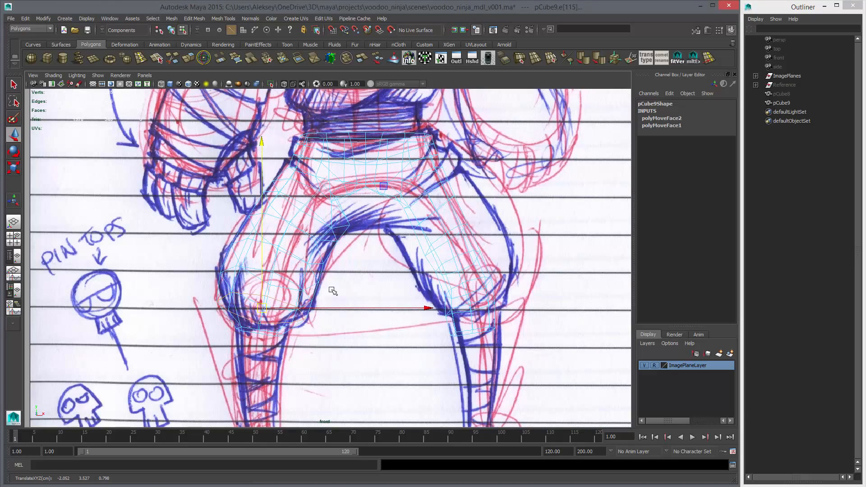
Check the inflated leg in the perspective and side views and hide the ImagePlaneLayer.
key("space")
key("space")
mouse_move(355, 238)
left_mouse_down("alt")
mouse_move(402, 209)
mouse_move(348, 242)
mouse_move(290, 193)
mouse_move(432, 225)
mouse_move(420, 354)
left_mouse_up("alt")
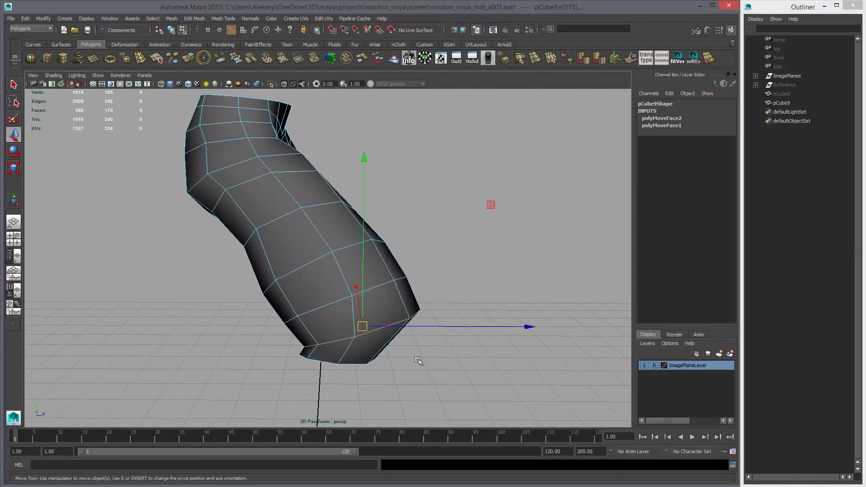
key("space")
key("space")
scroll(352, 278, "up", 3)
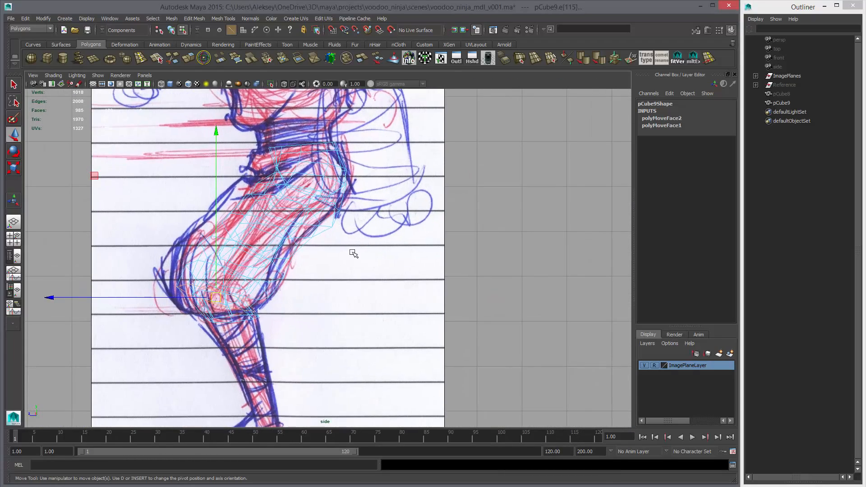
left_click(645, 365)
Delete the faces of the uninflated half of the pants, including the leftover ones past the centre line.
key("space")
key("space")
left_click_drag(377, 257, 306, 168, "alt")
right_click_drag(305, 167, 304, 191)
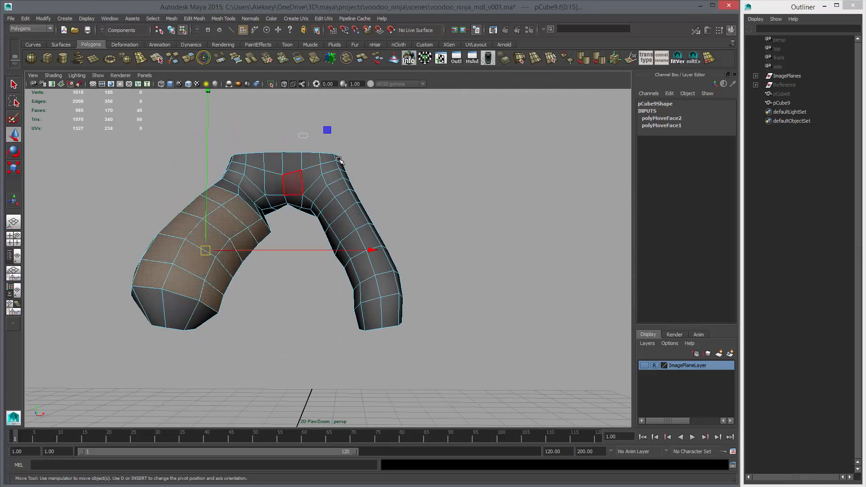
left_click_drag(281, 128, 445, 364)
key("Delete")
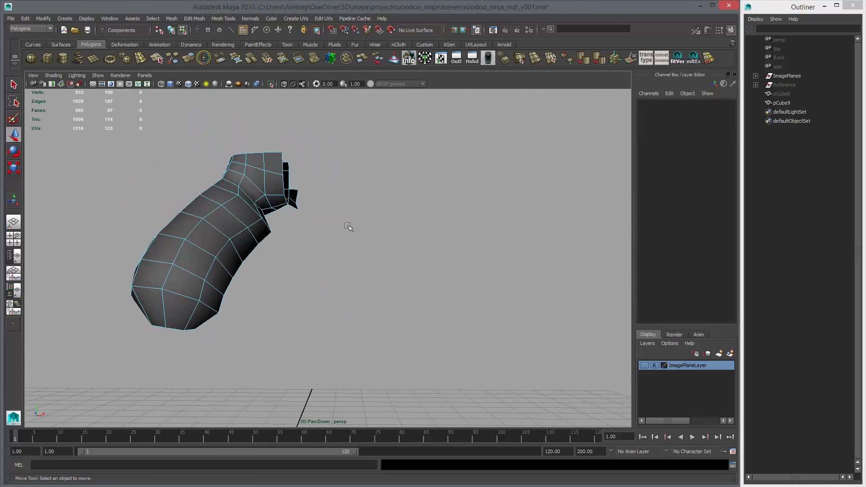
left_click(291, 194)
key("Delete")
Select the edge loop around the middle of the thigh in the side view for scaling.
left_click_drag(296, 221, 290, 219, "alt")
key("space")
key("space")
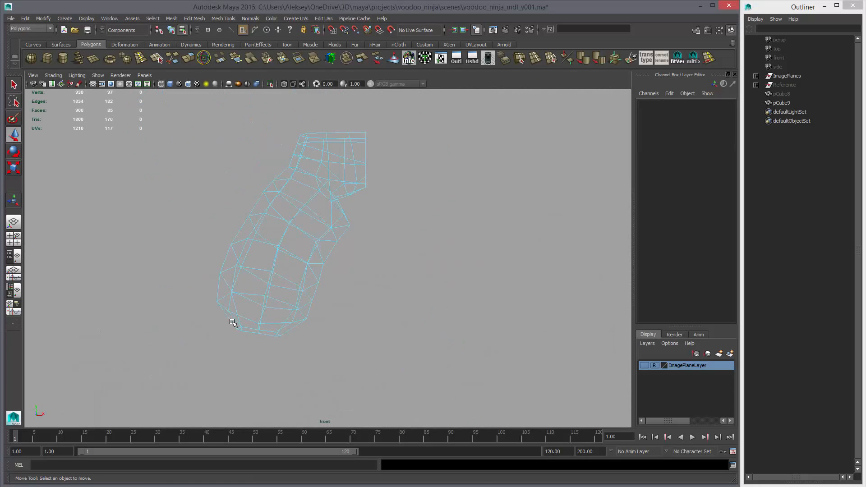
key("5")
key("space")
key("space")
right_click_drag(354, 287, 377, 269, "alt")
middle_click_drag(377, 269, 453, 279, "alt")
key("q")
right_click_drag(345, 240, 344, 216)
left_click(318, 213)
double_click(318, 217)
key("r")
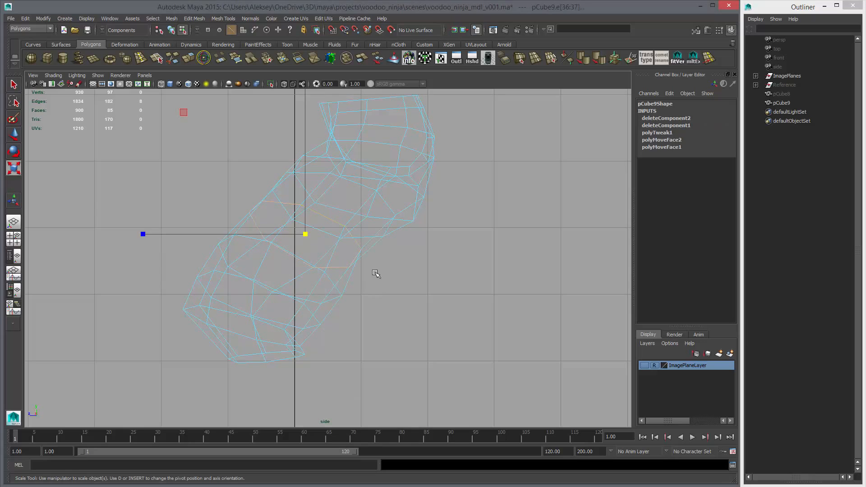
Try to scale the mid-thigh edge loop along its front-to-back depth.
left_click(142, 232)
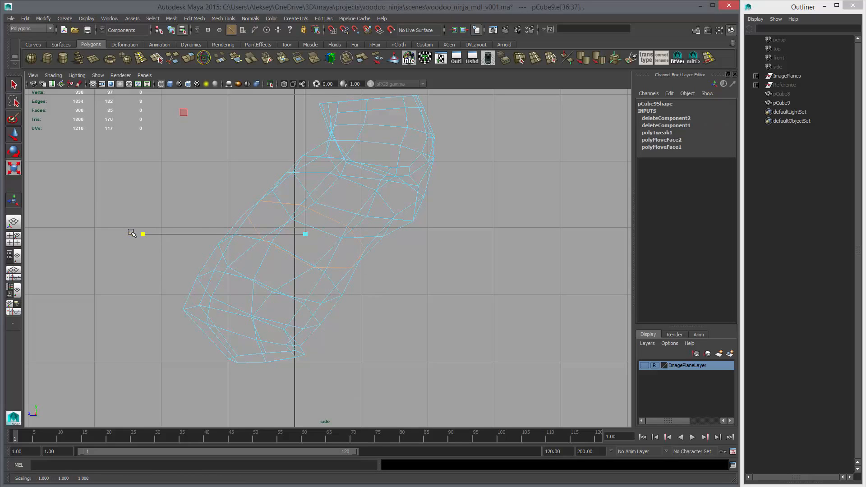
left_click_drag(131, 233, 131, 233)
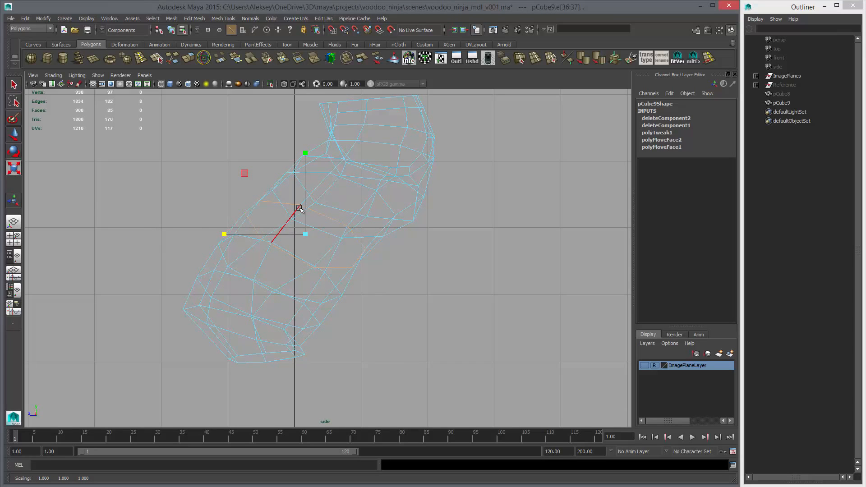
key("ctrl+z")
Scale the mid-thigh edge loop in height and depth together and nudge it into line with the leg.
mouse_move(183, 112)
middle_mouse_down()
mouse_move(168, 96)
mouse_move(186, 112)
middle_mouse_up()
key("w")
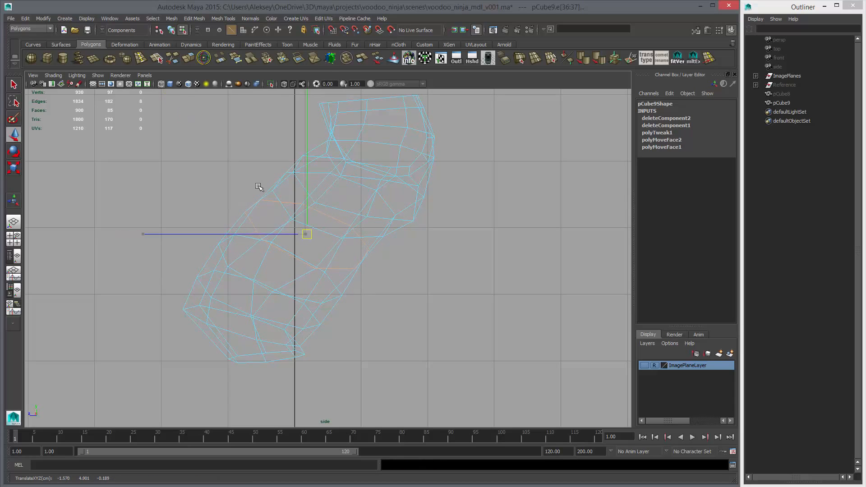
middle_click_drag(187, 112, 185, 113)
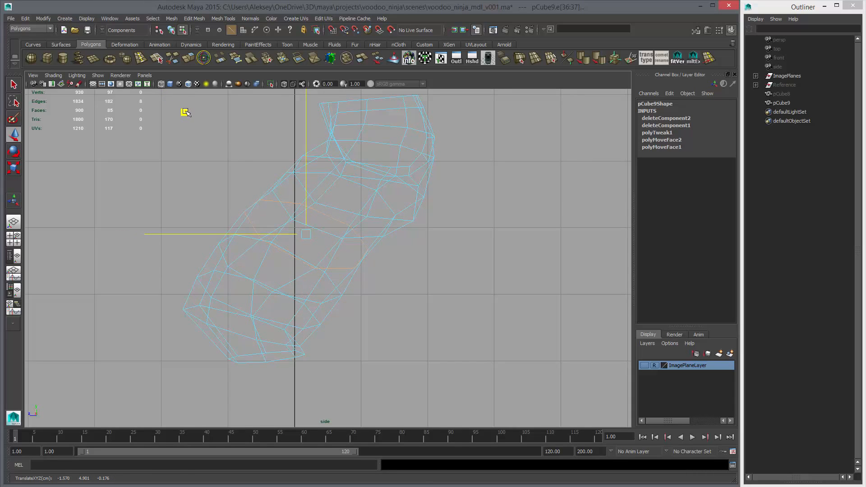
key("r")
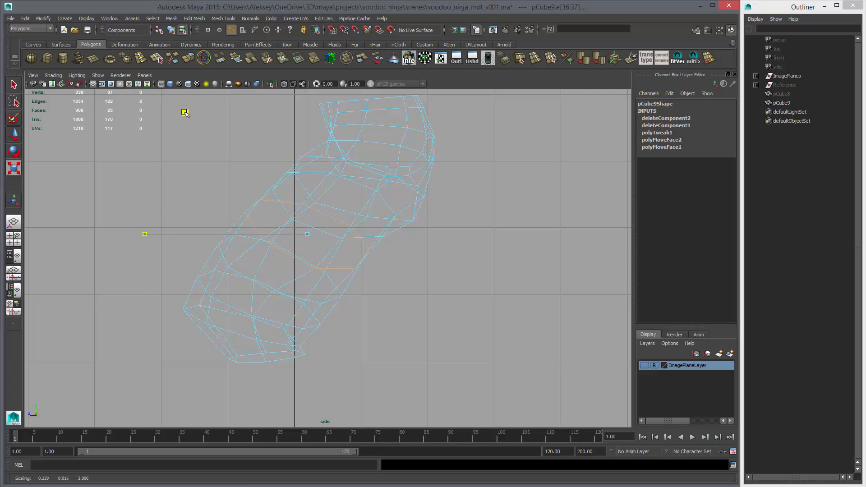
middle_click_drag(186, 109, 186, 112)
middle_click_drag(310, 183, 324, 262, "alt")
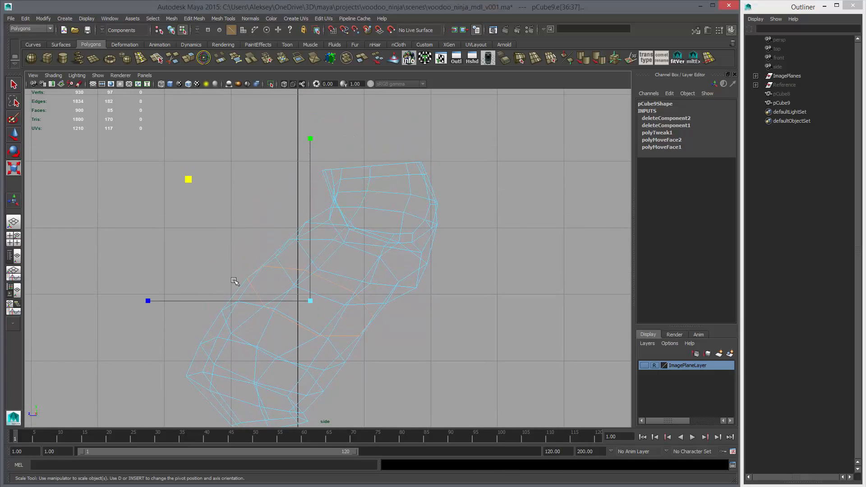
middle_click_drag(264, 253, 279, 237, "alt")
middle_click_drag(373, 298, 377, 266, "alt")
Select the edge loop around the upper thigh and scale it in height and depth together in the side view.
key("w")
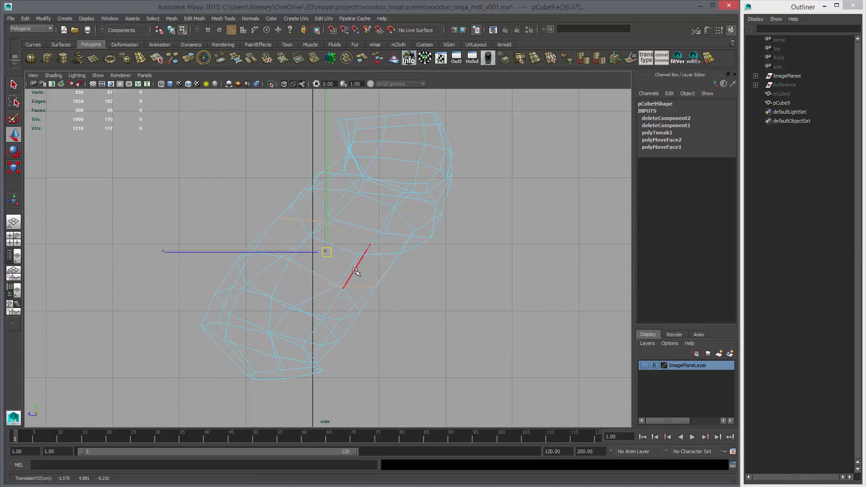
double_click(403, 224)
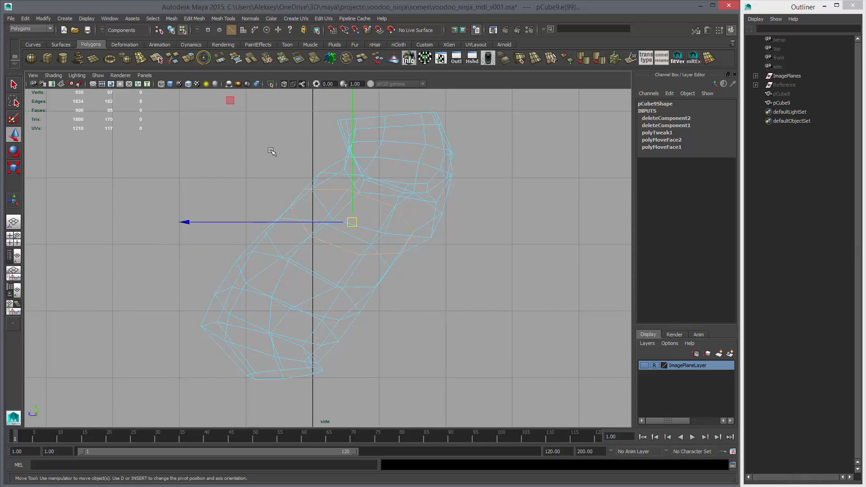
key("r")
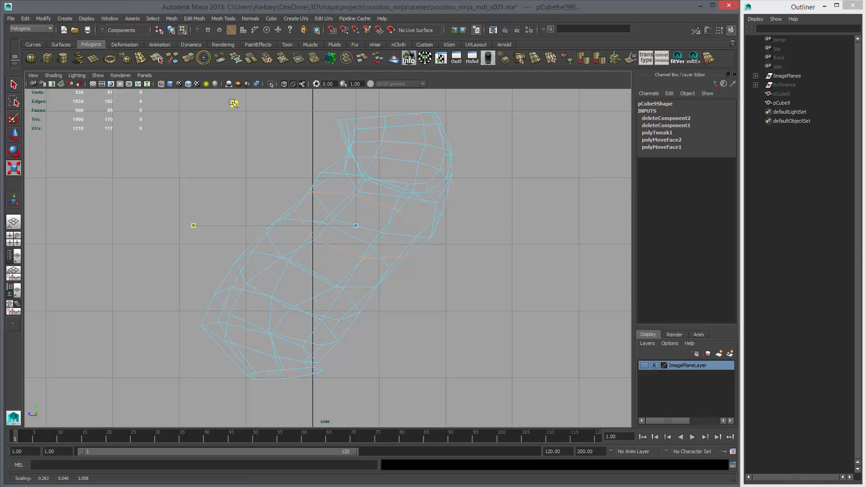
left_click_drag(231, 99, 231, 99)
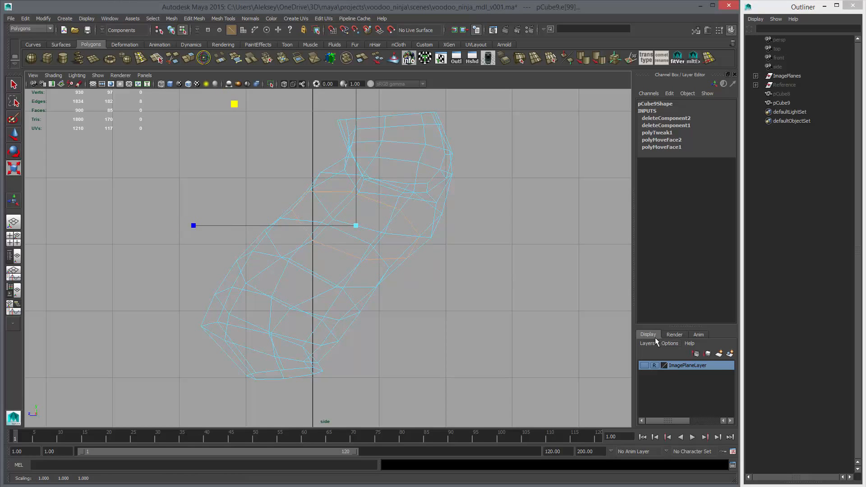
Show the ImagePlaneLayer reference and move the thigh edge loop into line with the side sketch.
left_click(644, 366)
key("q")
right_click_drag(427, 236, 405, 231)
right_click_drag(350, 238, 353, 216)
double_click(365, 269)
key("w")
middle_click_drag(365, 270, 347, 262)
Display the leg shaded and move the upper and lower thigh edge loops to follow the side sketch's outline.
double_click(368, 190)
middle_click_drag(382, 228, 352, 215)
key("5")
double_click(365, 223)
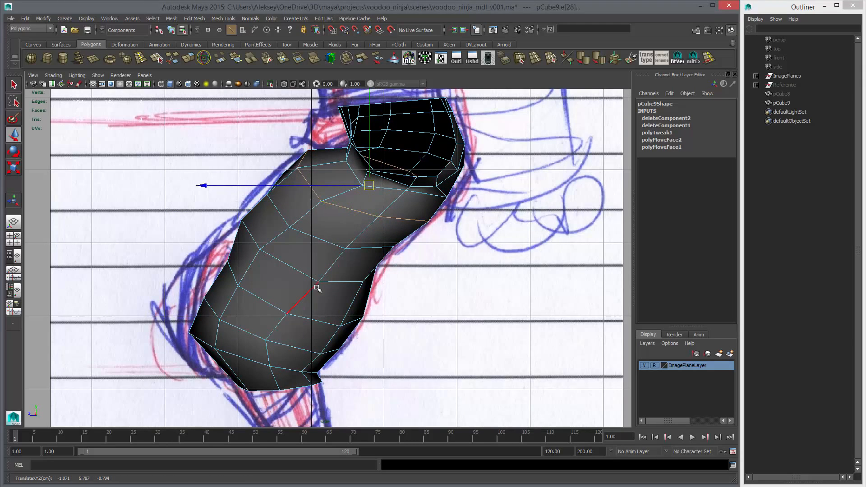
double_click(310, 275)
double_click(262, 298)
middle_click_drag(262, 298, 239, 304)
Rotate the edge loop just above the leg hem and shift it to follow the bend of the sketched knee.
double_click(234, 326)
left_click(248, 358)
left_click(248, 359)
key("e")
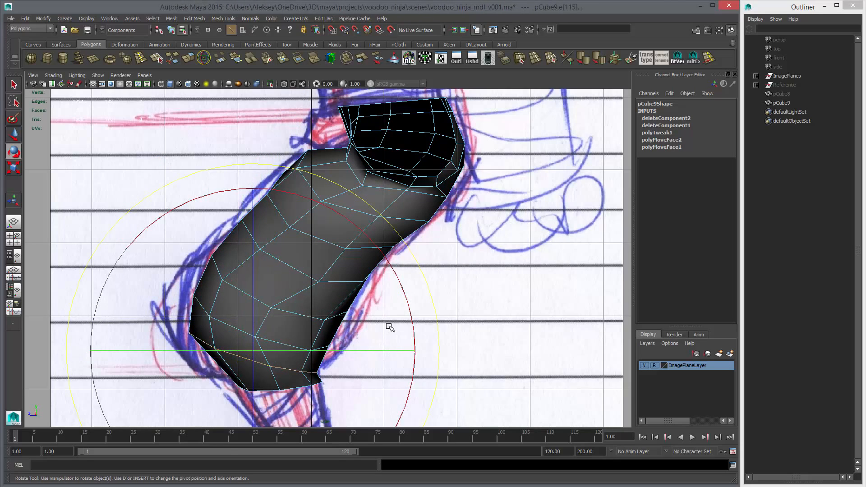
left_click(419, 267)
key("ctrl+z")
left_click_drag(422, 271, 405, 241)
key("w")
middle_click_drag(396, 267, 399, 271)
Move the vertices along the back of the lower leg out to the sketch outline.
key("q")
right_click_drag(321, 335, 285, 333)
left_click_drag(345, 324, 363, 325)
key("w")
middle_click_drag(368, 325, 377, 325)
left_click_drag(305, 339, 343, 355)
middle_click_drag(345, 352, 363, 354)
left_click_drag(301, 358, 331, 371)
middle_click_drag(332, 370, 346, 372)
Reposition the vertices on the side of the lower leg to space the edge loops evenly.
left_click_drag(242, 326, 280, 345)
middle_click_drag(260, 318, 276, 323)
left_click_drag(259, 298, 292, 319)
middle_click_drag(293, 319, 306, 323)
left_click_drag(323, 310, 343, 328)
middle_click_drag(343, 328, 348, 327)
left_click_drag(266, 305, 298, 323)
middle_click_drag(298, 323, 306, 325)
left_click_drag(316, 270, 333, 290)
middle_click_drag(334, 290, 331, 289)
left_click_drag(251, 300, 301, 322)
middle_click_drag(299, 319, 295, 316)
Move the vertices along the front of the knee and thigh into a smooth curve following the sketch.
left_click_drag(218, 271, 242, 293)
middle_click_drag(239, 294, 246, 296)
left_click_drag(201, 308, 233, 329)
middle_click_drag(233, 329, 247, 329)
left_click_drag(178, 278, 209, 307)
middle_click_drag(209, 308, 202, 302)
left_click_drag(199, 241, 225, 266)
middle_click_drag(225, 266, 219, 260)
left_click_drag(230, 208, 251, 231)
middle_click_drag(251, 231, 242, 221)
left_click_drag(254, 183, 275, 208)
middle_click_drag(275, 202, 272, 193)
left_click_drag(297, 175, 300, 159)
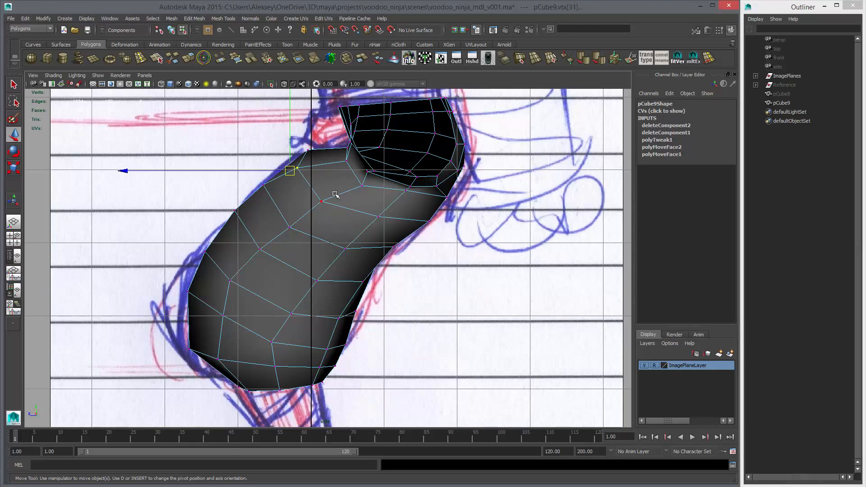
Adjust the front vertices around the knee just above the leg hem in the side view.
middle_click_drag(235, 279, 245, 255, "alt")
left_click_drag(184, 254, 213, 285)
left_click_drag(184, 310, 217, 335)
middle_click_drag(223, 322, 221, 325)
left_click_drag(221, 325, 239, 344)
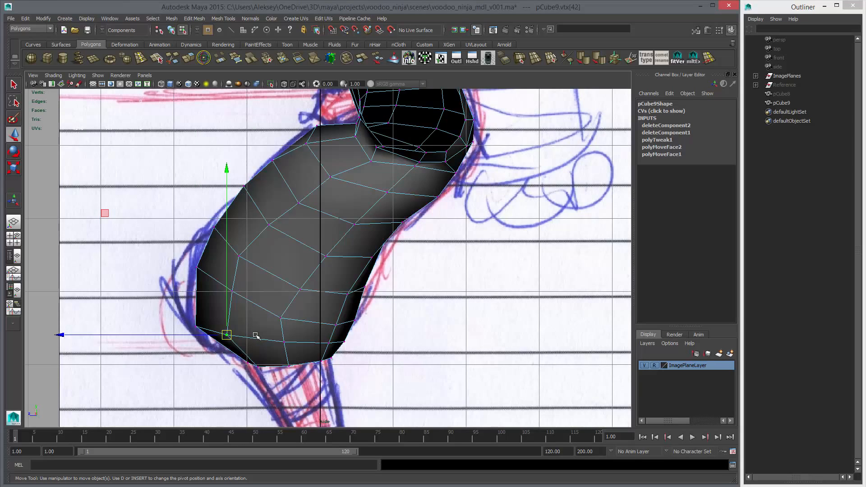
Check the knee shape in perspective and nudge the side vertex above the knee to even out the faces.
key("space")
key("space")
left_click_drag(324, 284, 409, 296, "alt")
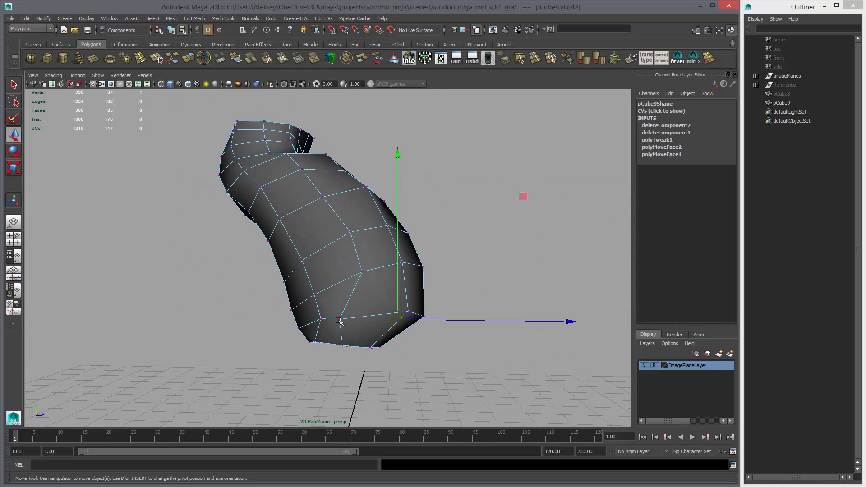
key("space")
key("space")
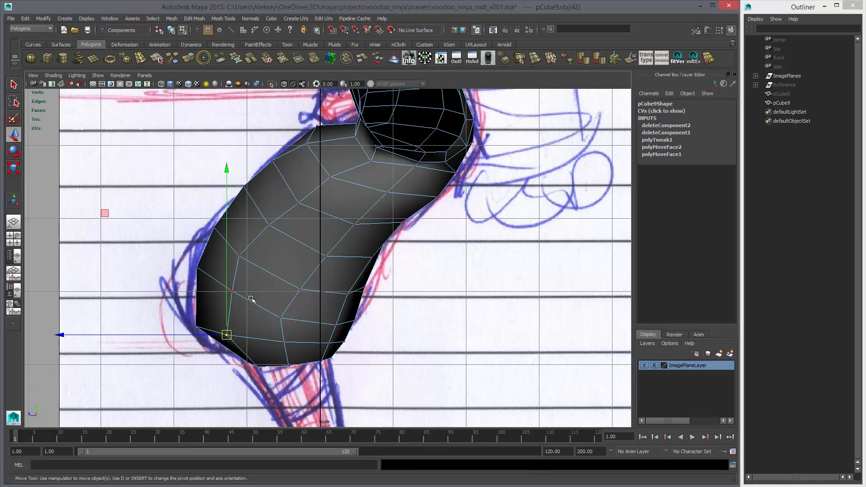
left_click(233, 291)
middle_click_drag(288, 320, 281, 319)
key("ctrl+z")
key("ctrl+z")
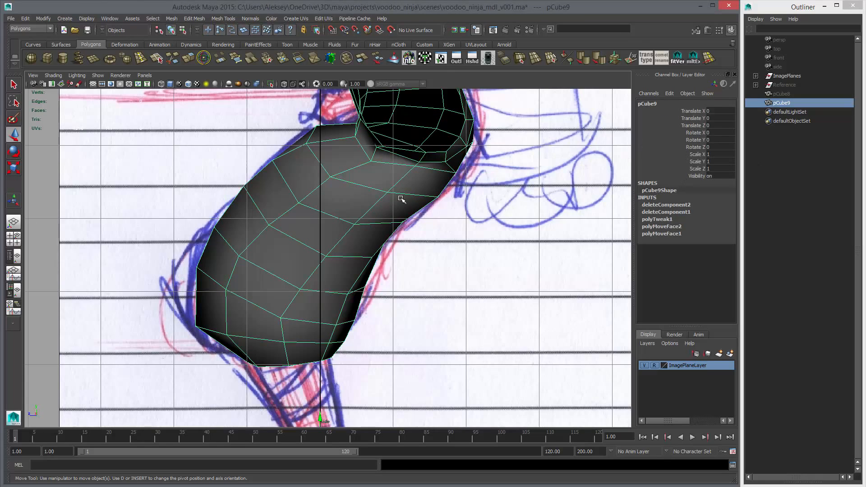
Set the pants' Scale X to -1 to expose the leg's other side and move its middle vertex above the hem.
type("-1")
key("Return")
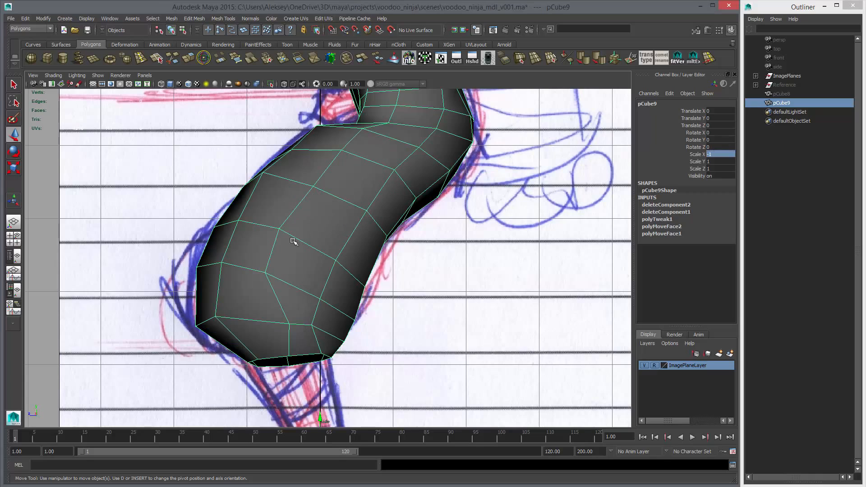
right_click_drag(304, 226, 273, 227)
left_click(289, 325)
middle_click_drag(350, 353, 328, 350)
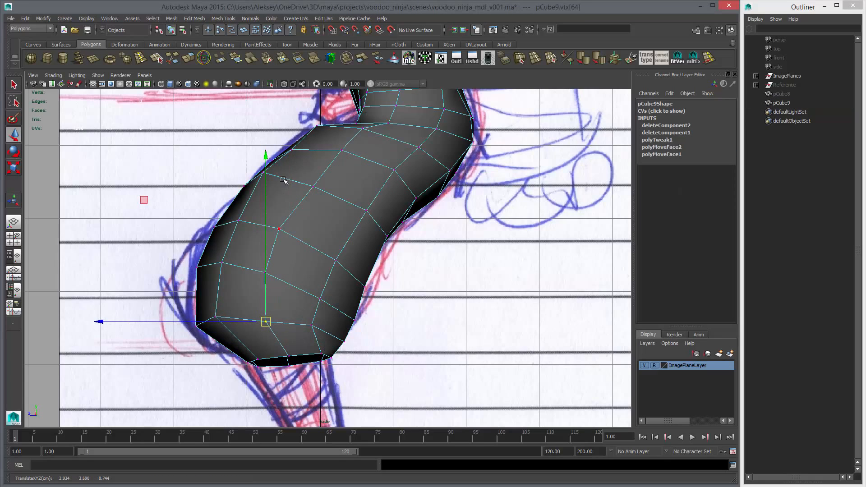
Reposition the vertices across the exposed side of the upper and middle thigh to even out the edge flow.
left_click(292, 151)
middle_click_drag(304, 168, 301, 166)
left_click(312, 194)
middle_click_drag(331, 199, 360, 199)
left_click(340, 152)
left_click(366, 213)
middle_click_drag(384, 237, 378, 230)
left_click(334, 260)
middle_click_drag(353, 279, 352, 275)
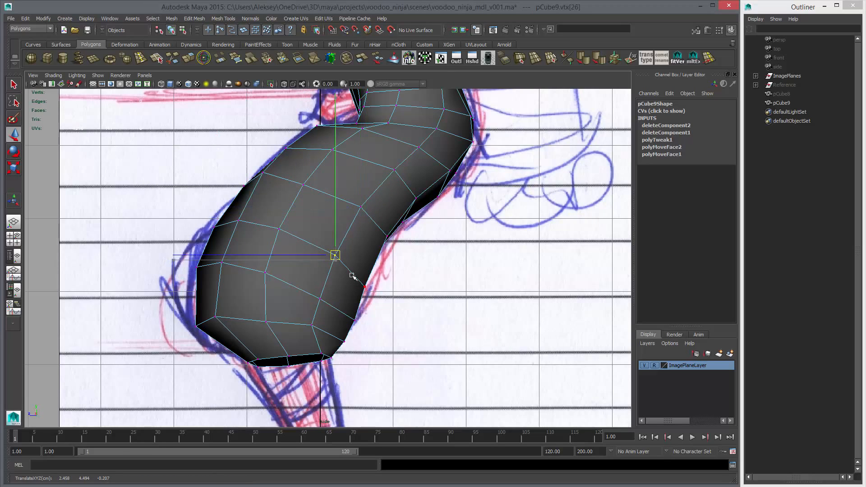
Adjust the vertices on the exposed side of the lower leg and knee to even out the faces.
left_click(320, 299)
middle_click_drag(340, 309, 341, 306)
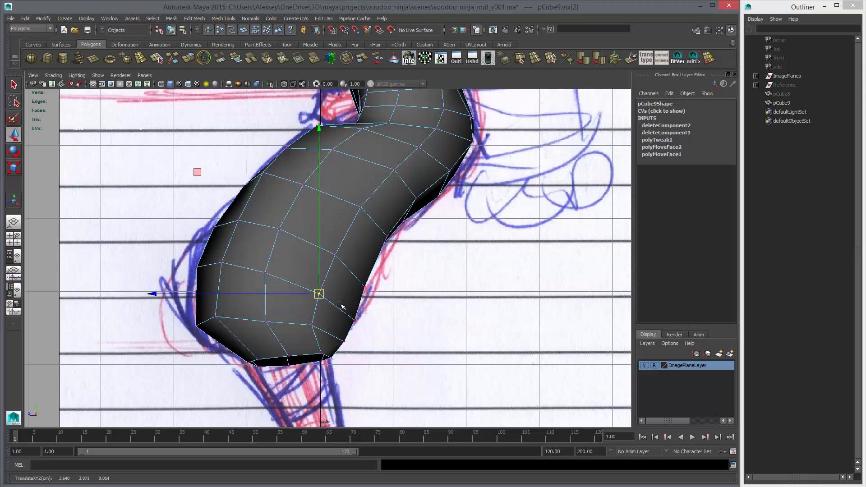
left_click(271, 321)
left_click(213, 316)
middle_click_drag(229, 329, 232, 337)
left_click(223, 264)
middle_click_drag(253, 284, 252, 288)
Select the edge loop just below the waist opening of the pants.
middle_click_drag(412, 271, 378, 339, "alt")
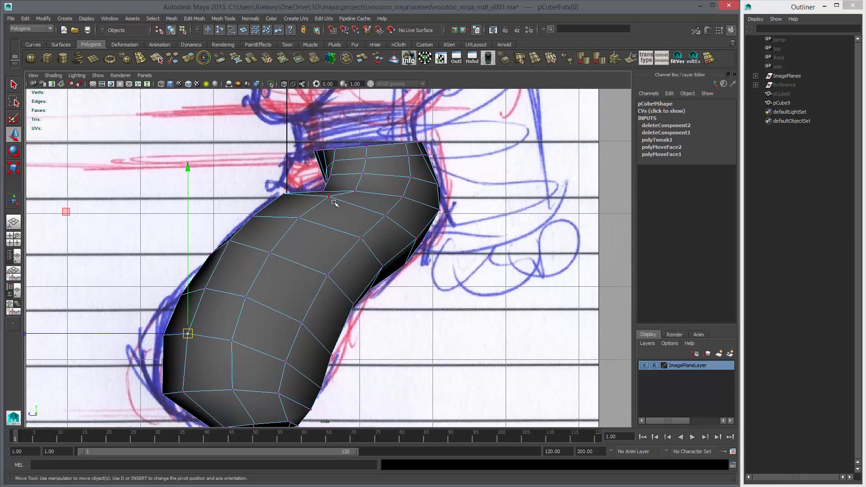
middle_click_drag(286, 201, 303, 232, "alt")
key("space")
key("space")
left_click_drag(362, 250, 305, 250, "alt")
middle_click_drag(306, 249, 353, 293, "alt")
right_click_drag(352, 293, 444, 253, "alt")
left_click_drag(444, 253, 368, 186, "alt")
right_click_drag(369, 186, 367, 170)
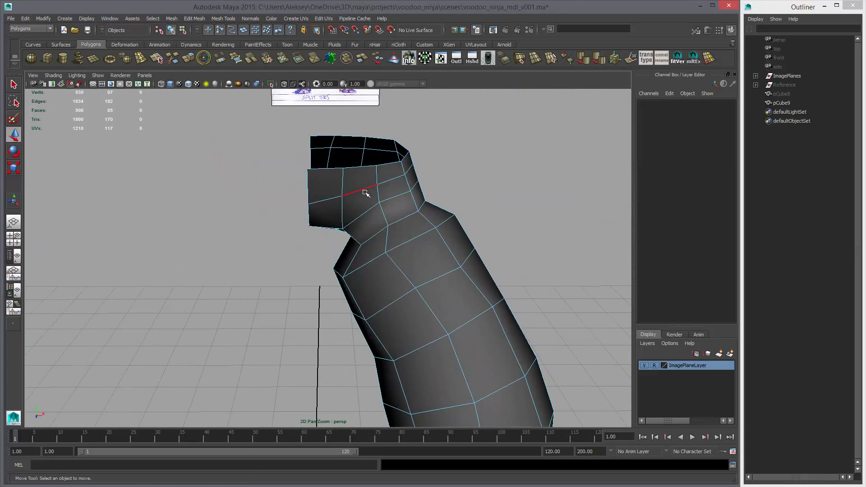
double_click(319, 201)
left_click_drag(320, 201, 329, 236, "alt")
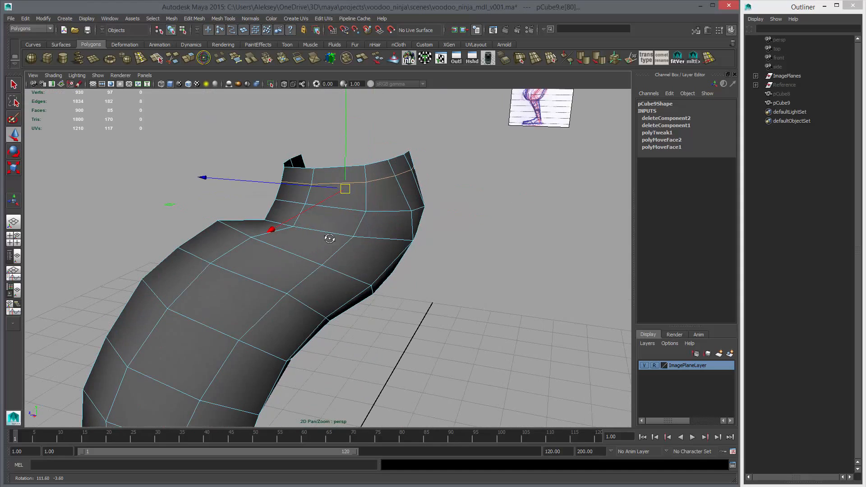
Create a lattice deformer with 2 divisions in S, T and U around the waist of the pants.
key("space")
key("space")
right_click_drag(444, 237, 473, 239, "alt")
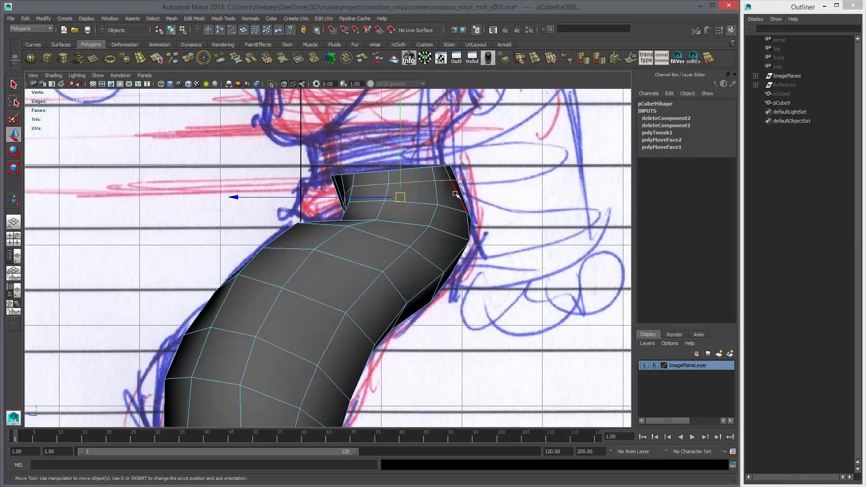
key("space")
left_click(417, 213)
left_click(425, 240)
Move the lattice's back and front points in the side view to fit the waist to the sketch.
right_click_drag(506, 191, 503, 166)
left_click_drag(445, 168, 486, 235)
middle_click_drag(487, 226, 495, 221)
left_click_drag(318, 168, 373, 248)
middle_click_drag(373, 248, 333, 243)
Move the lattice's outer side points in the front view to fit the waist to the sketched hip.
key("space")
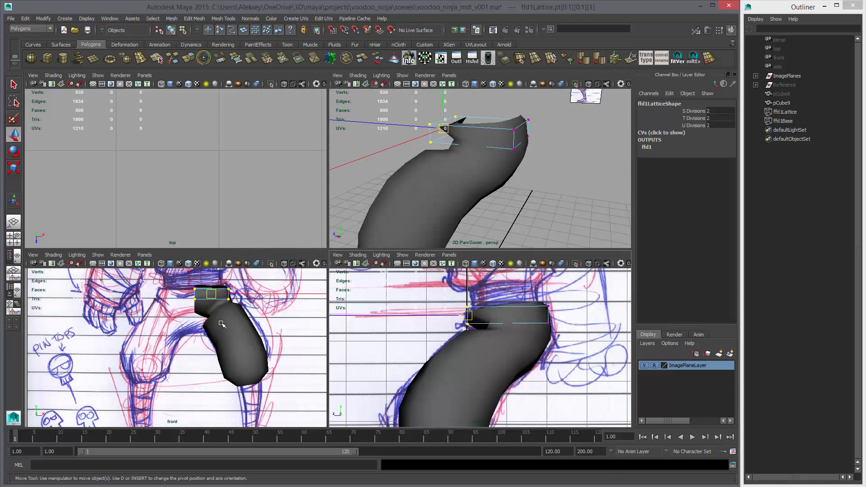
key("space")
scroll(490, 220, "up", 5)
middle_click_drag(490, 220, 449, 247, "alt")
left_click_drag(416, 158, 501, 256)
middle_click_drag(500, 256, 510, 248)
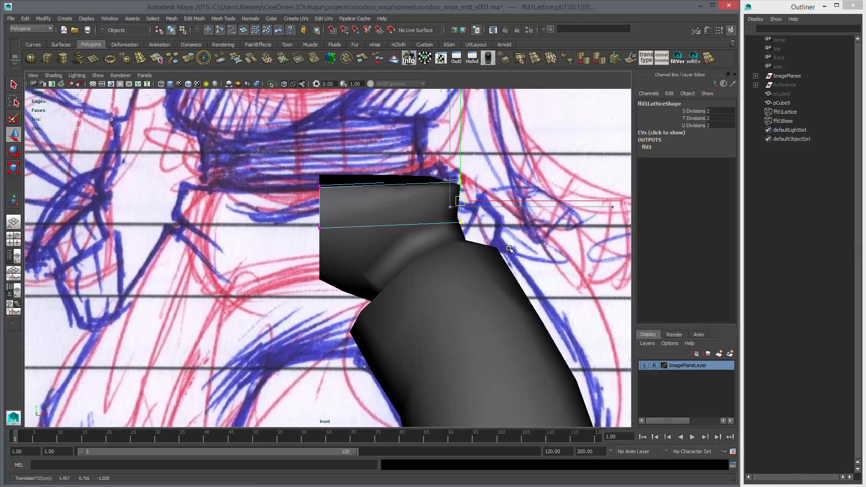
scroll(448, 247, "down", 5)
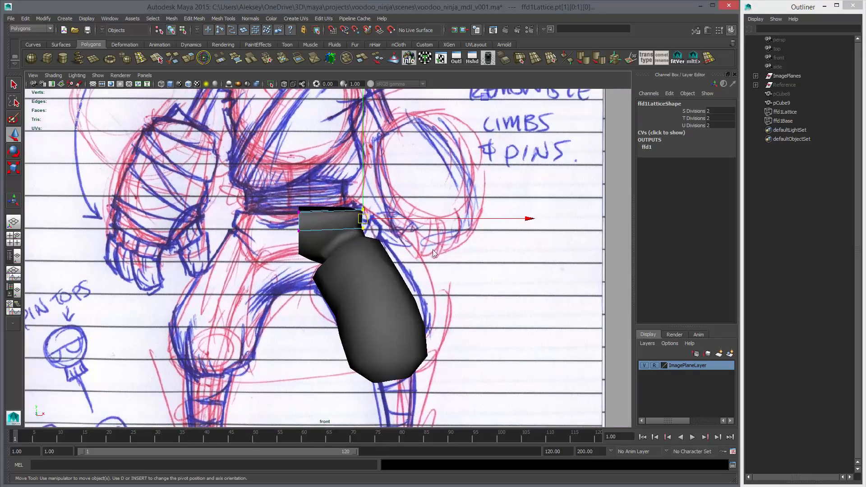
Delete the pants' construction history to bake in the lattice deformation.
key("space")
key("space")
left_click(334, 267)
key("alt+shift+d")
Select a vertex on the crotch's bottom edge and lower it in the front view towards the sketched crotch line.
mouse_move(335, 267)
left_mouse_down("alt")
mouse_move(385, 309)
mouse_move(465, 340)
mouse_move(372, 300)
mouse_move(408, 336)
mouse_move(292, 248)
mouse_move(406, 236)
mouse_move(357, 218)
mouse_move(373, 250)
mouse_move(355, 254)
mouse_move(338, 226)
mouse_move(333, 246)
left_mouse_up("alt")
key("1")
right_click_drag(333, 246, 294, 235)
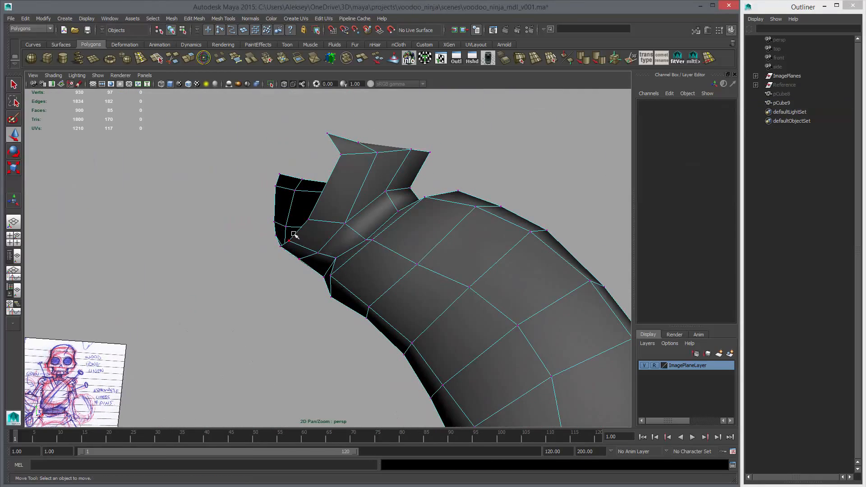
left_click(288, 244)
left_click_drag(332, 273, 370, 309, "alt")
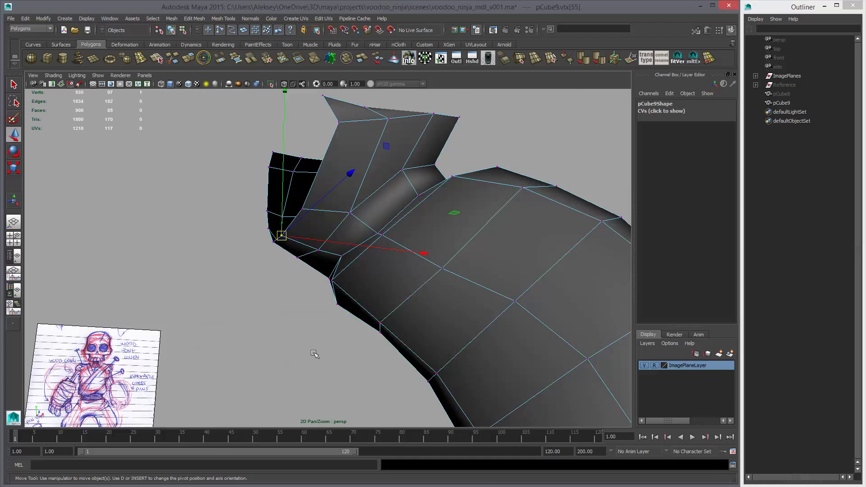
key("space")
key("space")
scroll(449, 266, "up", 10)
middle_click_drag(449, 266, 446, 302)
middle_click_drag(441, 394, 377, 366)
Lower the next crotch vertices towards the inner thigh in the front view, using wireframe display to place them.
left_click(413, 183)
middle_click_drag(427, 242, 391, 352)
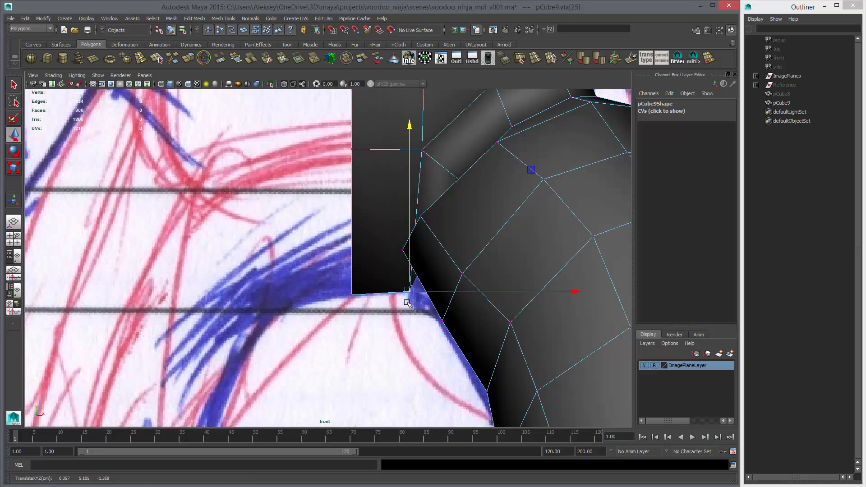
key("4")
left_click_drag(409, 292, 401, 292)
left_click(444, 191)
middle_click_drag(474, 276, 455, 380)
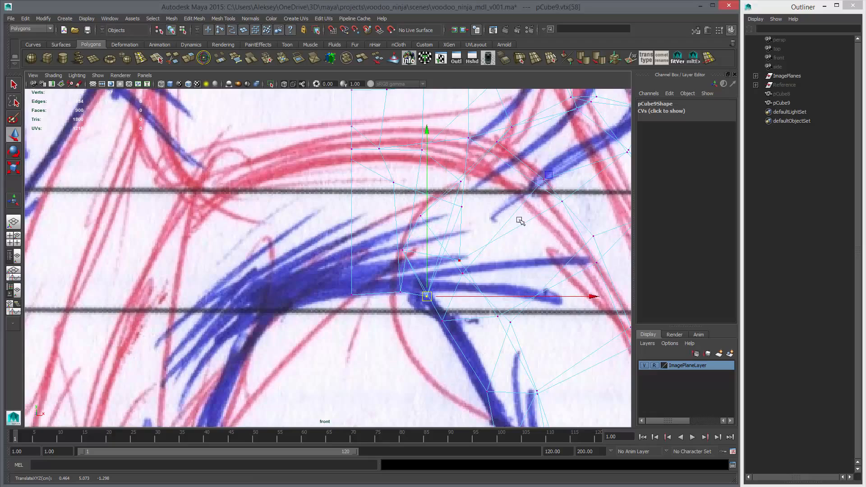
Pick the crotch vertex beside the inner thigh and move it down and outward in the front view.
key("space")
key("space")
left_click_drag(503, 251, 422, 299, "alt")
left_click(321, 281)
left_click_drag(362, 317, 368, 375, "alt")
key("space")
key("space")
middle_click_drag(461, 362, 460, 349, "alt")
key("space")
key("space")
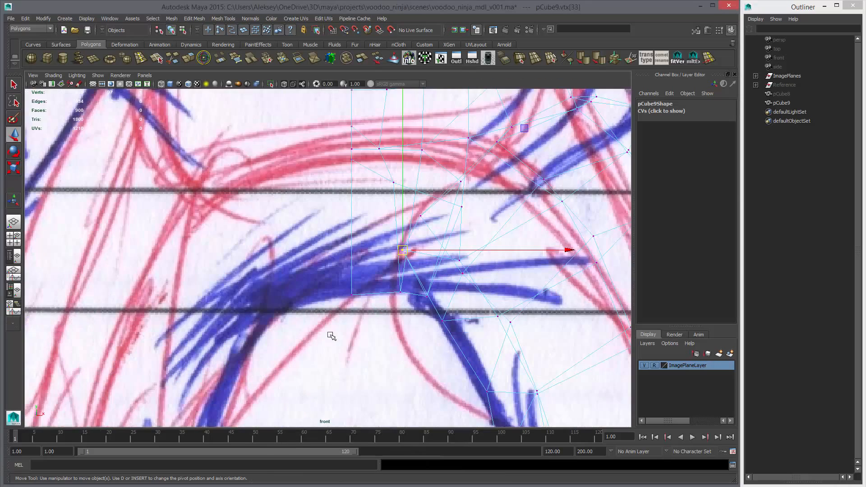
middle_click_drag(330, 333, 361, 269, "alt")
middle_click_drag(450, 274, 476, 332)
Reposition the neighbouring crotch vertices in the front view so they follow the sketched crotch curve.
left_click_drag(467, 250, 488, 266)
middle_click_drag(493, 291, 517, 317)
left_click_drag(448, 241, 473, 256)
middle_click_drag(485, 273, 504, 288)
left_click_drag(447, 221, 464, 242)
middle_click_drag(465, 242, 462, 245)
left_click_drag(421, 219, 440, 239)
middle_click_drag(440, 241, 435, 243)
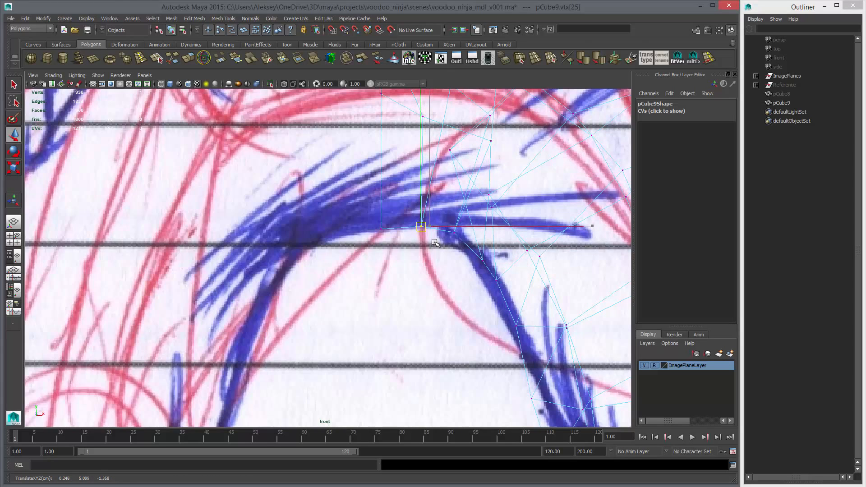
Place the inner-thigh vertices one after another along the sketched inner leg line in the front view.
left_click_drag(443, 211, 470, 244)
middle_click_drag(471, 247, 471, 250)
left_click_drag(473, 251, 486, 267)
middle_click_drag(486, 267, 487, 270)
left_click_drag(488, 272, 510, 306)
middle_click_drag(509, 306, 513, 313)
left_click(521, 344)
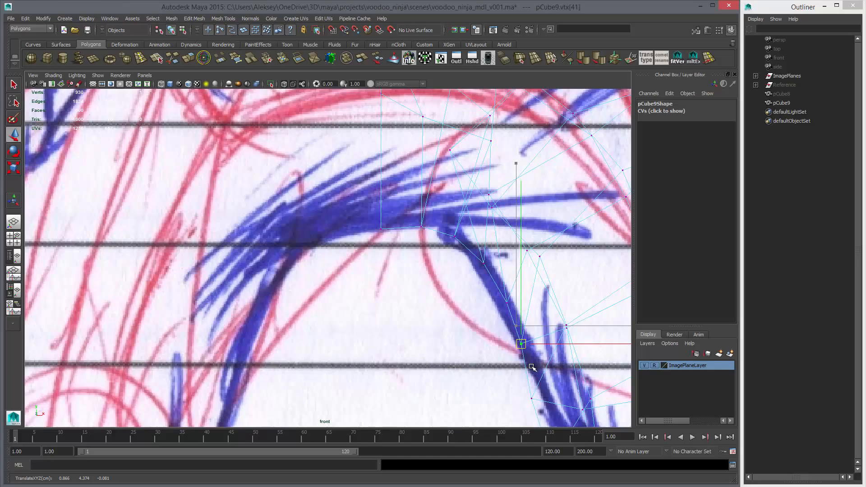
scroll(543, 367, "down", 3)
middle_click_drag(479, 319, 437, 268, "alt")
scroll(437, 268, "up", 1)
left_click_drag(407, 284, 444, 344)
middle_click_drag(444, 338, 449, 379, "alt")
Lower two vertices on the front of the inner hip in the perspective view to even out the edge flow.
key("space")
key("space")
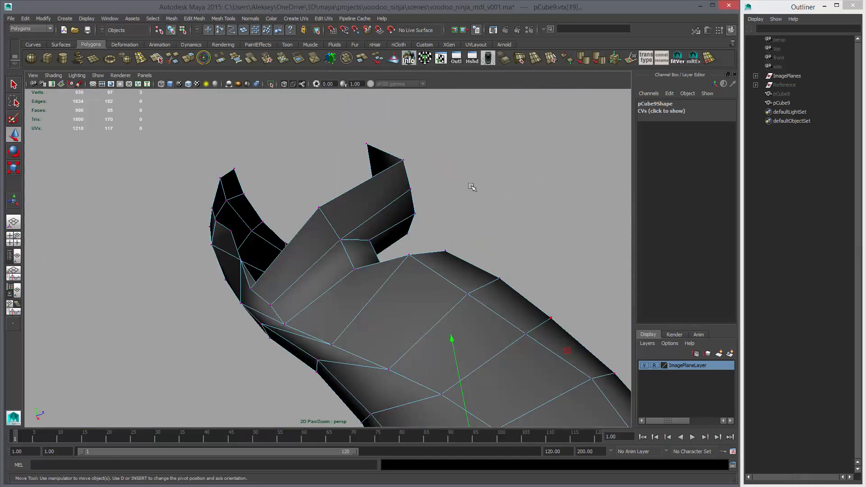
left_click_drag(429, 244, 321, 309, "alt")
left_click(302, 269)
middle_click_drag(321, 309, 319, 314)
left_click_drag(401, 327, 331, 316, "alt")
left_click(305, 293)
middle_click_drag(340, 303, 327, 325)
Move the next vertices up the front crotch opening in the perspective view to space them evenly.
left_click(320, 250)
middle_click_drag(344, 273, 330, 300)
left_click(330, 217)
middle_click_drag(331, 221, 371, 246)
left_click(361, 216)
left_click(380, 207)
Move the rear crotch vertices in the perspective and side views towards the sketched underside of the buttocks.
left_click_drag(391, 215, 457, 266, "alt")
middle_click_drag(457, 269, 465, 301)
key("space")
key("space")
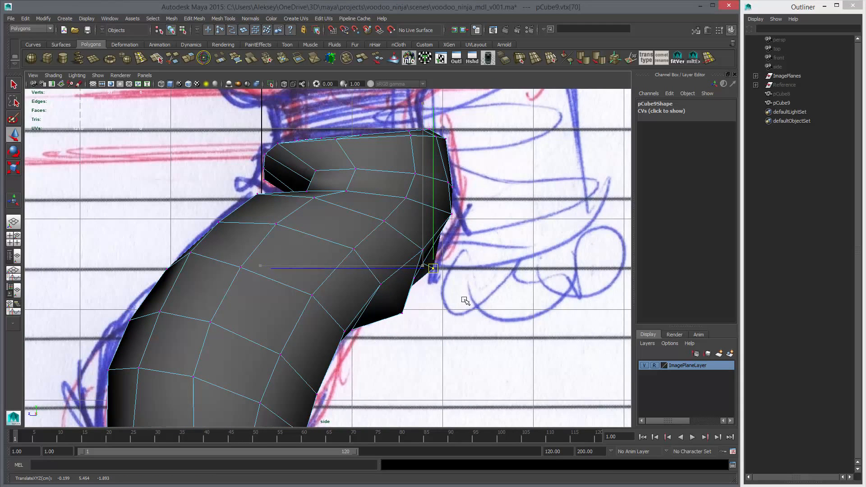
left_click(396, 307)
middle_click_drag(397, 310, 387, 303)
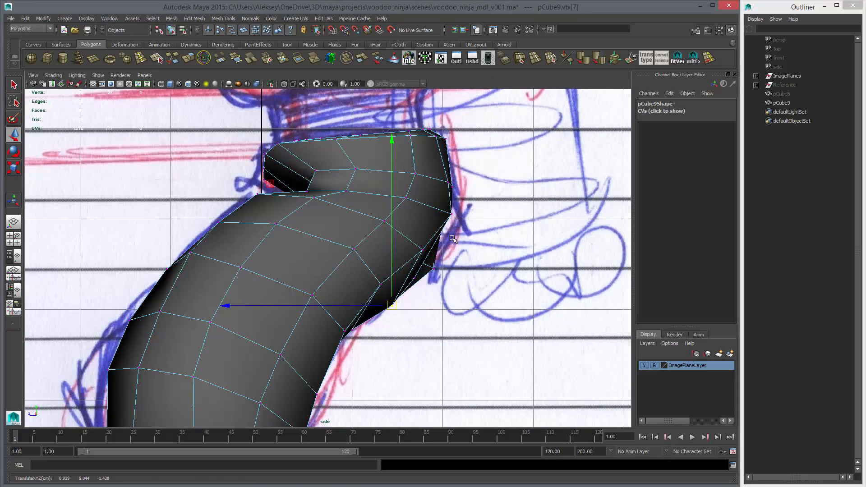
Show the pants in wireframe and fit the rear hip vertices to the sketched back outline in the side view.
key("4")
left_click(434, 208)
middle_click_drag(426, 183, 443, 206)
left_click_drag(443, 198, 446, 202)
middle_click_drag(447, 202, 456, 207)
Lower the vertex at the upper front edge of the crotch in the perspective view.
key("space")
key("space")
mouse_move(484, 242)
left_mouse_down("alt")
mouse_move(297, 258)
mouse_move(301, 302)
mouse_move(371, 236)
mouse_move(358, 230)
mouse_move(354, 255)
left_mouse_up("alt")
left_click(354, 218)
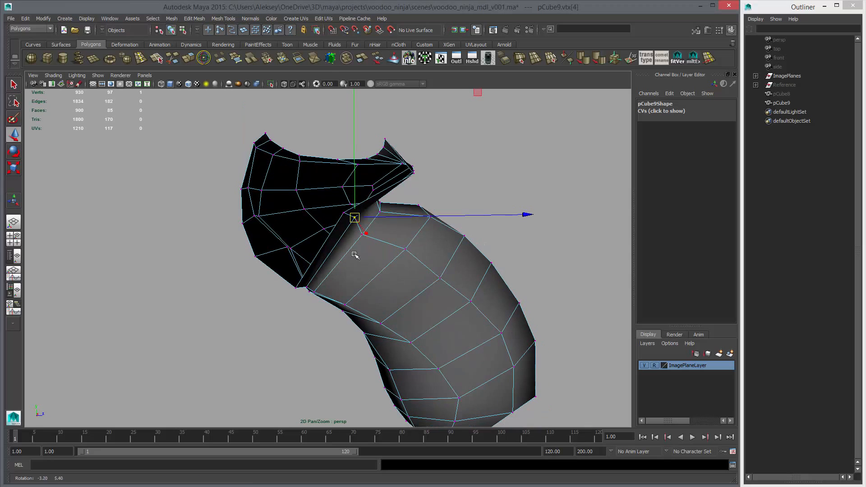
middle_click_drag(379, 256, 375, 266)
key("q")
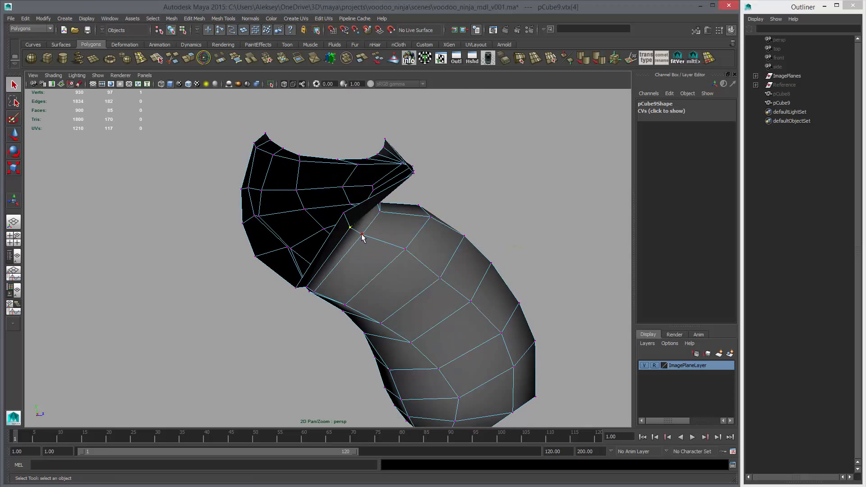
Select the adjacent front hip vertex and move it down the leg, checking its place in the side view.
key("w")
left_click(362, 235)
key("space")
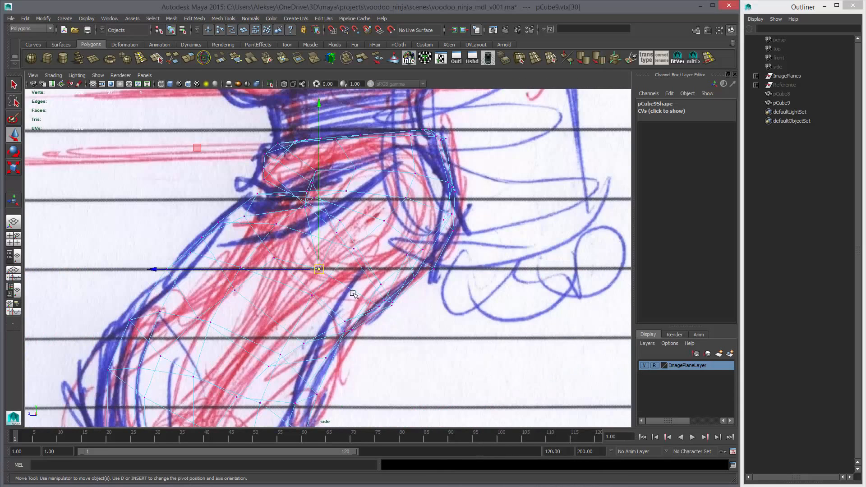
middle_click_drag(363, 296, 432, 299, "alt")
key("space")
key("space")
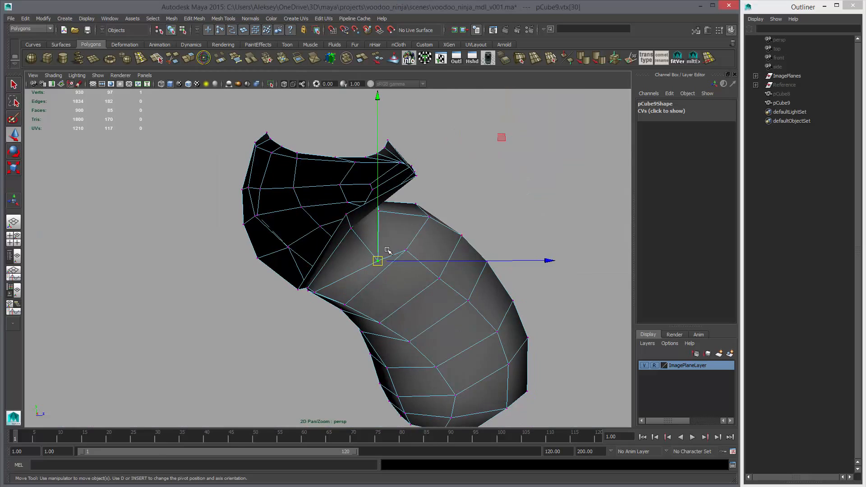
Adjust the remaining front hip vertices in the perspective view and pick the centre crotch vertices in the front view.
left_click_drag(404, 266, 425, 286, "alt")
left_click(434, 282)
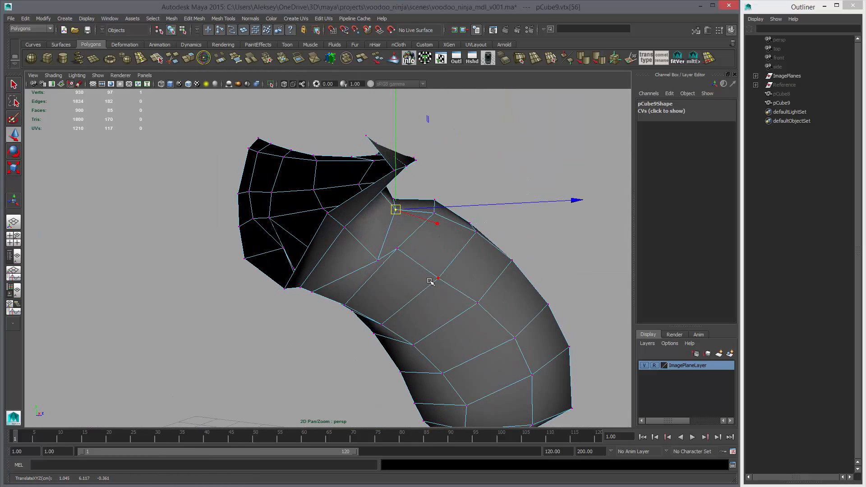
left_click_drag(399, 249, 348, 328)
left_click(439, 277)
left_click(311, 212)
key("space")
key("space")
scroll(348, 325, "up", 4)
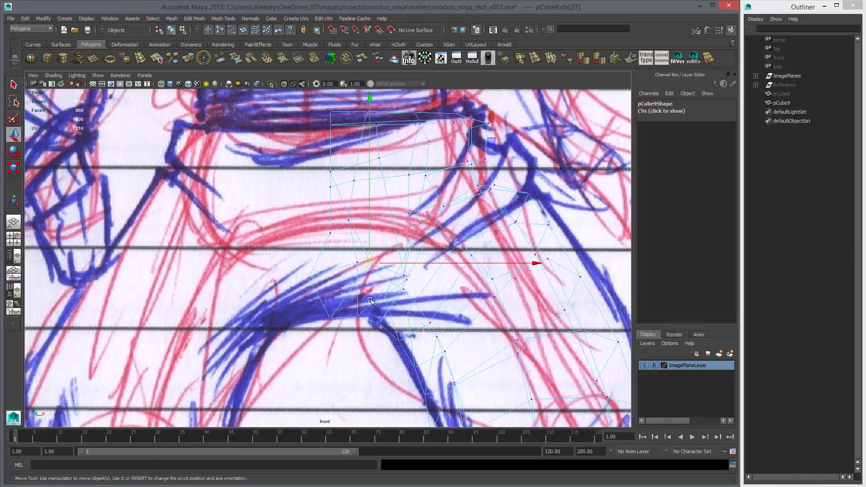
left_click(312, 279)
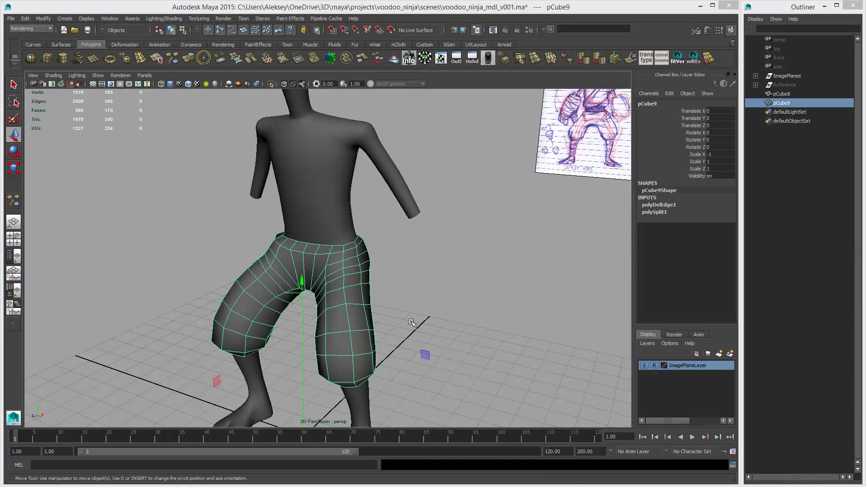
Examine the complete two-legged pants from several angles, comparing the smooth preview with the unsmoothed mesh.
scroll(505, 353, "up", 3)
left_click_drag(505, 353, 400, 294, "alt")
key("3")
key("1")
key("3")
left_click(365, 302)
left_click(329, 275)
right_click_drag(329, 275, 394, 292, "alt")
left_click_drag(394, 292, 332, 305, "alt")
key("1")
right_click_drag(332, 305, 397, 306, "alt")
left_click_drag(396, 306, 455, 262, "alt")
middle_click_drag(456, 262, 433, 262, "alt")
left_click_drag(434, 262, 410, 247, "alt")
Cut a horizontal edge across the front of the pants below the waistband, connecting the two opposite hip vertices.
right_click_drag(289, 223, 292, 199)
left_click(293, 197)
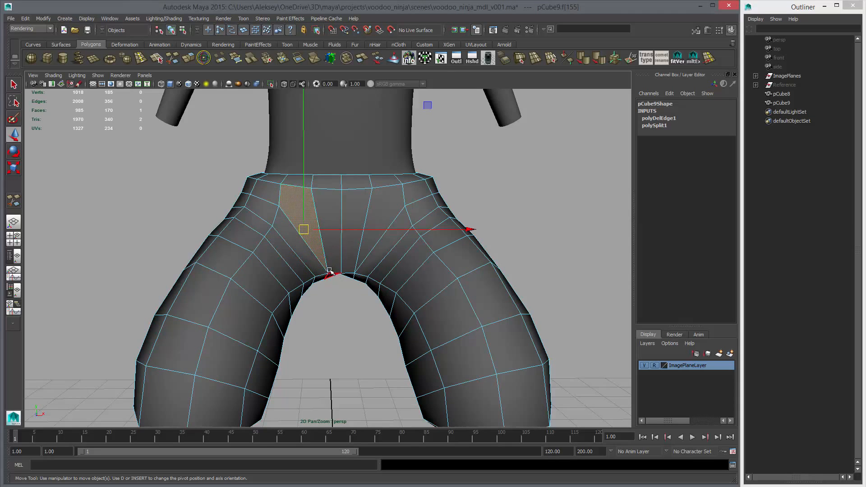
left_click(173, 58)
scroll(323, 236, "up", 2)
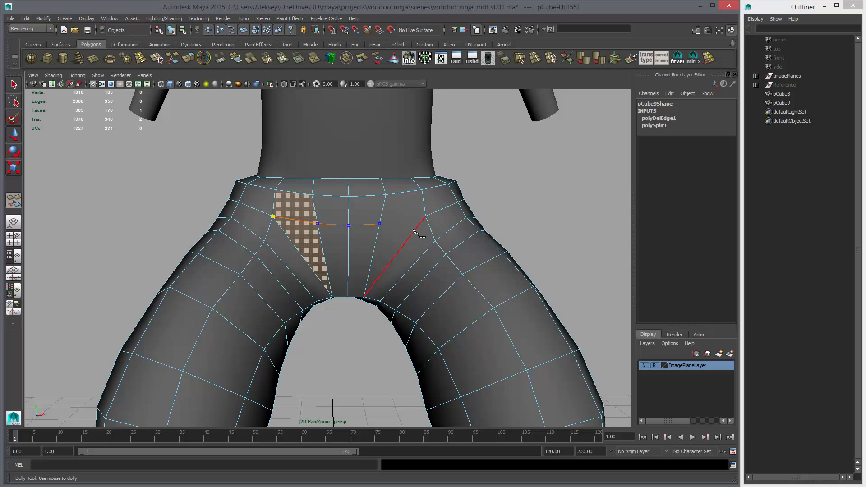
key("Return")
key("w")
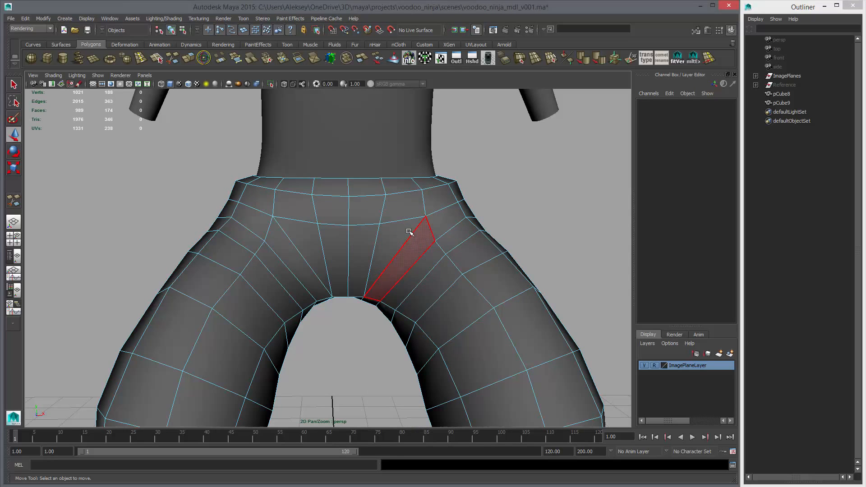
Delete the two diagonal edges running from the ends of the new cut down to the crotch.
left_click(407, 240)
left_click(304, 256, "shift")
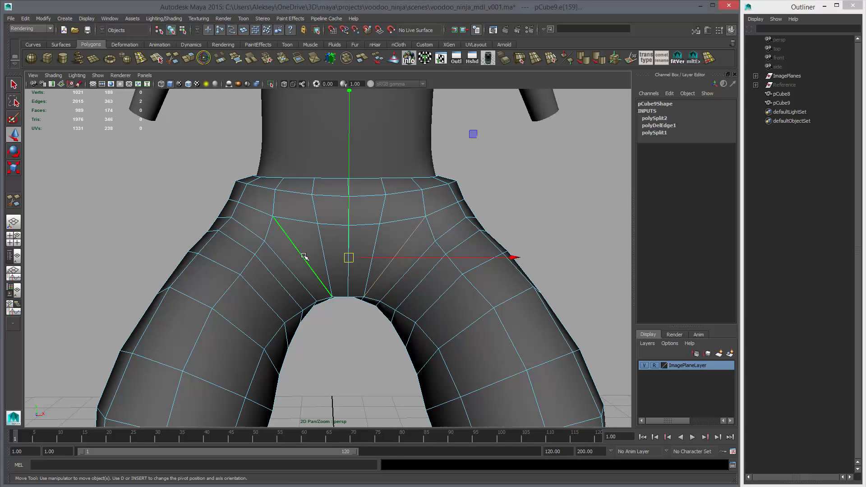
key("Delete")
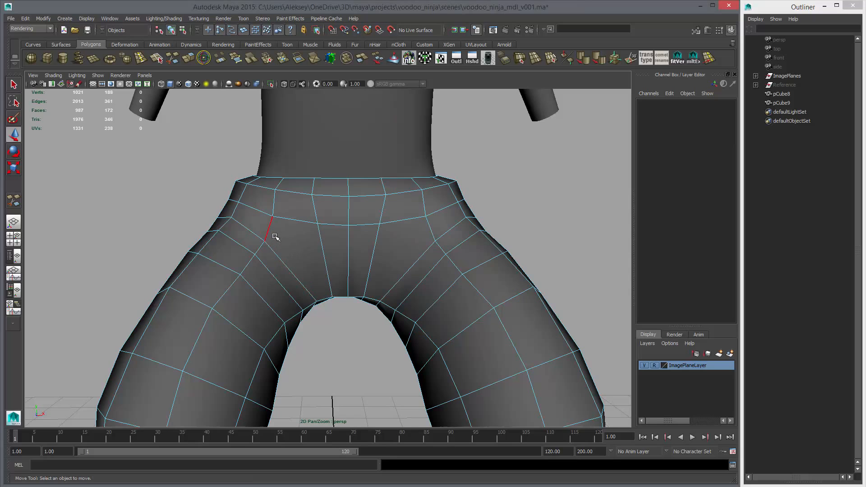
Cut a second horizontal edge across the front, between the new cut and the crotch.
key("y")
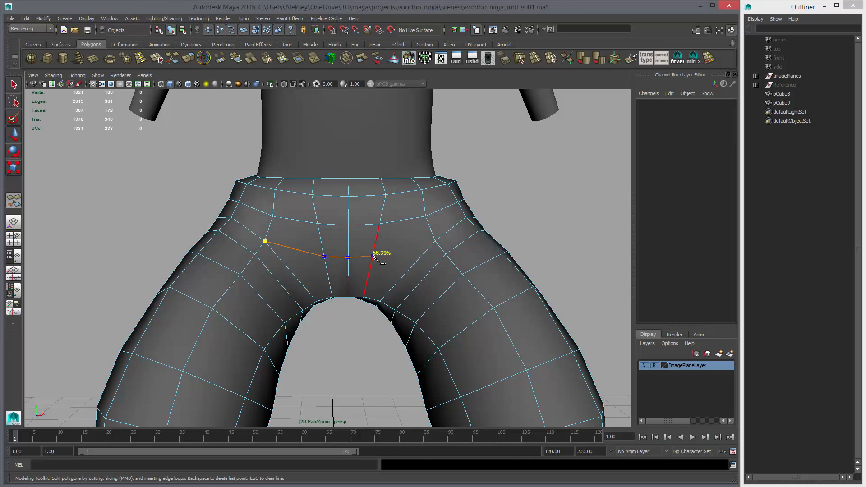
right_click(440, 235)
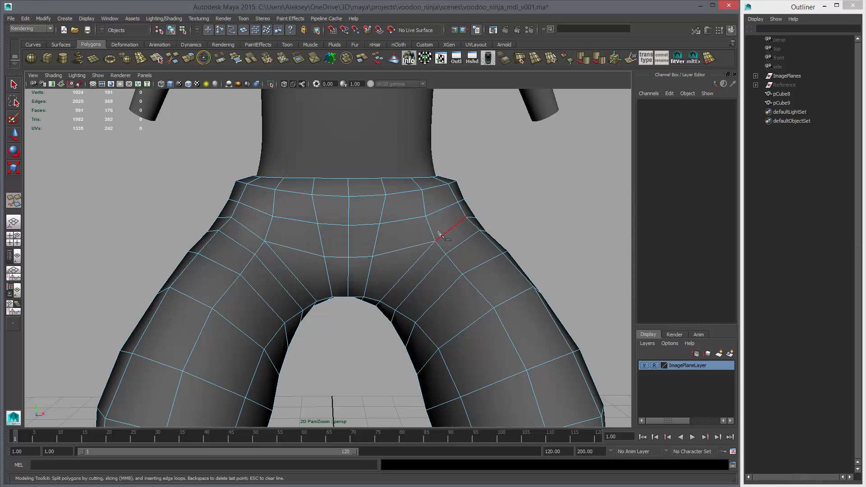
key("w")
Adjust the vertices of the lower cut just above the crotch to smooth the front surface.
left_click_drag(468, 275, 255, 296, "alt")
left_click_drag(253, 248, 377, 268, "alt")
right_click_drag(378, 268, 339, 268)
left_click(379, 272)
left_click_drag(400, 284, 405, 295)
left_click(361, 279)
left_click_drag(361, 279, 385, 318, "alt")
key("q")
left_click(396, 287, "shift")
key("w")
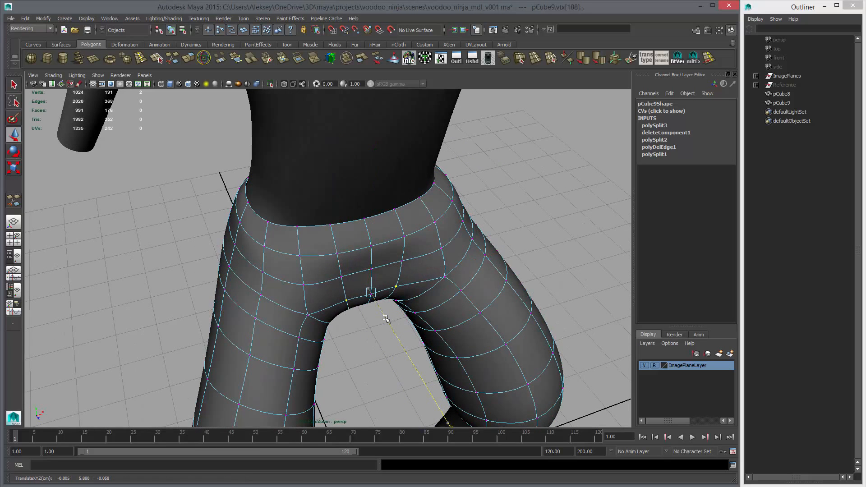
key("1")
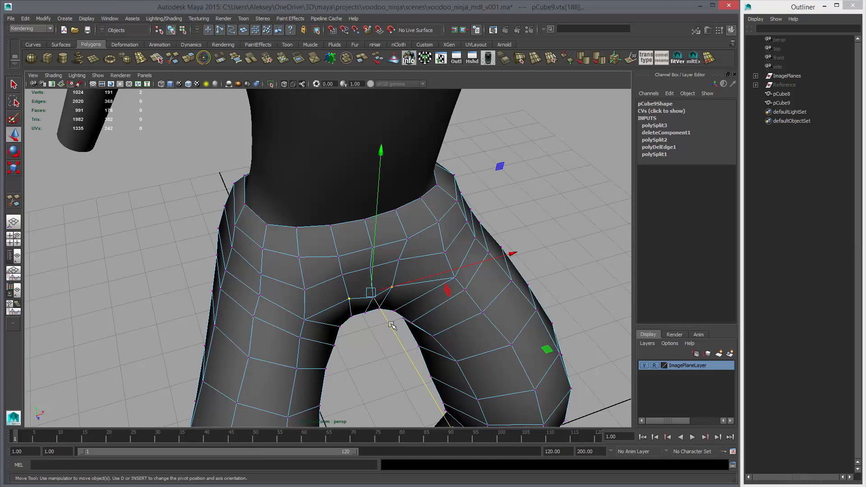
left_click_drag(386, 321, 368, 321)
Select the three middle vertices of the upper cut for moving and show the pants in smooth preview.
left_click(339, 277)
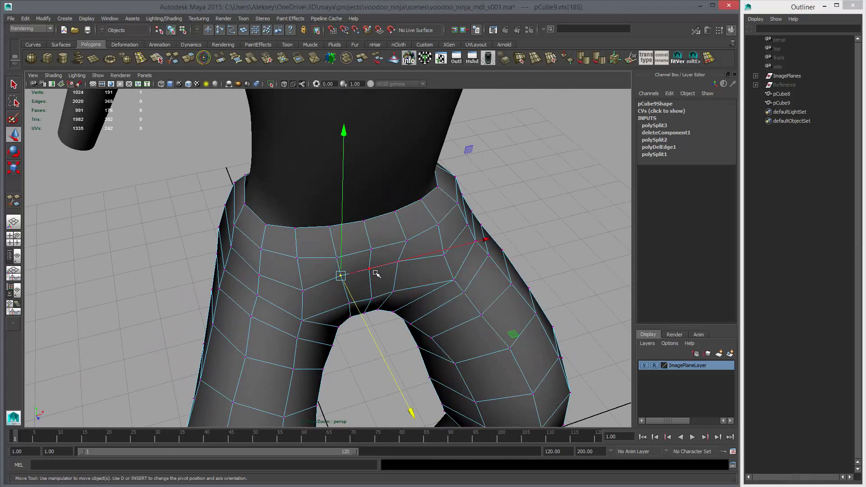
key("q")
left_click(398, 261, "shift")
left_click(370, 269, "shift")
left_click_drag(370, 270, 440, 277, "alt")
key("w")
key("3")
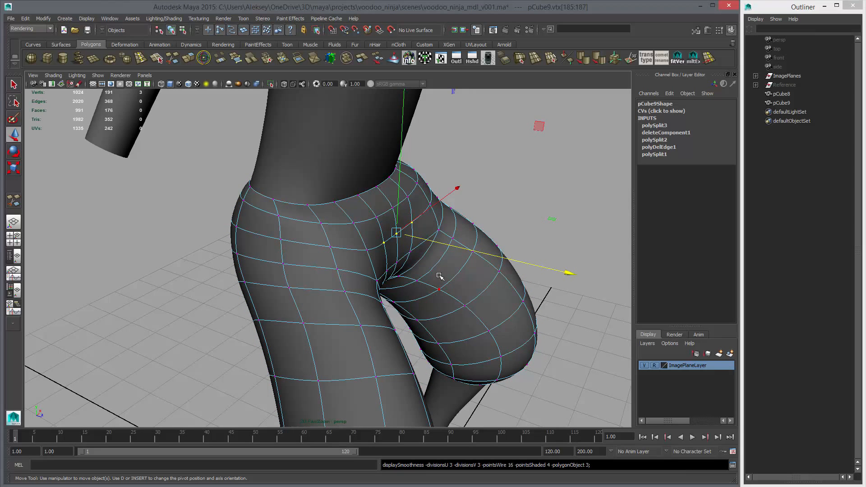
Return to object mode and examine the pants' crotch and back from several angles, smoothed and unsmoothed.
right_click_drag(440, 276, 505, 211)
left_click(505, 211)
left_click_drag(381, 285, 212, 273, "alt")
right_click_drag(212, 273, 212, 290, "alt")
left_click_drag(211, 290, 316, 285, "alt")
right_click_drag(316, 284, 358, 290, "alt")
left_click_drag(359, 290, 313, 271, "alt")
left_click(342, 271)
key("1")
right_click_drag(313, 271, 327, 283, "alt")
left_click_drag(327, 283, 402, 310, "alt")
right_click_drag(401, 309, 377, 292, "alt")
left_click_drag(377, 292, 395, 358, "alt")
Insert an edge loop just above the hem of the pants leg in the front view.
key("space")
key("space")
key("space")
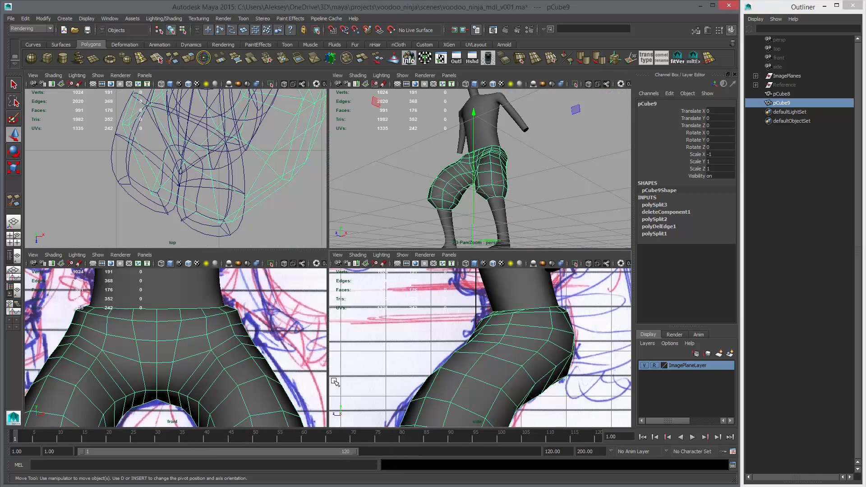
middle_click_drag(301, 310, 359, 170, "alt")
key("space")
key("space")
key("space")
middle_click_drag(333, 315, 117, 309, "alt")
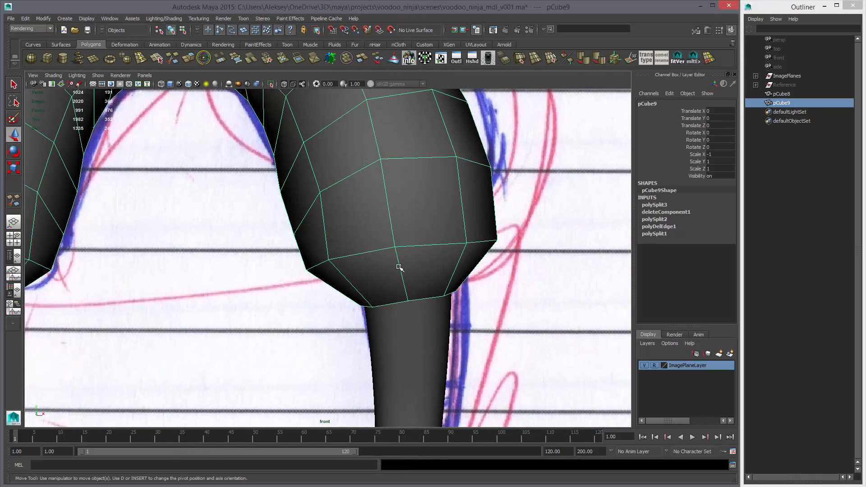
left_click(140, 58)
left_click(405, 285)
left_click(406, 288)
Scale and move the new edge loop above the hem so that the cuff bulges out around the shin.
key("w")
key("r")
middle_click_drag(406, 295, 409, 293)
key("w")
left_click_drag(405, 254, 406, 261)
key("r")
middle_click_drag(369, 252, 375, 252)
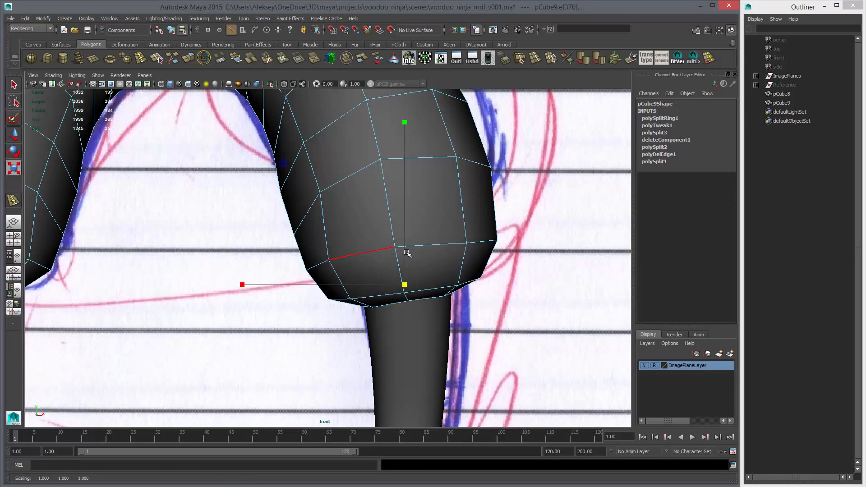
key("space")
key("space")
left_click_drag(488, 230, 381, 286, "alt")
right_click_drag(381, 286, 438, 343, "alt")
middle_click_drag(438, 343, 531, 289, "alt")
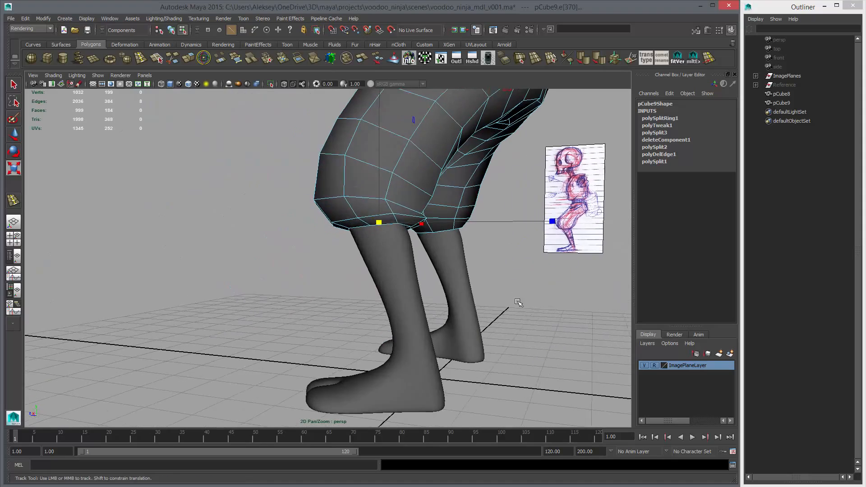
Move the rear vertex of the cuff in the side view so that the back of the pants' hem rounds out.
key("space")
key("space")
key("space")
key("space")
key("f")
mouse_move(516, 334)
right_mouse_down("alt")
mouse_move(418, 298)
mouse_move(381, 259)
right_mouse_up("alt")
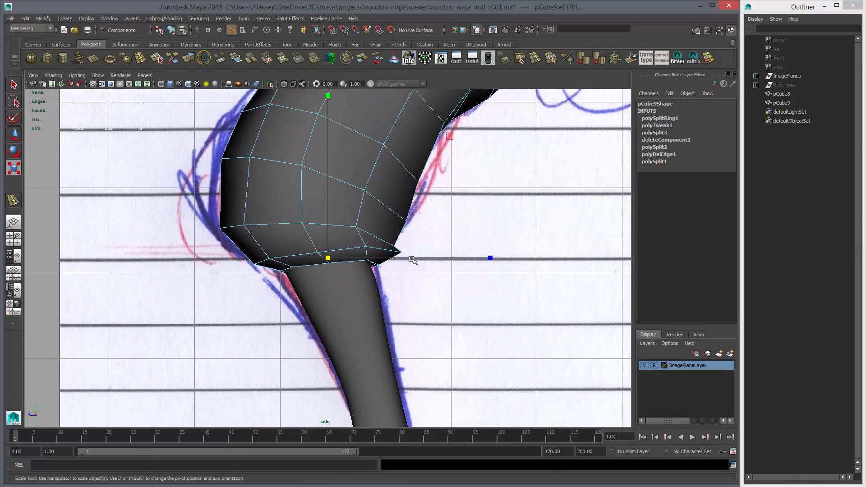
key("w")
key("F9")
key("q")
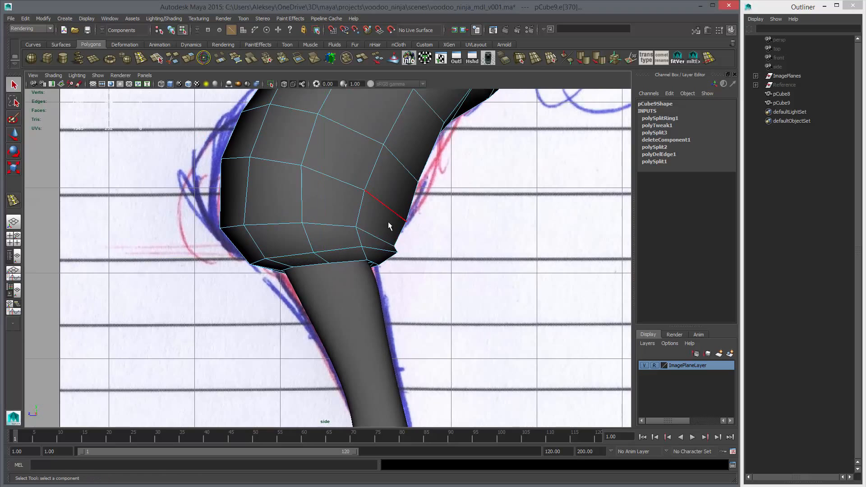
left_click(395, 246)
key("w")
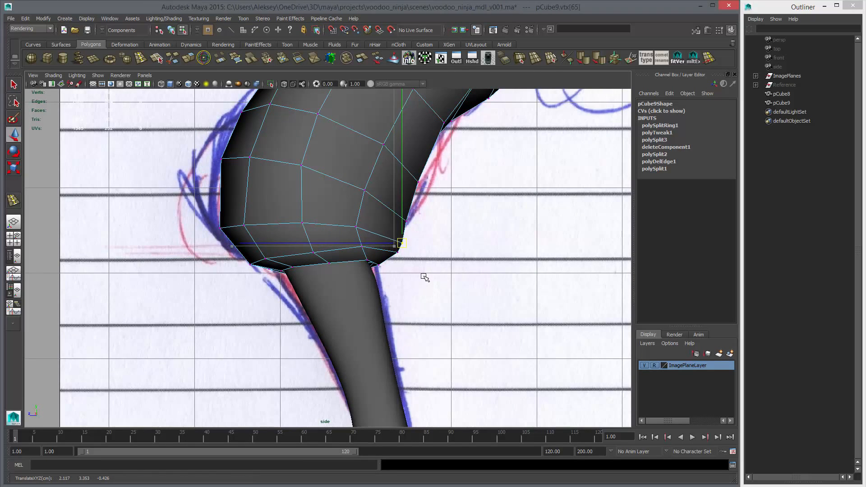
scroll(432, 234, "down", 6)
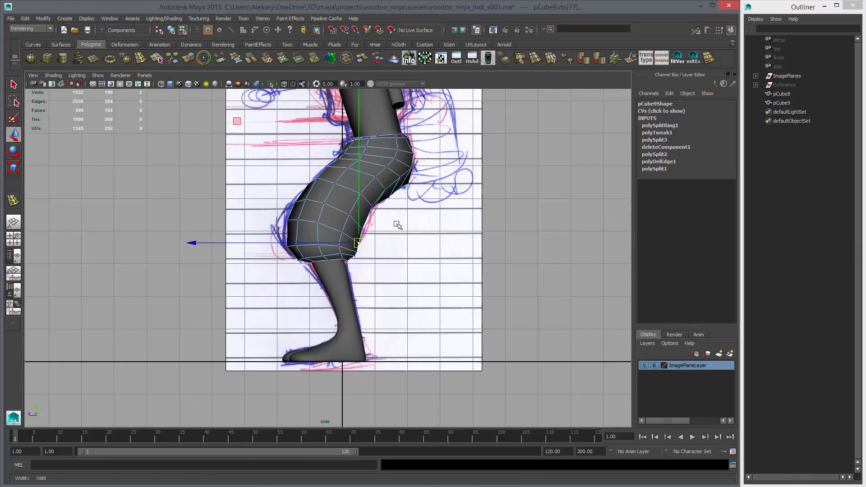
Examine the cuff and overall pants silhouette against the side sketch and in the other views.
key("space")
key("space")
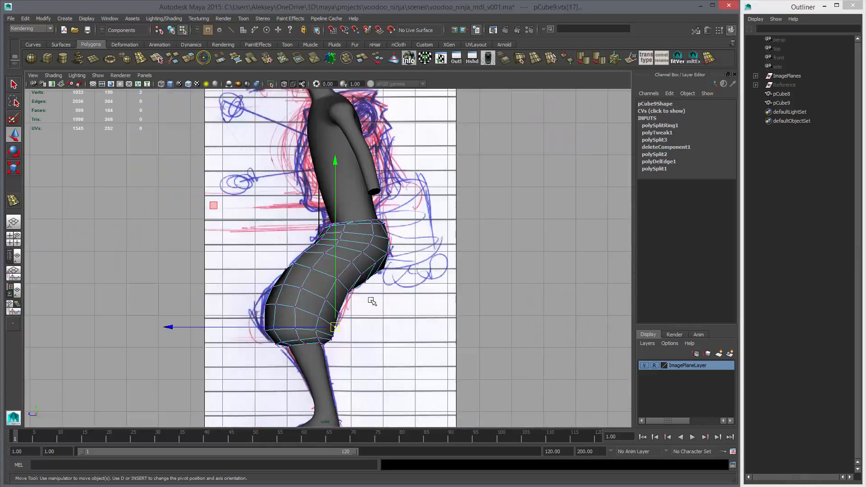
scroll(379, 306, "up", 6)
key("space")
key("space")
scroll(434, 276, "down", 8)
middle_click_drag(462, 161, 426, 199, "alt")
key("space")
key("space")
Delete the faces of one half of the pants, keeping only a single leg up to the centre line.
scroll(443, 224, "down", 4)
left_click_drag(443, 224, 519, 226, "alt")
right_click_drag(274, 170, 271, 190)
left_click_drag(198, 134, 414, 240)
key("Delete")
scroll(342, 291, "up", 3)
key("super")
left_click_drag(363, 203, 334, 225, "alt")
key("super")
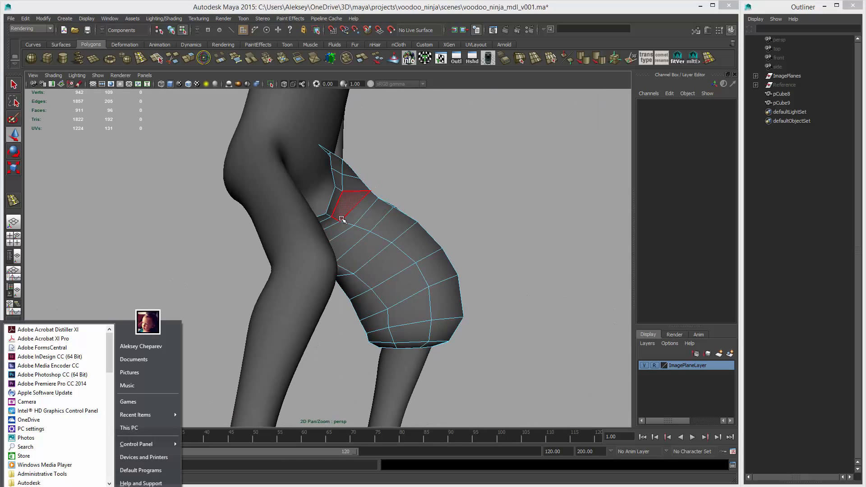
left_click_drag(397, 223, 404, 220, "alt")
Select the inner crotch edge on the centre line and shift it slightly backward in the wireframe side view.
right_click_drag(336, 229, 344, 200)
left_click_drag(344, 203, 330, 223, "alt")
left_click(318, 223)
mouse_move(361, 256)
left_mouse_down("alt")
mouse_move(354, 262)
mouse_move(468, 350)
left_mouse_up("alt")
key("space")
key("space")
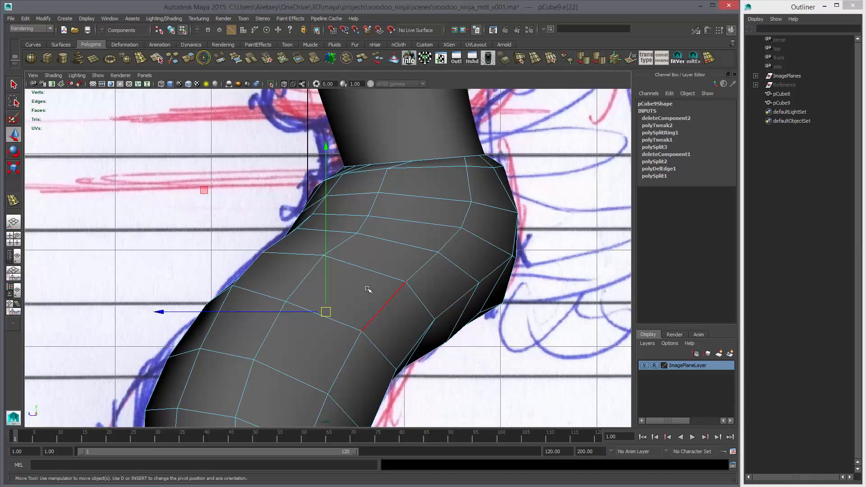
key("4")
left_click_drag(377, 320, 399, 317)
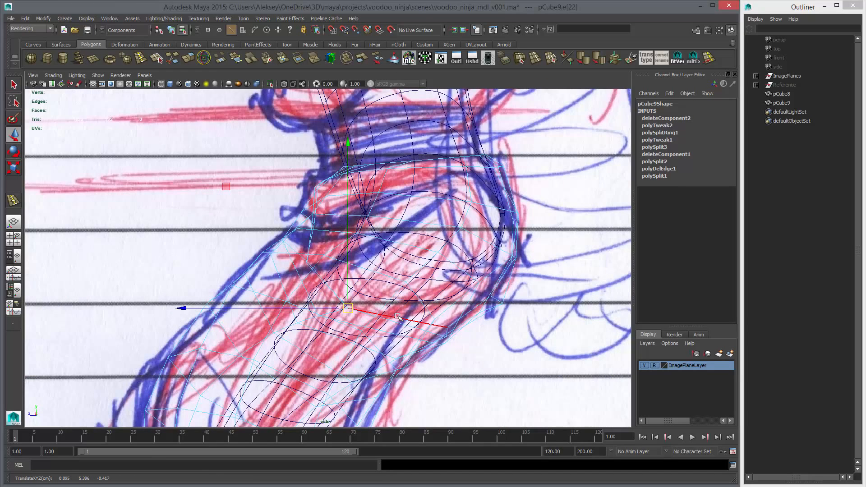
Hide the image plane layer, turn off smooth preview and reposition the front centre-line vertices below the waistband in the side view.
right_click_drag(395, 323, 337, 299)
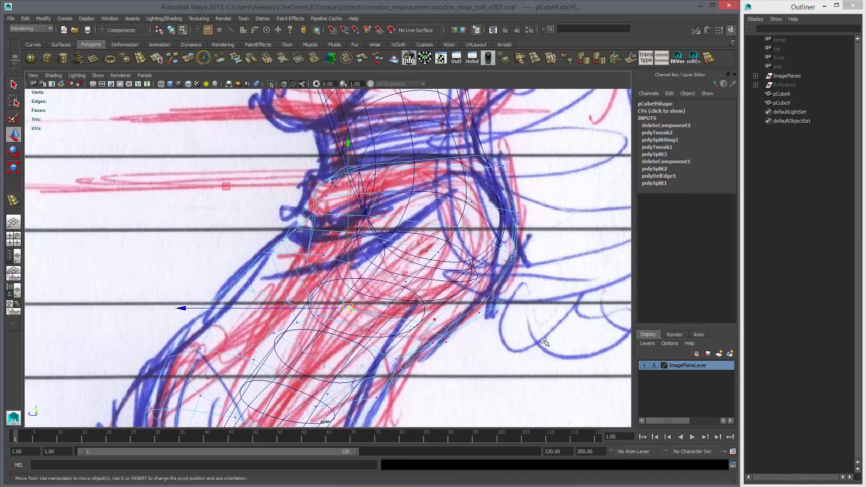
left_click(644, 365)
key("1")
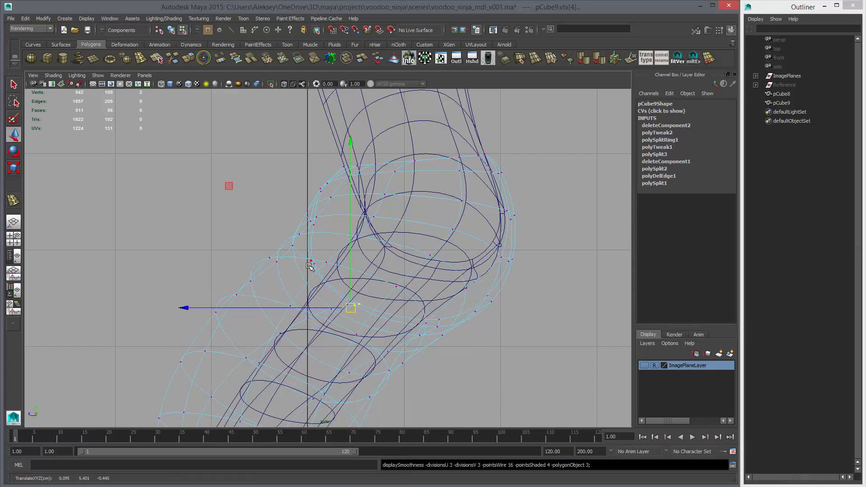
left_click_drag(298, 254, 315, 271)
left_click(308, 221)
middle_click_drag(332, 234, 352, 196)
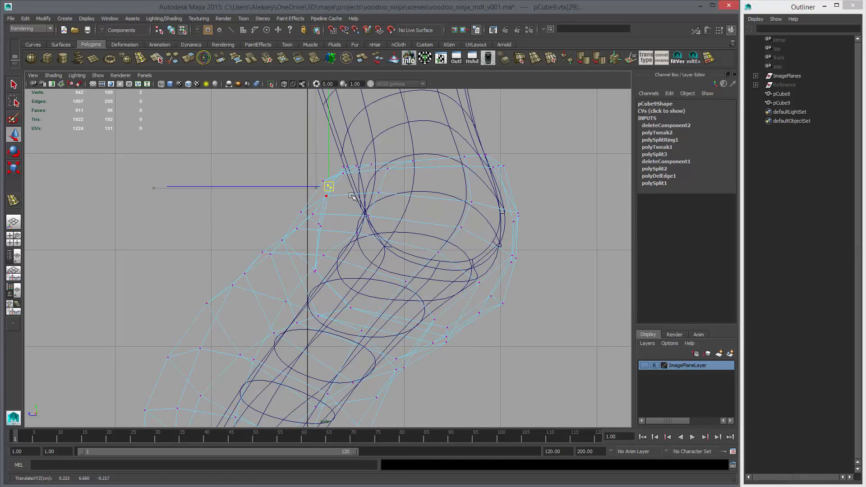
left_click(323, 180)
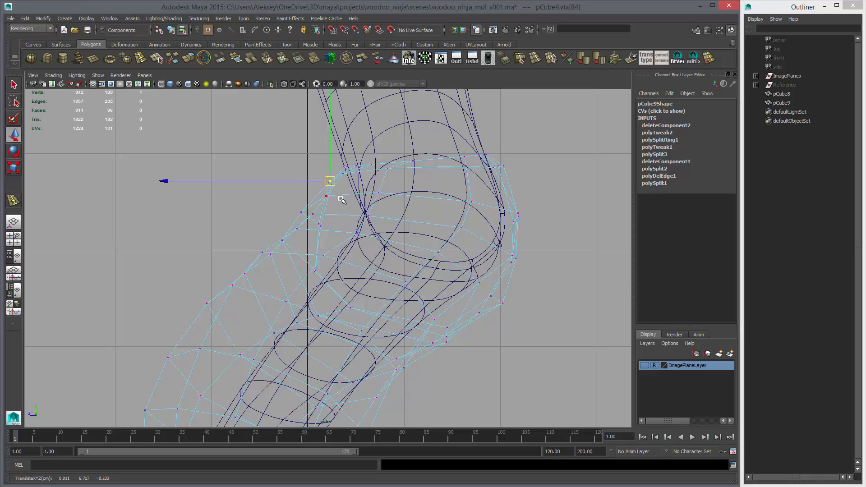
left_click_drag(310, 219, 310, 219)
middle_click_drag(315, 225, 307, 251)
Adjust the vertices along the front of the hip in shaded display to even out the side silhouette.
left_click(286, 242)
left_click(269, 254)
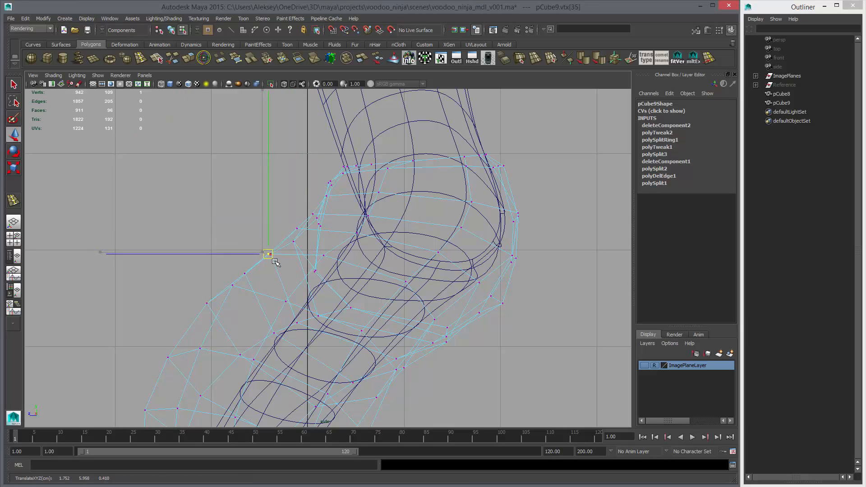
key("5")
left_click(293, 228)
middle_click_drag(313, 243, 314, 249)
left_click(325, 196)
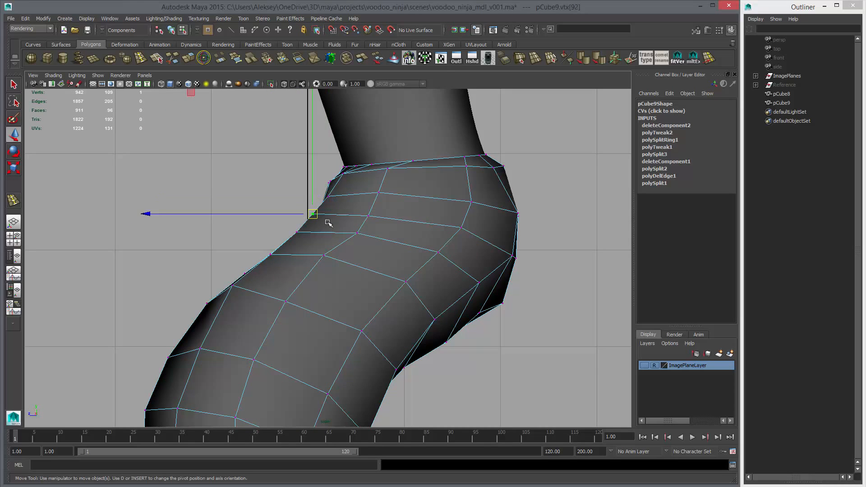
left_click(296, 231)
middle_click_drag(308, 237, 310, 243)
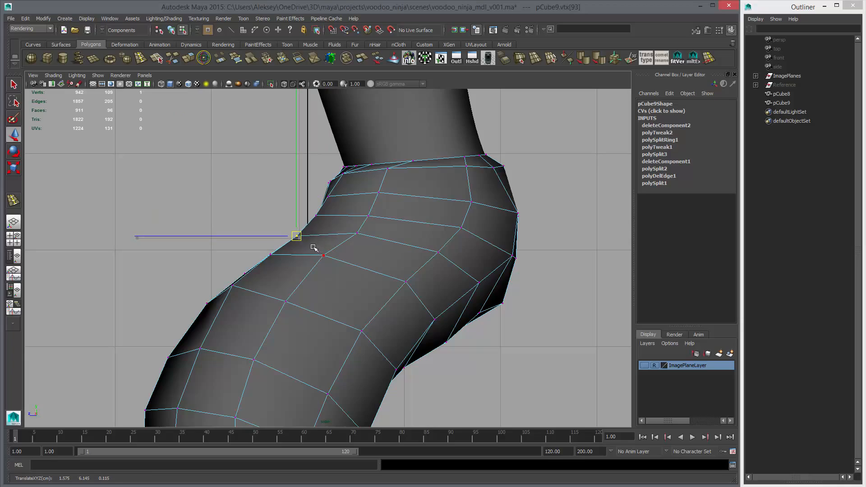
Undo the last vertex changes, then return to object mode and clear the selection.
left_click_drag(468, 187, 436, 274, "alt")
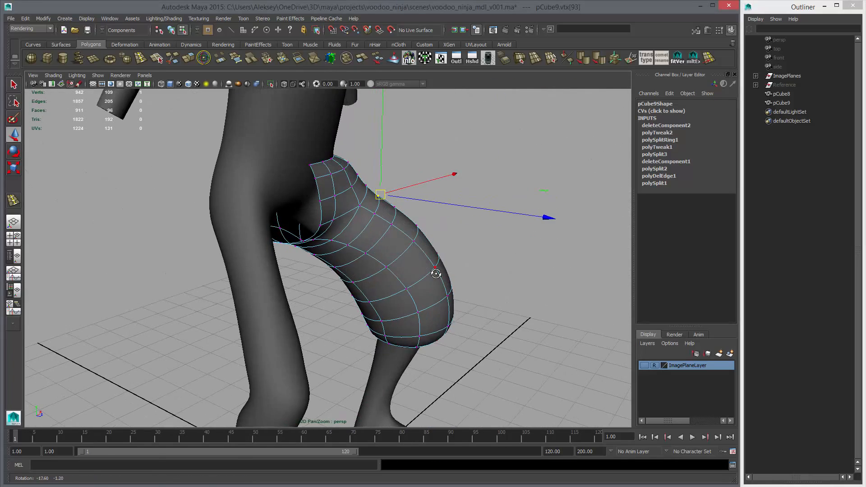
key("ctrl+z")
key("ctrl+z")
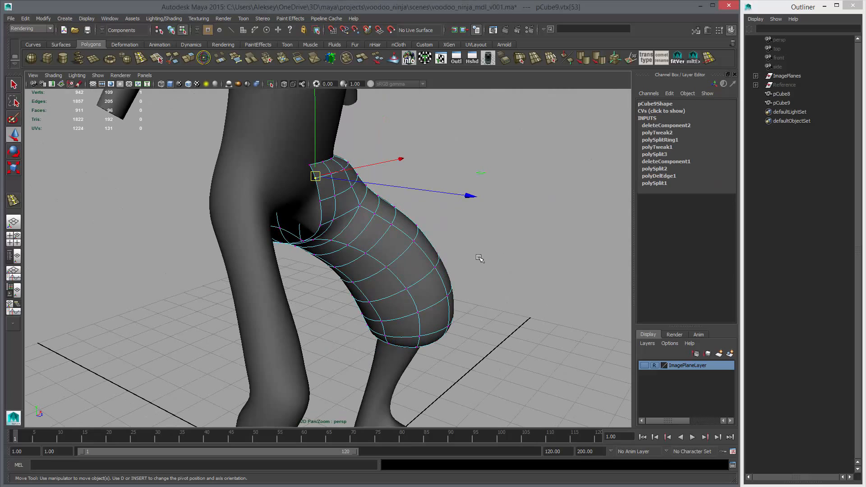
key("F8")
left_click(513, 294)
Mirror the half pants' geometry with the Mirror Geometry command to rebuild both legs, then deselect the mesh.
right_click_drag(512, 294, 406, 291, "alt")
left_click_drag(406, 291, 293, 275, "alt")
left_click(326, 261)
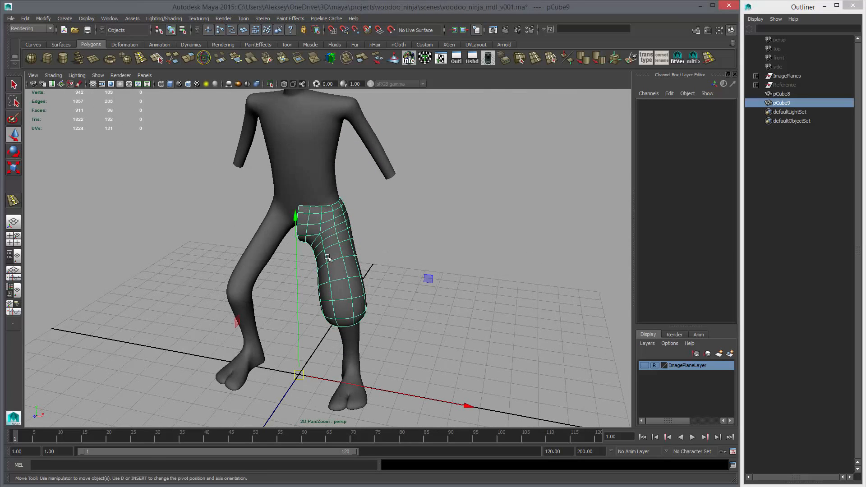
left_click(133, 19)
left_click(168, 19)
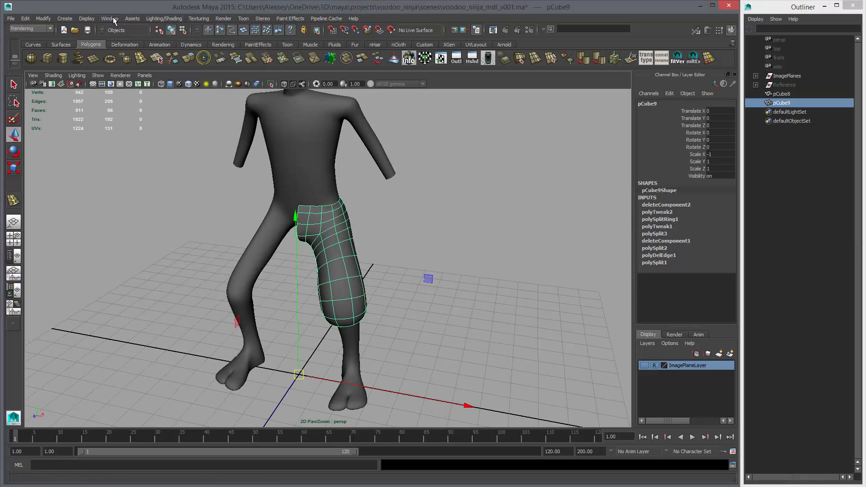
left_click(44, 29)
left_click(27, 36)
left_click(187, 20)
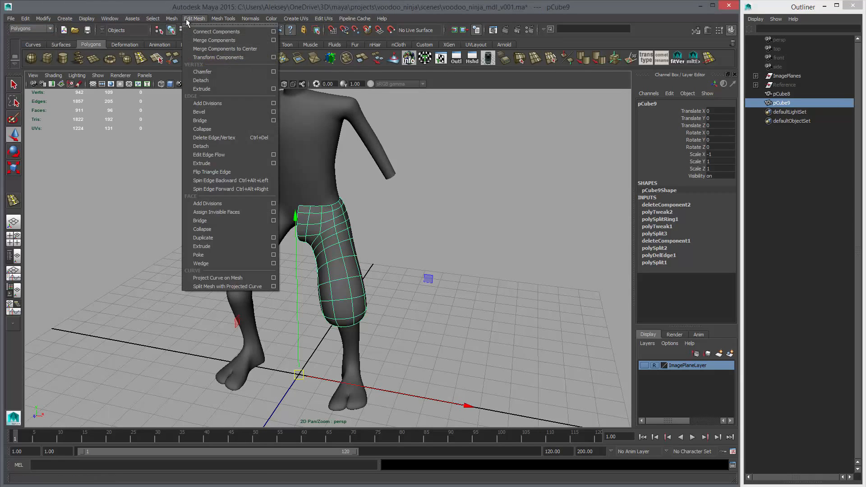
mouse_move(174, 20)
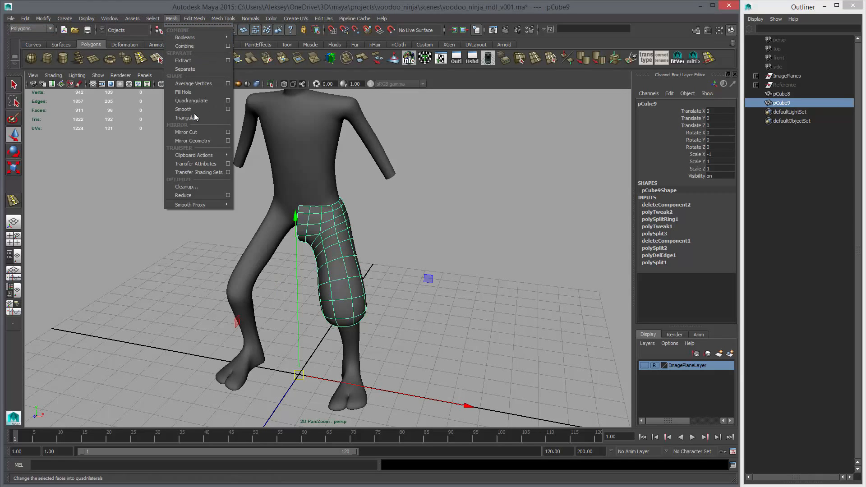
left_click(199, 142)
left_click_drag(339, 246, 203, 267, "alt")
left_click(405, 260)
Examine the mirrored pants on the body from the front, sides and back.
right_click_drag(230, 271, 358, 284, "alt")
left_click_drag(358, 285, 414, 244, "alt")
middle_click_drag(414, 244, 397, 294, "alt")
left_click_drag(398, 293, 429, 283, "alt")
middle_click_drag(402, 283, 412, 259, "alt")
left_click_drag(411, 260, 384, 249, "alt")
middle_click_drag(385, 248, 385, 251, "alt")
mouse_move(385, 251)
left_mouse_down("alt")
mouse_move(383, 271)
mouse_move(389, 228)
mouse_move(425, 267)
mouse_move(346, 276)
mouse_move(368, 258)
mouse_move(410, 271)
mouse_move(391, 266)
left_mouse_up("alt")
left_click_drag(477, 264, 445, 267, "alt")
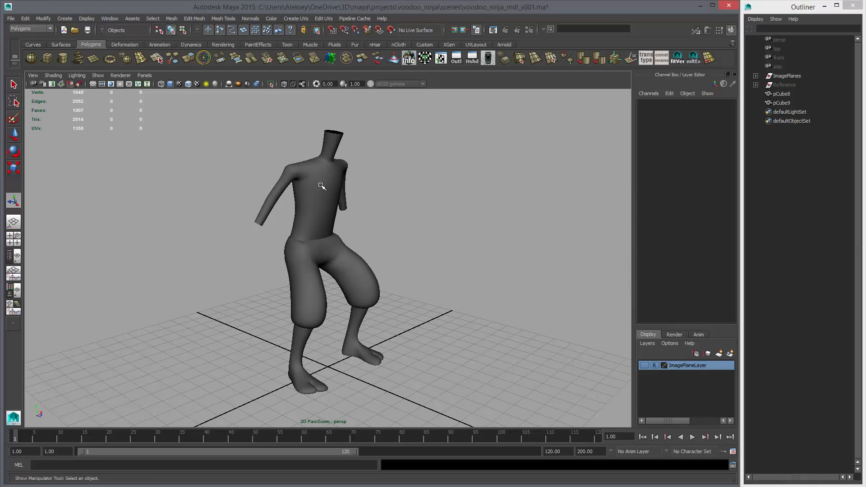
left_click_drag(340, 176, 301, 268, "alt")
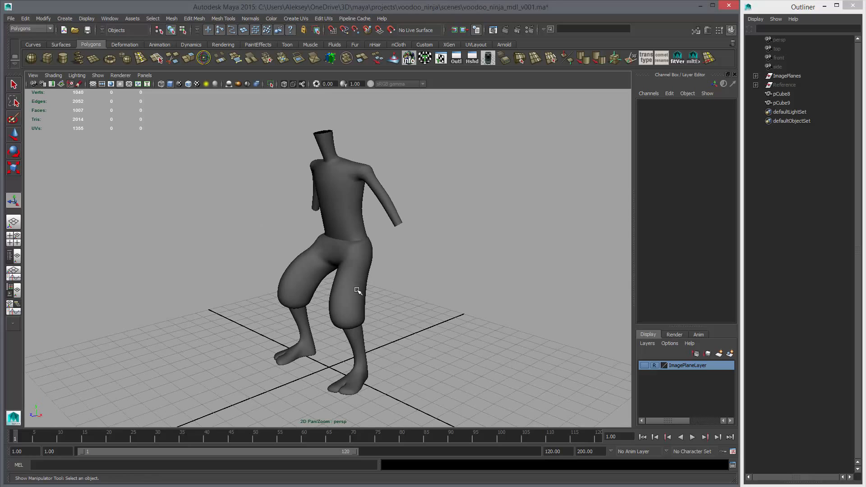
middle_click_drag(391, 315, 399, 301)
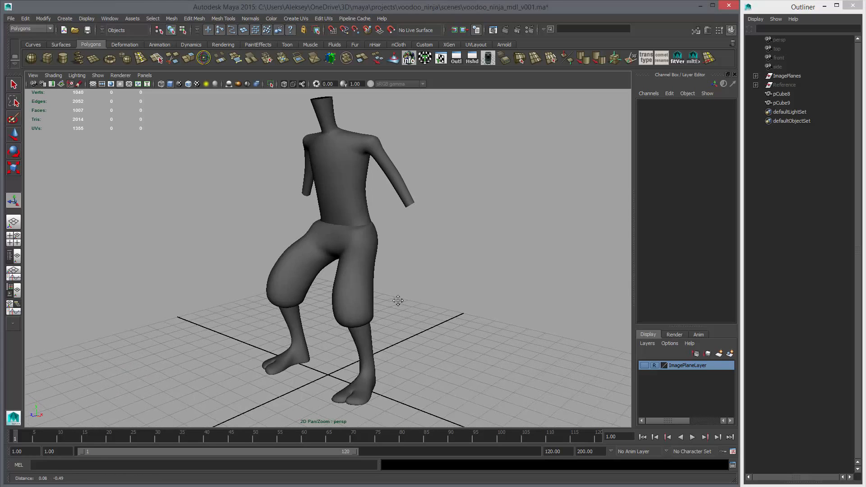